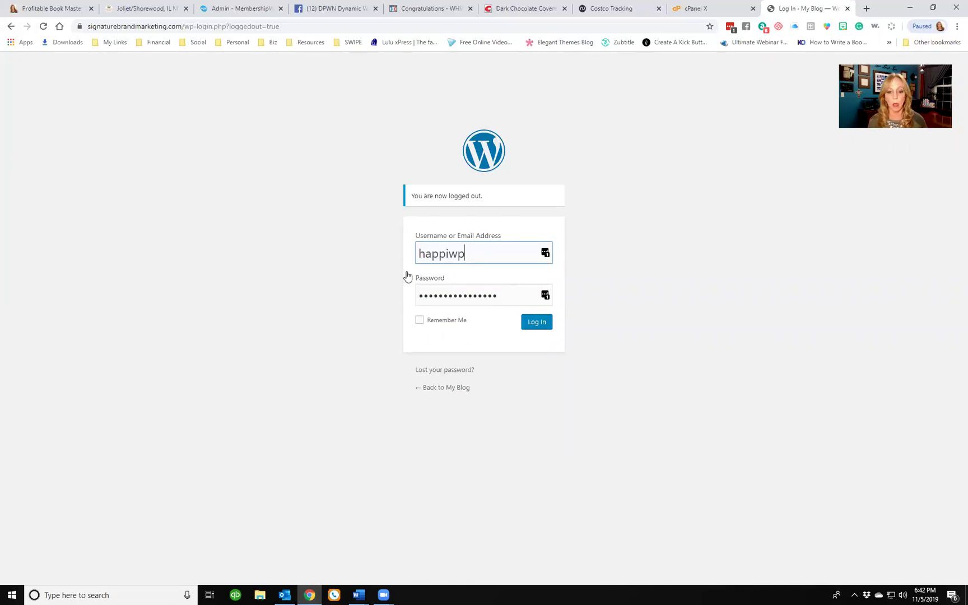
- Log in to the WordPress dashboard with the filled-in credentials and dismiss the Welcome panel
{"action": "left_click", "coordinate": [536, 324]}
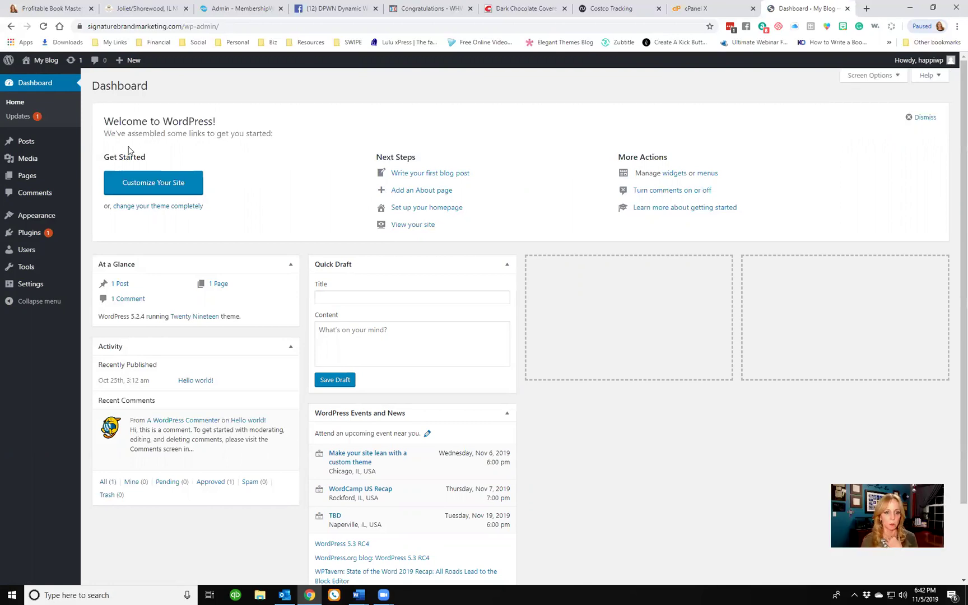
{"action": "left_click", "coordinate": [925, 117]}
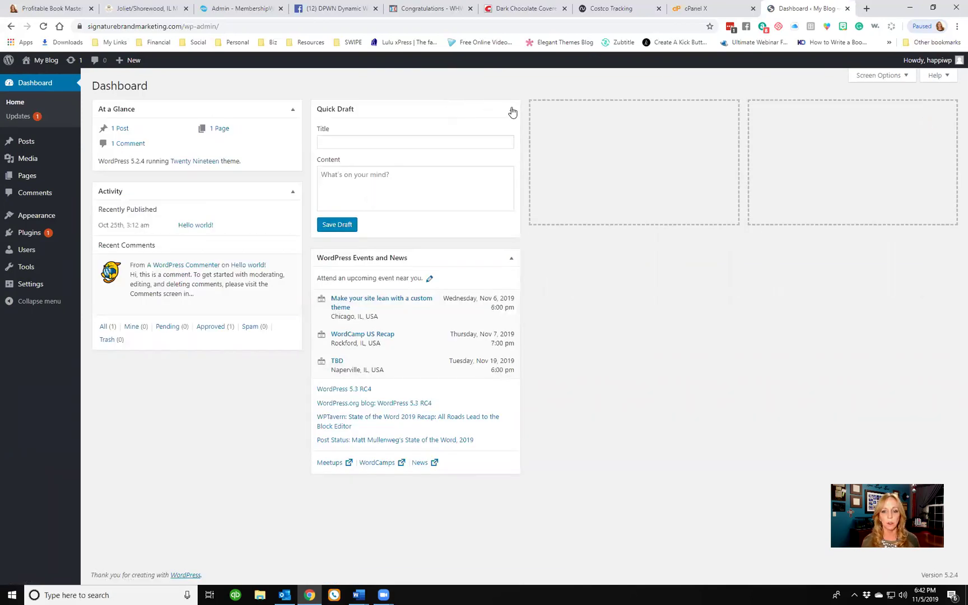
- Hide the Quick Draft and WordPress Events and News boxes on the dashboard, and move the Activity box to the second column
{"action": "left_click", "coordinate": [906, 77]}
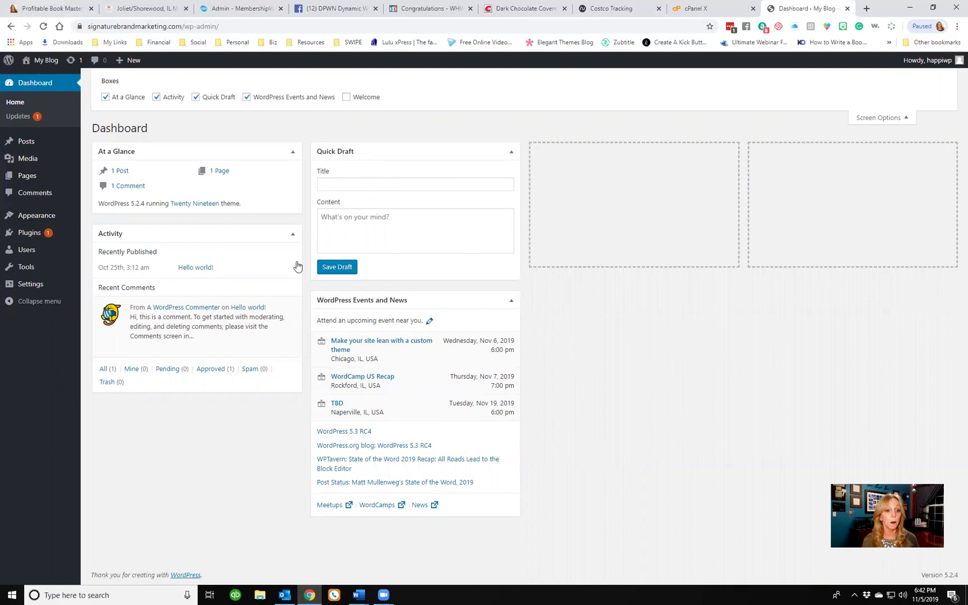
{"action": "left_click", "coordinate": [196, 97]}
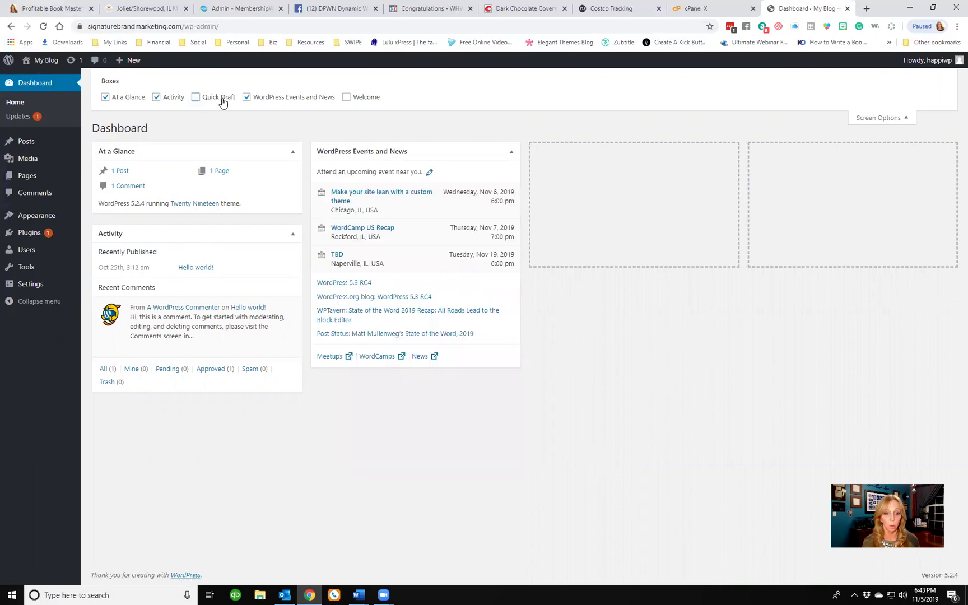
{"action": "left_click", "coordinate": [247, 97]}
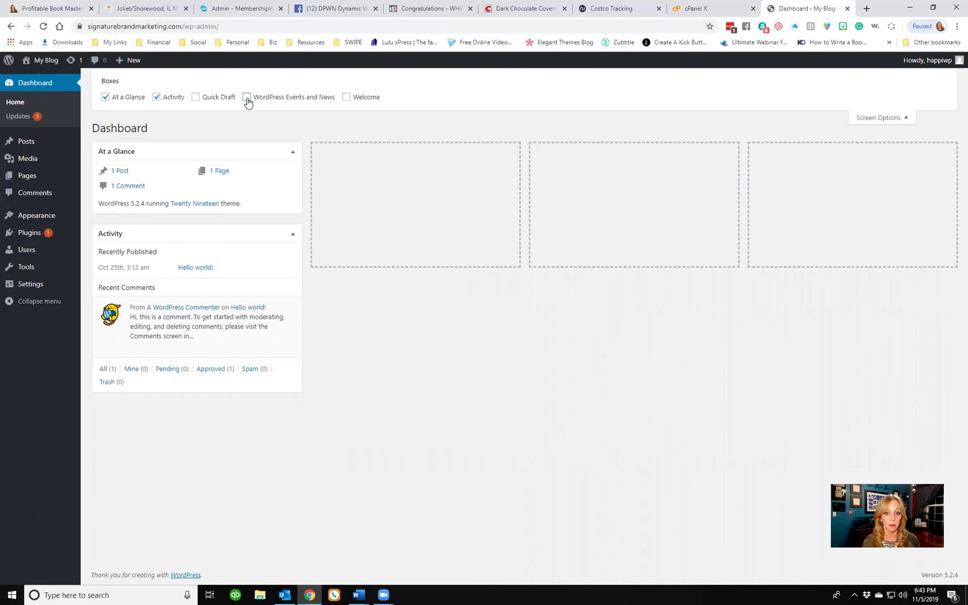
{"action": "left_click", "coordinate": [347, 98]}
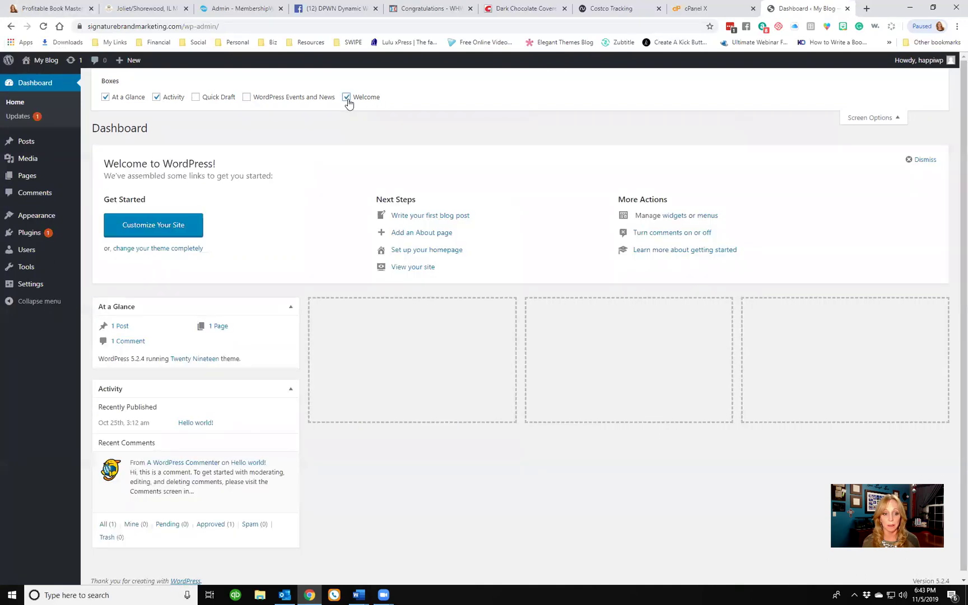
{"action": "left_click", "coordinate": [347, 98]}
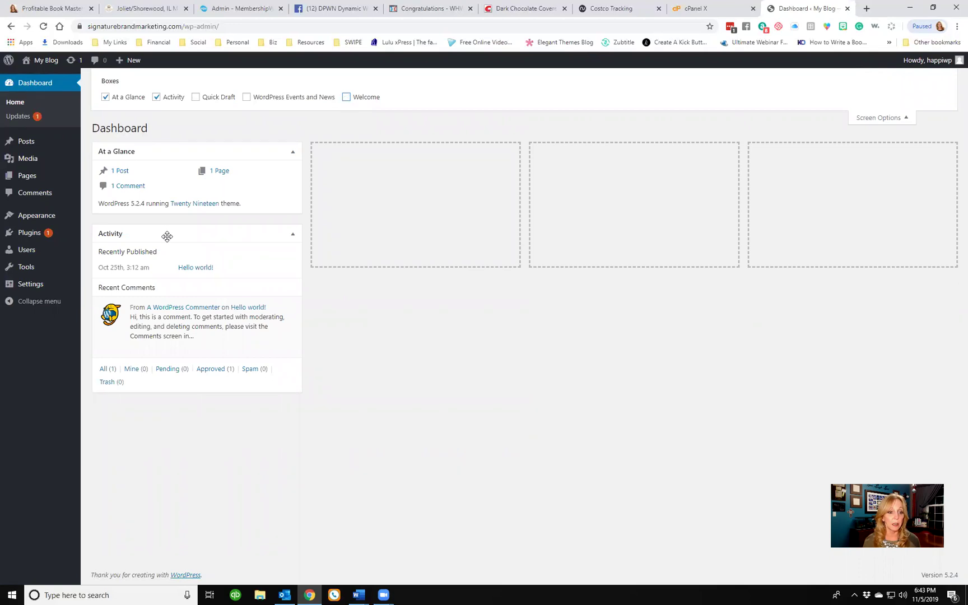
{"action": "left_click_drag", "start_coordinate": [158, 234], "coordinate": [381, 149]}
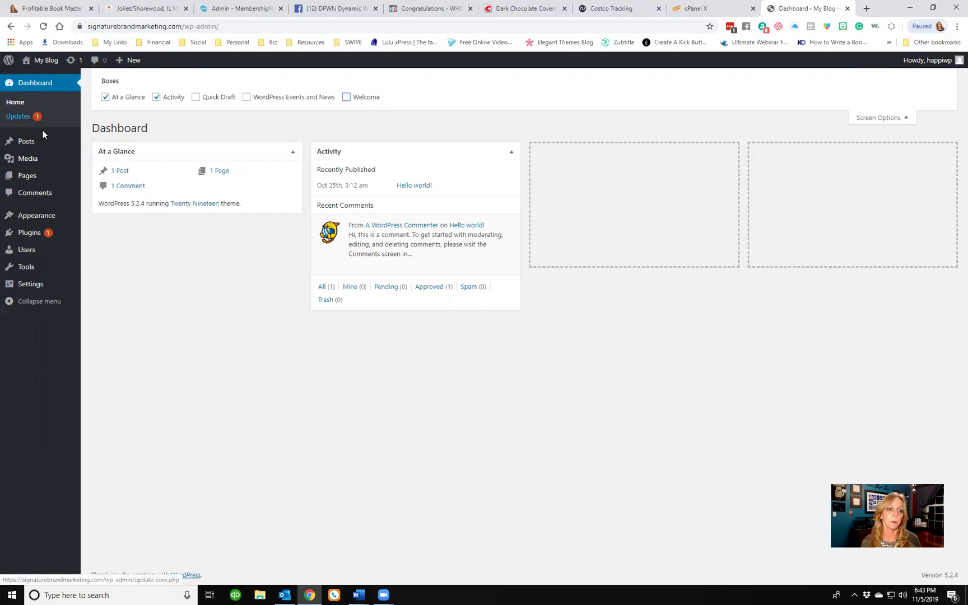
- Review the available WordPress updates and update the Akismet Anti-Spam plugin from the installed plugins list
{"action": "mouse_move", "coordinate": [42, 141]}
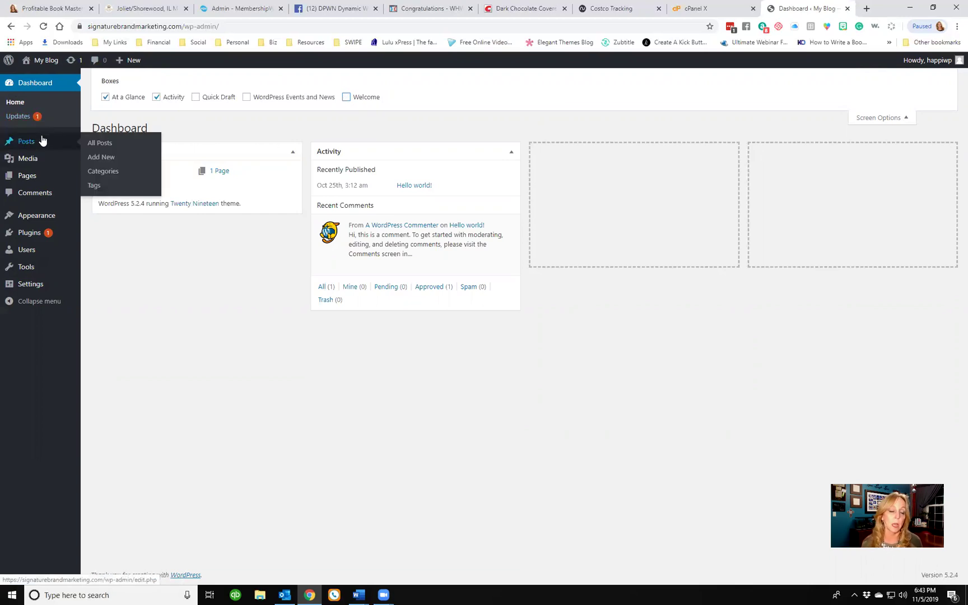
{"action": "left_click", "coordinate": [19, 117]}
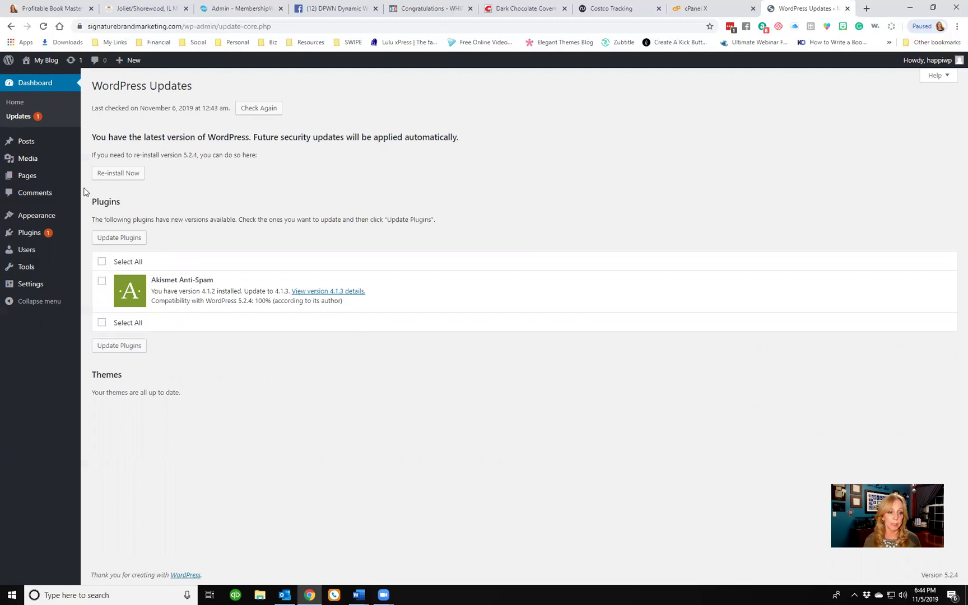
{"action": "left_click", "coordinate": [29, 238]}
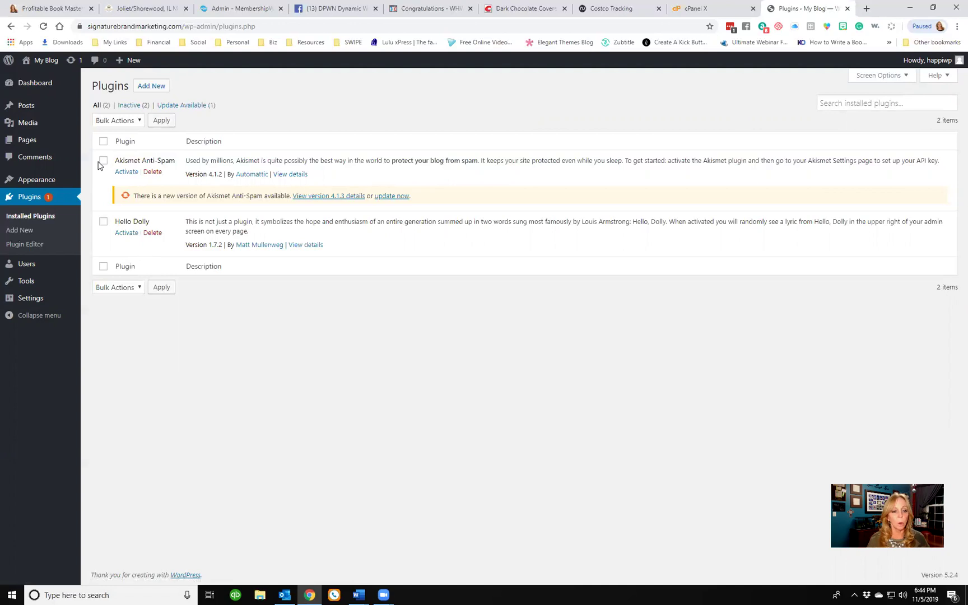
{"action": "left_click", "coordinate": [392, 196]}
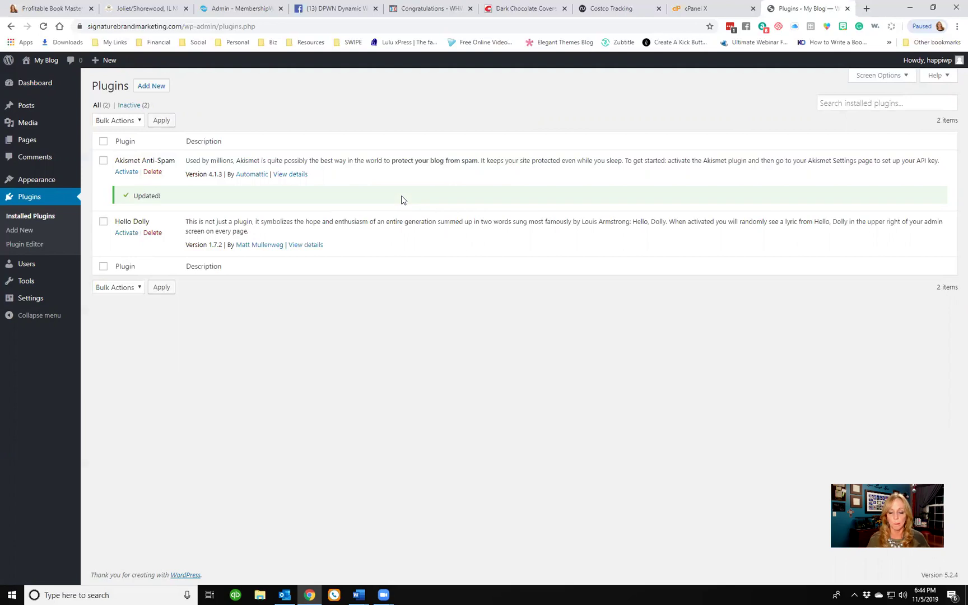
- Delete the Hello Dolly plugin and its data from the installed plugins
{"action": "left_click", "coordinate": [105, 223]}
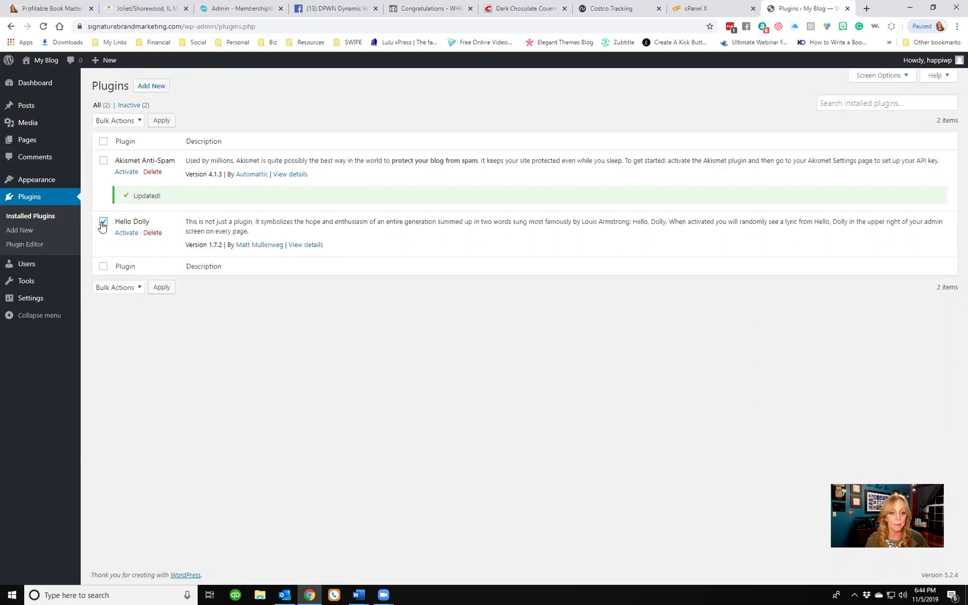
{"action": "left_click", "coordinate": [157, 234]}
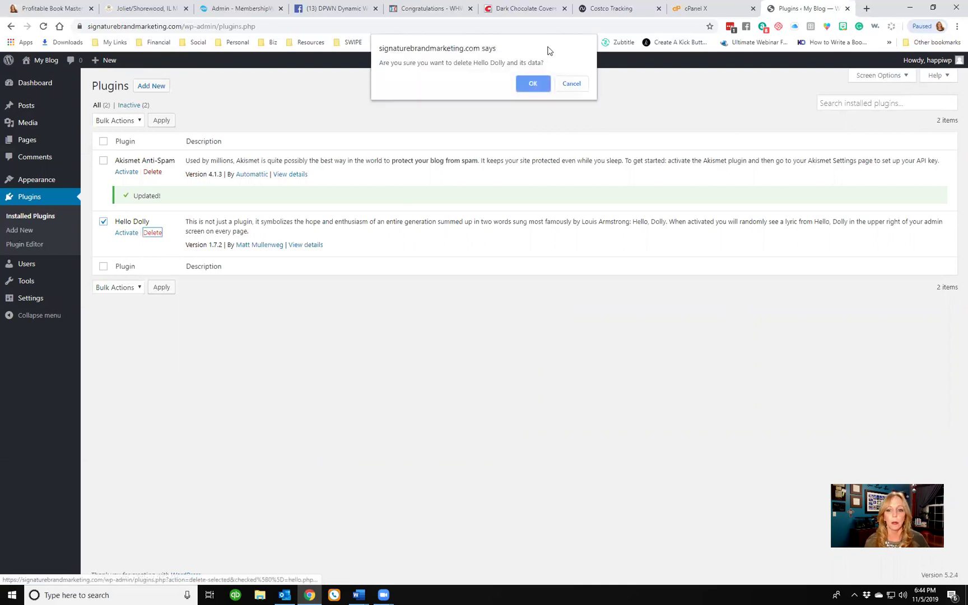
{"action": "left_click", "coordinate": [543, 86]}
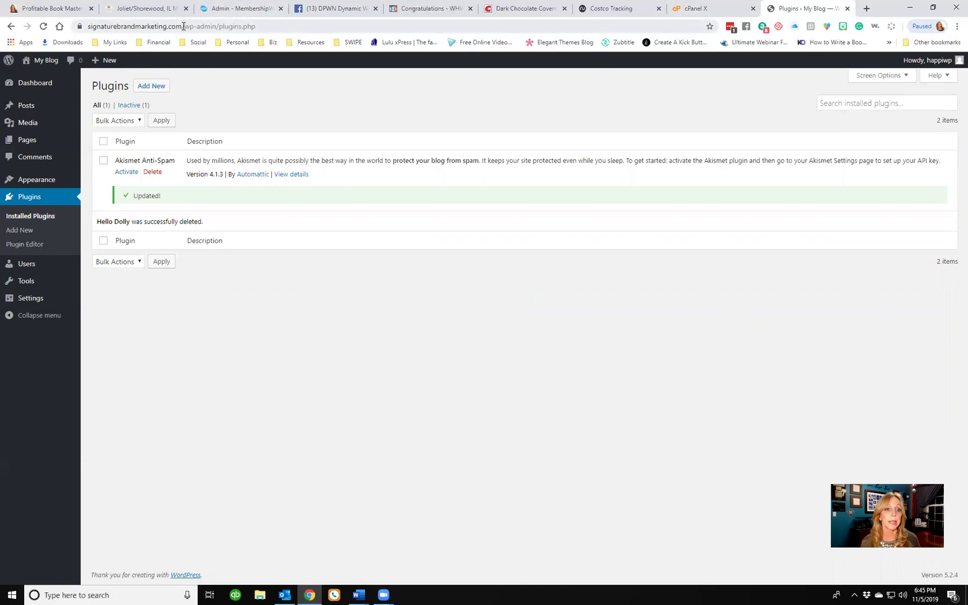
- View the public home page of signaturebrandmarketing.com in a new tab, look through its default layout, and return to the plugins page
{"action": "left_click_drag", "start_coordinate": [184, 28], "coordinate": [11, 28]}
{"action": "key", "text": "ctrl+c"}
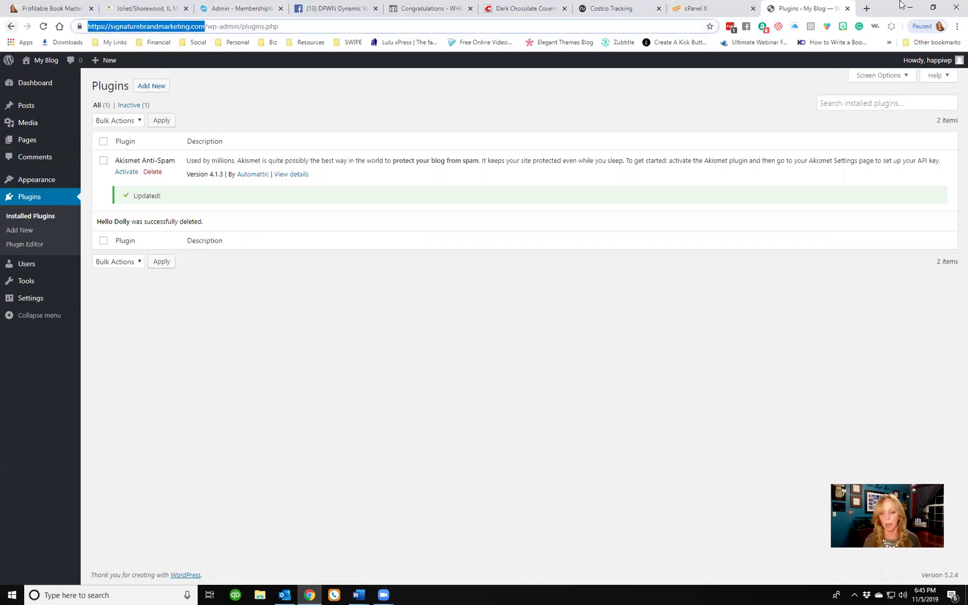
{"action": "key", "text": "ctrl+t"}
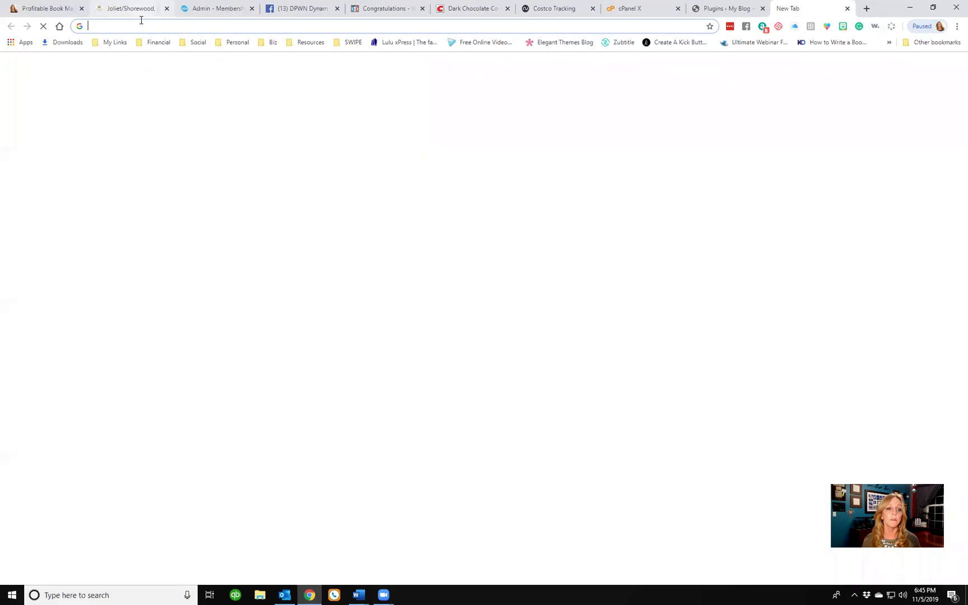
{"action": "key", "text": "ctrl+v"}
{"action": "key", "text": "Return"}
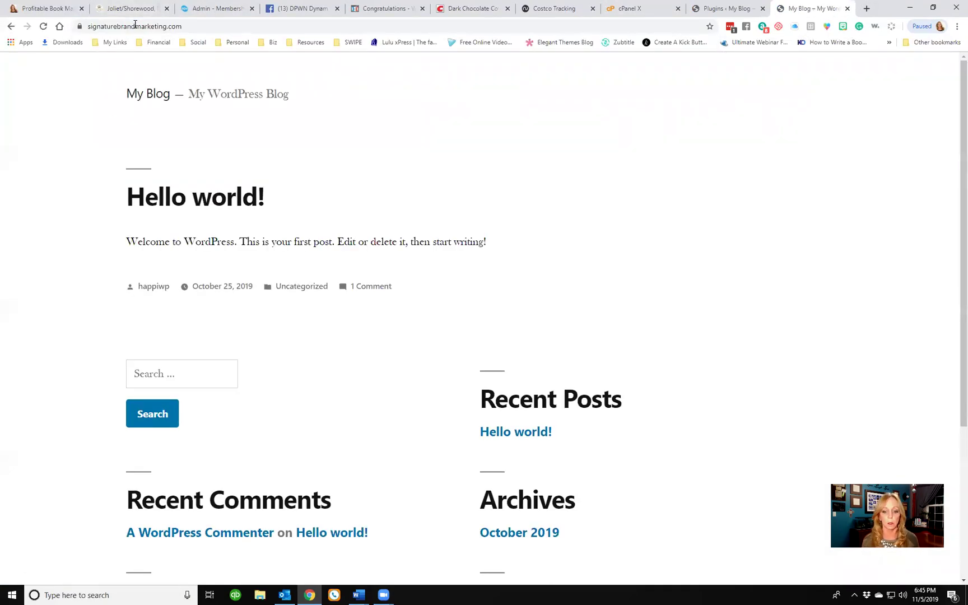
{"action": "scroll", "coordinate": [239, 373], "scroll_direction": "down", "scroll_amount": 4}
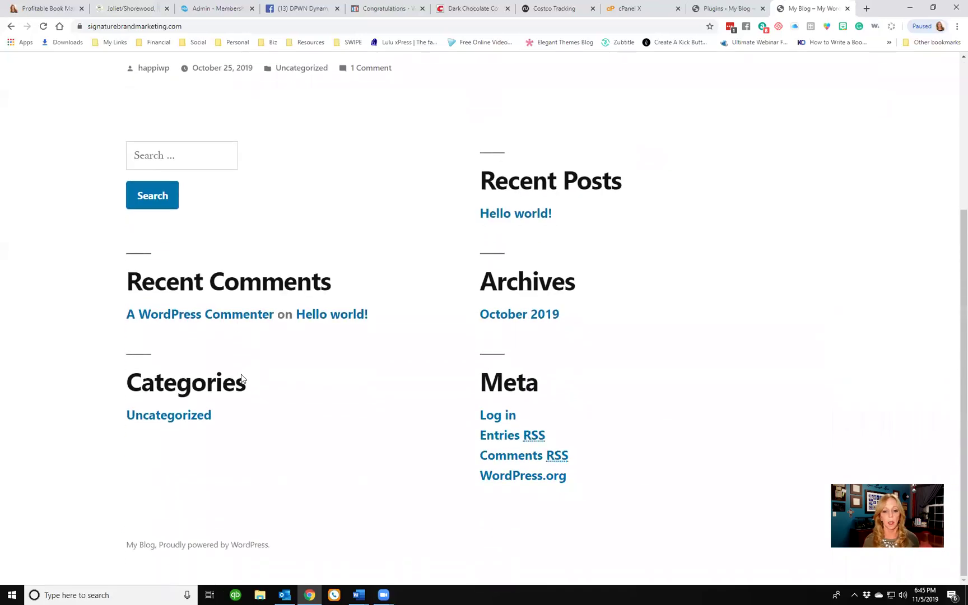
{"action": "scroll", "coordinate": [240, 378], "scroll_direction": "up", "scroll_amount": 4}
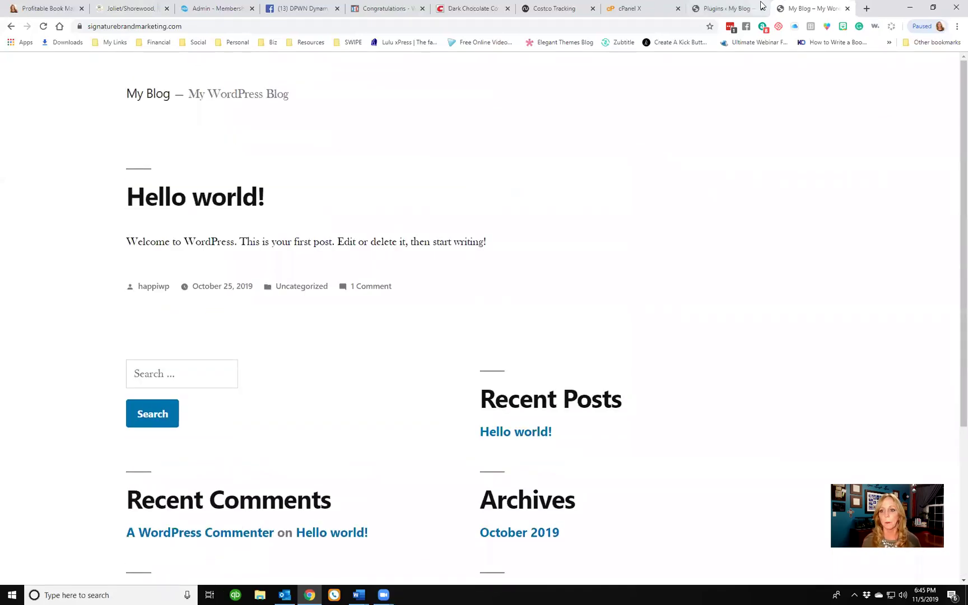
{"action": "left_click", "coordinate": [723, 9]}
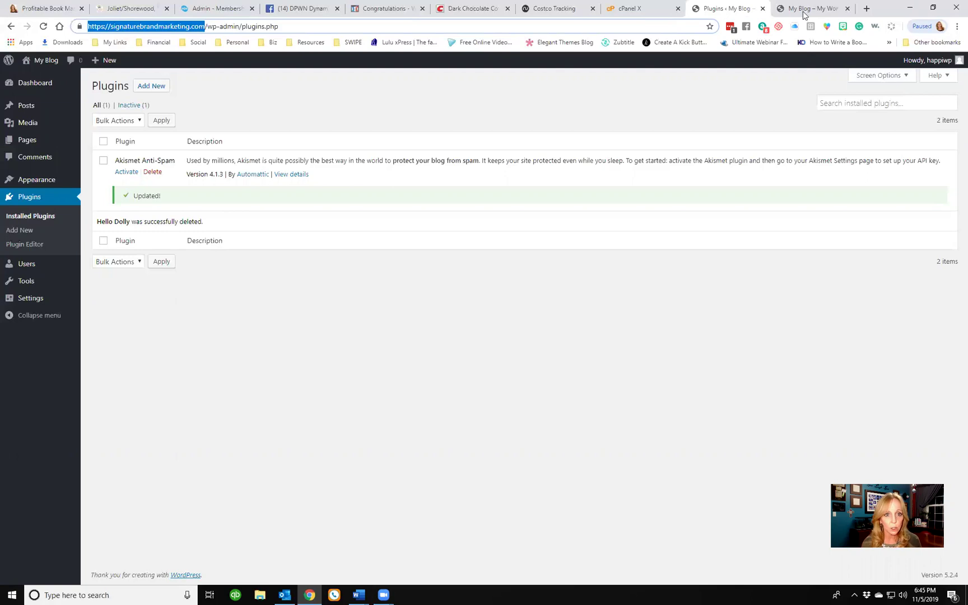
- Open the coaching website bookmarked in the My Links folder in a new tab and look over its home page
{"action": "left_click", "coordinate": [867, 9]}
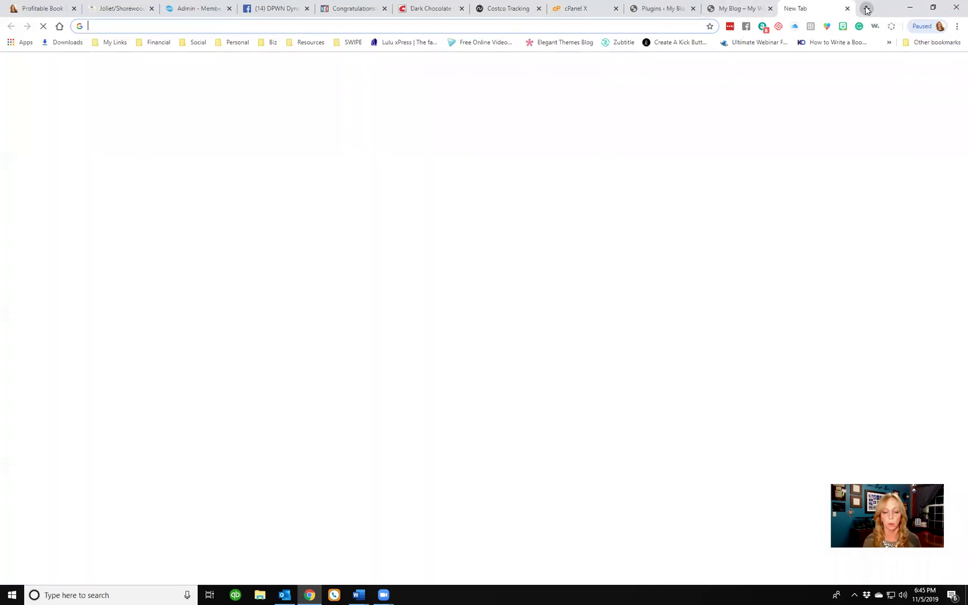
{"action": "left_click", "coordinate": [112, 44]}
{"action": "left_click", "coordinate": [114, 70]}
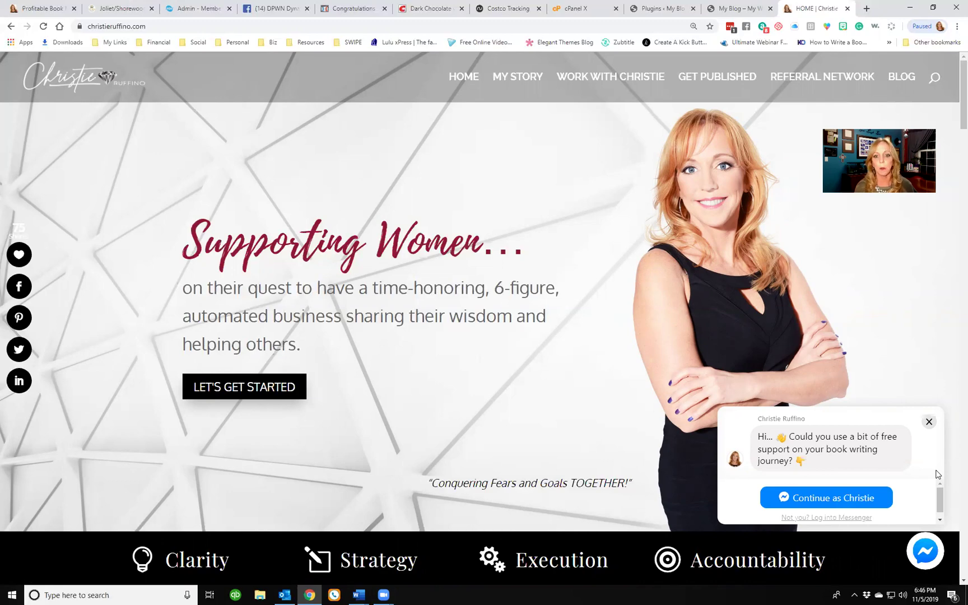
{"action": "scroll", "coordinate": [565, 194], "scroll_direction": "down", "scroll_amount": 12}
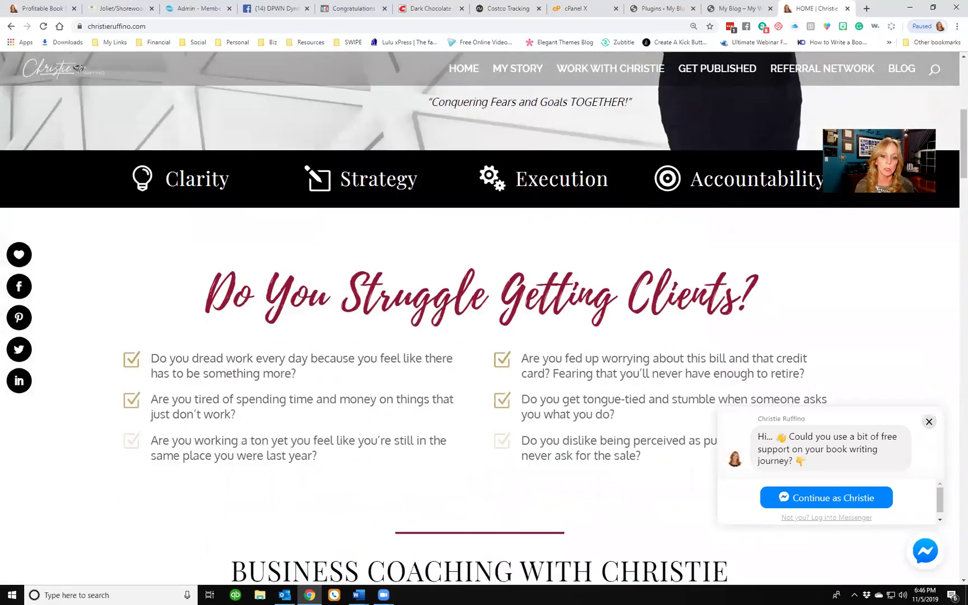
{"action": "scroll", "coordinate": [565, 191], "scroll_direction": "up", "scroll_amount": 3}
{"action": "scroll", "coordinate": [565, 192], "scroll_direction": "up", "scroll_amount": 10}
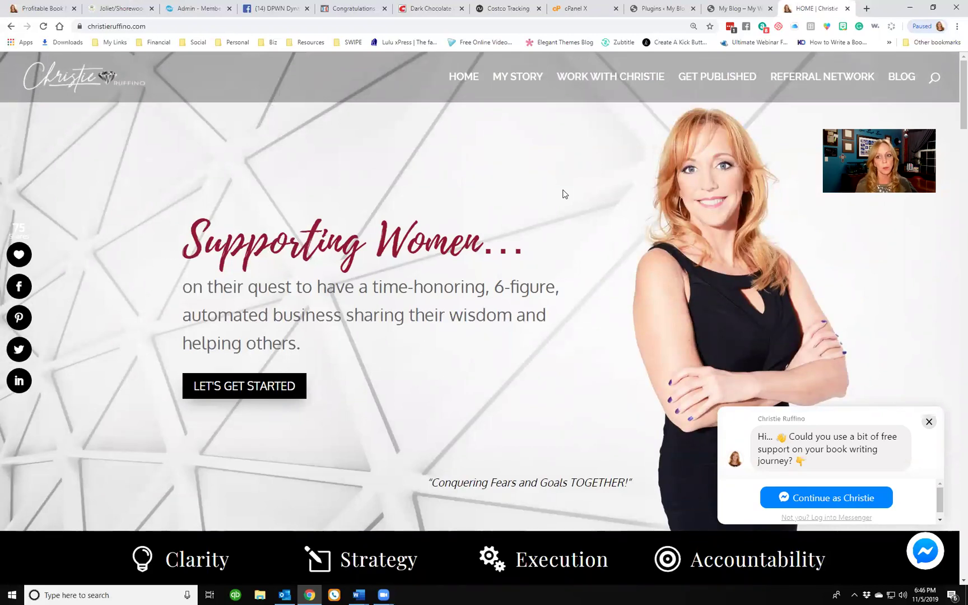
- Open the coaching home page's source code and examine it for the WordPress theme and plugins it uses
{"action": "right_click", "coordinate": [109, 178]}
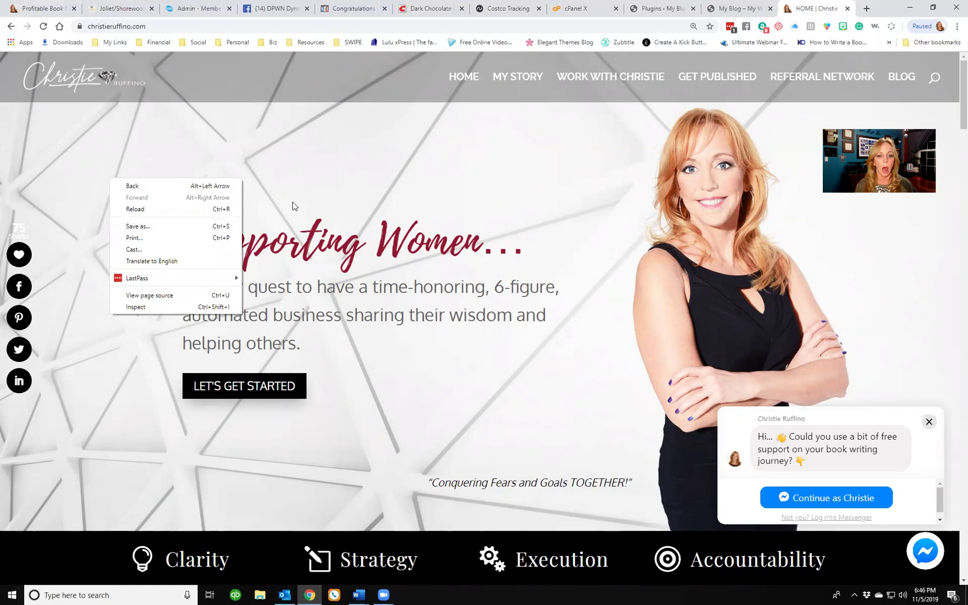
{"action": "left_click", "coordinate": [132, 298]}
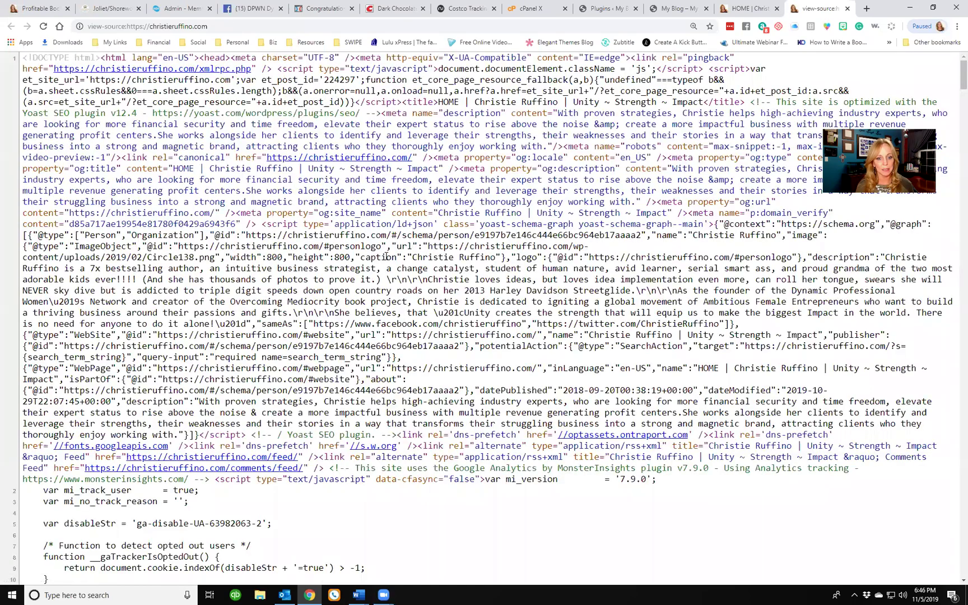
{"action": "scroll", "coordinate": [342, 218], "scroll_direction": "down", "scroll_amount": 12}
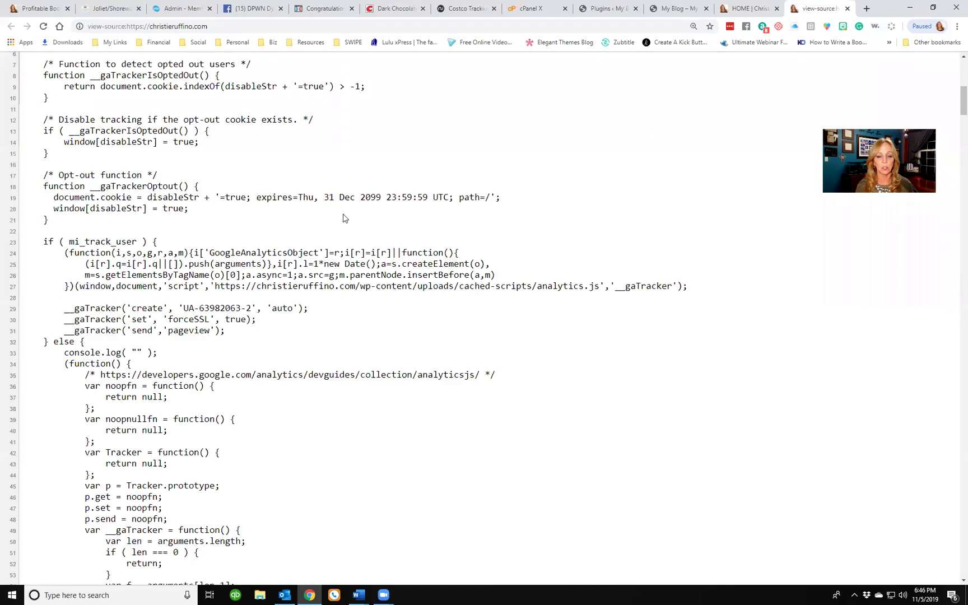
{"action": "scroll", "coordinate": [333, 220], "scroll_direction": "up", "scroll_amount": 12}
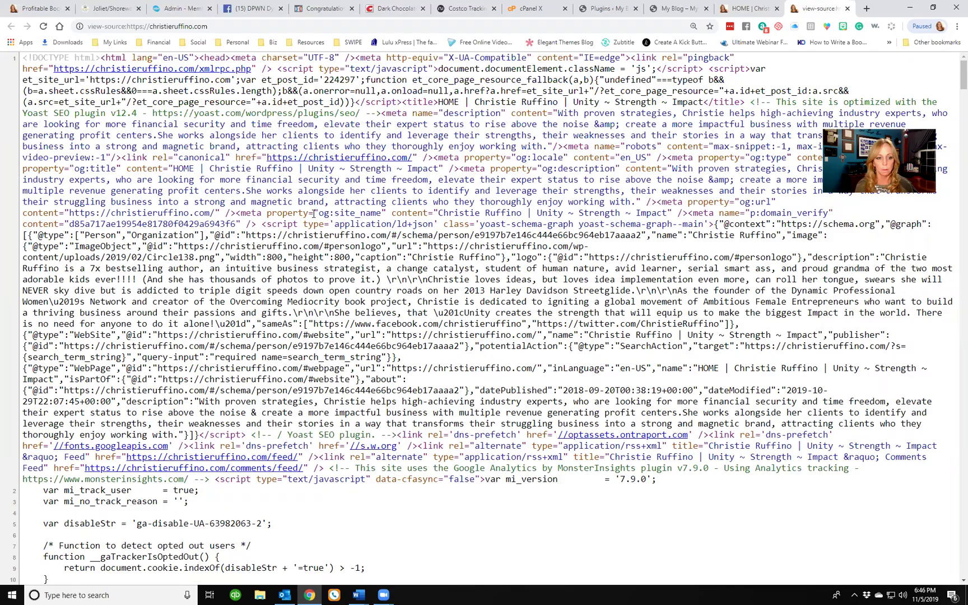
{"action": "scroll", "coordinate": [314, 214], "scroll_direction": "down", "scroll_amount": 7}
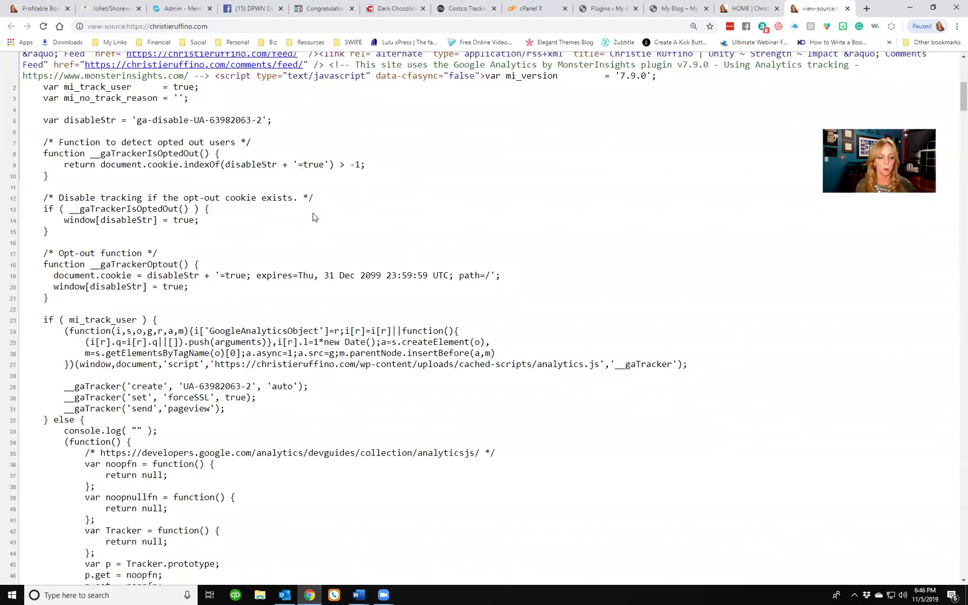
{"action": "scroll", "coordinate": [314, 216], "scroll_direction": "down", "scroll_amount": 12}
{"action": "scroll", "coordinate": [313, 216], "scroll_direction": "down", "scroll_amount": 5}
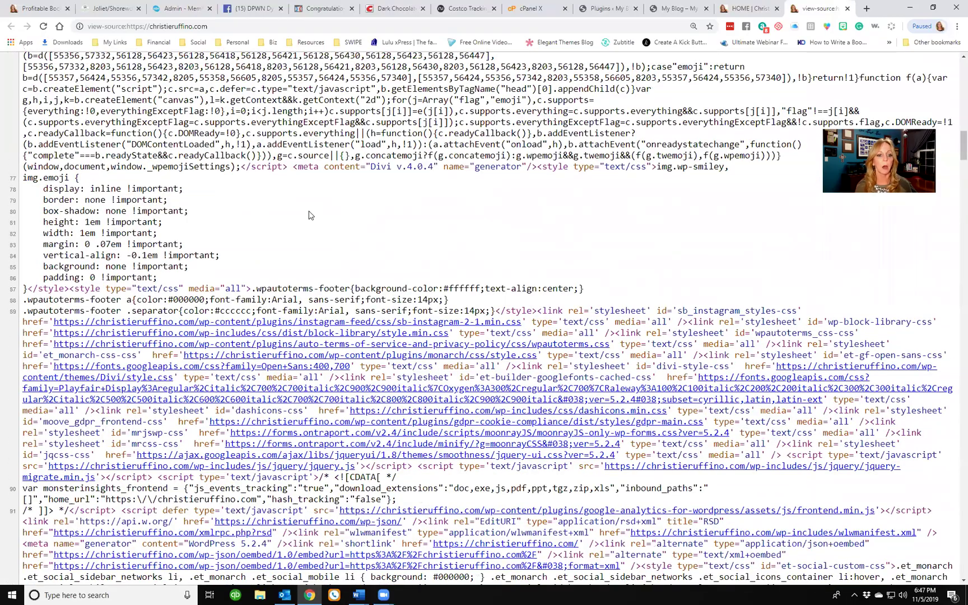
{"action": "scroll", "coordinate": [308, 214], "scroll_direction": "down", "scroll_amount": 3}
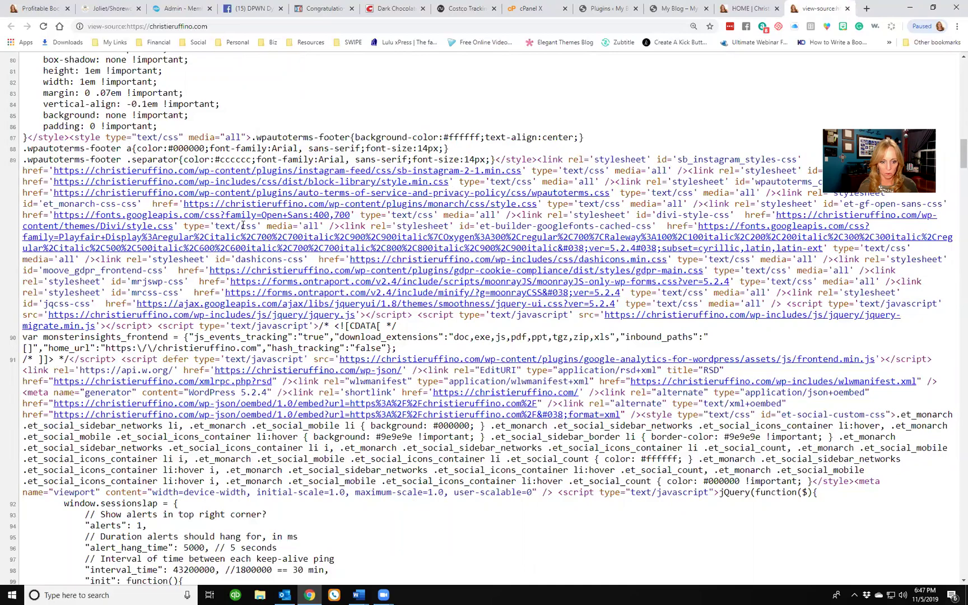
{"action": "scroll", "coordinate": [244, 224], "scroll_direction": "down", "scroll_amount": 12}
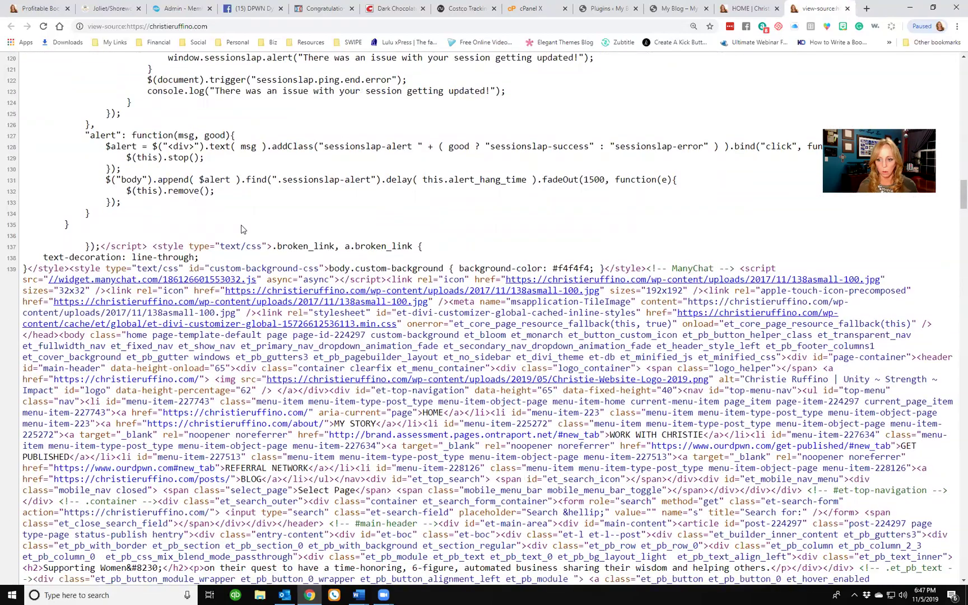
{"action": "scroll", "coordinate": [243, 229], "scroll_direction": "up", "scroll_amount": 10}
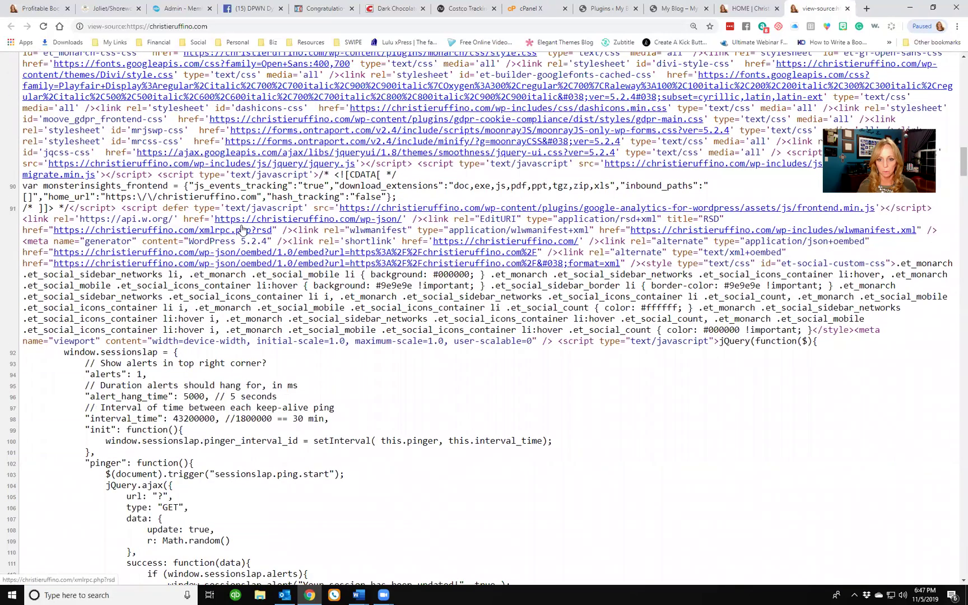
{"action": "scroll", "coordinate": [496, 175], "scroll_direction": "up", "scroll_amount": 3}
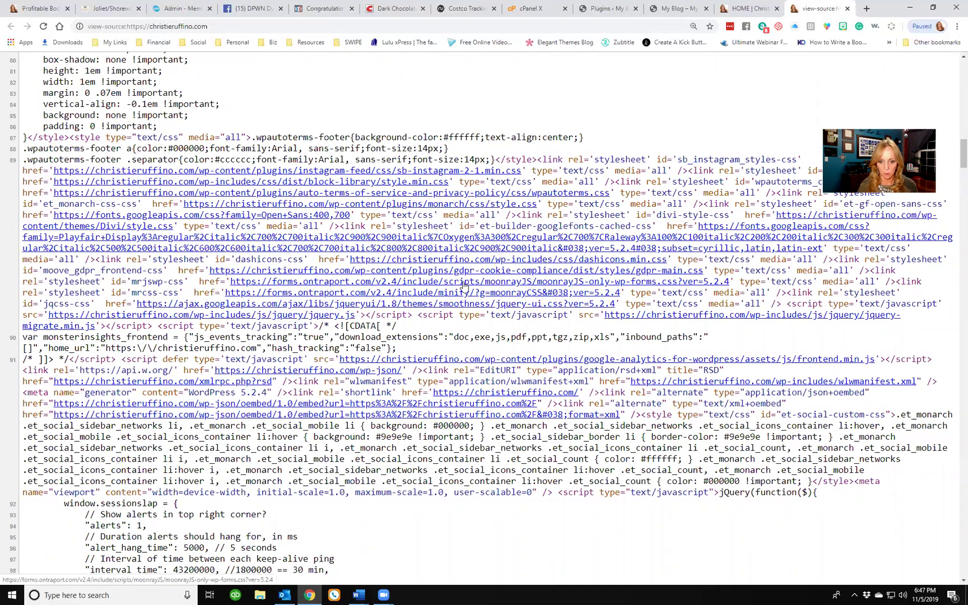
- Examine the coaching page's source for plugin and theme references, from the document head through the stylesheet links and into the body markup
{"action": "scroll", "coordinate": [486, 290], "scroll_direction": "up", "scroll_amount": 15}
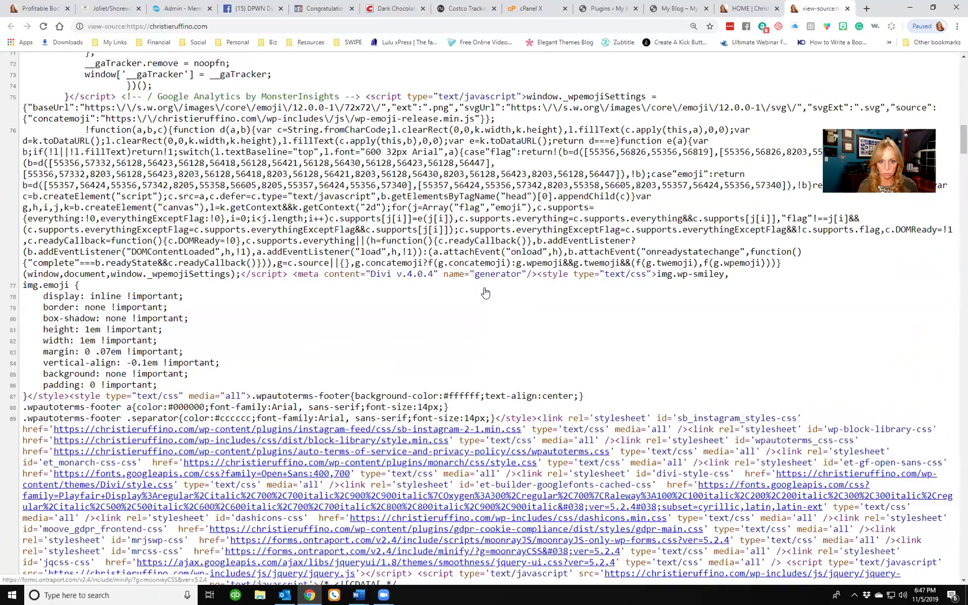
{"action": "scroll", "coordinate": [486, 290], "scroll_direction": "down", "scroll_amount": 15}
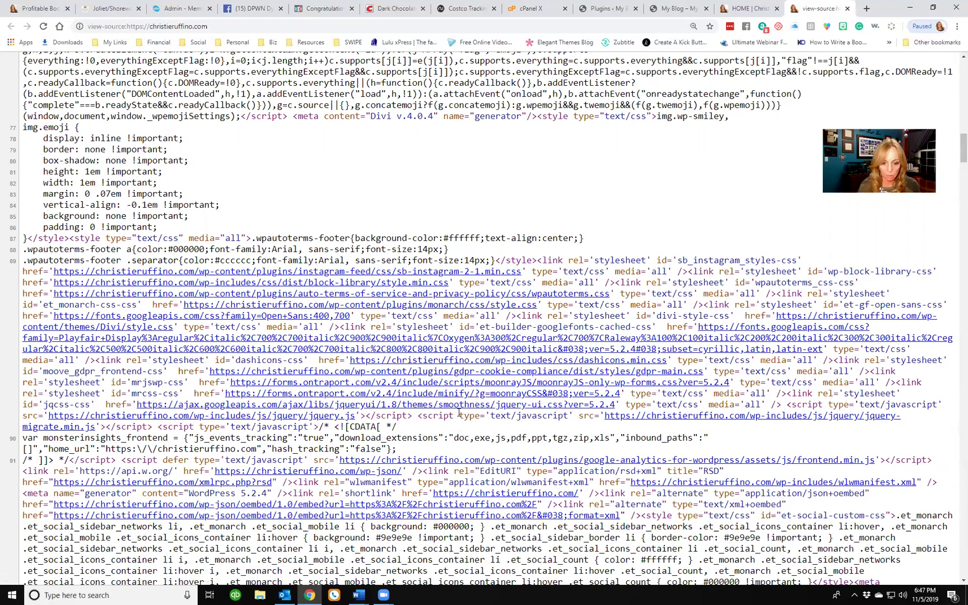
{"action": "scroll", "coordinate": [459, 416], "scroll_direction": "down", "scroll_amount": 3}
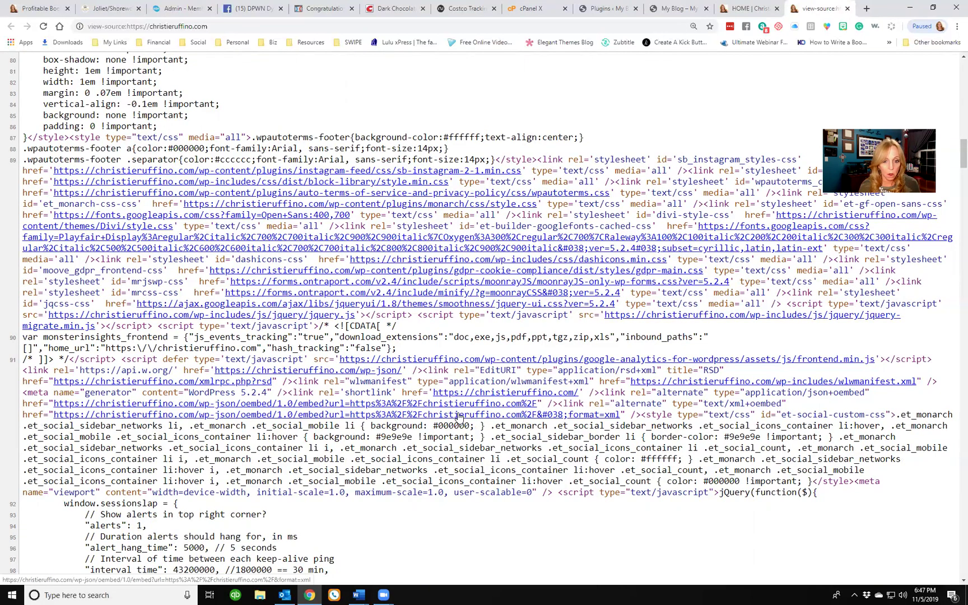
{"action": "scroll", "coordinate": [459, 416], "scroll_direction": "down", "scroll_amount": 15}
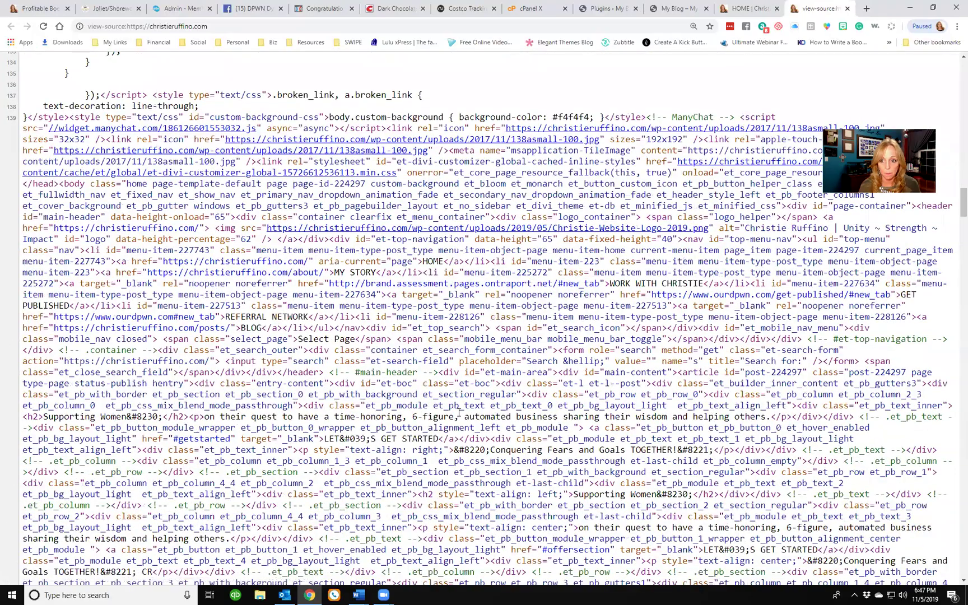
{"action": "scroll", "coordinate": [459, 413], "scroll_direction": "down", "scroll_amount": 20}
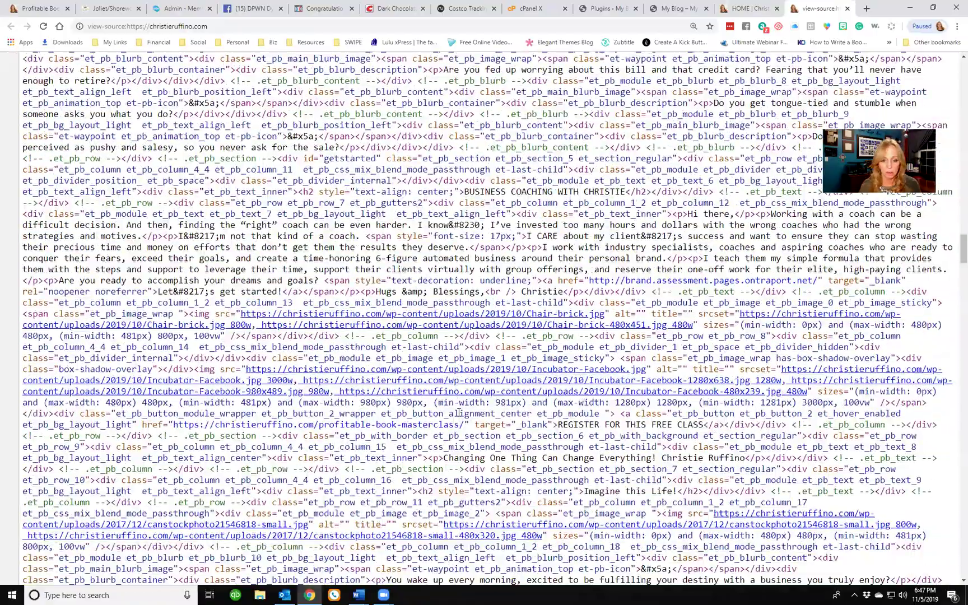
{"action": "scroll", "coordinate": [459, 413], "scroll_direction": "up", "scroll_amount": 20}
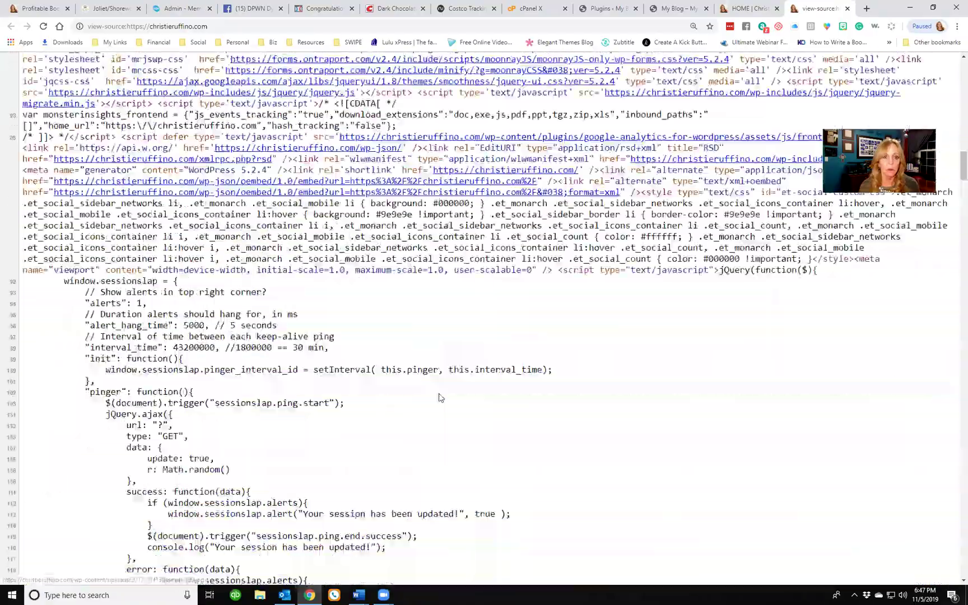
{"action": "scroll", "coordinate": [440, 394], "scroll_direction": "up", "scroll_amount": 10}
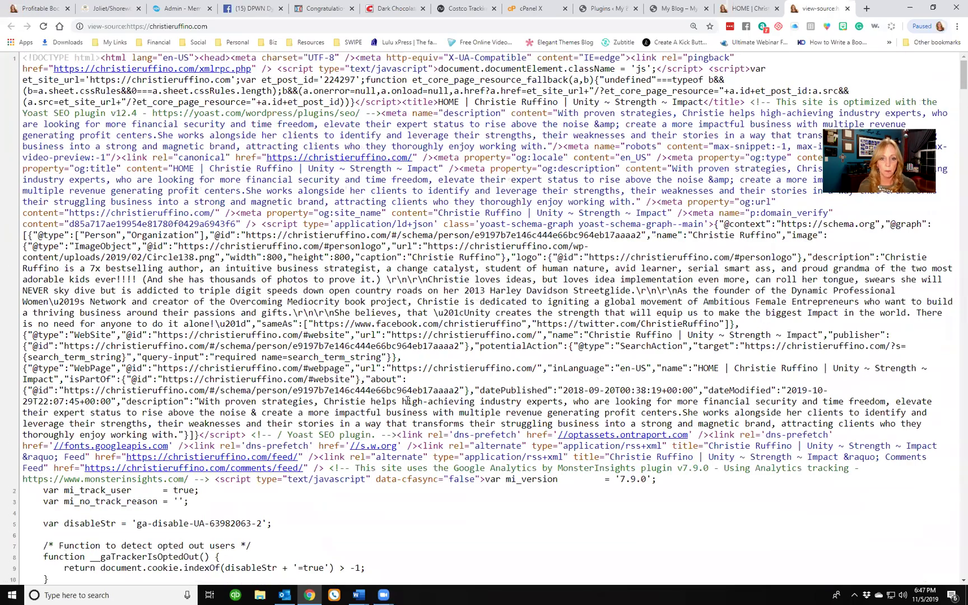
{"action": "scroll", "coordinate": [408, 401], "scroll_direction": "down", "scroll_amount": 3}
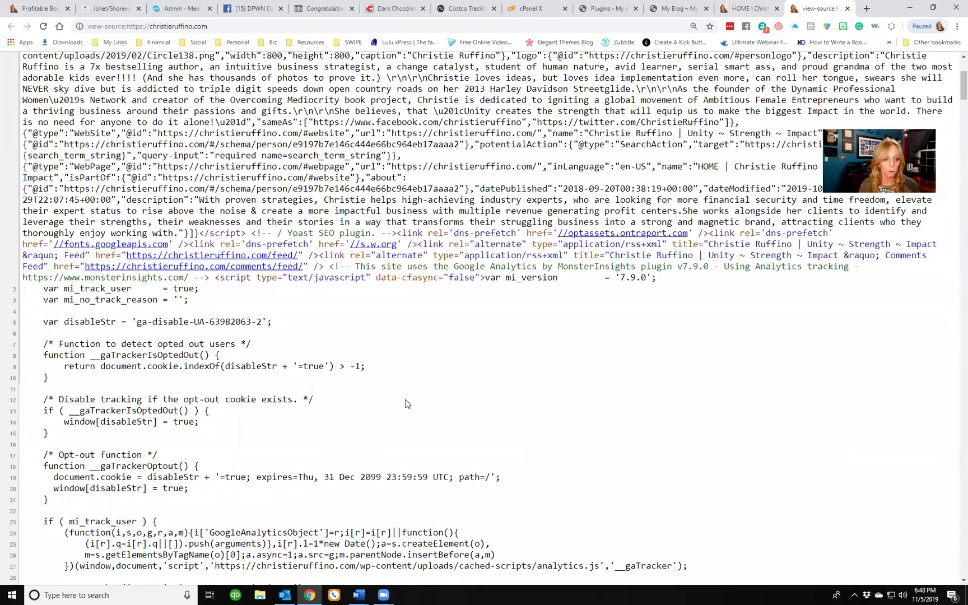
{"action": "scroll", "coordinate": [407, 404], "scroll_direction": "down", "scroll_amount": 15}
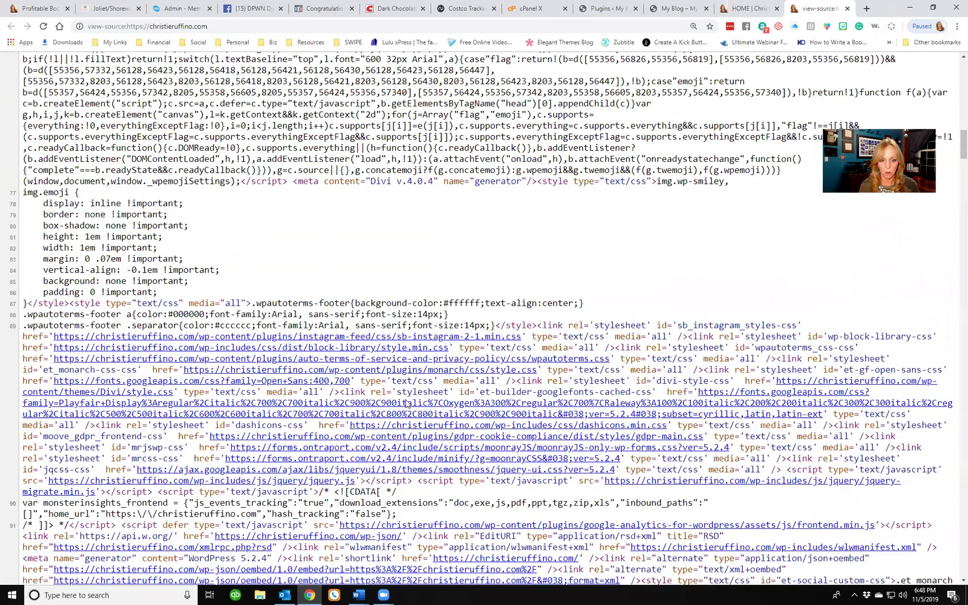
{"action": "scroll", "coordinate": [407, 404], "scroll_direction": "down", "scroll_amount": 1}
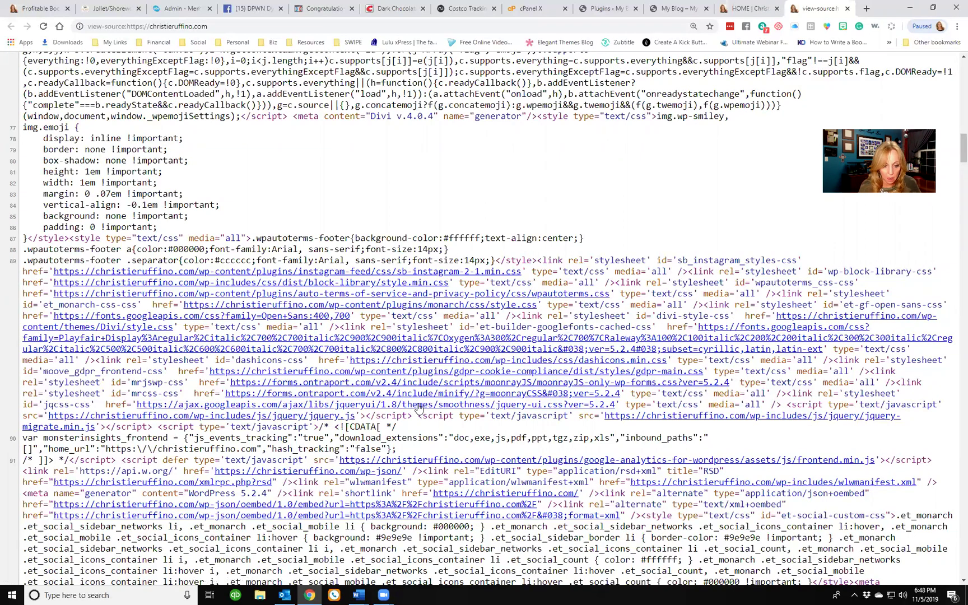
{"action": "scroll", "coordinate": [418, 407], "scroll_direction": "down", "scroll_amount": 3}
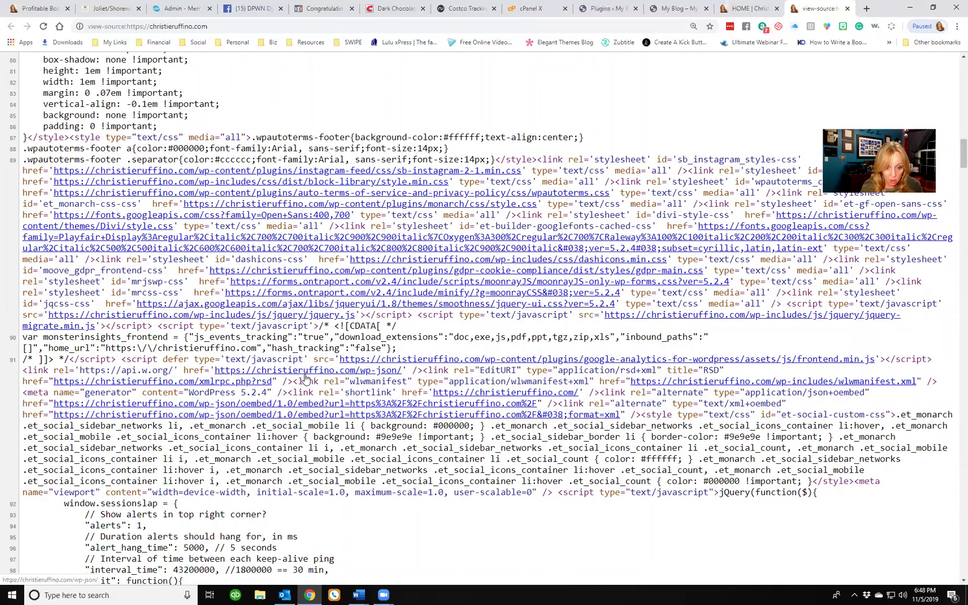
{"action": "scroll", "coordinate": [305, 379], "scroll_direction": "down", "scroll_amount": 20}
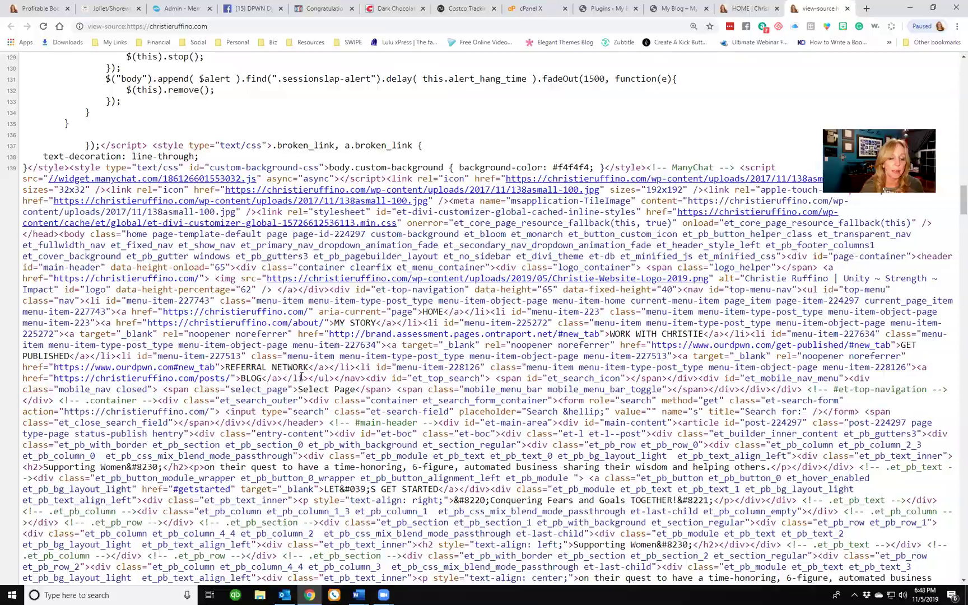
{"action": "scroll", "coordinate": [302, 377], "scroll_direction": "down", "scroll_amount": 20}
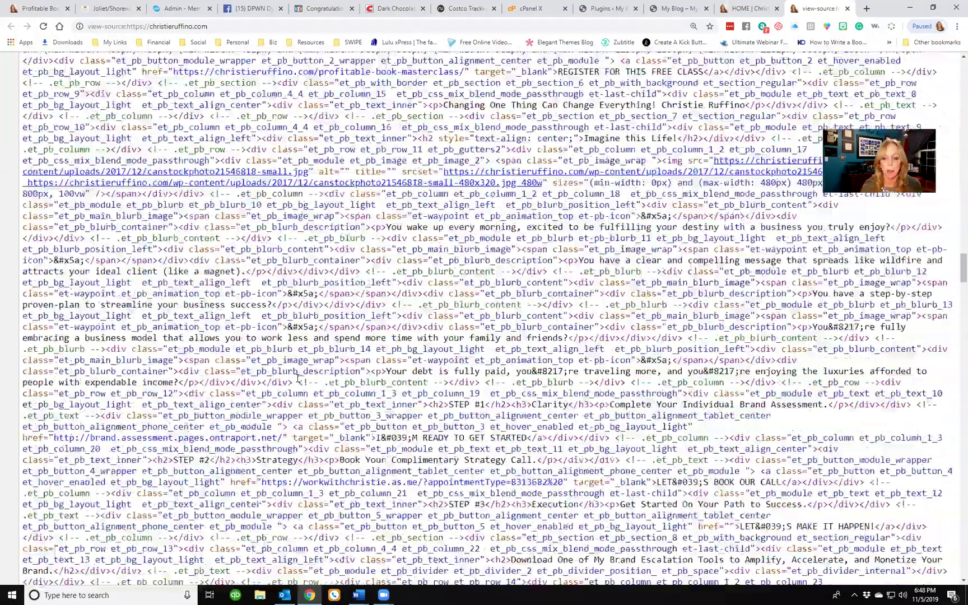
{"action": "scroll", "coordinate": [298, 379], "scroll_direction": "down", "scroll_amount": 9}
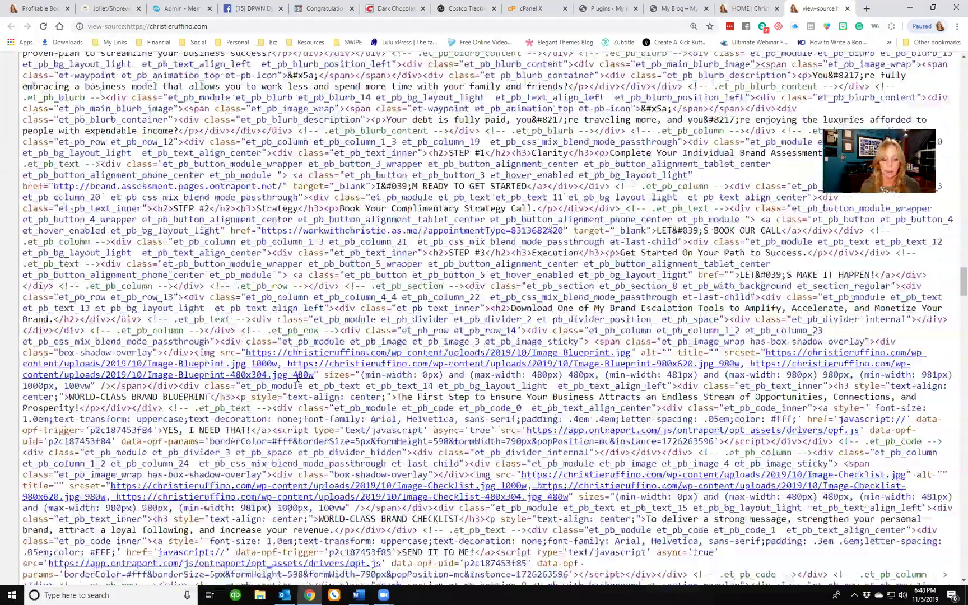
- Check the rendered coaching home page, return to its source and look through the remaining markup to the end of the document
{"action": "left_click", "coordinate": [756, 7]}
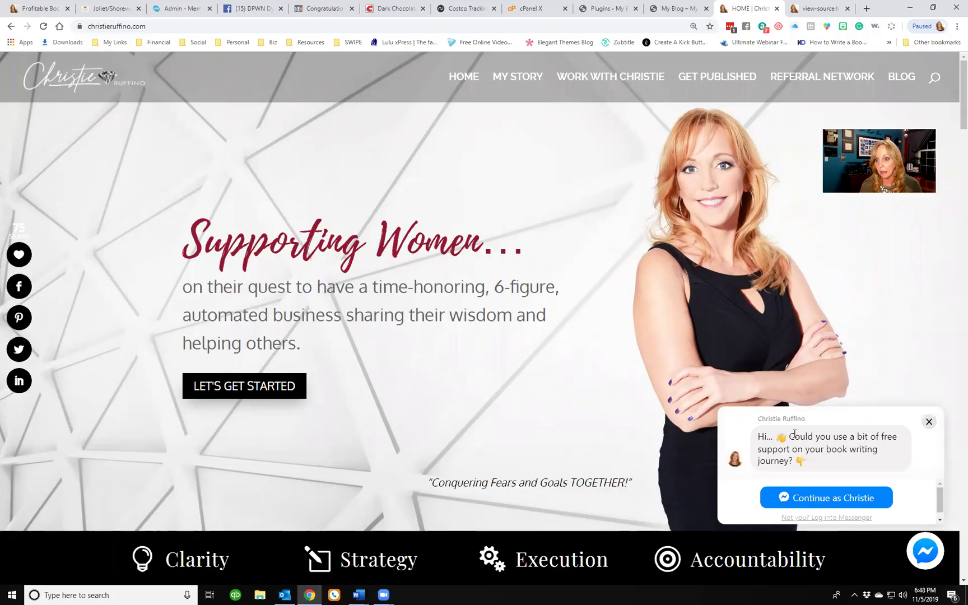
{"action": "left_click", "coordinate": [826, 13]}
{"action": "scroll", "coordinate": [513, 314], "scroll_direction": "down", "scroll_amount": 15}
{"action": "scroll", "coordinate": [509, 311], "scroll_direction": "down", "scroll_amount": 10}
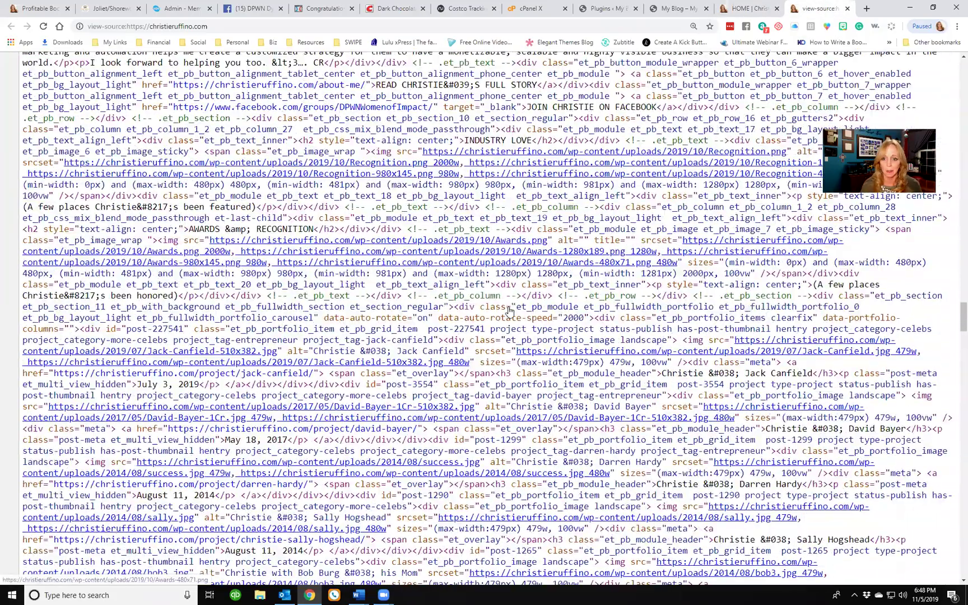
{"action": "scroll", "coordinate": [508, 307], "scroll_direction": "down", "scroll_amount": 20}
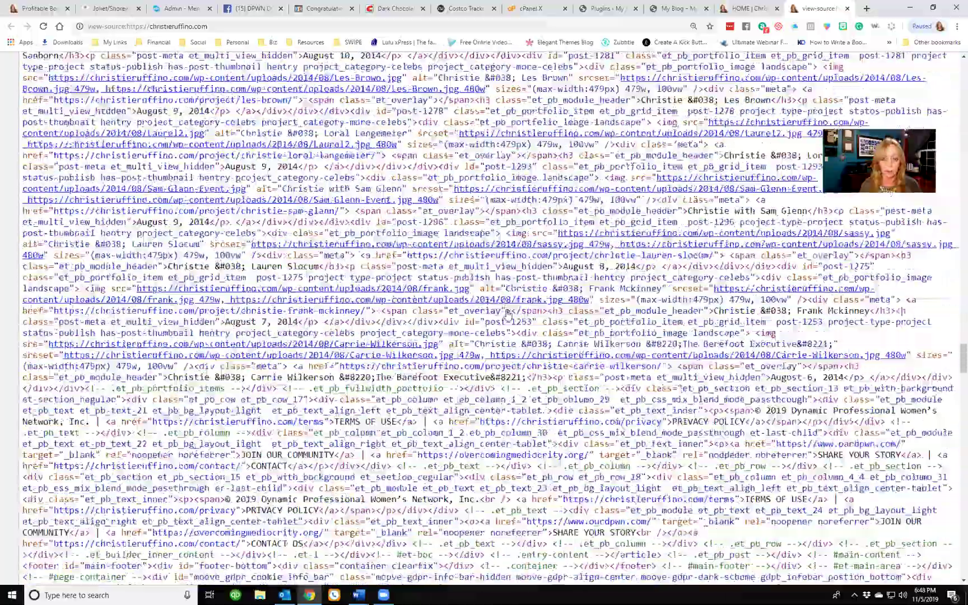
{"action": "scroll", "coordinate": [507, 313], "scroll_direction": "down", "scroll_amount": 20}
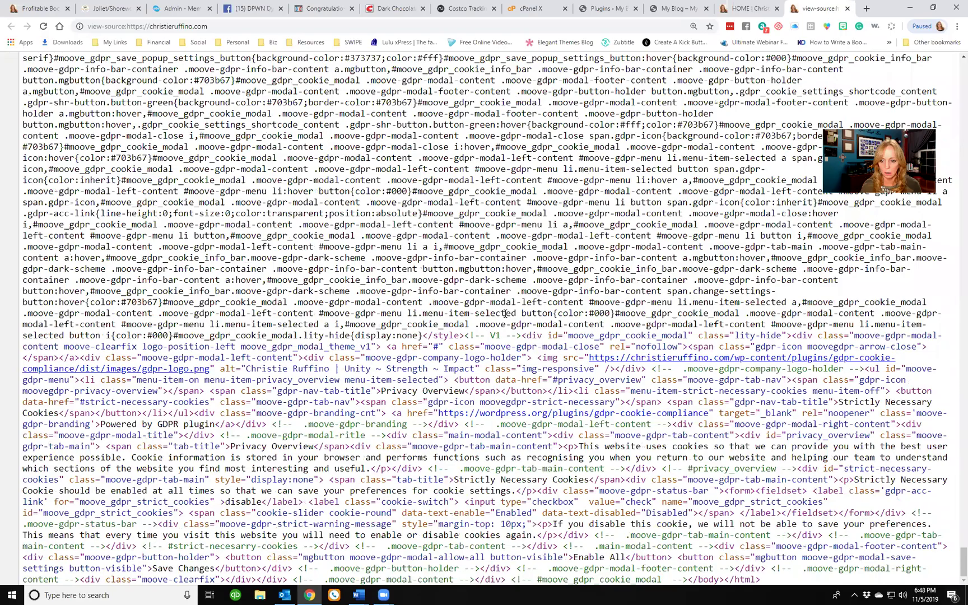
- Go back through the coaching page's source to the stylesheet links and highlight the wp-content/themes/Divi/style.css reference
{"action": "scroll", "coordinate": [504, 314], "scroll_direction": "up", "scroll_amount": 5}
{"action": "left_click_drag", "start_coordinate": [963, 552], "coordinate": [954, 368]}
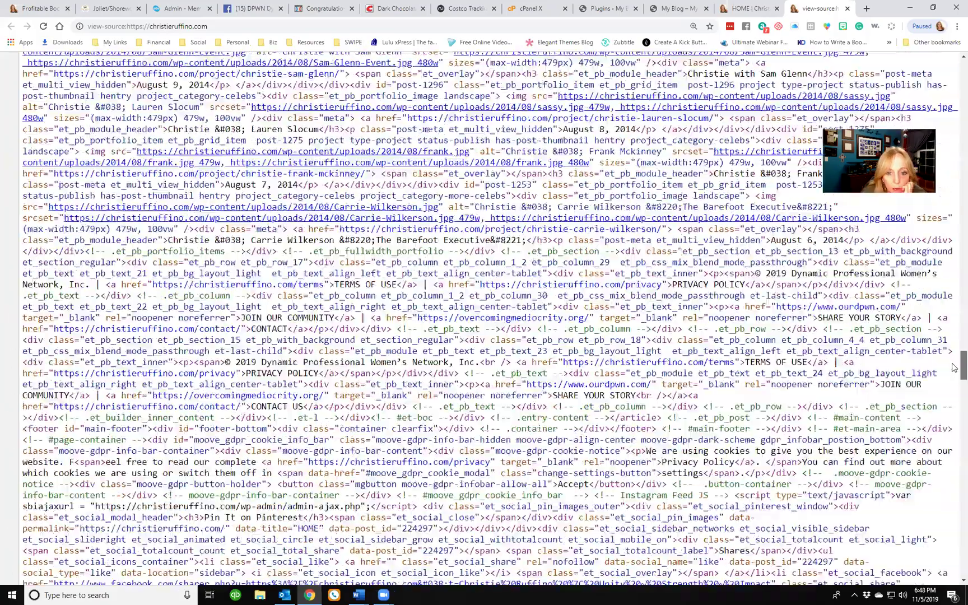
{"action": "scroll", "coordinate": [955, 367], "scroll_direction": "up", "scroll_amount": 4}
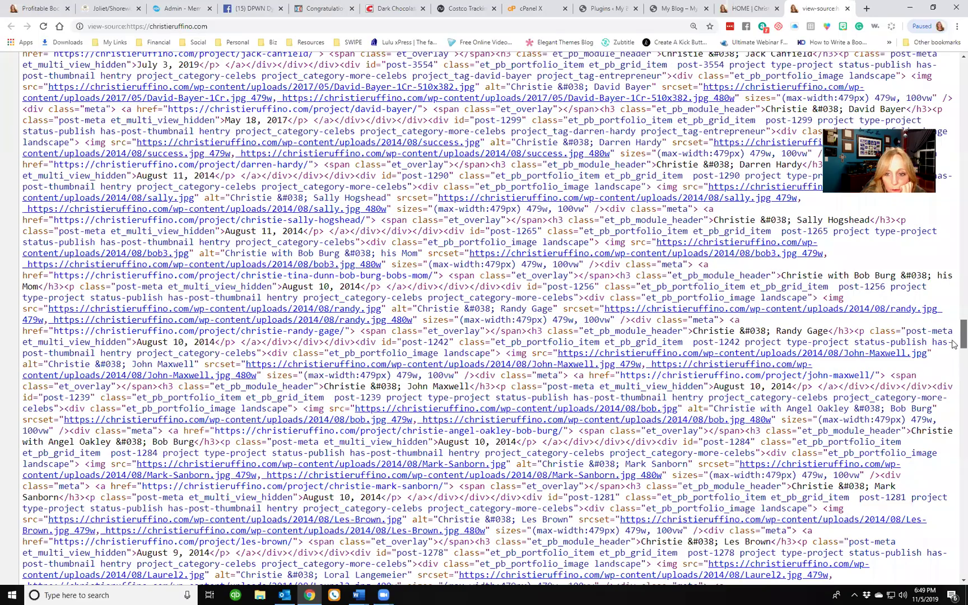
{"action": "scroll", "coordinate": [953, 343], "scroll_direction": "up", "scroll_amount": 7}
{"action": "scroll", "coordinate": [954, 328], "scroll_direction": "up", "scroll_amount": 2}
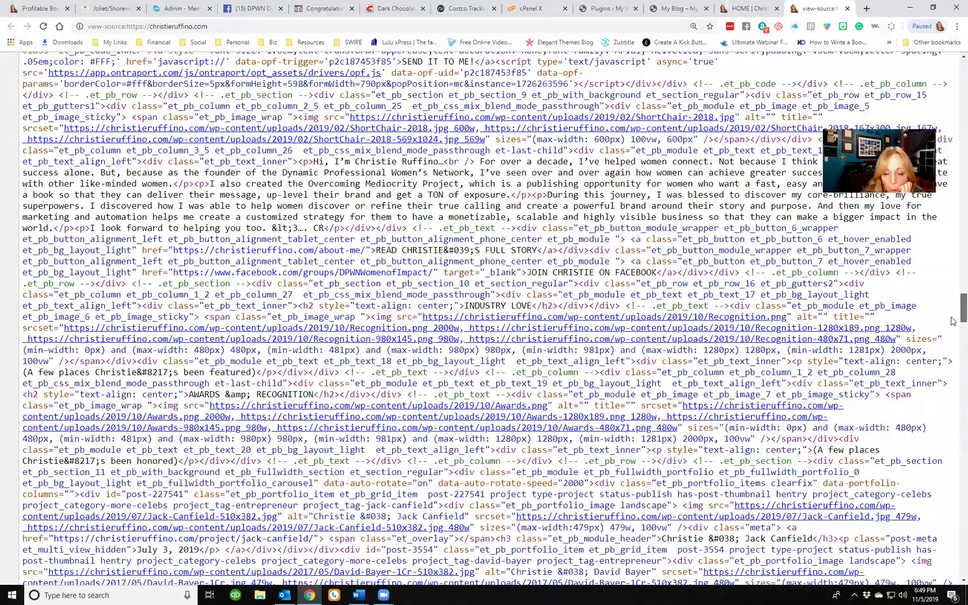
{"action": "scroll", "coordinate": [954, 321], "scroll_direction": "up", "scroll_amount": 4}
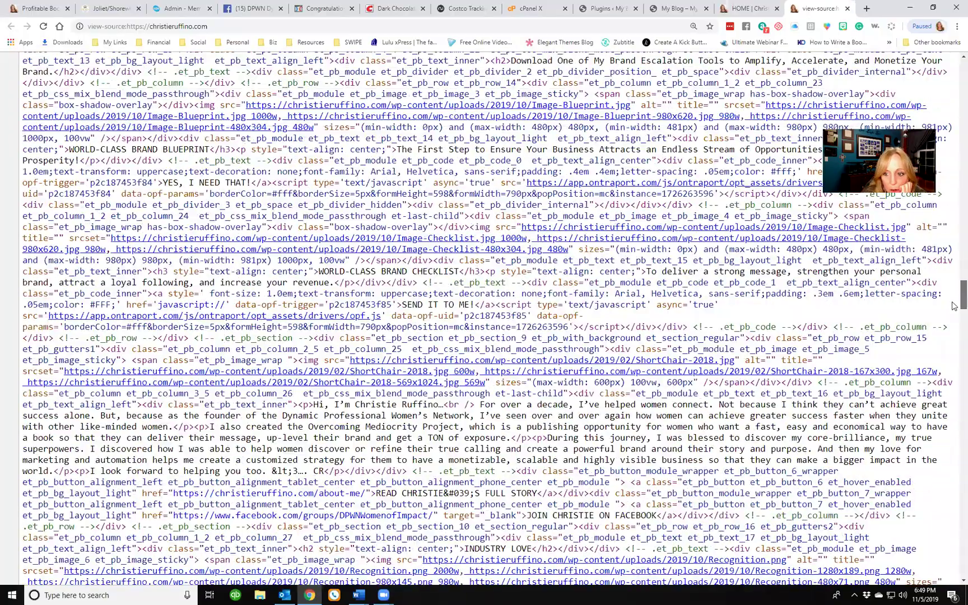
{"action": "scroll", "coordinate": [953, 306], "scroll_direction": "up", "scroll_amount": 15}
{"action": "scroll", "coordinate": [954, 250], "scroll_direction": "up", "scroll_amount": 3}
{"action": "scroll", "coordinate": [951, 261], "scroll_direction": "down", "scroll_amount": 6}
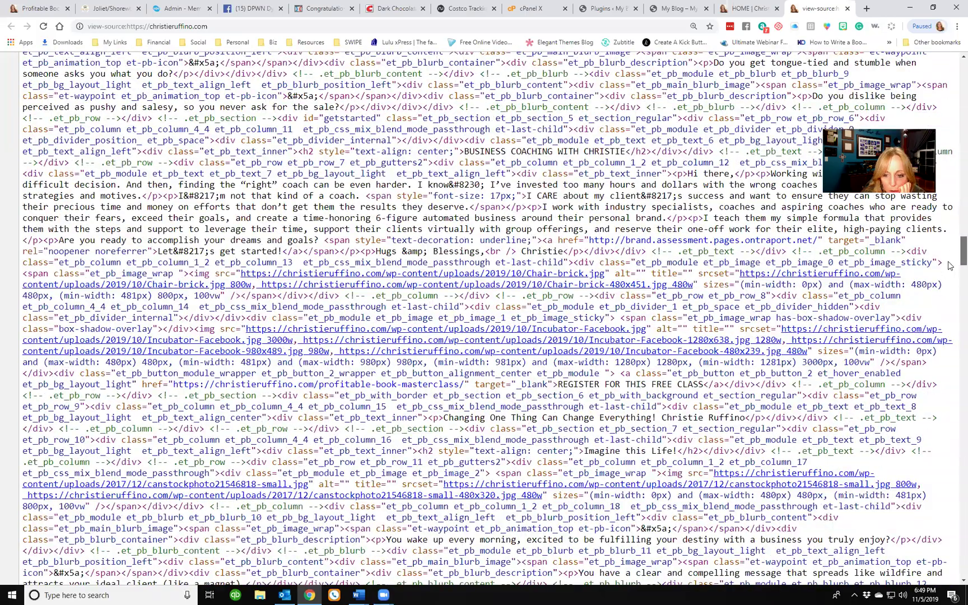
{"action": "scroll", "coordinate": [950, 265], "scroll_direction": "up", "scroll_amount": 15}
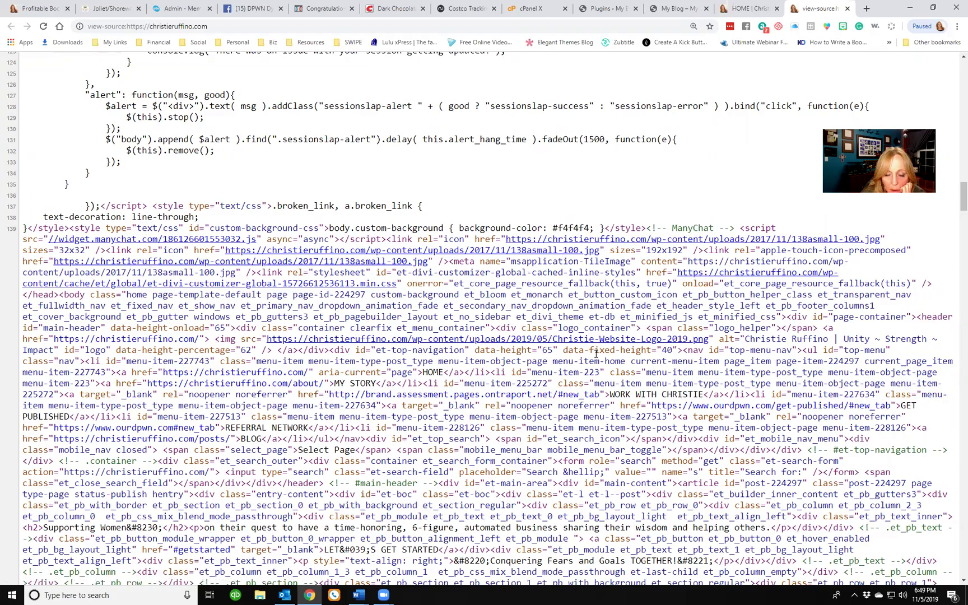
{"action": "scroll", "coordinate": [596, 355], "scroll_direction": "up", "scroll_amount": 15}
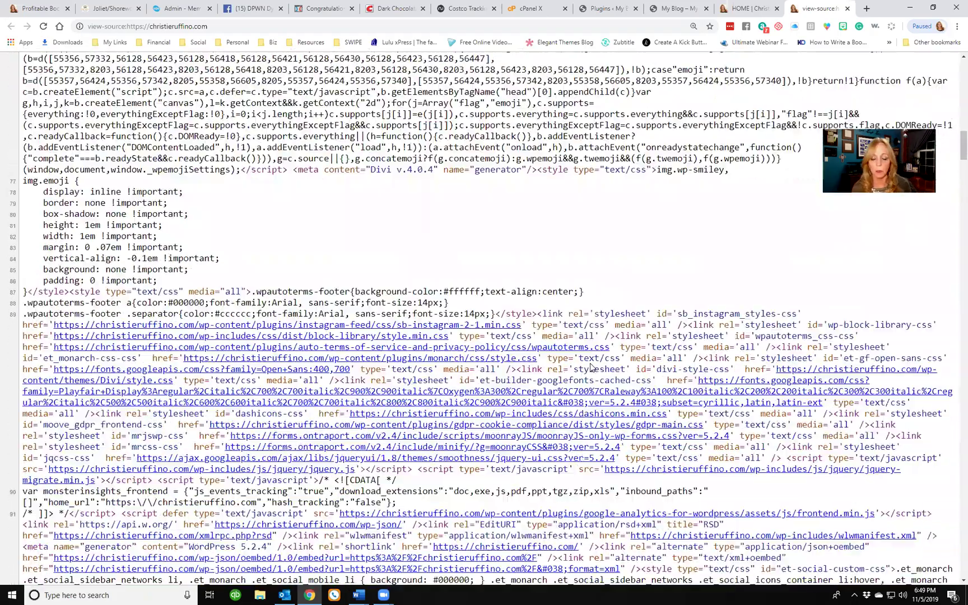
{"action": "scroll", "coordinate": [591, 367], "scroll_direction": "down", "scroll_amount": 2}
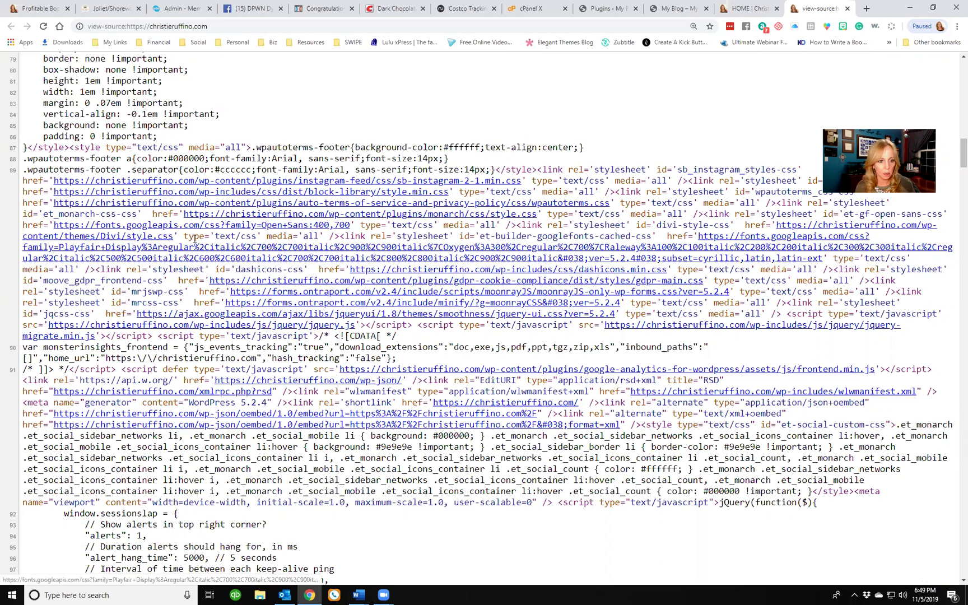
{"action": "left_click_drag", "start_coordinate": [178, 236], "coordinate": [746, 223]}
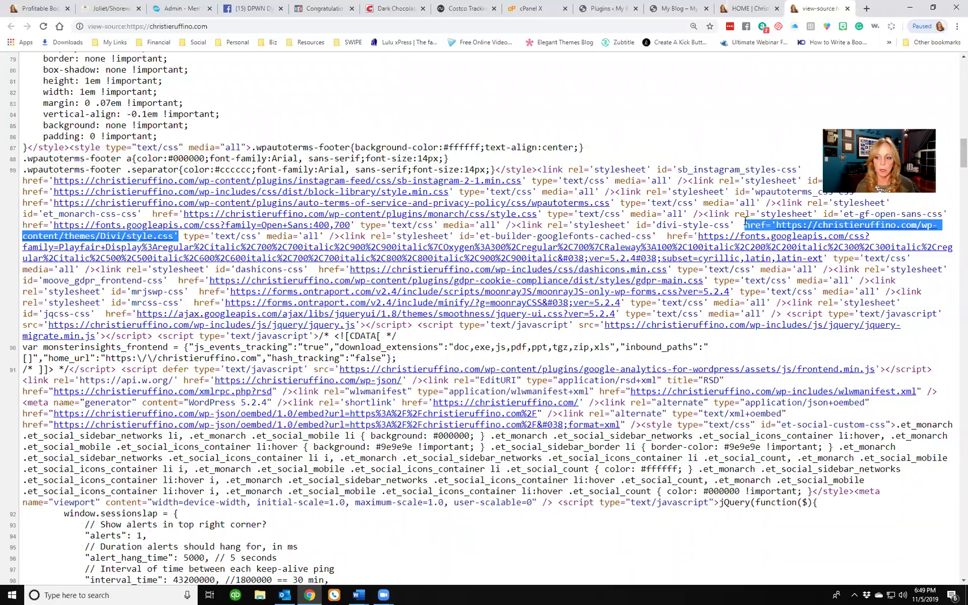
- Open the Dynamic Professional Women's Network site from the My Links bookmarks in a new tab and display its page source
{"action": "key", "text": "ctrl+t"}
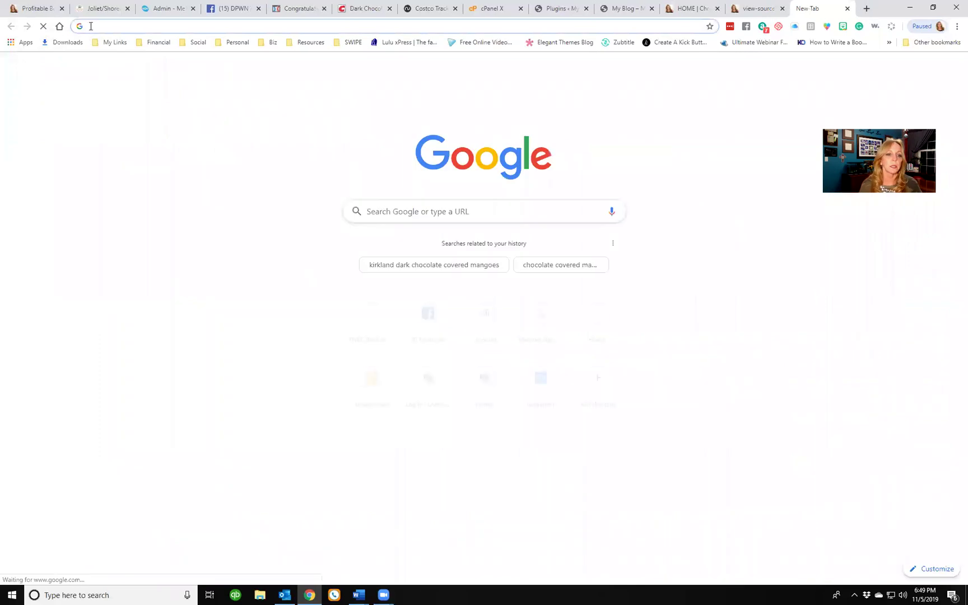
{"action": "left_click", "coordinate": [107, 42]}
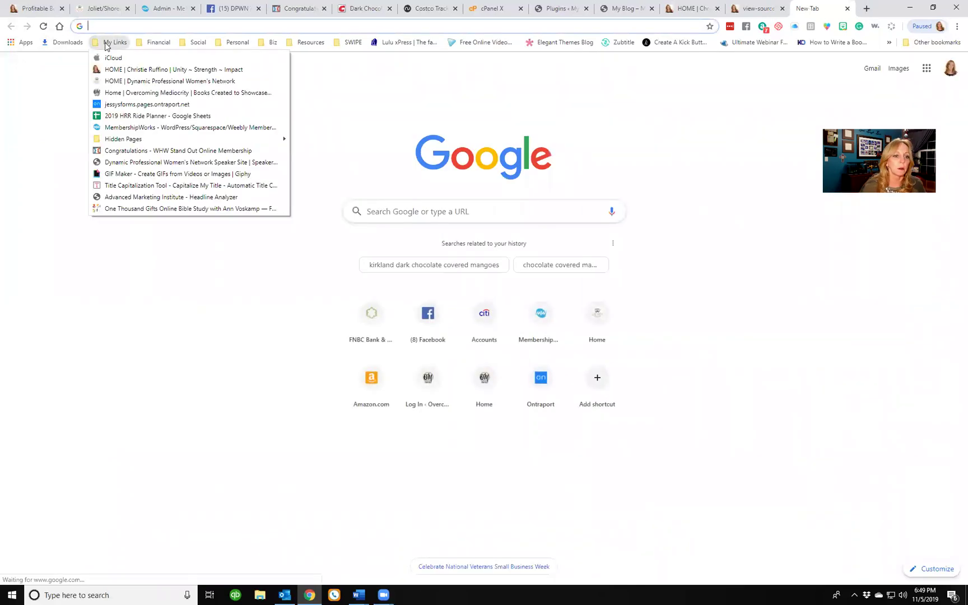
{"action": "left_click", "coordinate": [106, 81]}
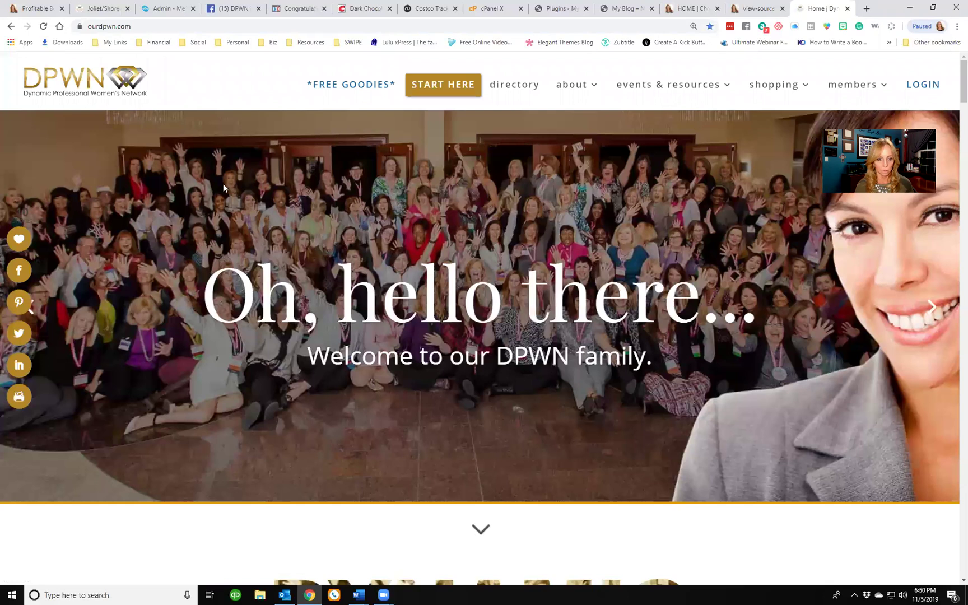
{"action": "right_click", "coordinate": [223, 183]}
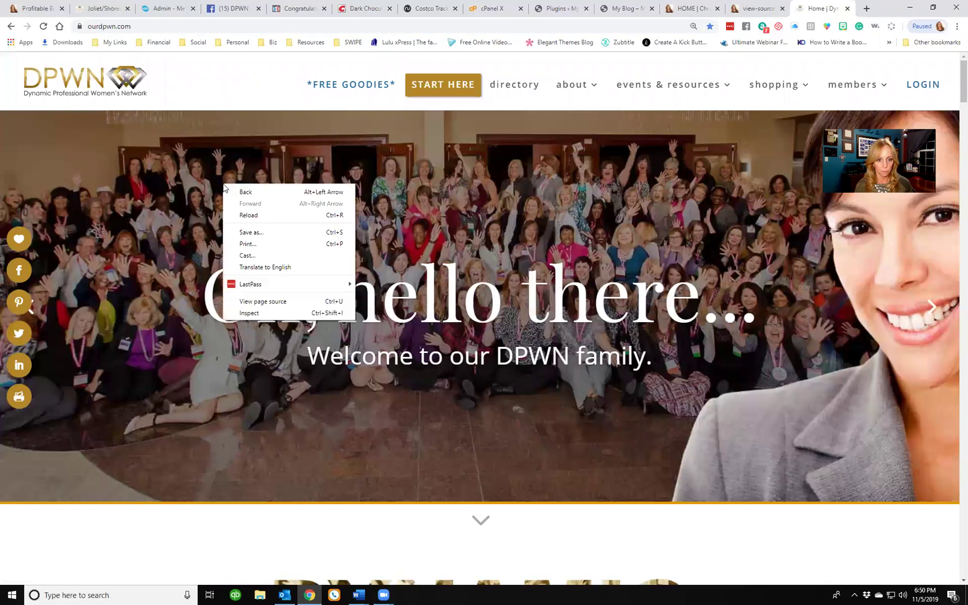
{"action": "left_click", "coordinate": [236, 301]}
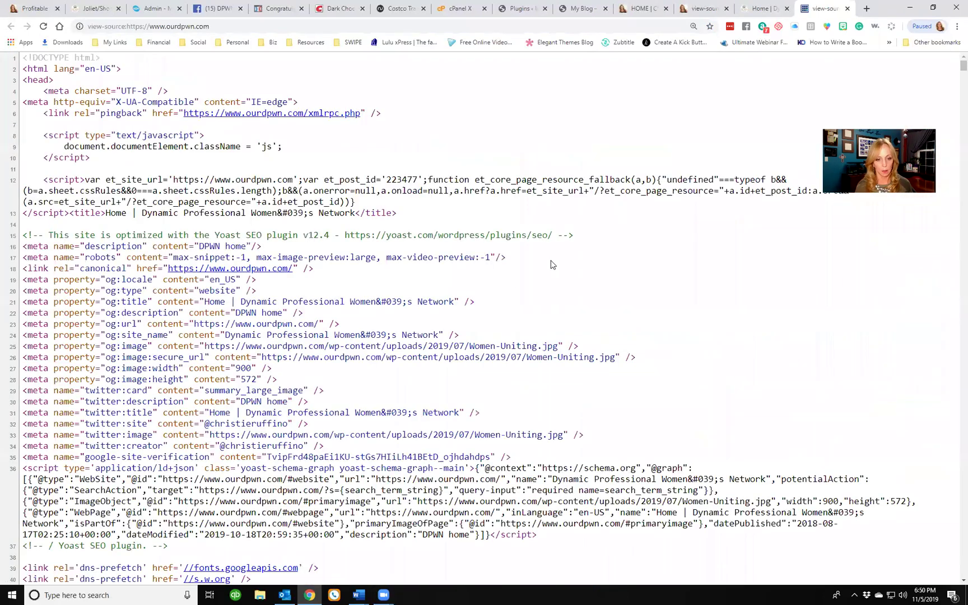
- Find the theme stylesheet link in the ourdpwn.com source and highlight its wp-content/themes/Divi/style.css URL
{"action": "scroll", "coordinate": [484, 261], "scroll_direction": "down", "scroll_amount": 3}
{"action": "scroll", "coordinate": [484, 260], "scroll_direction": "up", "scroll_amount": 3}
{"action": "scroll", "coordinate": [465, 257], "scroll_direction": "down", "scroll_amount": 5}
{"action": "scroll", "coordinate": [463, 257], "scroll_direction": "down", "scroll_amount": 8}
{"action": "scroll", "coordinate": [463, 258], "scroll_direction": "down", "scroll_amount": 8}
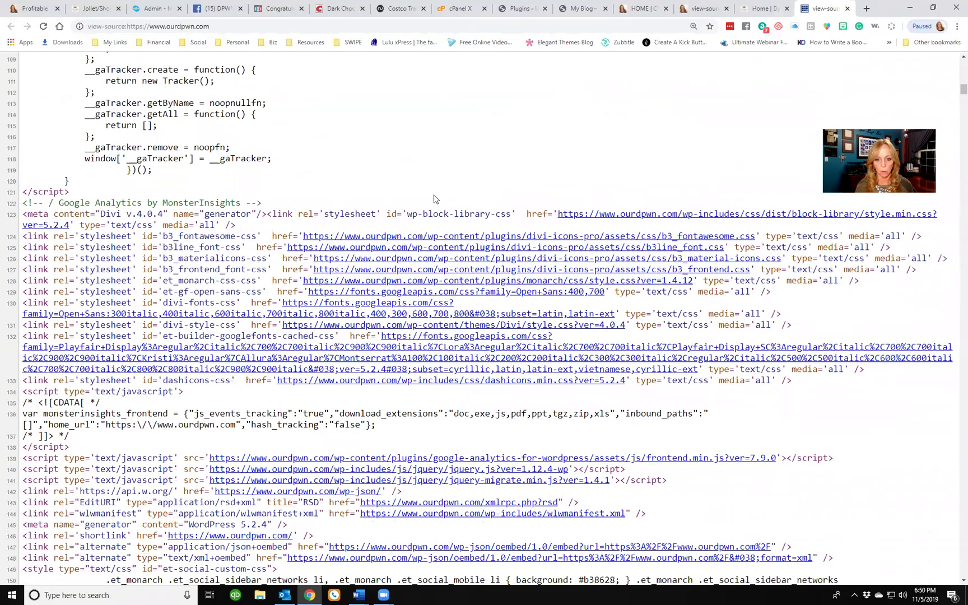
{"action": "left_click_drag", "start_coordinate": [665, 414], "coordinate": [224, 317]}
{"action": "left_click", "coordinate": [510, 162]}
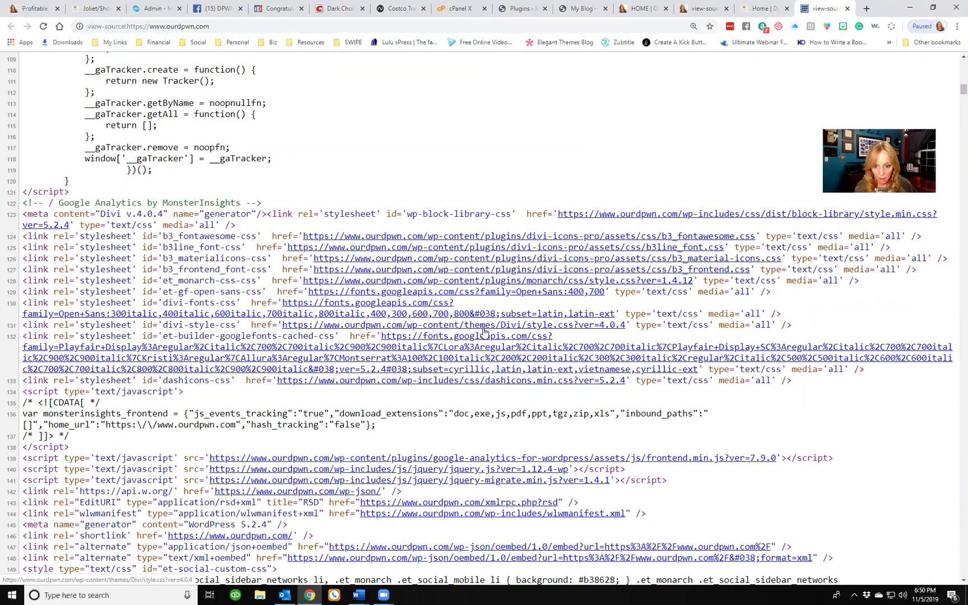
{"action": "left_click_drag", "start_coordinate": [629, 325], "coordinate": [282, 325]}
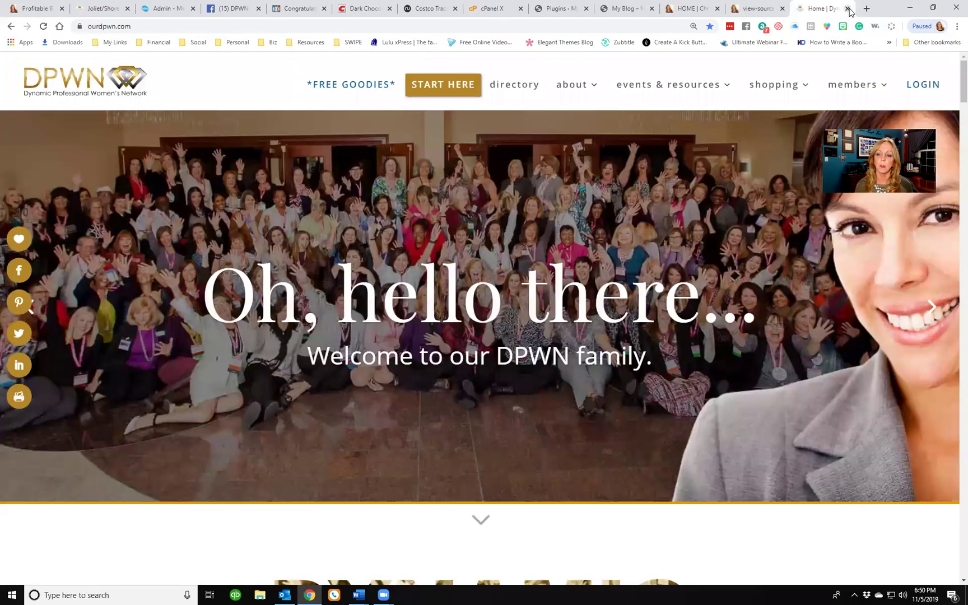
- Close the page source, open the Elegant Themes Blog bookmark in a new tab and display its list of all products
{"action": "left_click", "coordinate": [848, 9]}
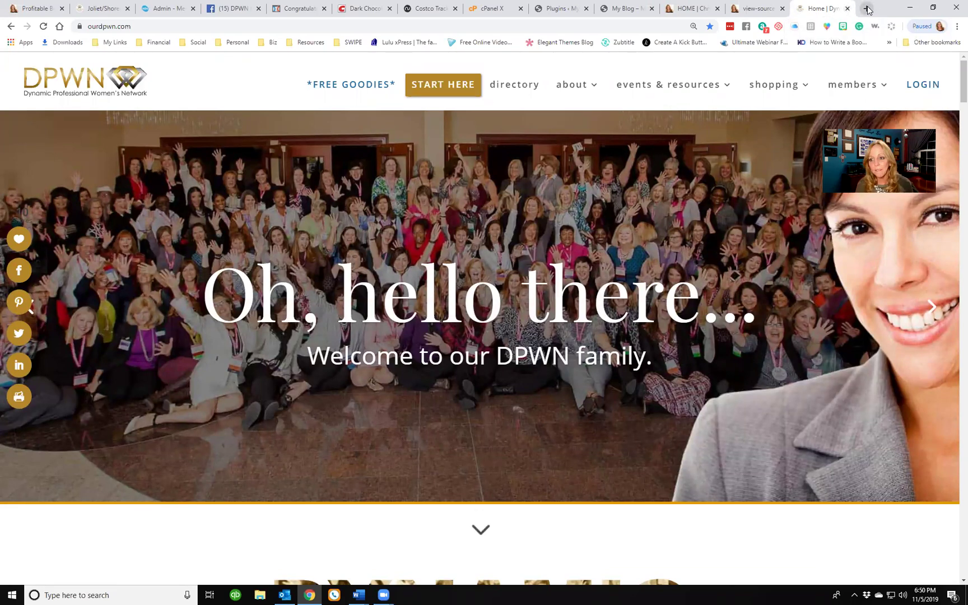
{"action": "left_click", "coordinate": [867, 9]}
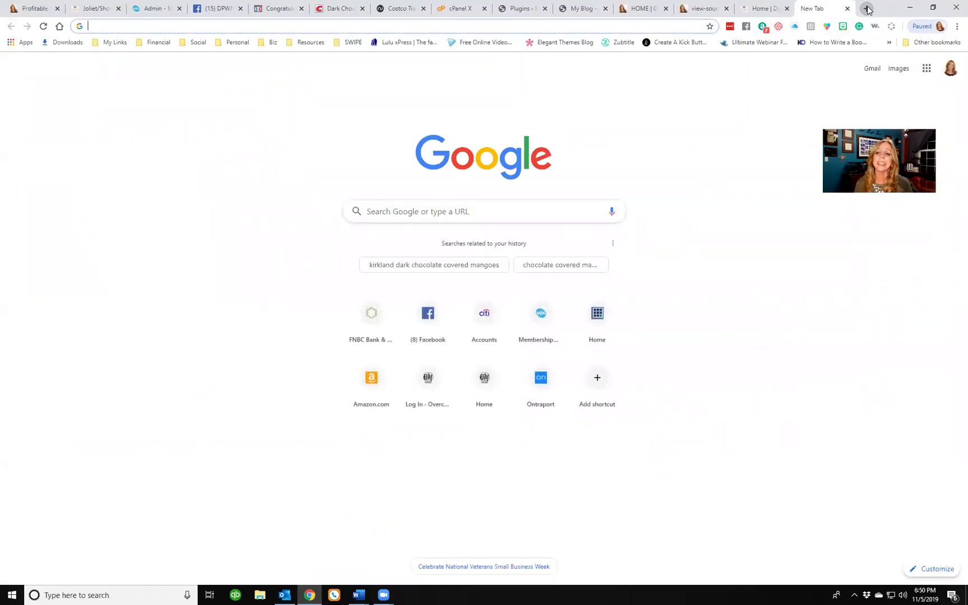
{"action": "left_click", "coordinate": [562, 45]}
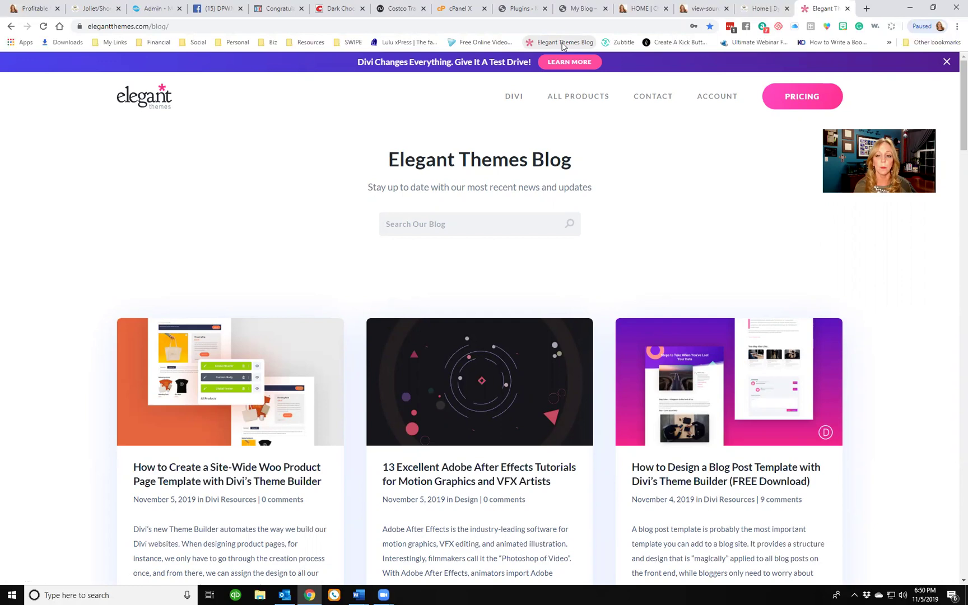
{"action": "mouse_move", "coordinate": [582, 101]}
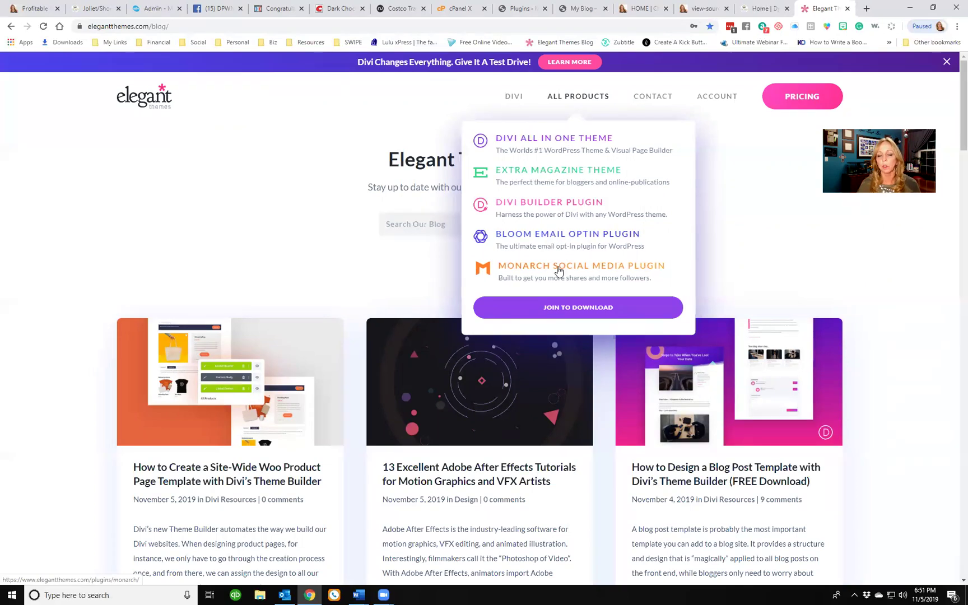
- Return to the coaching home page, examine its social sharing bar by opening and closing the Pinterest share window, and look further down the page
{"action": "left_click", "coordinate": [643, 9]}
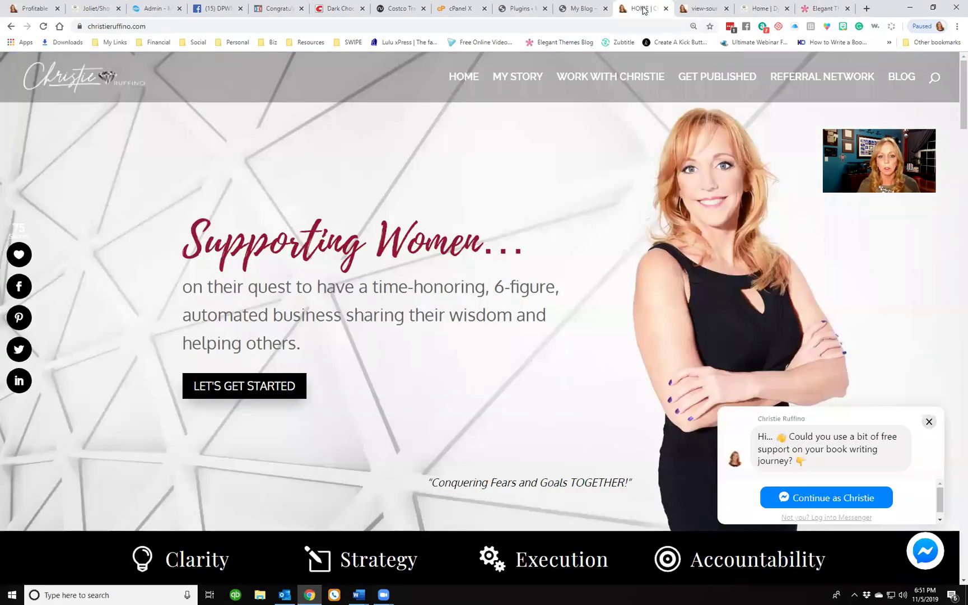
{"action": "left_click_drag", "start_coordinate": [60, 241], "coordinate": [34, 388]}
{"action": "left_click", "coordinate": [34, 389]}
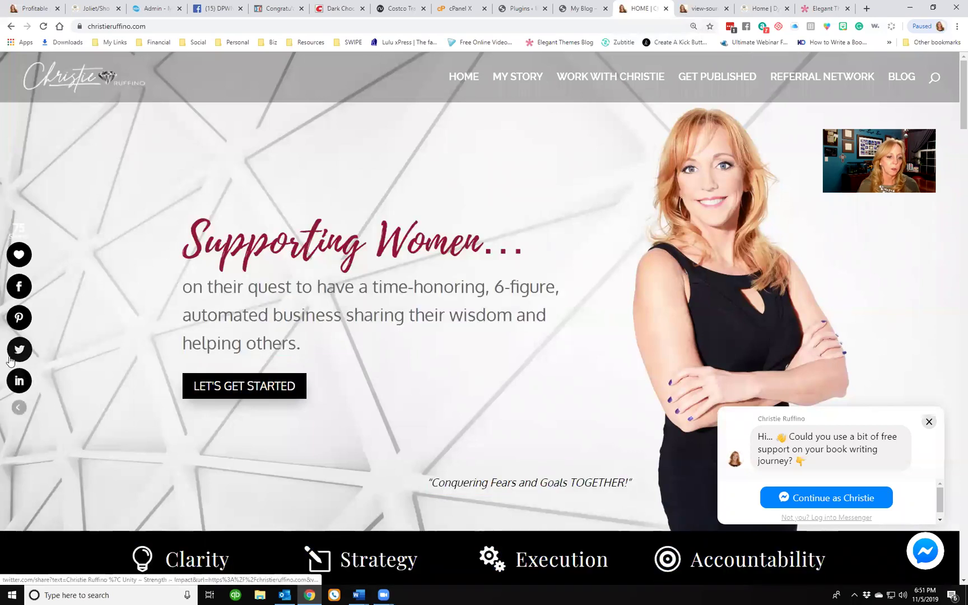
{"action": "left_click", "coordinate": [19, 318]}
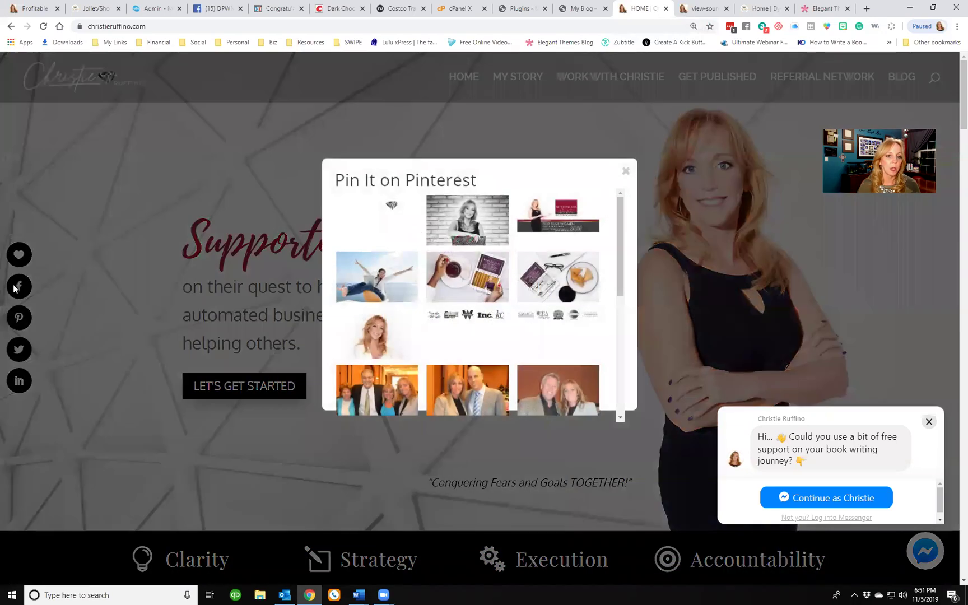
{"action": "left_click", "coordinate": [628, 172]}
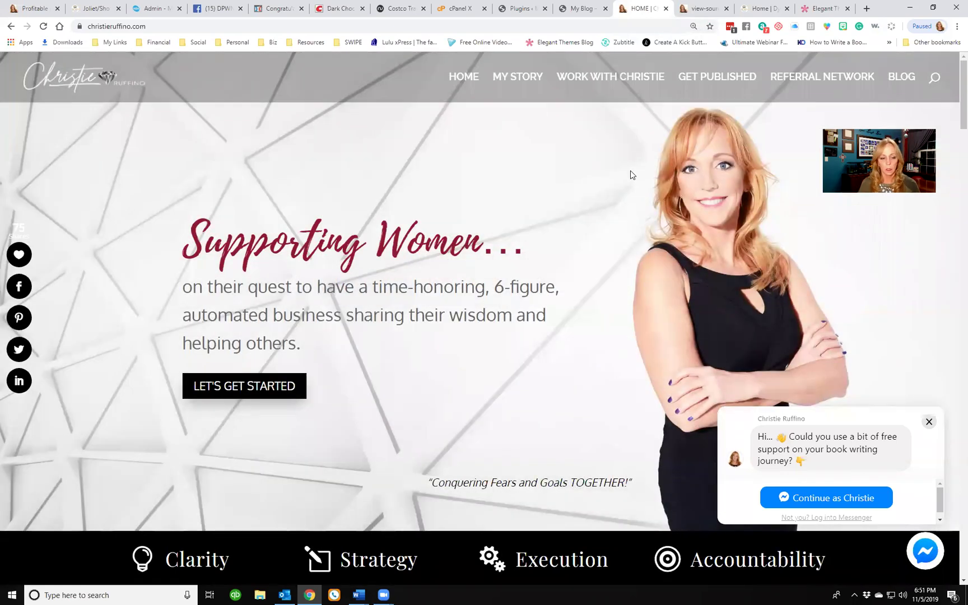
{"action": "scroll", "coordinate": [630, 171], "scroll_direction": "down", "scroll_amount": 10}
{"action": "scroll", "coordinate": [630, 171], "scroll_direction": "up", "scroll_amount": 10}
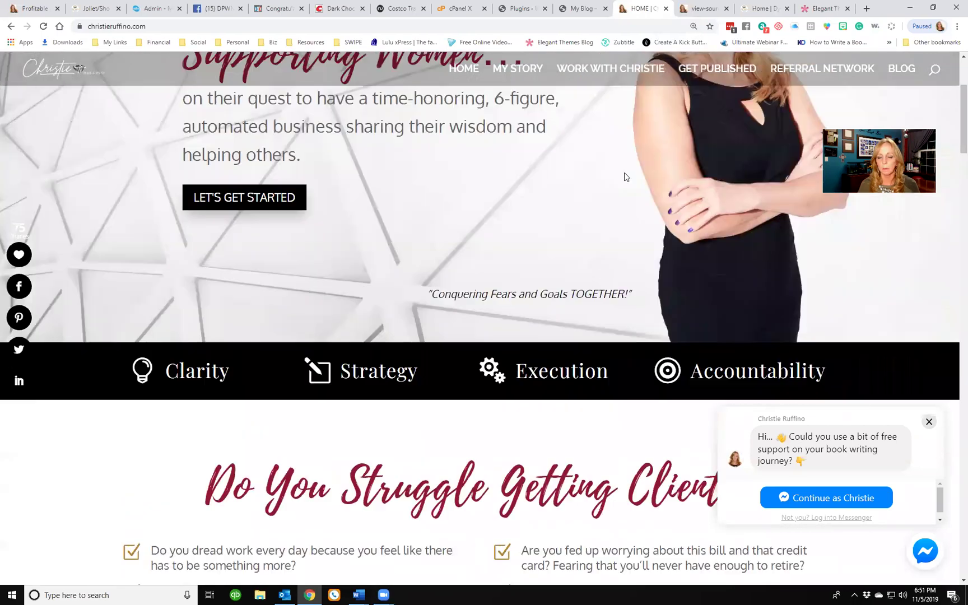
- Go back to the Elegant Themes site, open the Divi All In One Theme page and view Divi's Plans & Pricing
{"action": "left_click", "coordinate": [828, 9]}
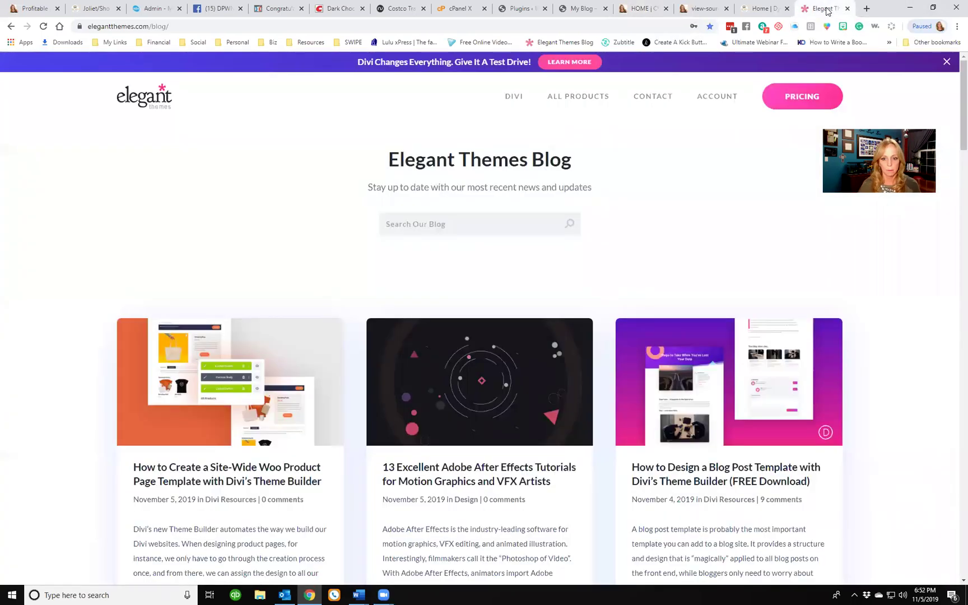
{"action": "mouse_move", "coordinate": [577, 97]}
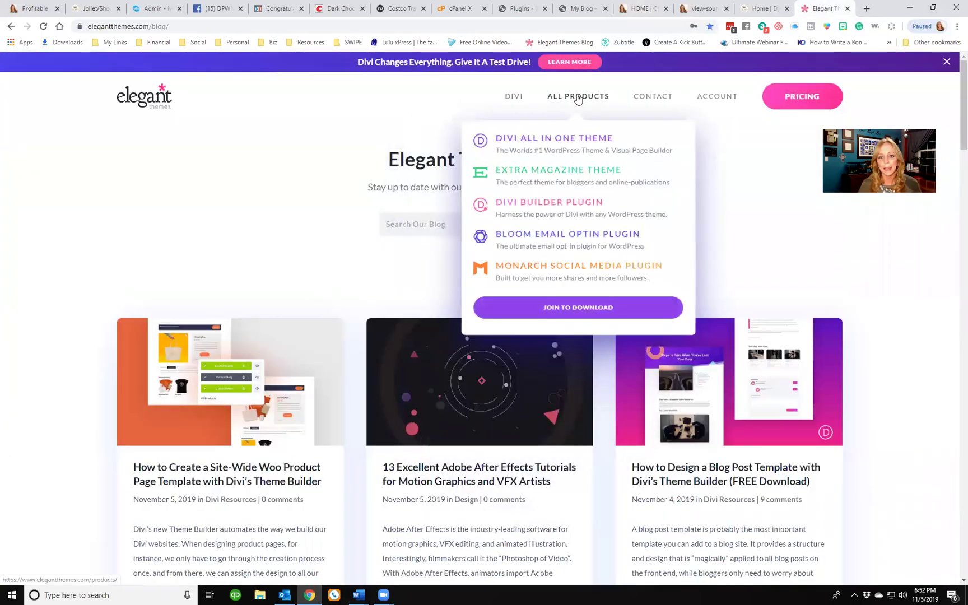
{"action": "left_click", "coordinate": [557, 140]}
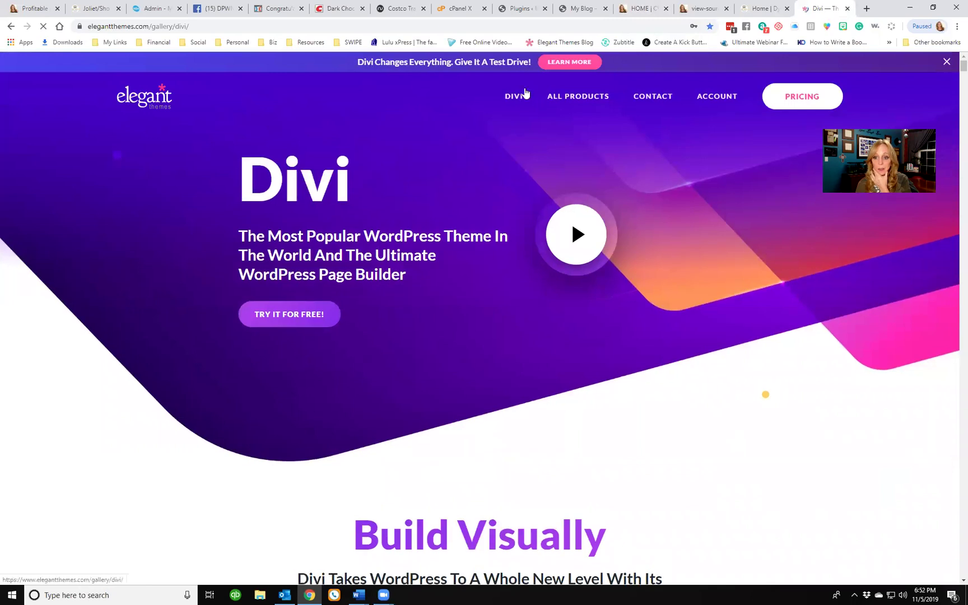
{"action": "mouse_move", "coordinate": [499, 99]}
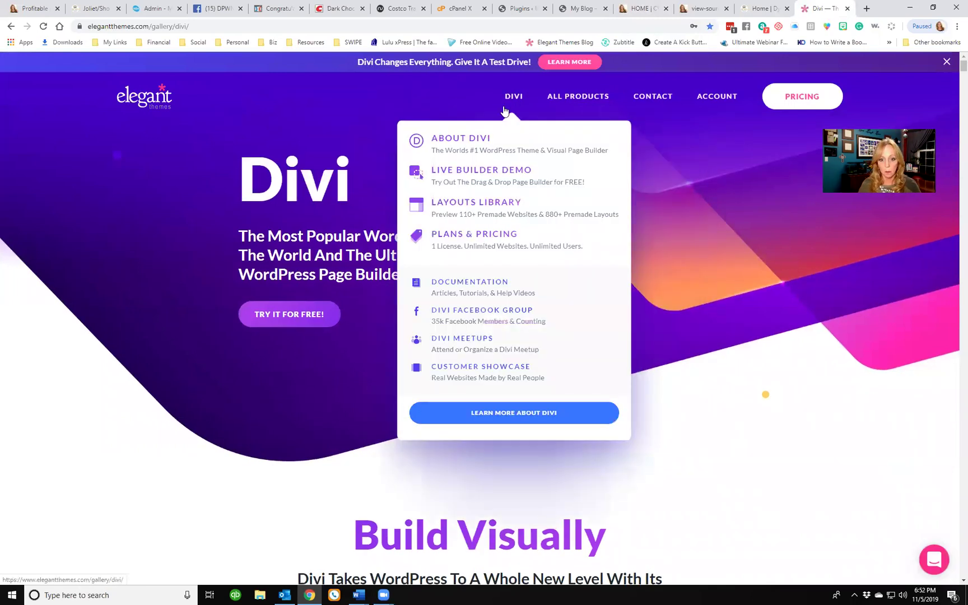
{"action": "left_click", "coordinate": [493, 245]}
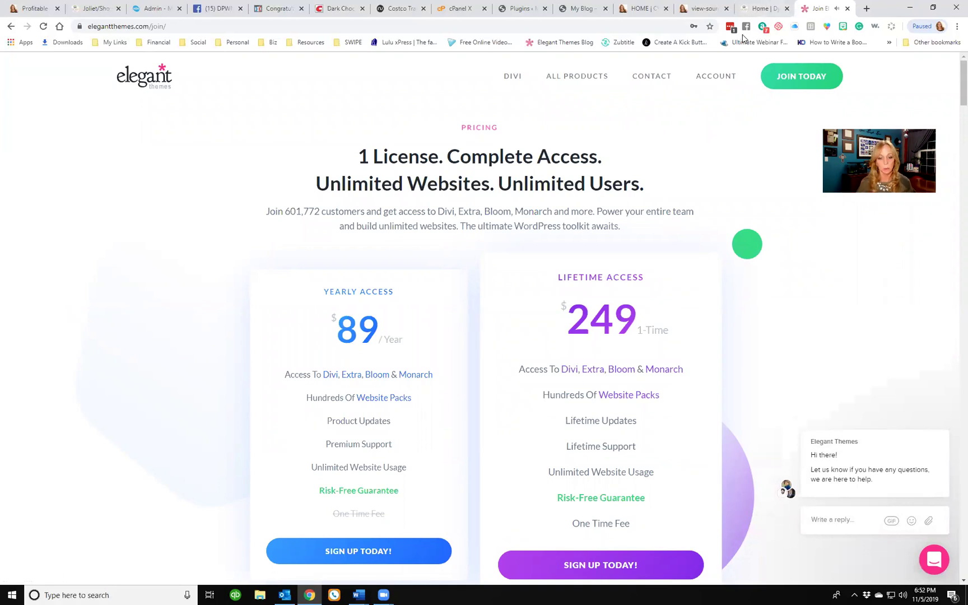
- Log in to the Elegant Themes member account with the saved credentials and display the product downloads
{"action": "mouse_move", "coordinate": [707, 82]}
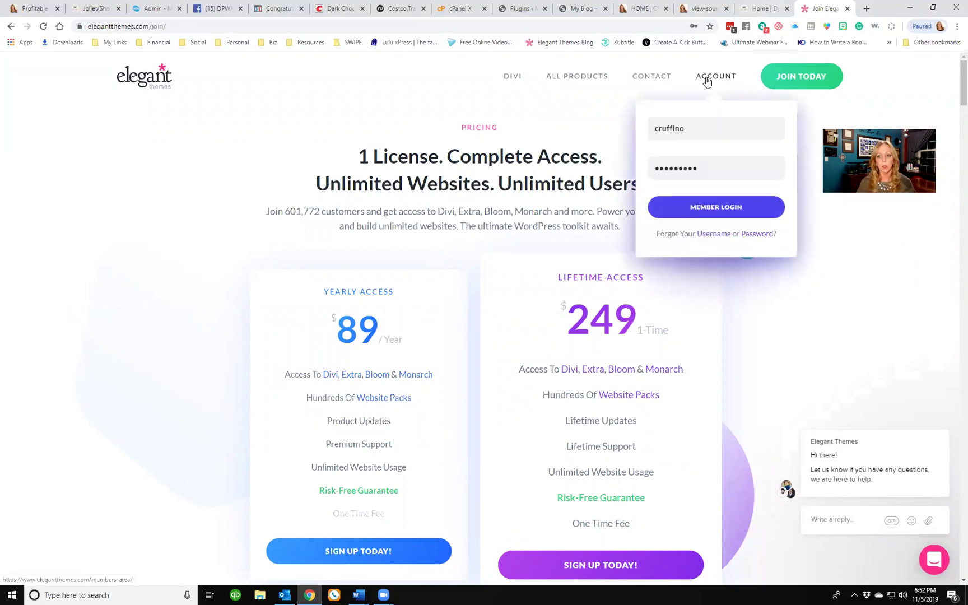
{"action": "left_click", "coordinate": [728, 209]}
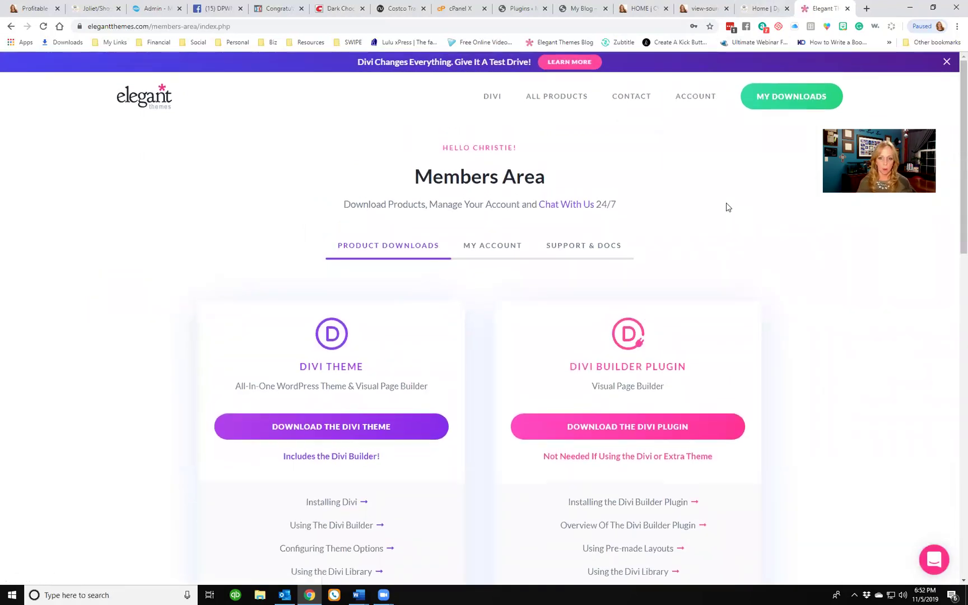
{"action": "left_click", "coordinate": [374, 250]}
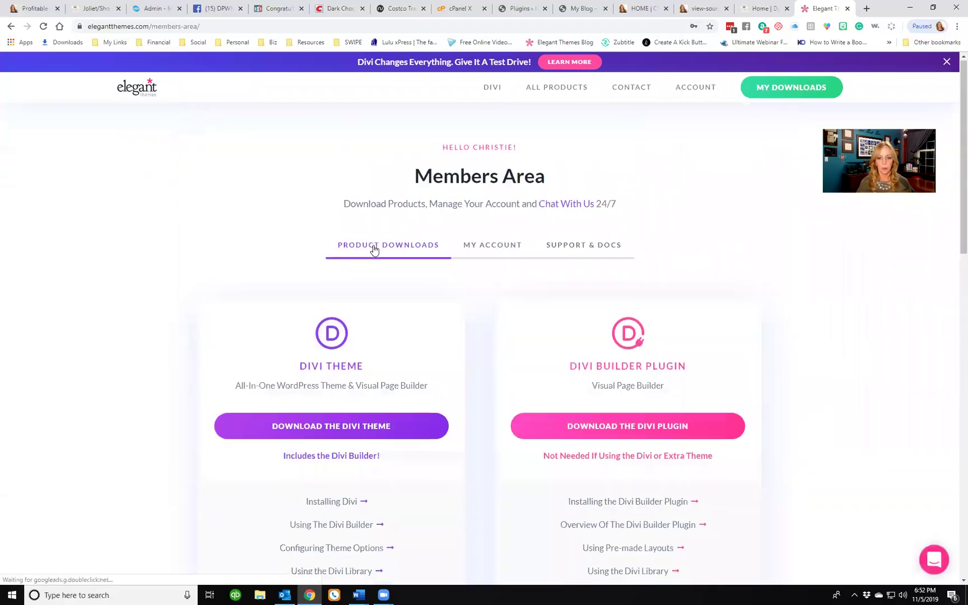
- Open the billing section of the member account and look through the payment history
{"action": "left_click", "coordinate": [491, 247]}
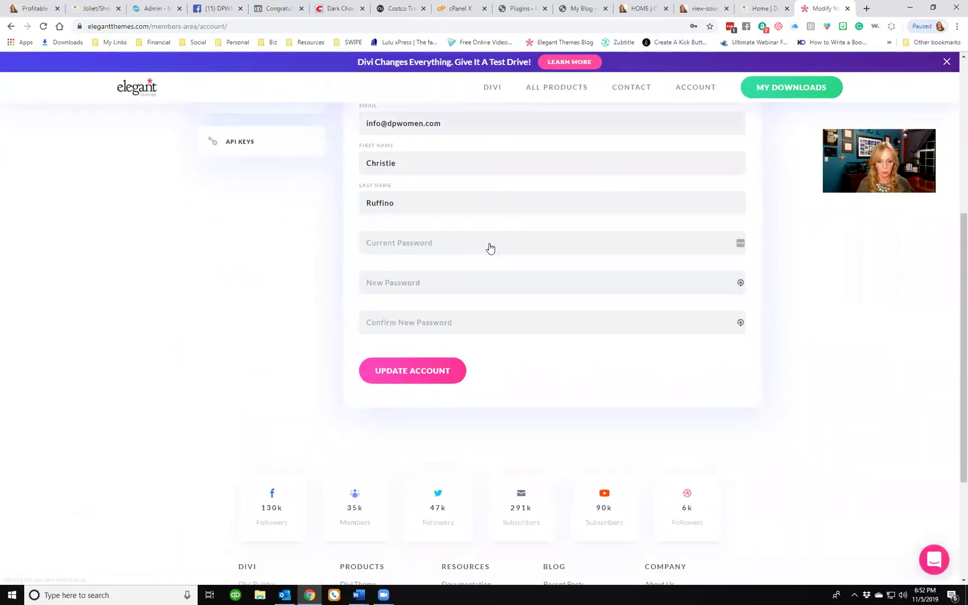
{"action": "left_click", "coordinate": [232, 208]}
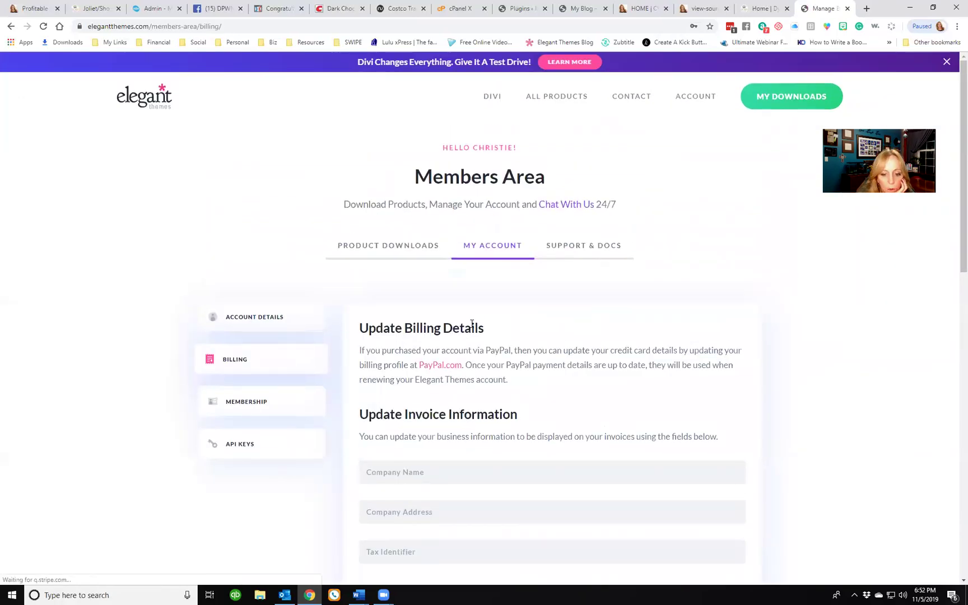
{"action": "scroll", "coordinate": [471, 329], "scroll_direction": "down", "scroll_amount": 5}
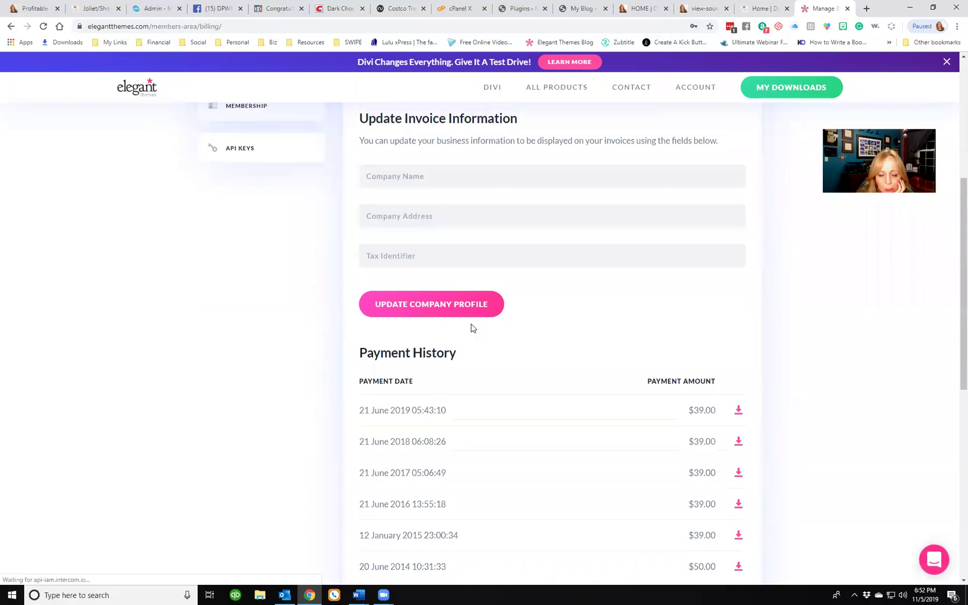
{"action": "scroll", "coordinate": [471, 328], "scroll_direction": "down", "scroll_amount": 3}
{"action": "scroll", "coordinate": [472, 328], "scroll_direction": "down", "scroll_amount": 1}
{"action": "scroll", "coordinate": [471, 326], "scroll_direction": "up", "scroll_amount": 9}
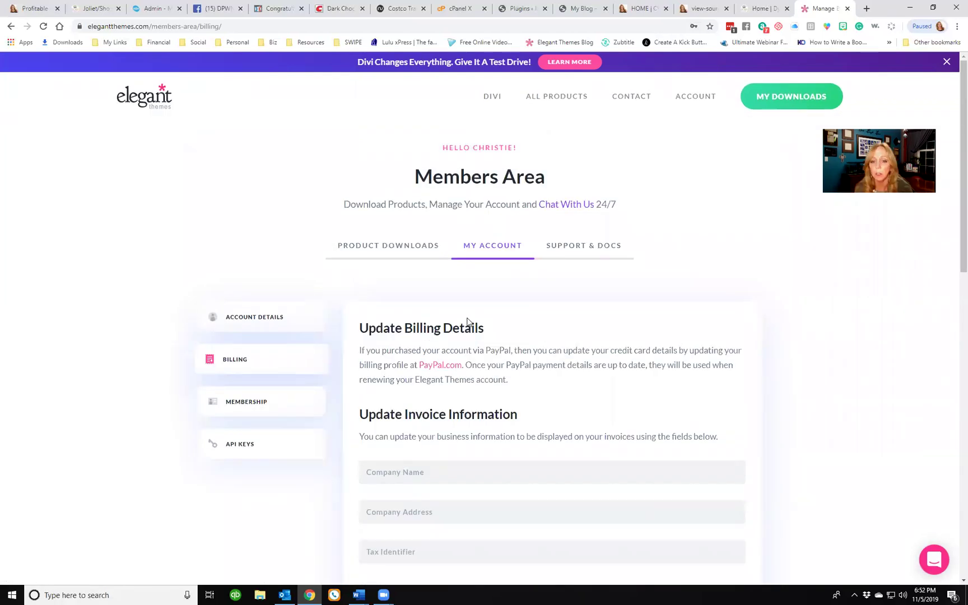
- Go back through the Elegant Themes home page to the members area's product downloads and download the Divi theme
{"action": "mouse_move", "coordinate": [493, 97]}
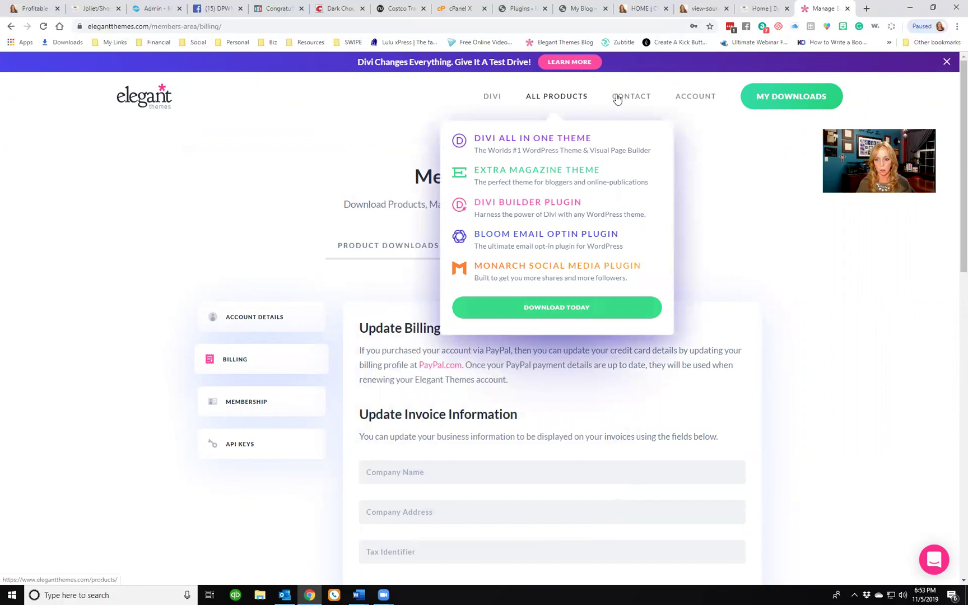
{"action": "mouse_move", "coordinate": [688, 97]}
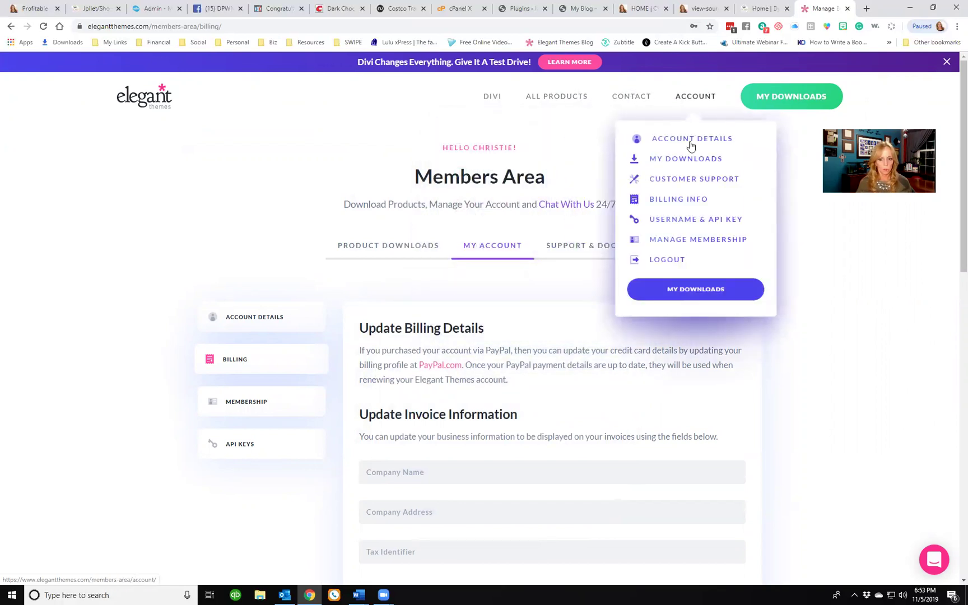
{"action": "mouse_move", "coordinate": [452, 96]}
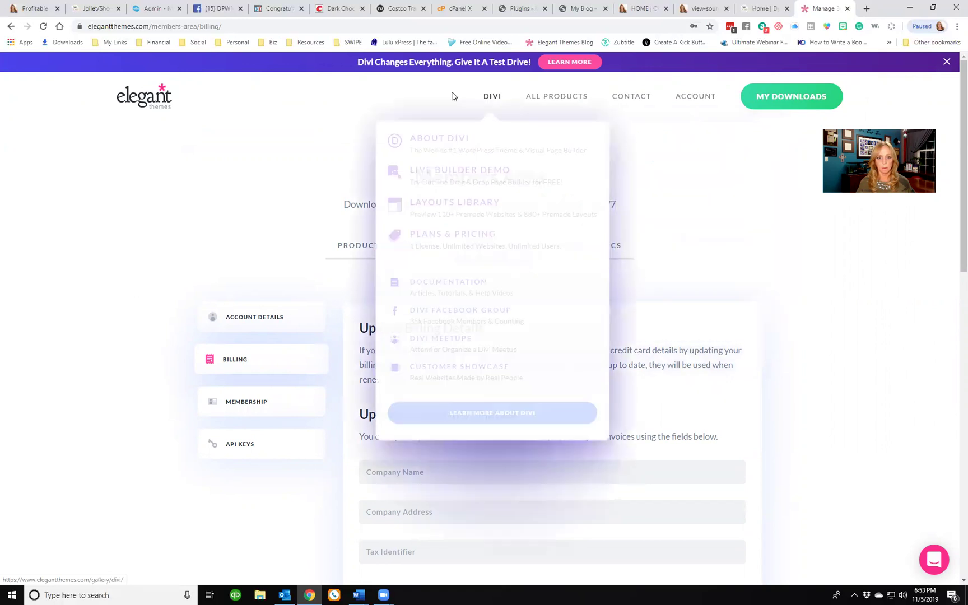
{"action": "left_click", "coordinate": [137, 101]}
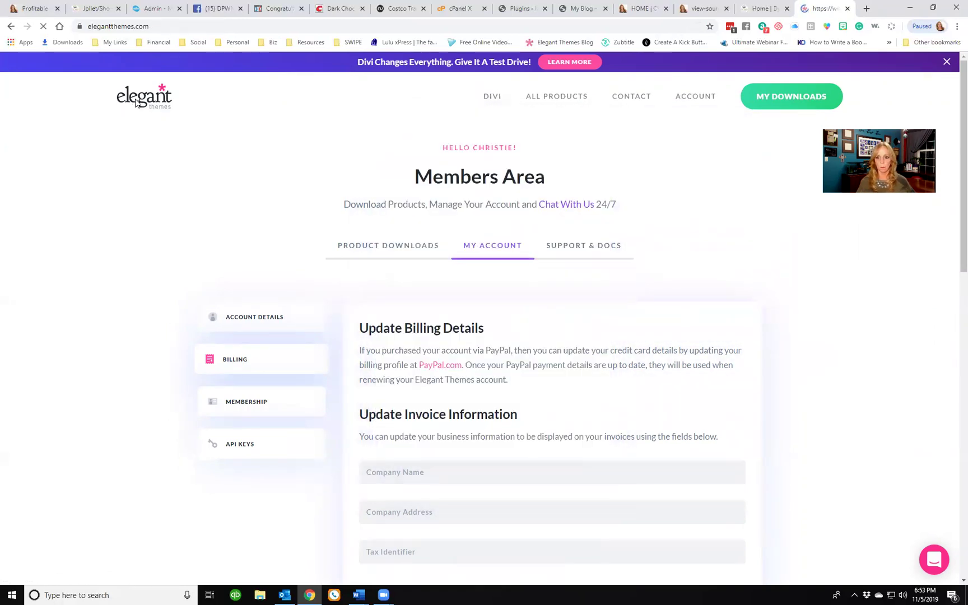
{"action": "mouse_move", "coordinate": [725, 101]}
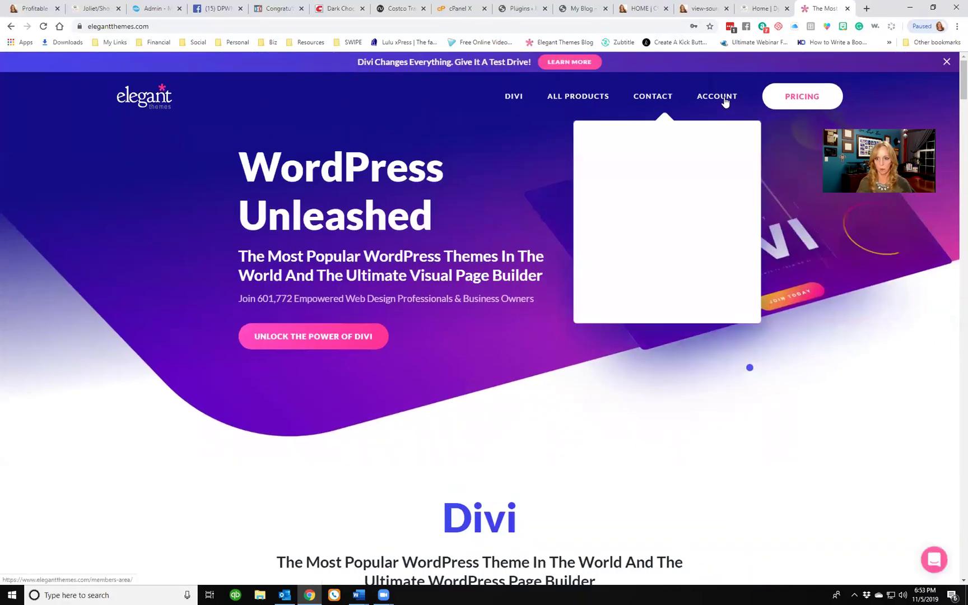
{"action": "left_click", "coordinate": [722, 136]}
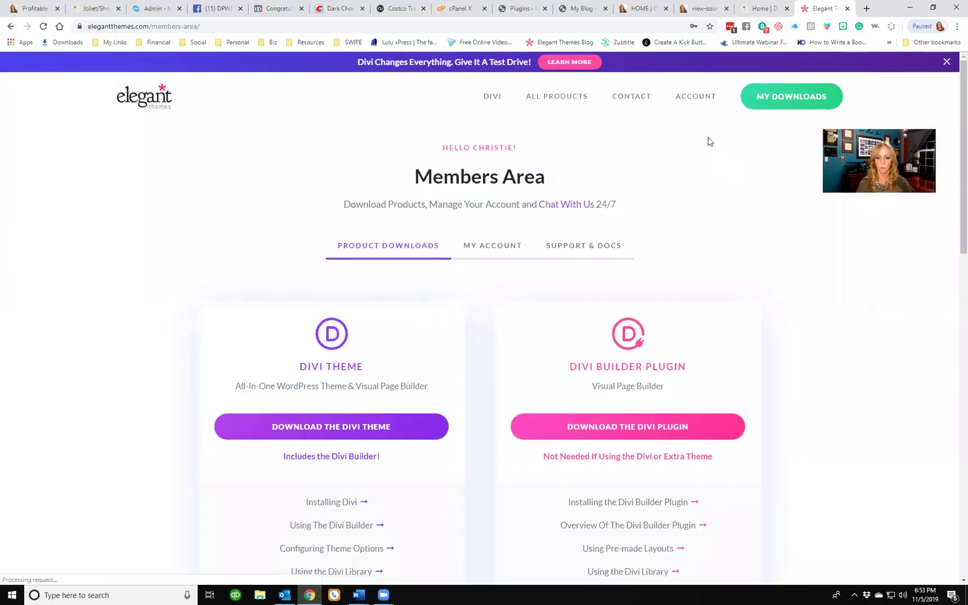
{"action": "scroll", "coordinate": [398, 296], "scroll_direction": "down", "scroll_amount": 3}
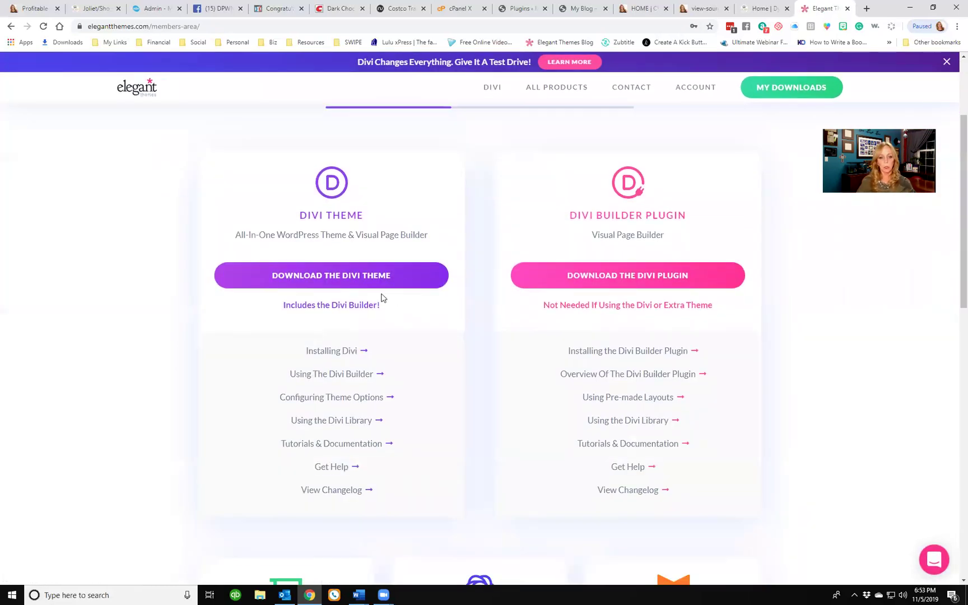
{"action": "left_click", "coordinate": [292, 276]}
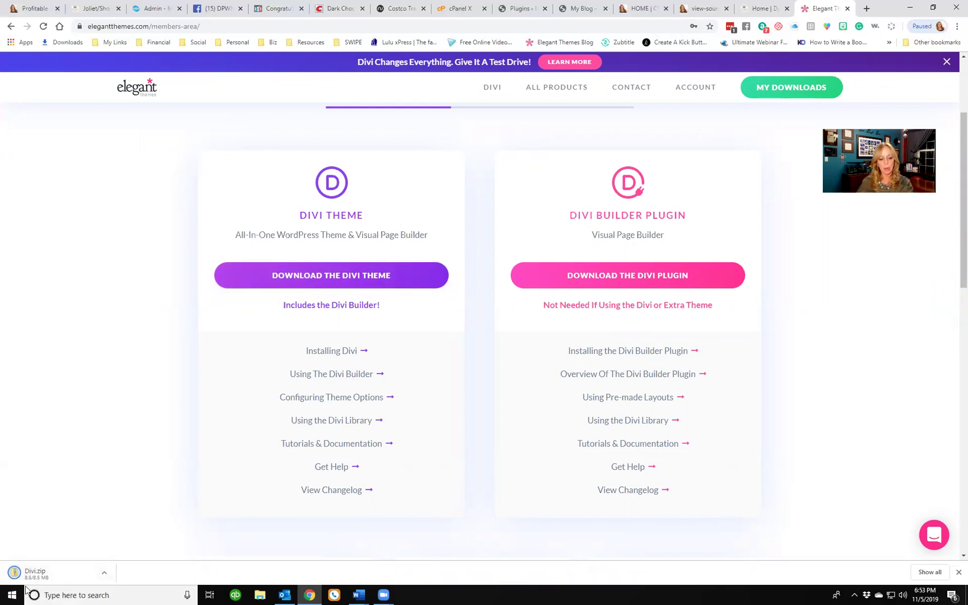
- Open the browser's Downloads bookmark in a new tab and show Divi.zip in its folder
{"action": "left_click", "coordinate": [868, 9]}
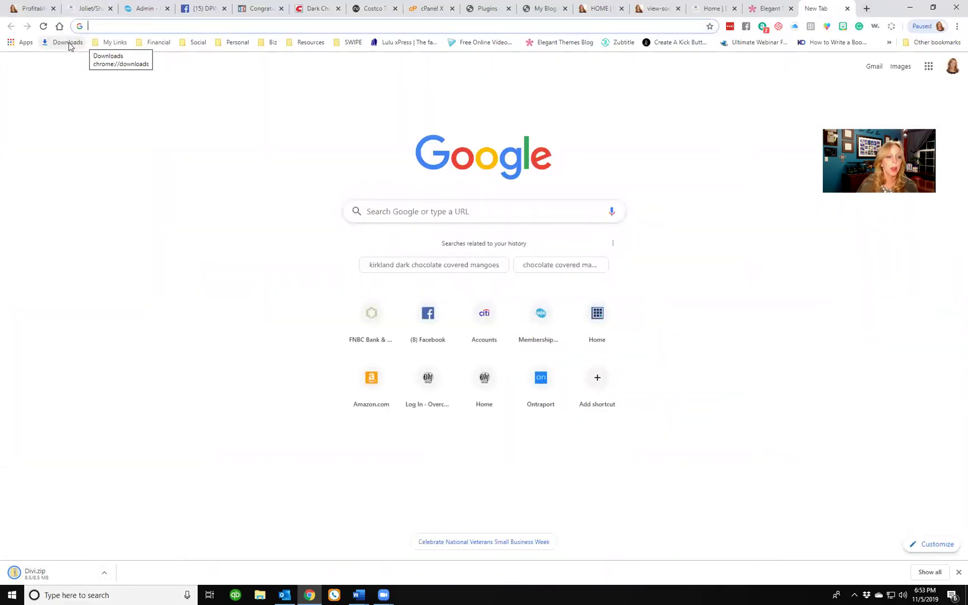
{"action": "left_click", "coordinate": [68, 43]}
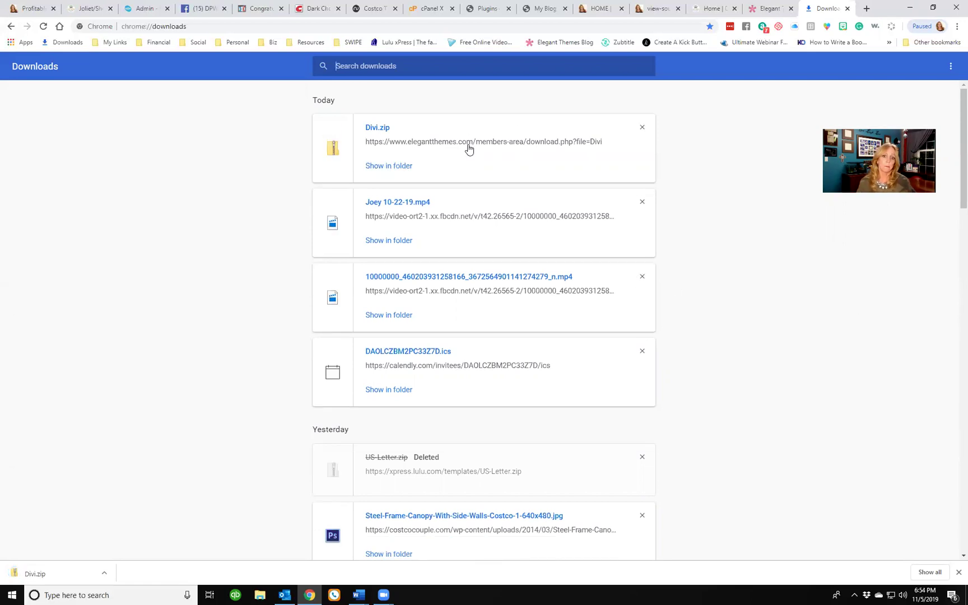
{"action": "left_click", "coordinate": [396, 165]}
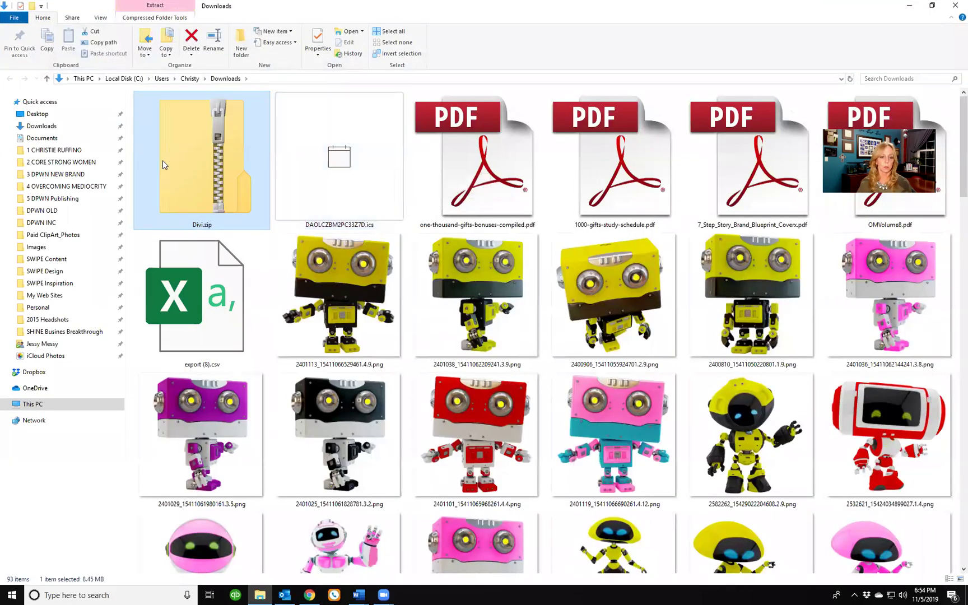
- Move Divi.zip from the Downloads folder to the My Web Sites folder in File Explorer
{"action": "left_click_drag", "start_coordinate": [213, 103], "coordinate": [58, 297]}
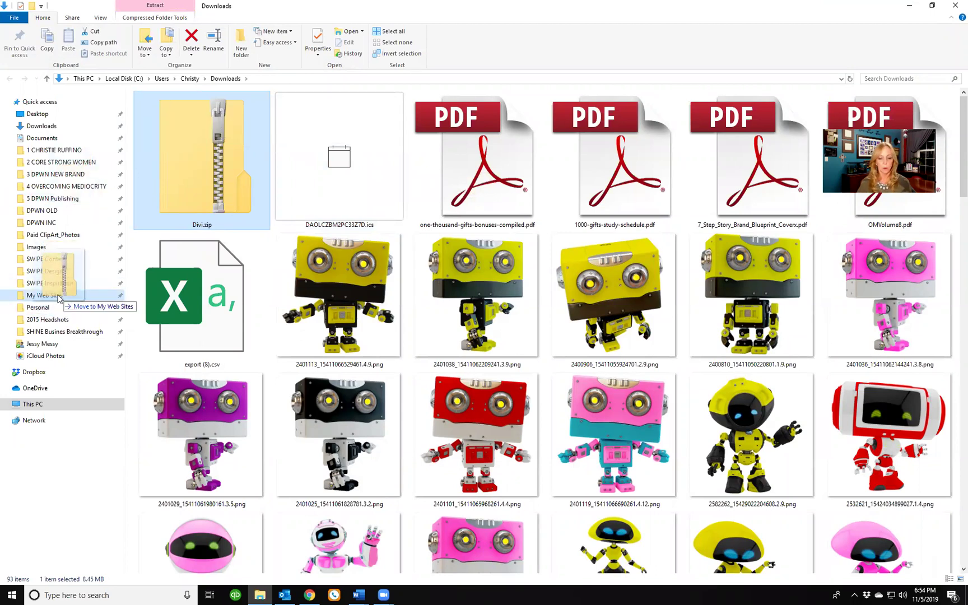
{"action": "left_click_drag", "start_coordinate": [58, 297], "coordinate": [58, 298]}
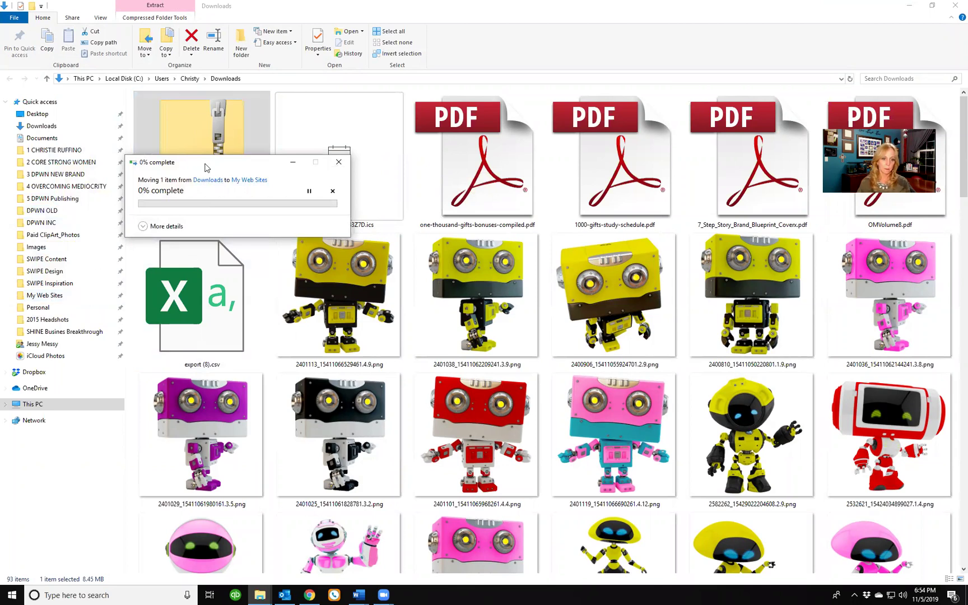
{"action": "left_click_drag", "start_coordinate": [206, 167], "coordinate": [493, 147]}
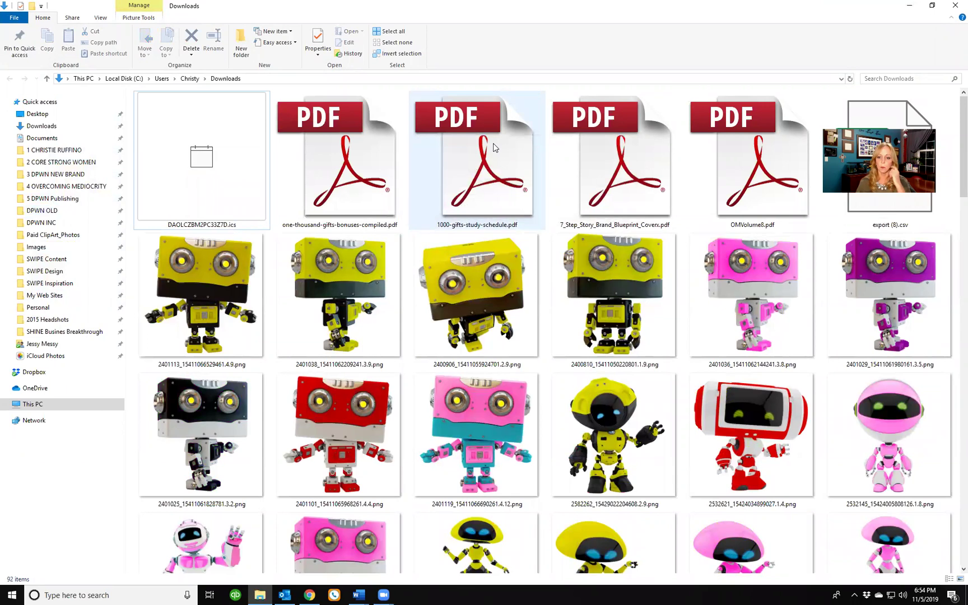
- Close the Downloads folder window, return to the Elegant Themes members area in the browser and look over the site's navigation menus
{"action": "left_click", "coordinate": [954, 7]}
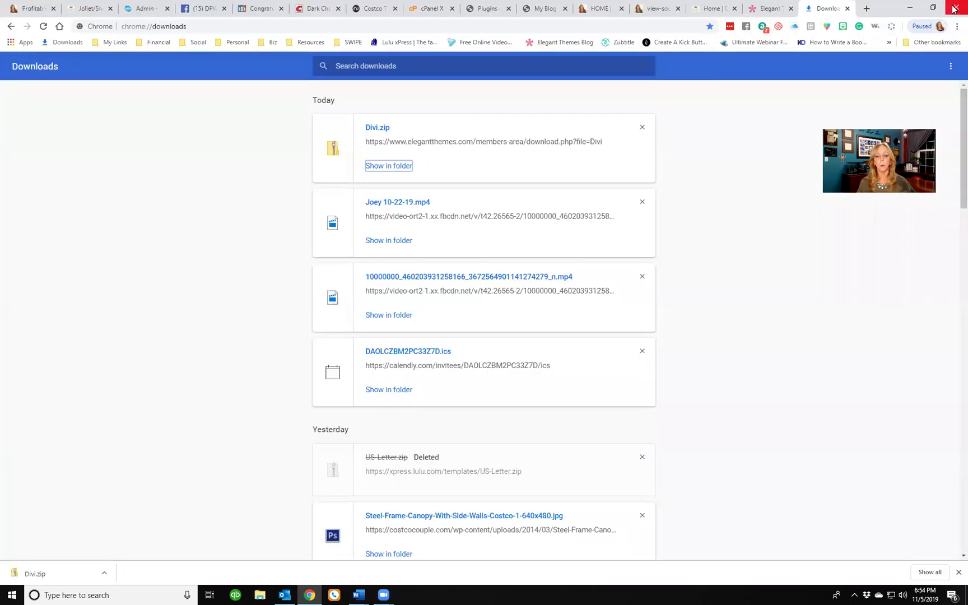
{"action": "left_click", "coordinate": [768, 8]}
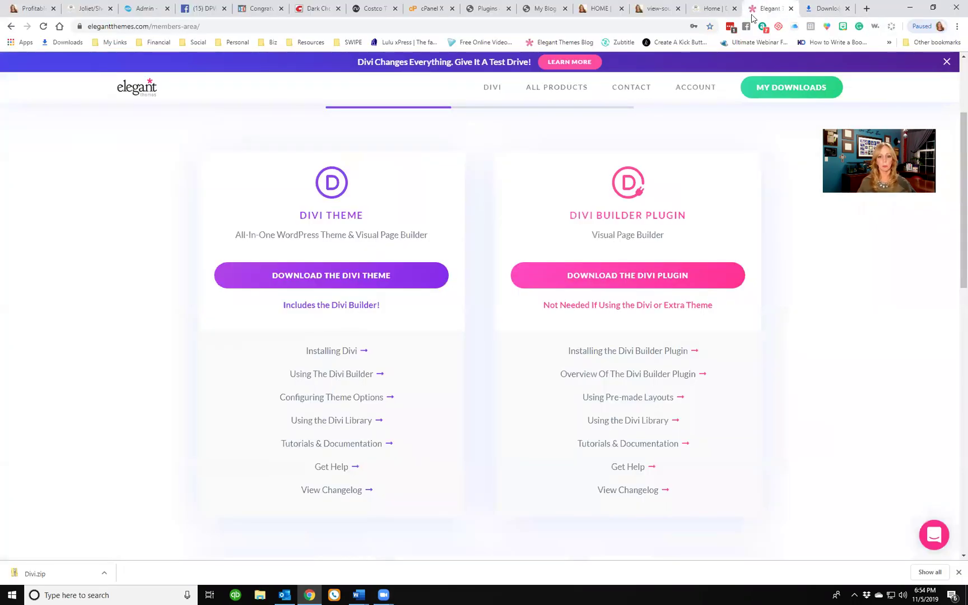
{"action": "scroll", "coordinate": [577, 117], "scroll_direction": "up", "scroll_amount": 3}
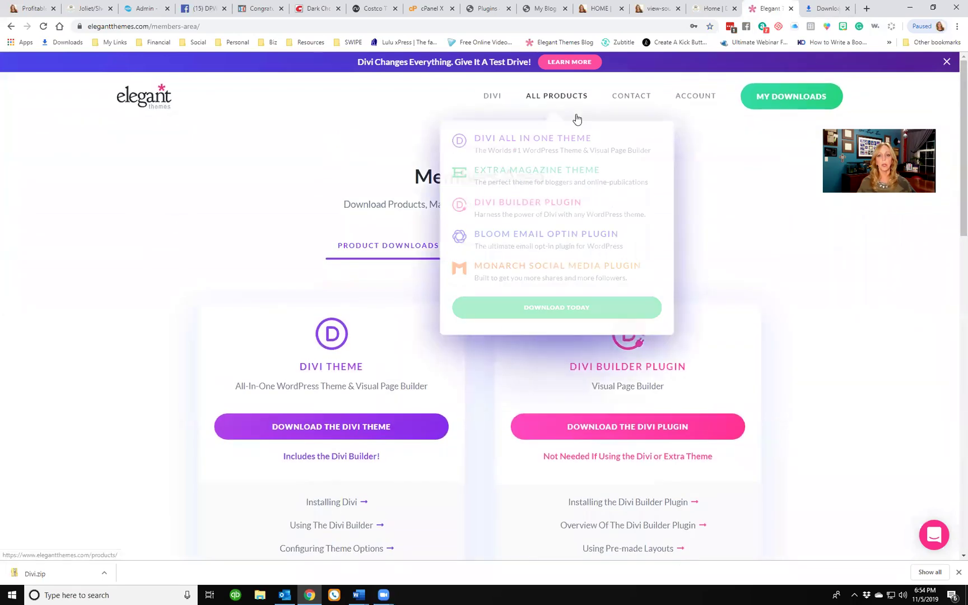
{"action": "mouse_move", "coordinate": [655, 104]}
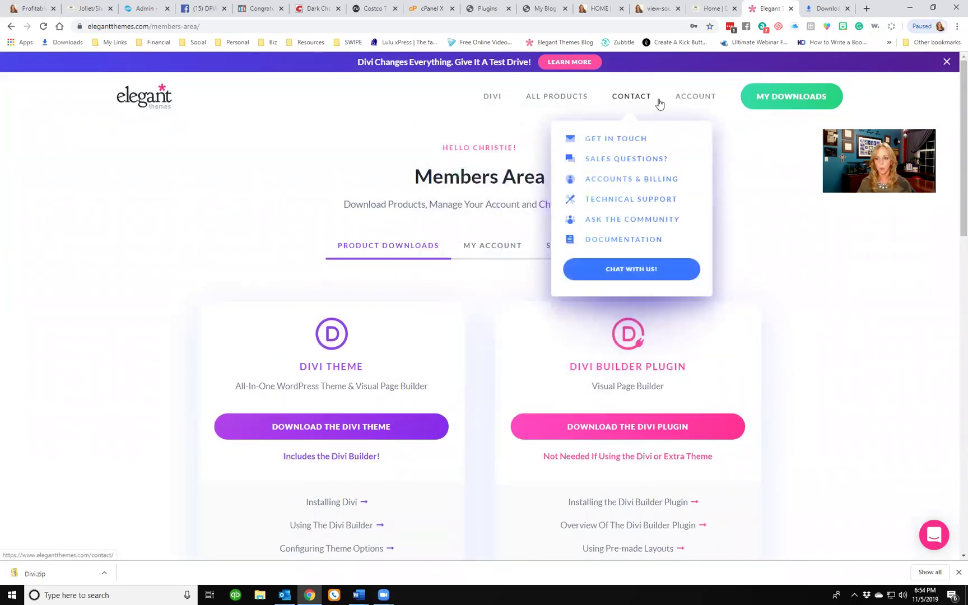
{"action": "mouse_move", "coordinate": [492, 96]}
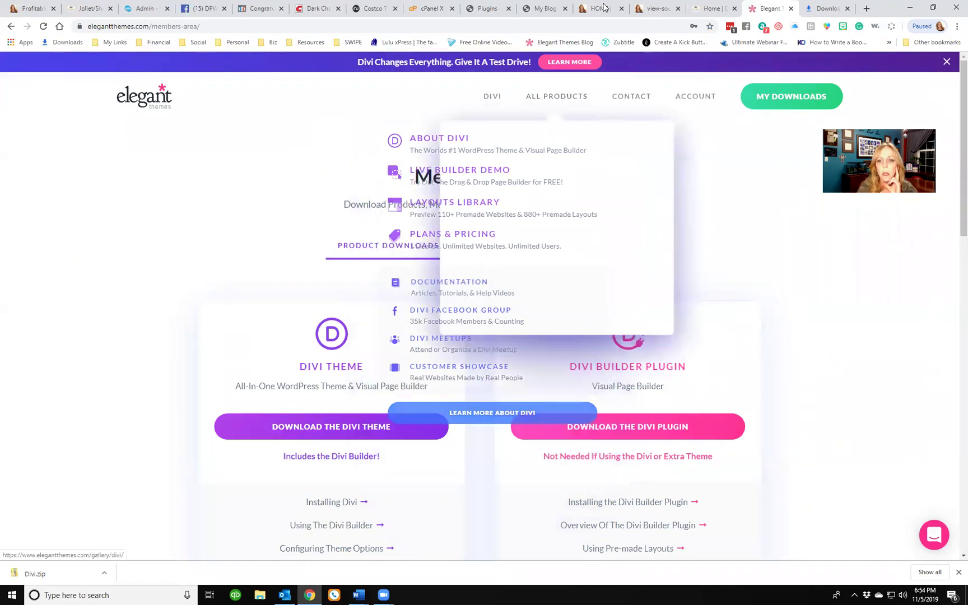
- Open the bookmarked Elegant Themes Blog and look through its recent posts on Divi and web design
{"action": "left_click", "coordinate": [543, 46]}
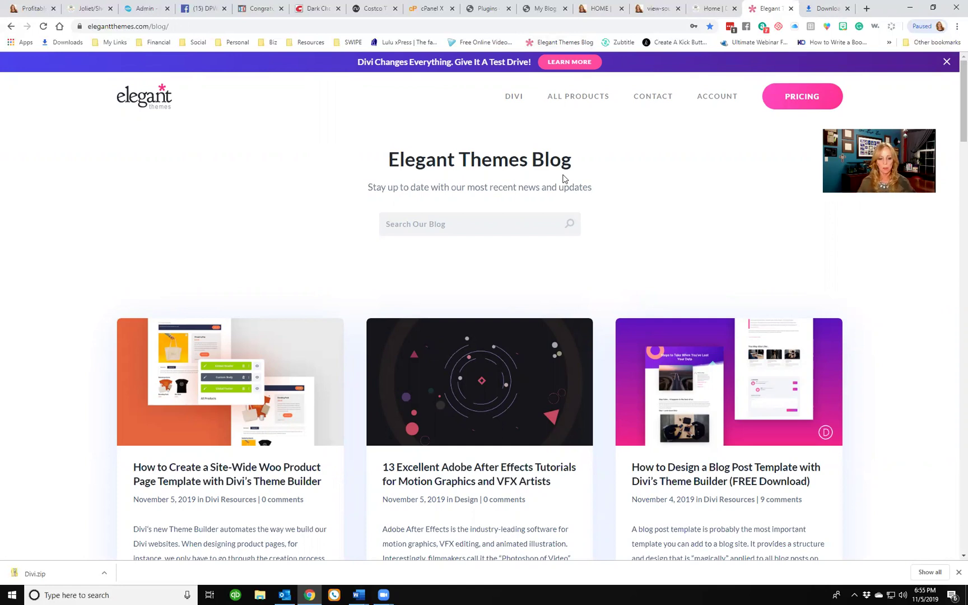
{"action": "scroll", "coordinate": [564, 178], "scroll_direction": "down", "scroll_amount": 2}
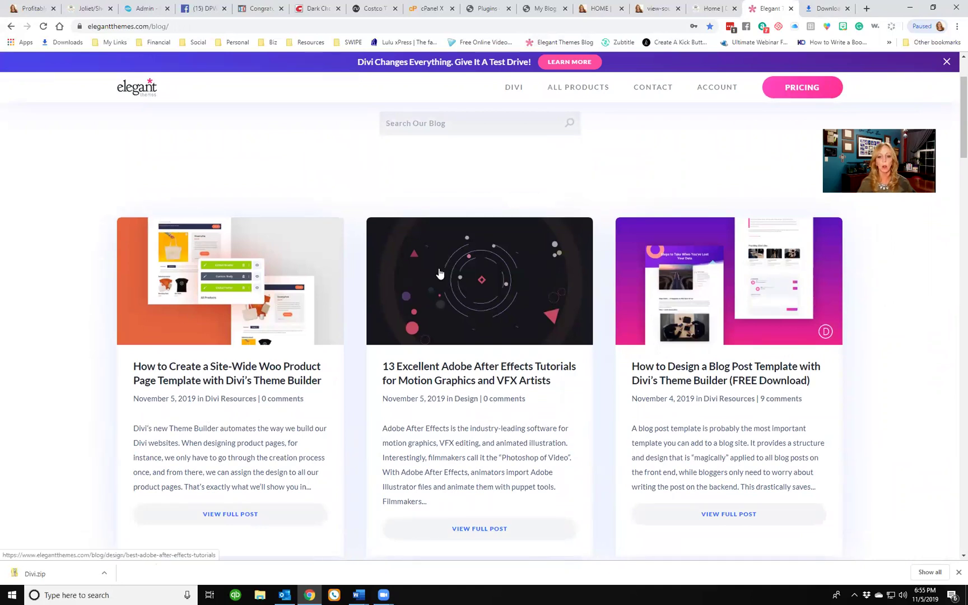
{"action": "scroll", "coordinate": [731, 325], "scroll_direction": "down", "scroll_amount": 6}
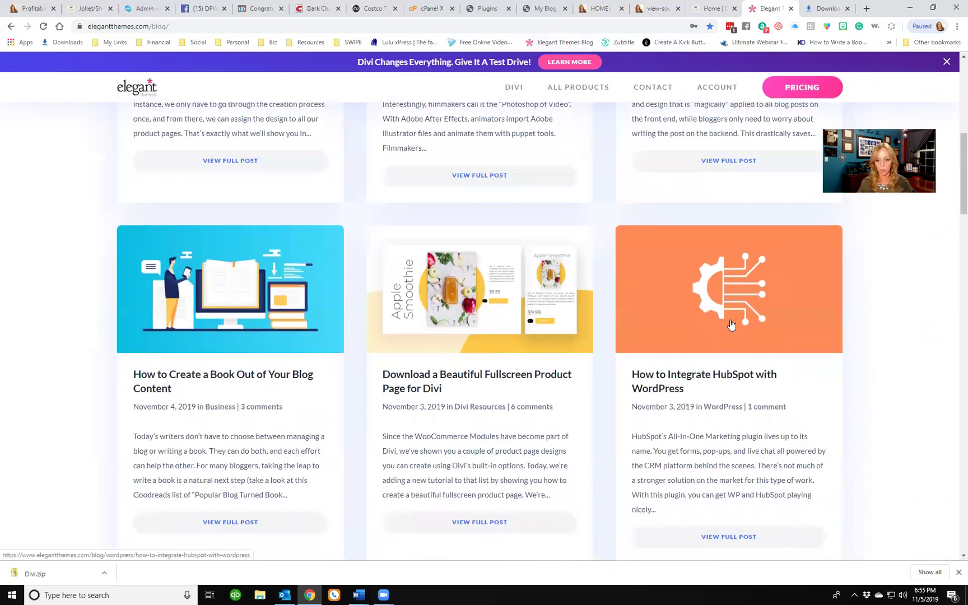
{"action": "scroll", "coordinate": [732, 325], "scroll_direction": "down", "scroll_amount": 4}
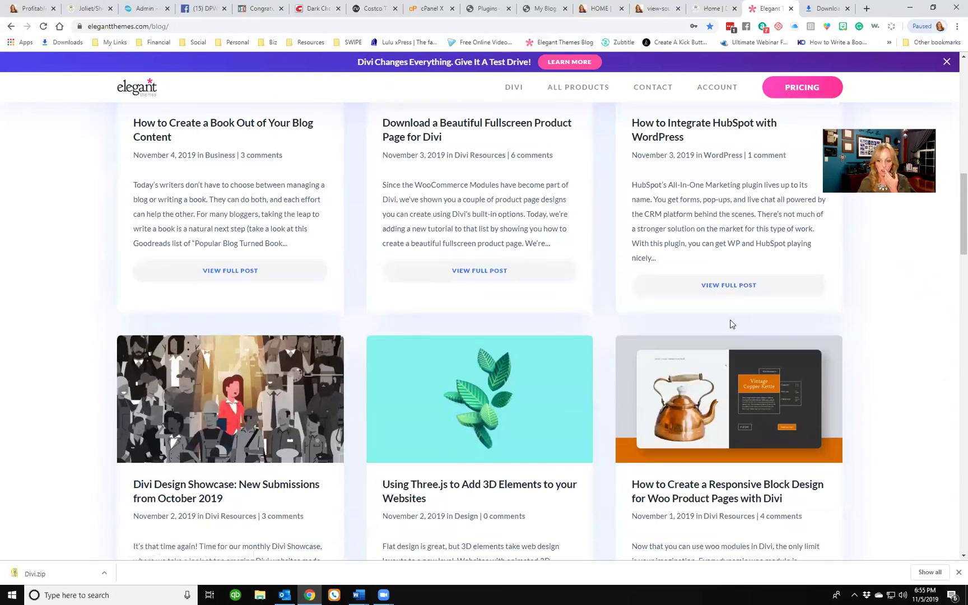
{"action": "scroll", "coordinate": [731, 324], "scroll_direction": "up", "scroll_amount": 6}
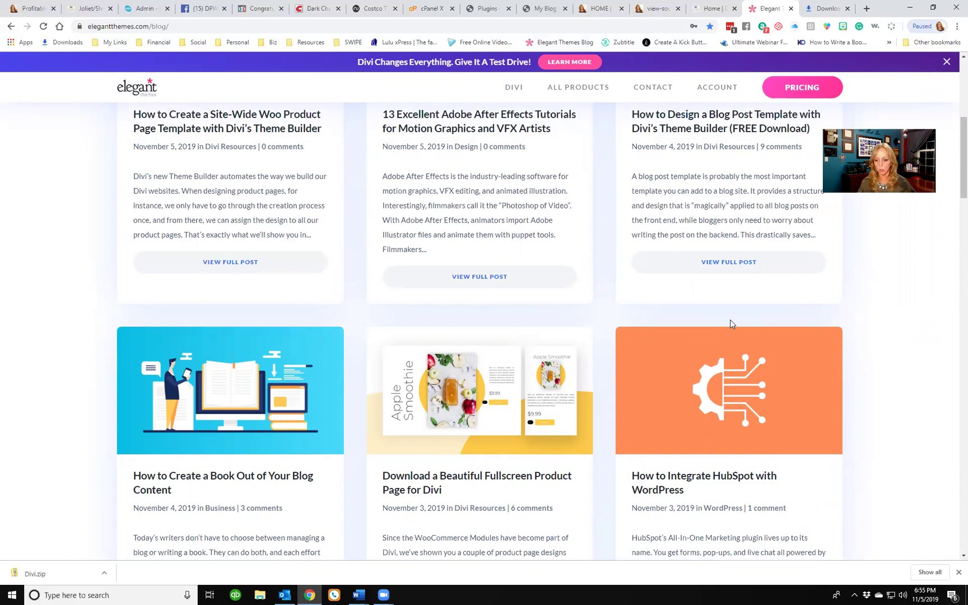
{"action": "scroll", "coordinate": [728, 349], "scroll_direction": "down", "scroll_amount": 3}
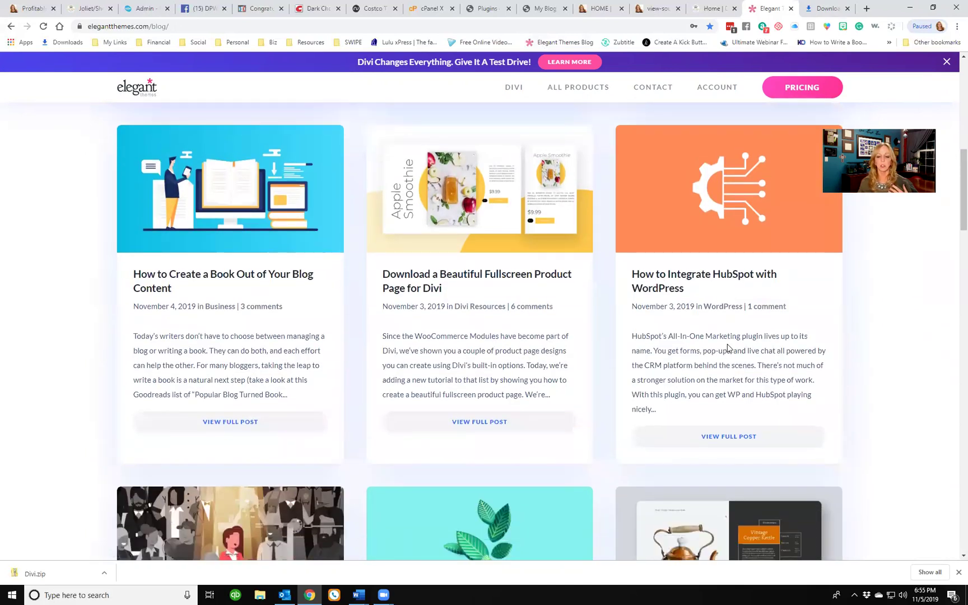
{"action": "scroll", "coordinate": [728, 349], "scroll_direction": "down", "scroll_amount": 5}
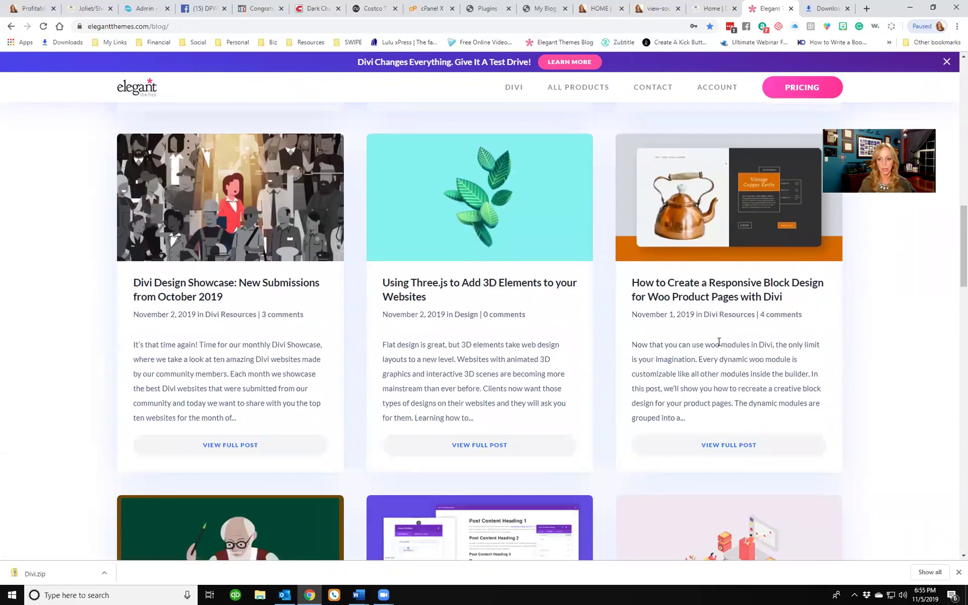
{"action": "scroll", "coordinate": [650, 333], "scroll_direction": "down", "scroll_amount": 3}
{"action": "scroll", "coordinate": [651, 333], "scroll_direction": "up", "scroll_amount": 3}
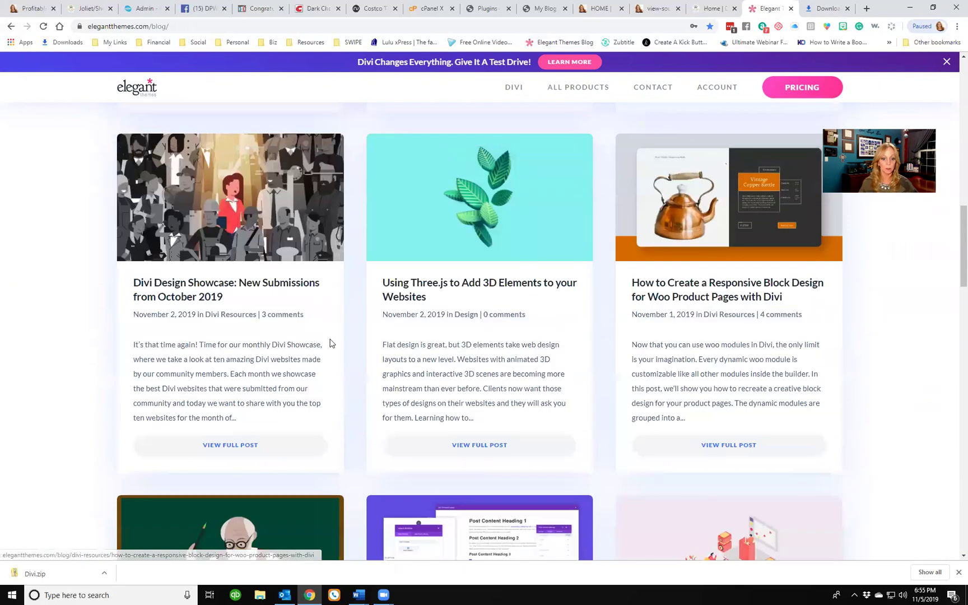
- Open the blog post "Divi Design Showcase: New Submissions from October 2019" and review the showcased example websites
{"action": "left_click", "coordinate": [153, 285]}
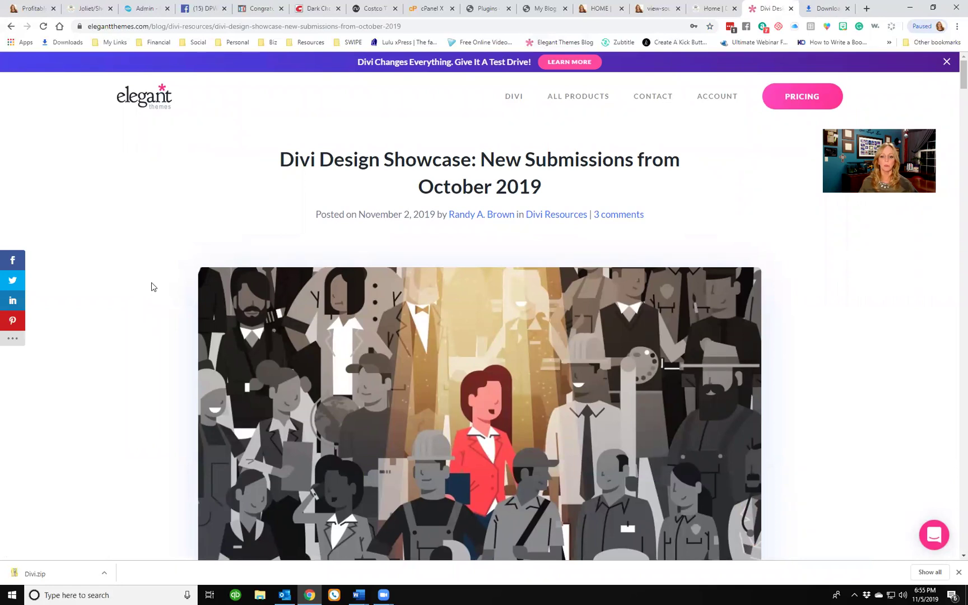
{"action": "scroll", "coordinate": [367, 340], "scroll_direction": "down", "scroll_amount": 8}
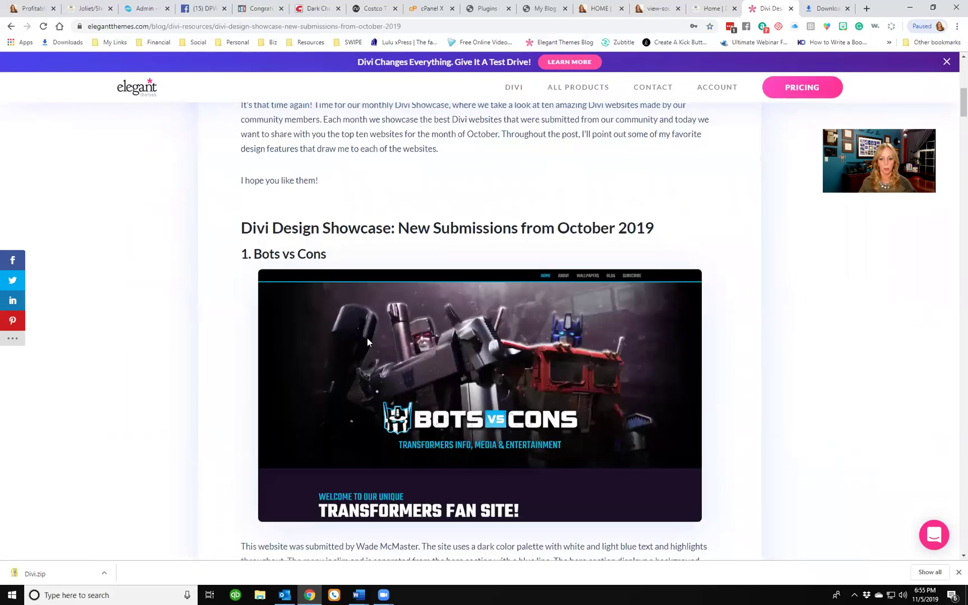
{"action": "scroll", "coordinate": [367, 342], "scroll_direction": "down", "scroll_amount": 12}
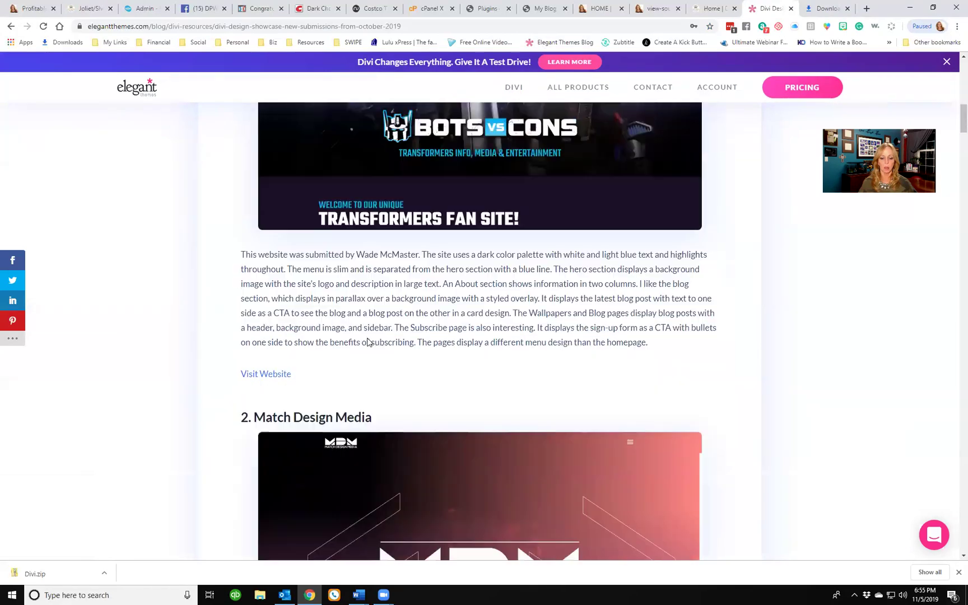
{"action": "scroll", "coordinate": [368, 342], "scroll_direction": "down", "scroll_amount": 13}
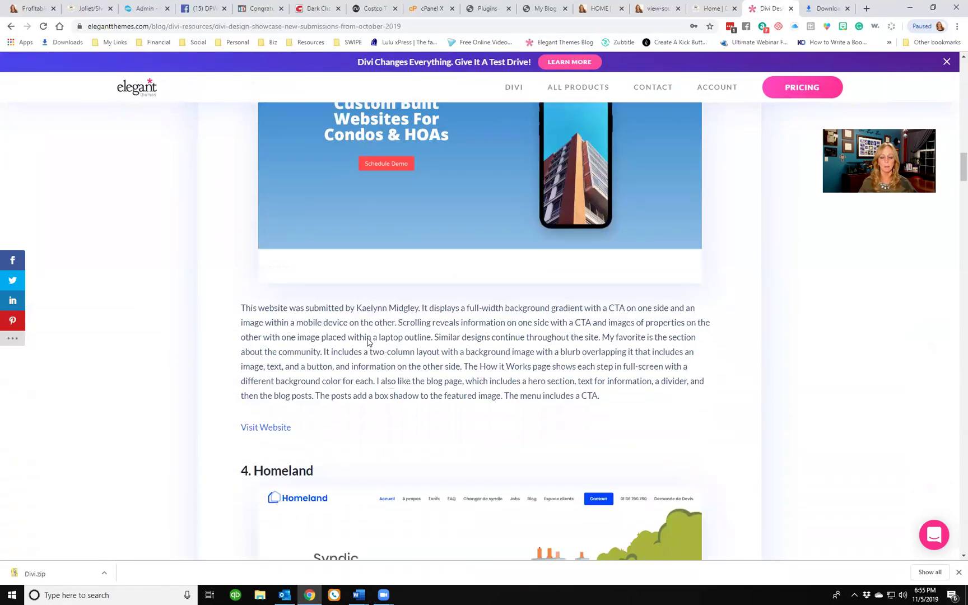
{"action": "scroll", "coordinate": [367, 342], "scroll_direction": "down", "scroll_amount": 9}
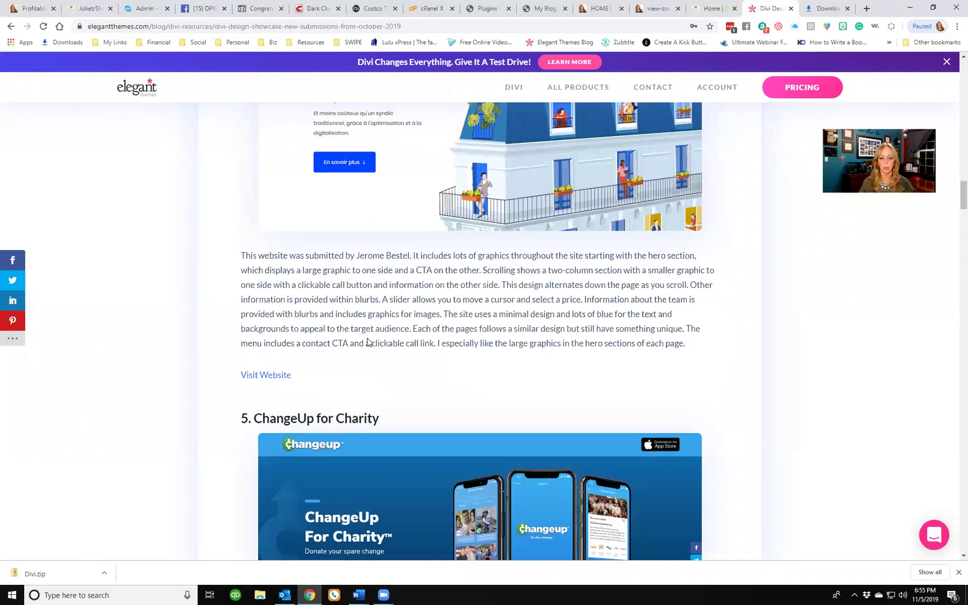
{"action": "scroll", "coordinate": [368, 342], "scroll_direction": "down", "scroll_amount": 10}
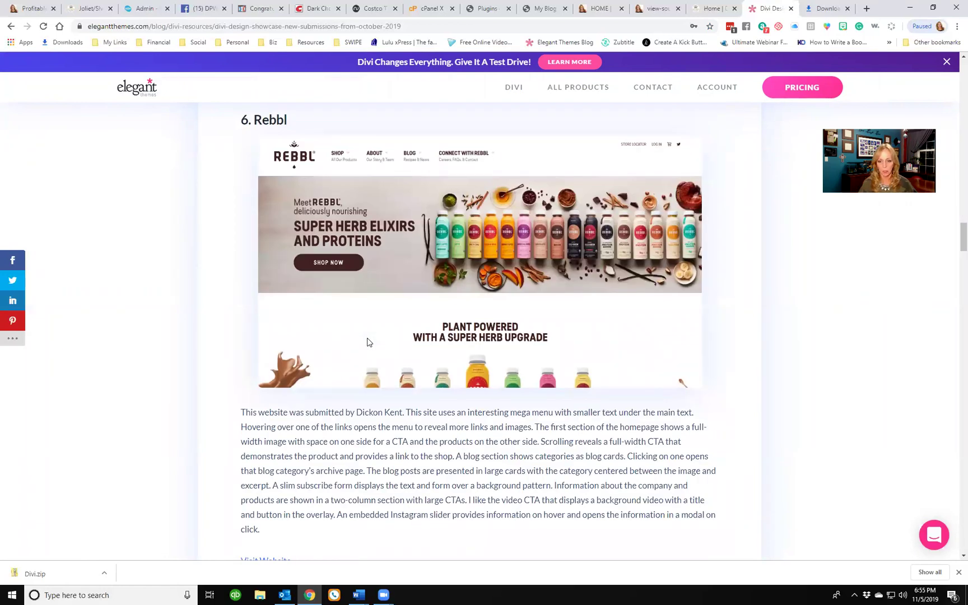
{"action": "scroll", "coordinate": [368, 342], "scroll_direction": "down", "scroll_amount": 10}
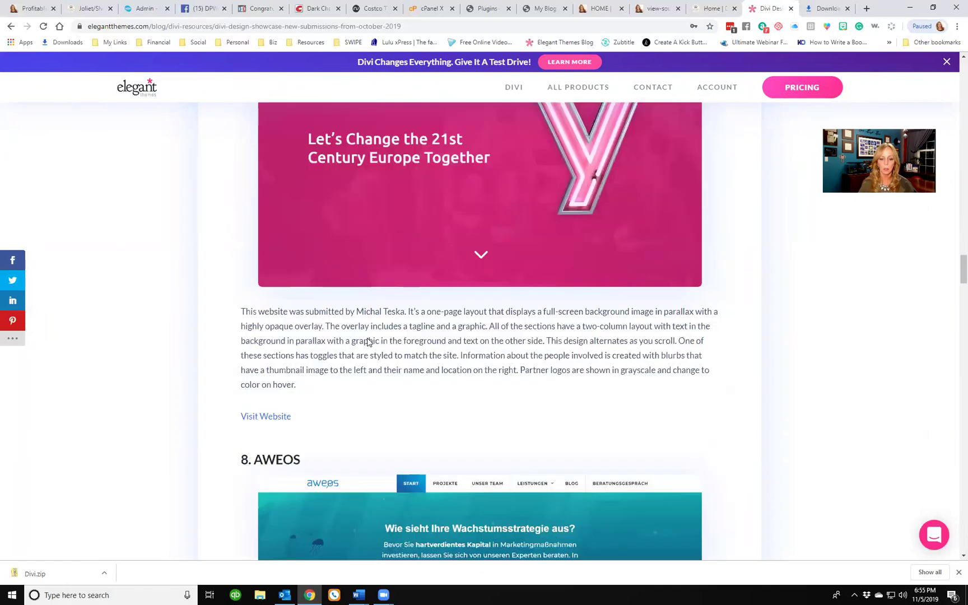
{"action": "scroll", "coordinate": [367, 342], "scroll_direction": "down", "scroll_amount": 18}
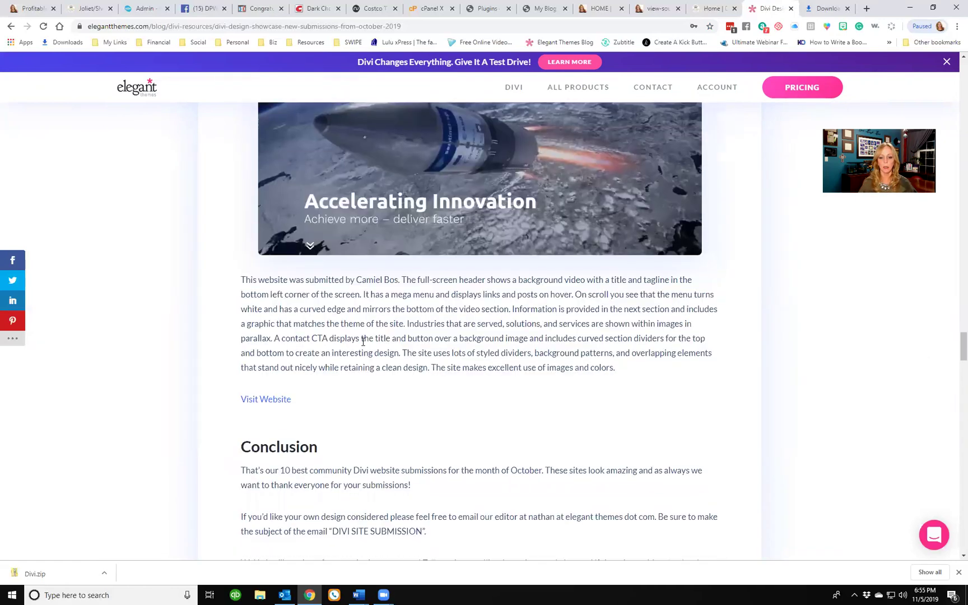
{"action": "scroll", "coordinate": [364, 341], "scroll_direction": "up", "scroll_amount": 10}
{"action": "mouse_move", "coordinate": [658, 98]}
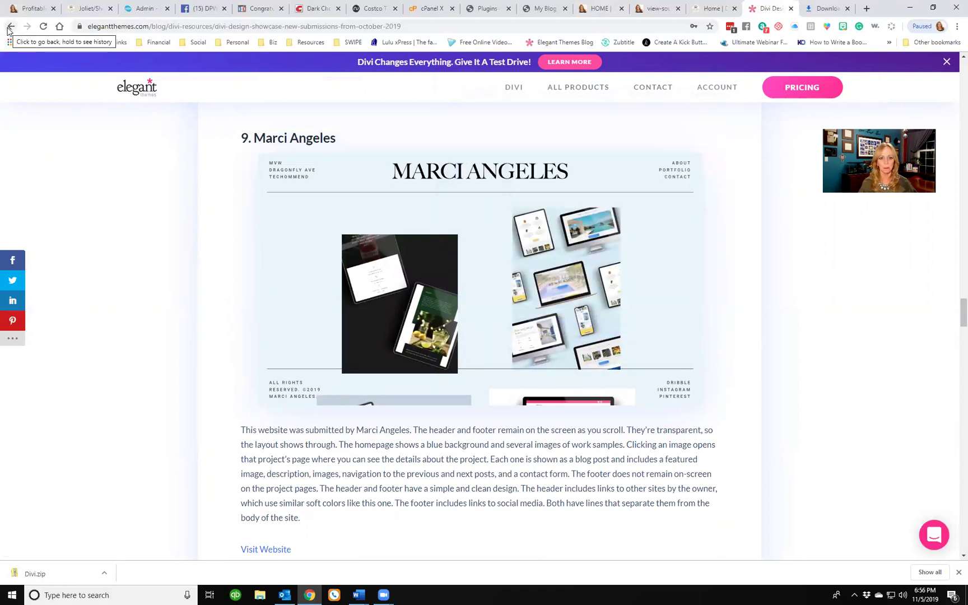
{"action": "scroll", "coordinate": [393, 252], "scroll_direction": "up", "scroll_amount": 20}
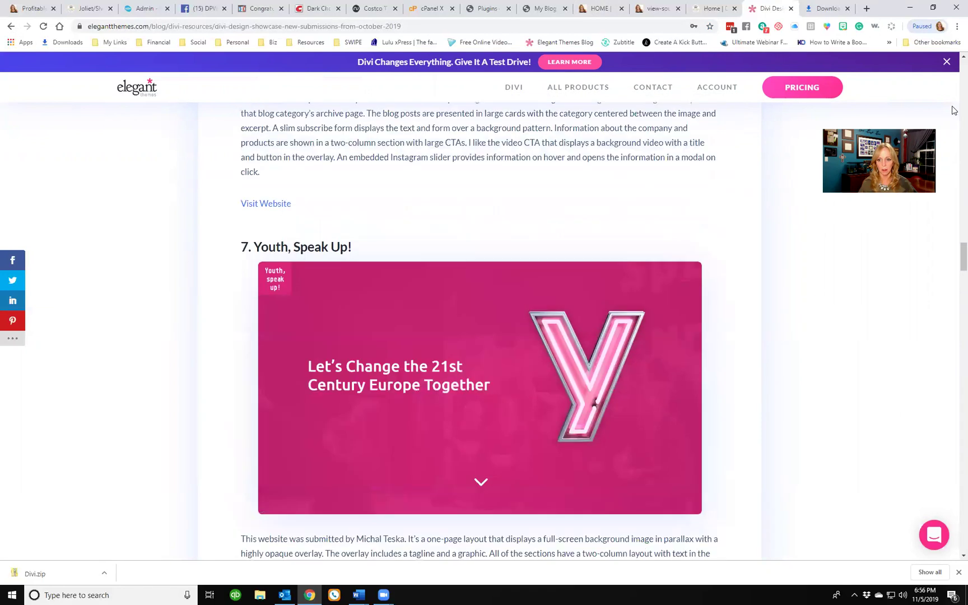
{"action": "scroll", "coordinate": [673, 169], "scroll_direction": "up", "scroll_amount": 3}
- Check the site's navigation menus, return to the Elegant Themes Blog listing and look through its posts and categories
{"action": "mouse_move", "coordinate": [732, 90]}
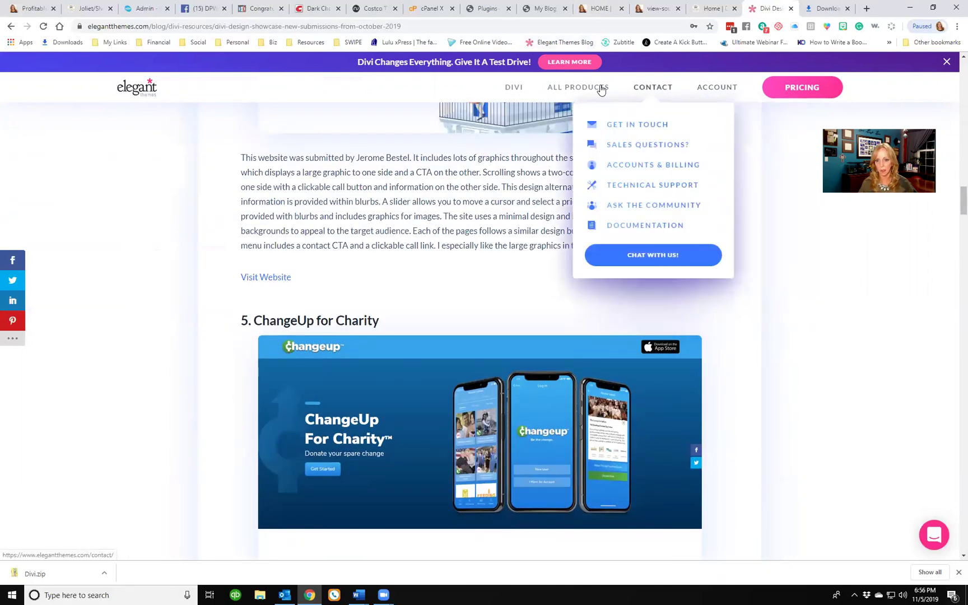
{"action": "mouse_move", "coordinate": [587, 90]}
{"action": "mouse_move", "coordinate": [510, 91]}
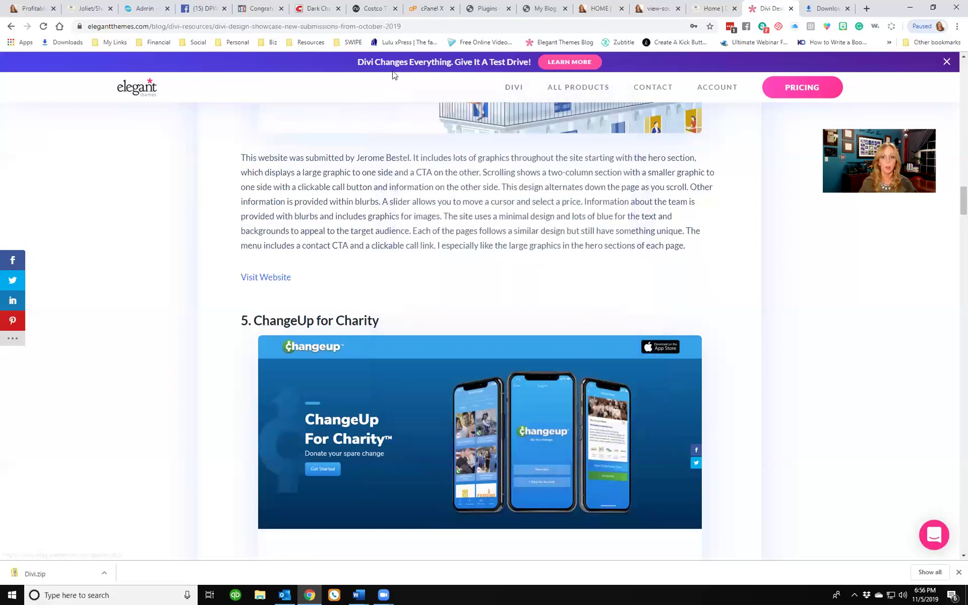
{"action": "left_click", "coordinate": [547, 43]}
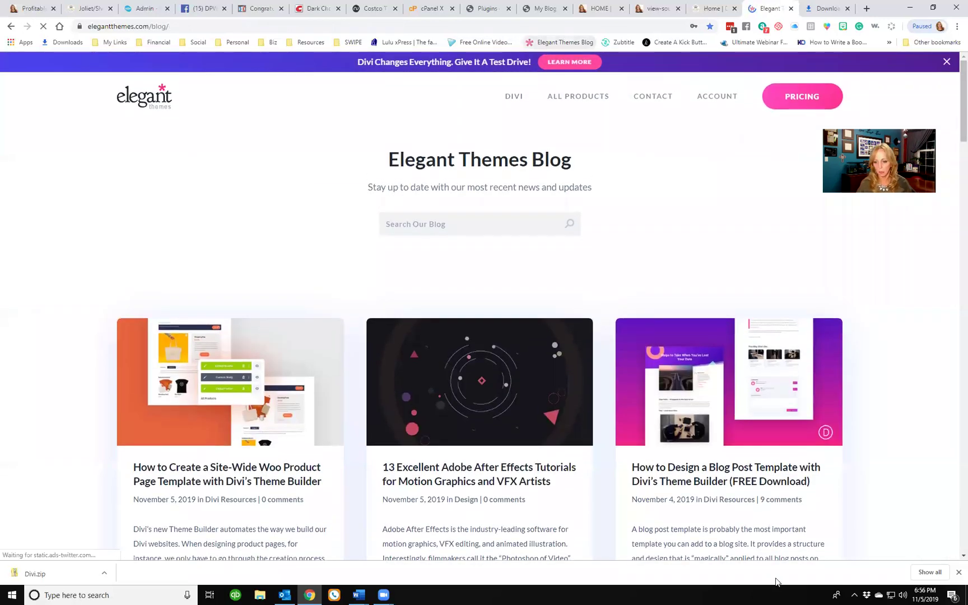
{"action": "scroll", "coordinate": [812, 482], "scroll_direction": "down", "scroll_amount": 10}
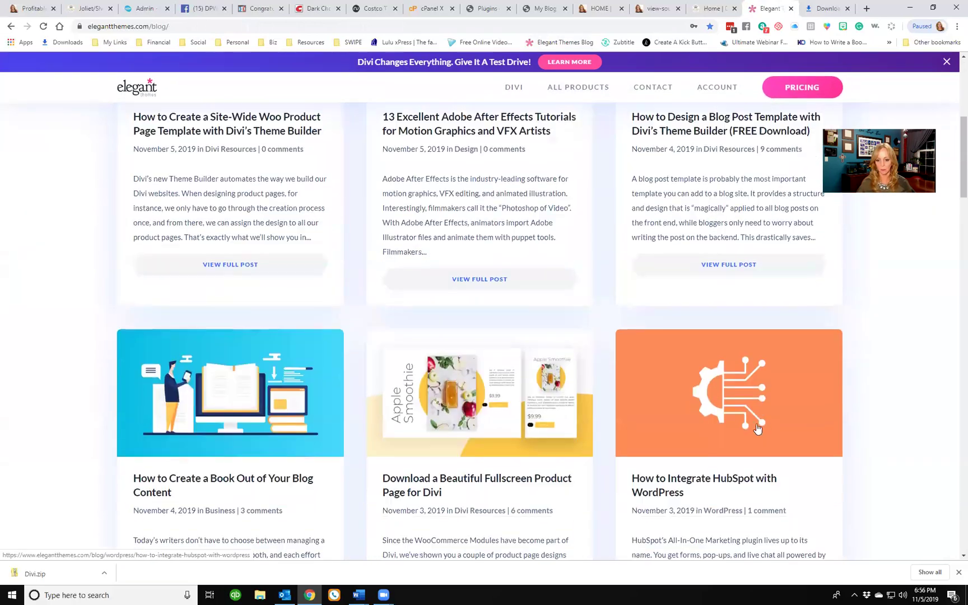
{"action": "scroll", "coordinate": [754, 430], "scroll_direction": "down", "scroll_amount": 18}
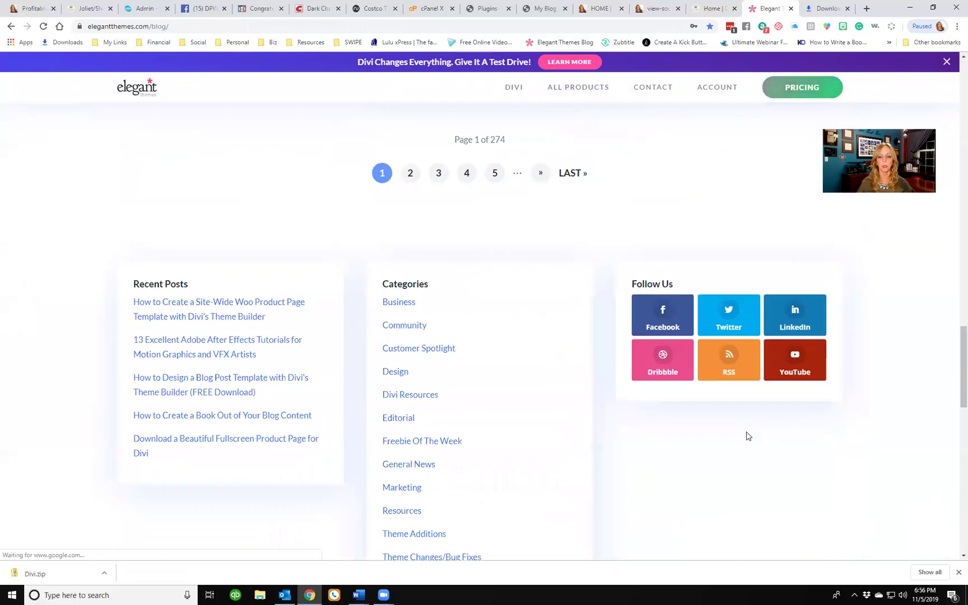
{"action": "scroll", "coordinate": [748, 437], "scroll_direction": "up", "scroll_amount": 11}
{"action": "scroll", "coordinate": [741, 439], "scroll_direction": "up", "scroll_amount": 10}
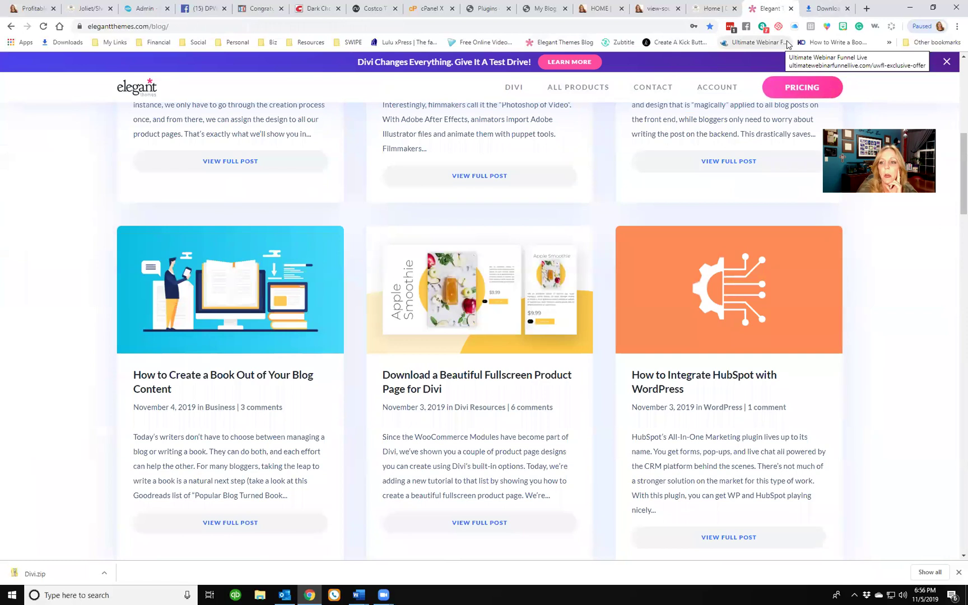
- Return to the WordPress admin of signaturebrandmarketing.com, dismiss the browser's download bar and go through the installed themes to the Add Themes page
{"action": "left_click", "coordinate": [487, 10]}
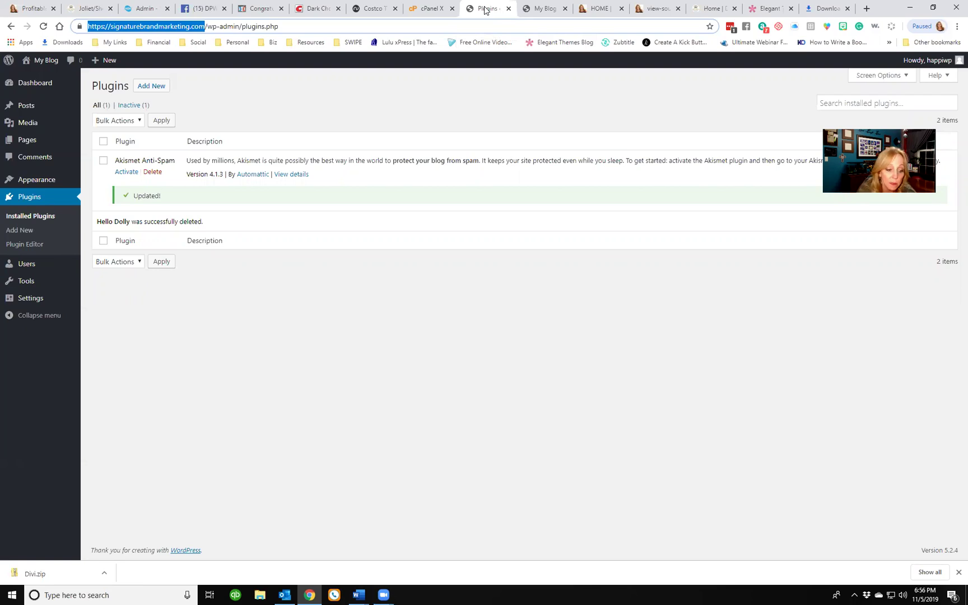
{"action": "left_click", "coordinate": [958, 573]}
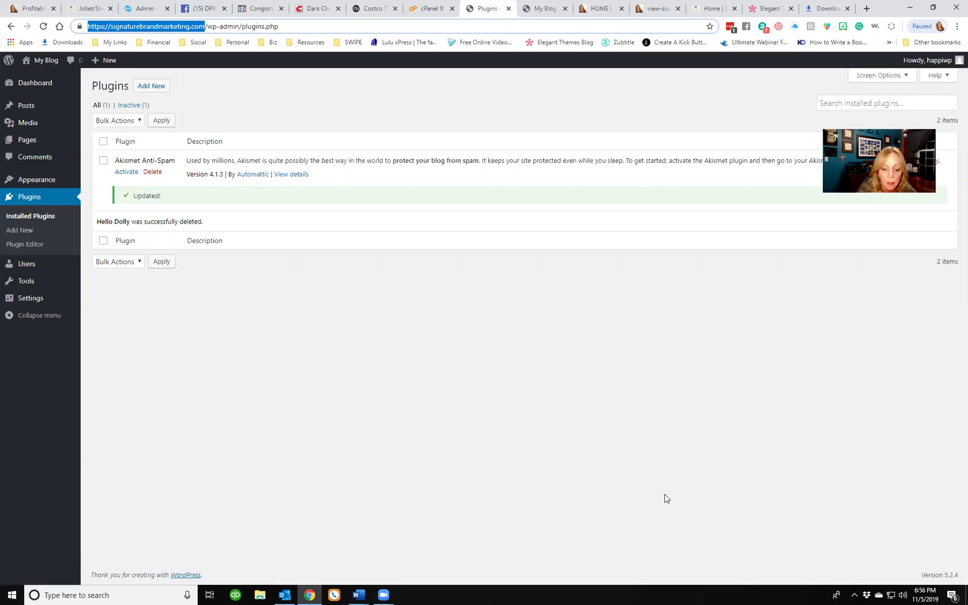
{"action": "mouse_move", "coordinate": [16, 288]}
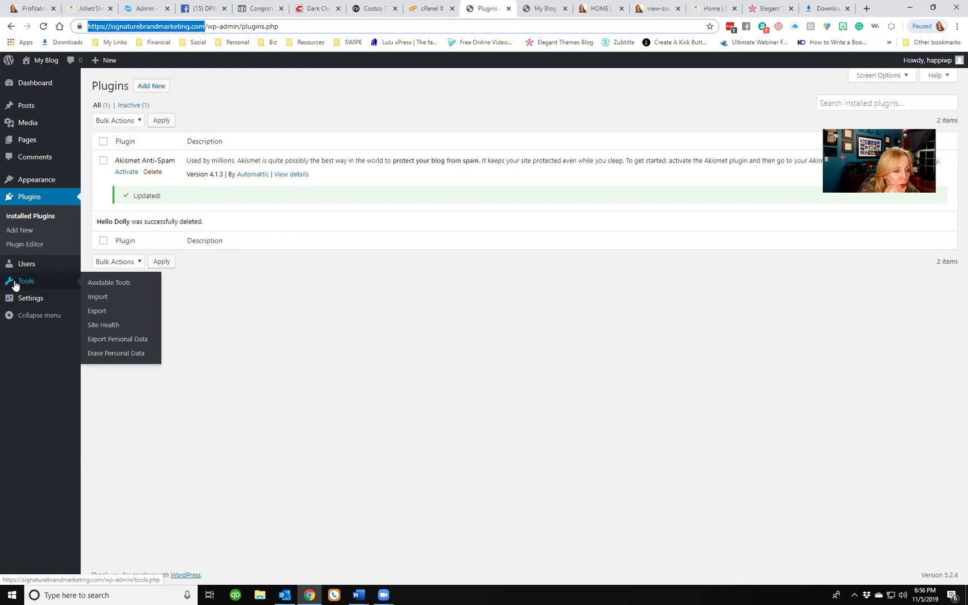
{"action": "mouse_move", "coordinate": [28, 184]}
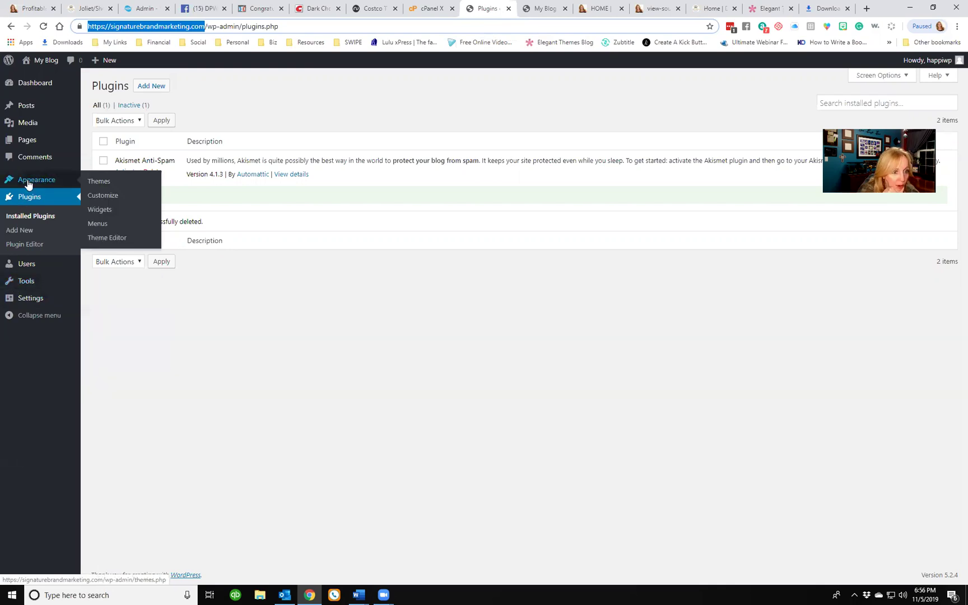
{"action": "left_click", "coordinate": [101, 184]}
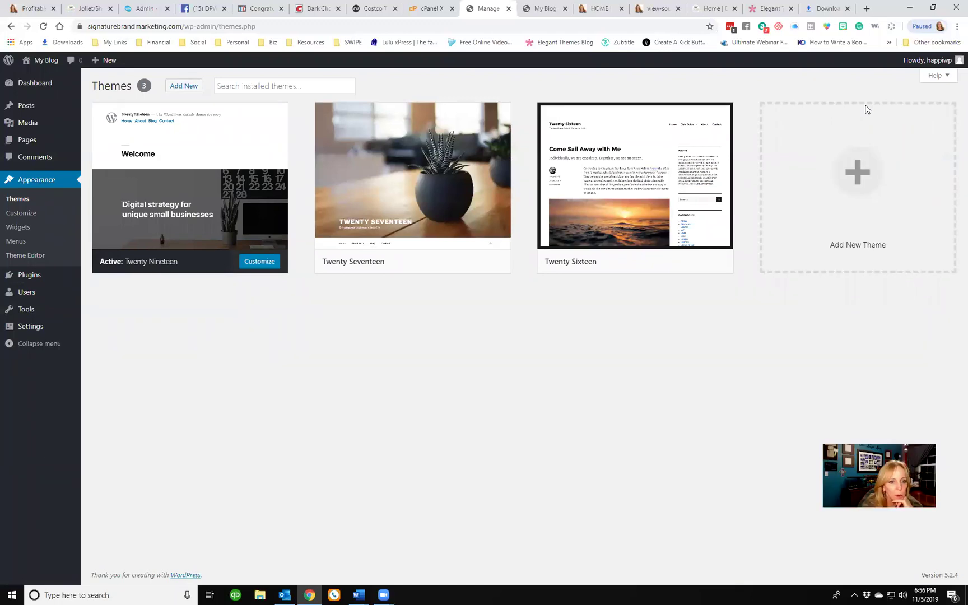
{"action": "left_click", "coordinate": [184, 86]}
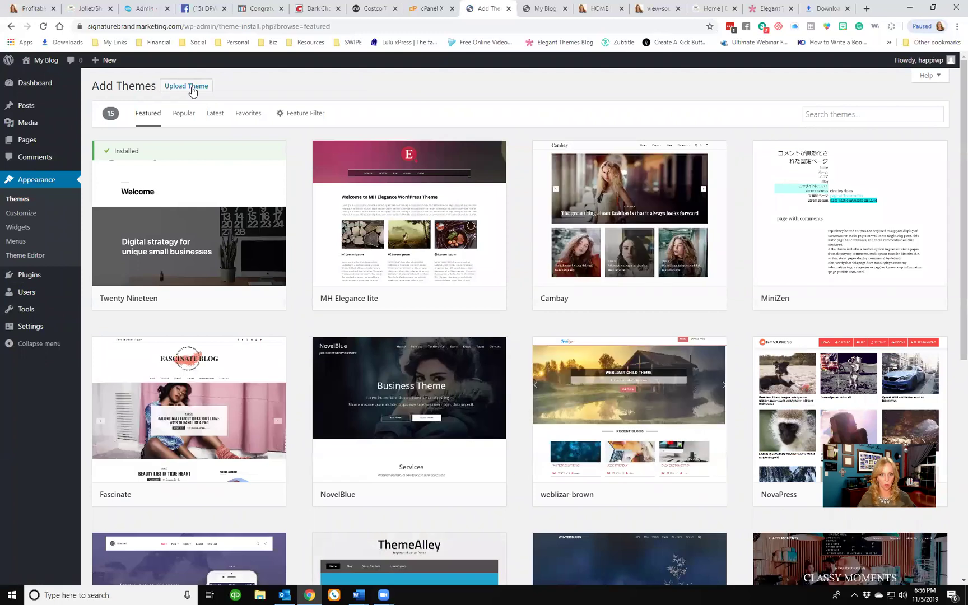
- Open the theme upload form on the Add Themes page and look through the featured themes
{"action": "left_click", "coordinate": [187, 86]}
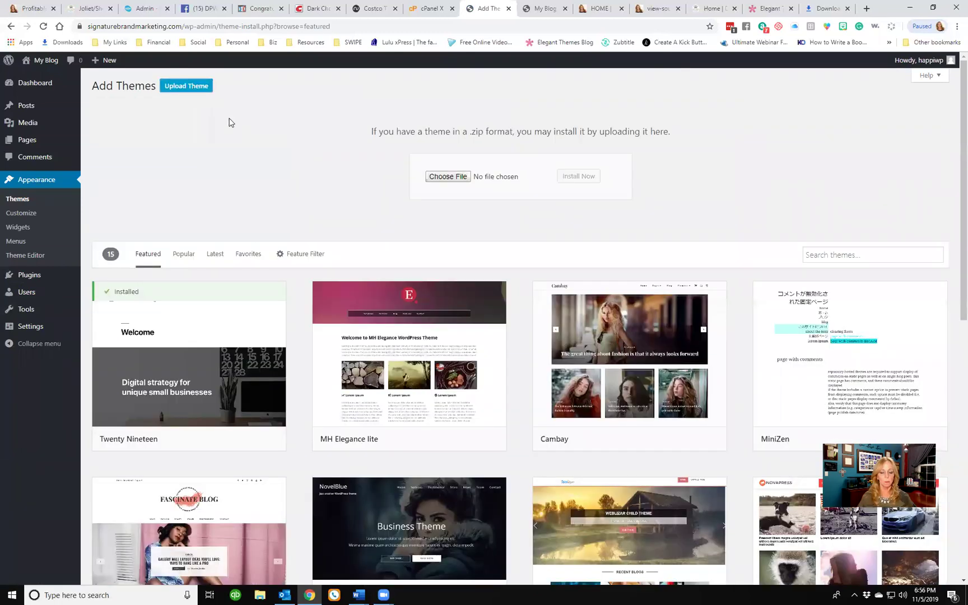
{"action": "left_click", "coordinate": [460, 178]}
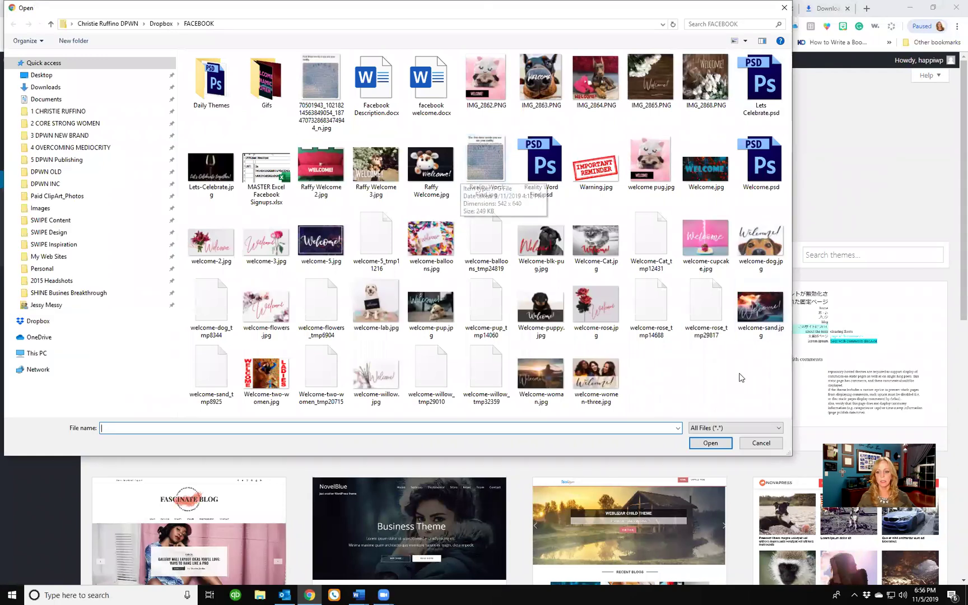
{"action": "left_click", "coordinate": [761, 443]}
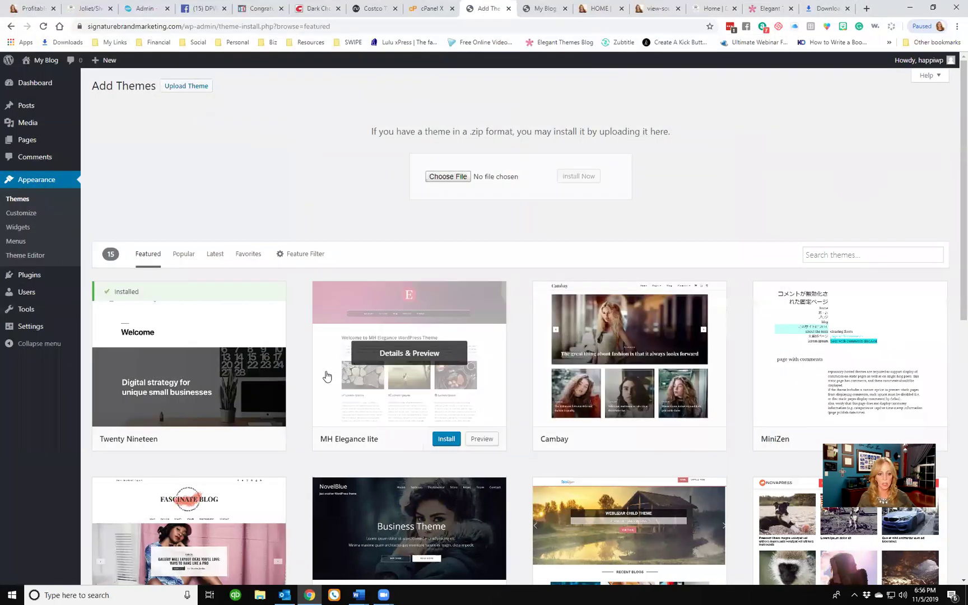
{"action": "scroll", "coordinate": [585, 432], "scroll_direction": "down", "scroll_amount": 4}
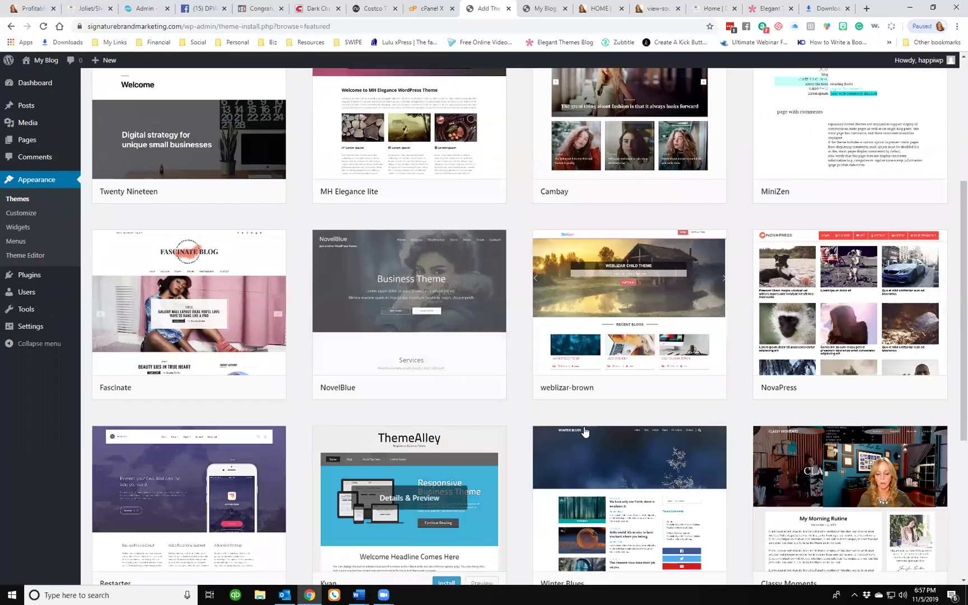
{"action": "scroll", "coordinate": [585, 431], "scroll_direction": "down", "scroll_amount": 3}
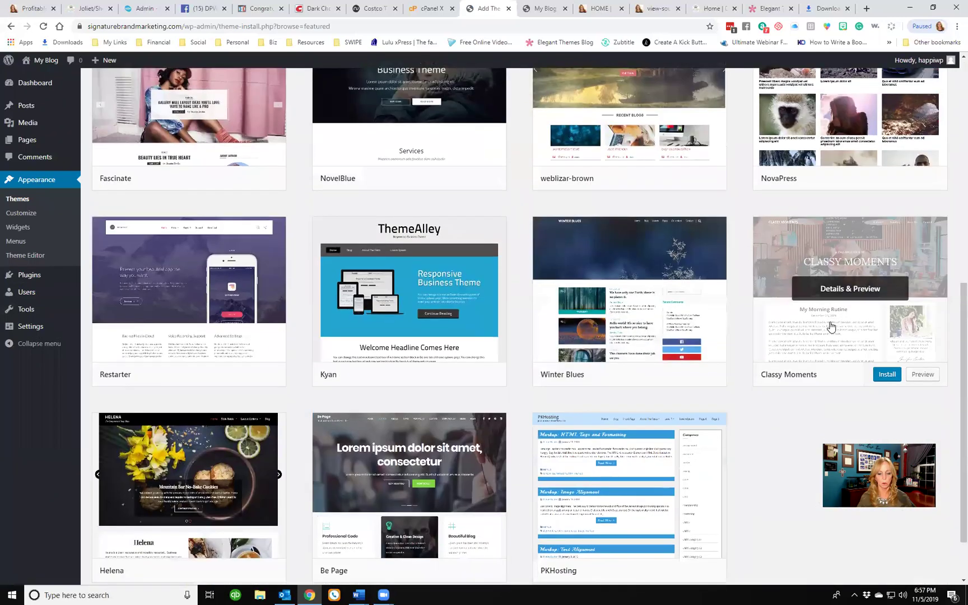
{"action": "scroll", "coordinate": [831, 326], "scroll_direction": "up", "scroll_amount": 8}
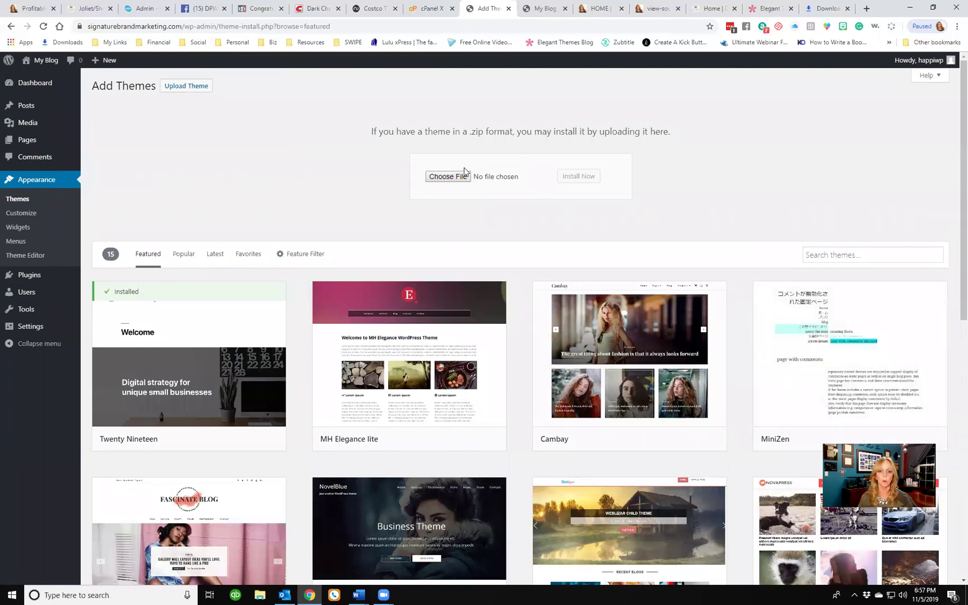
- Browse for the theme file in the My Web Sites folder, sorting its contents by date modified and displaying them as icons
{"action": "left_click", "coordinate": [449, 177]}
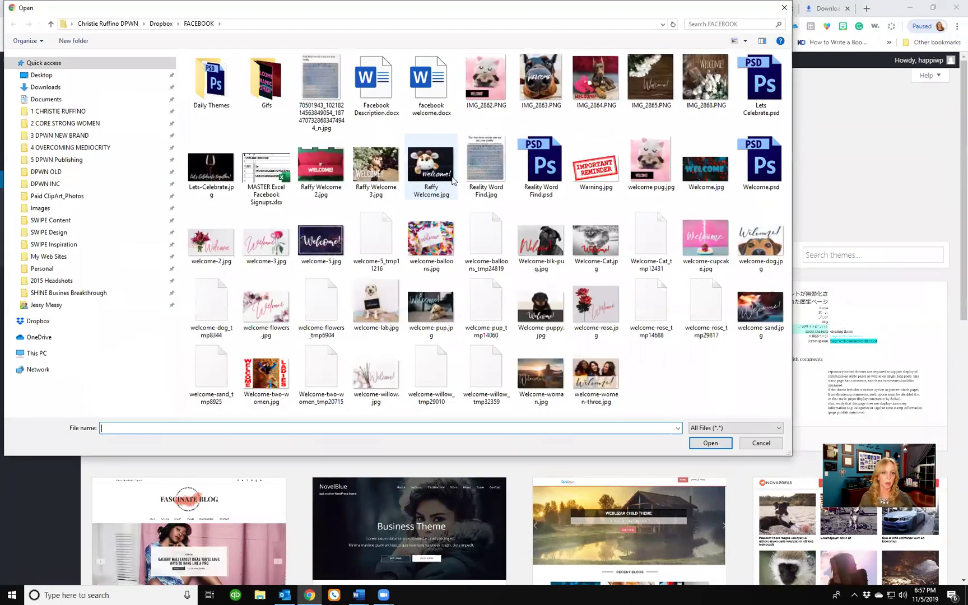
{"action": "left_click", "coordinate": [34, 258]}
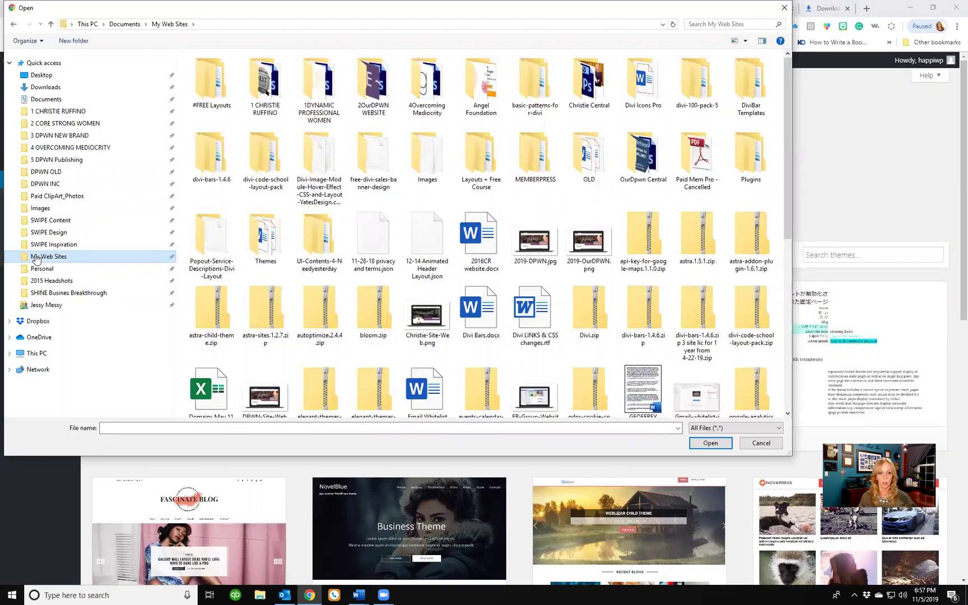
{"action": "left_click", "coordinate": [746, 41]}
{"action": "left_click", "coordinate": [781, 107]}
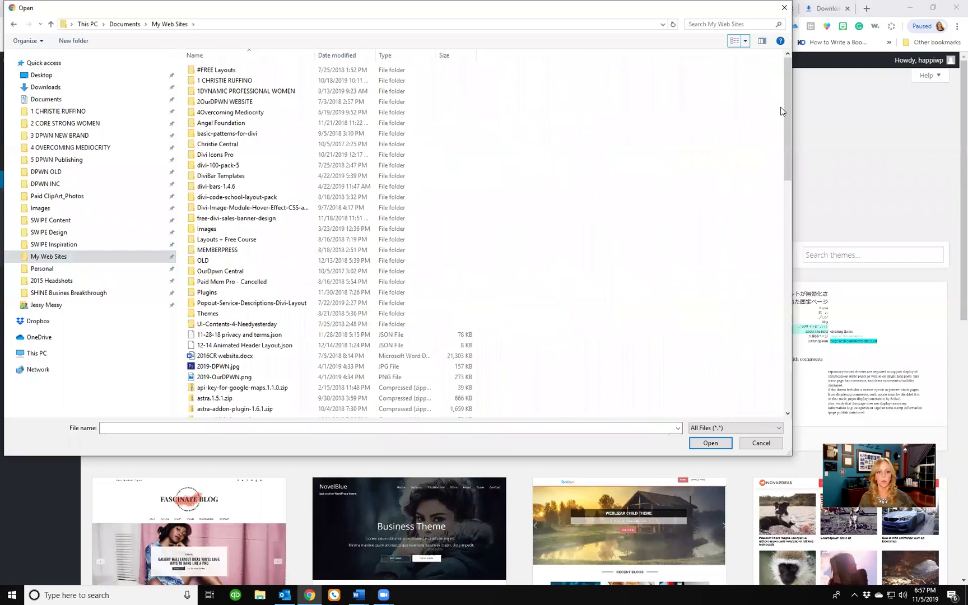
{"action": "left_click", "coordinate": [345, 55]}
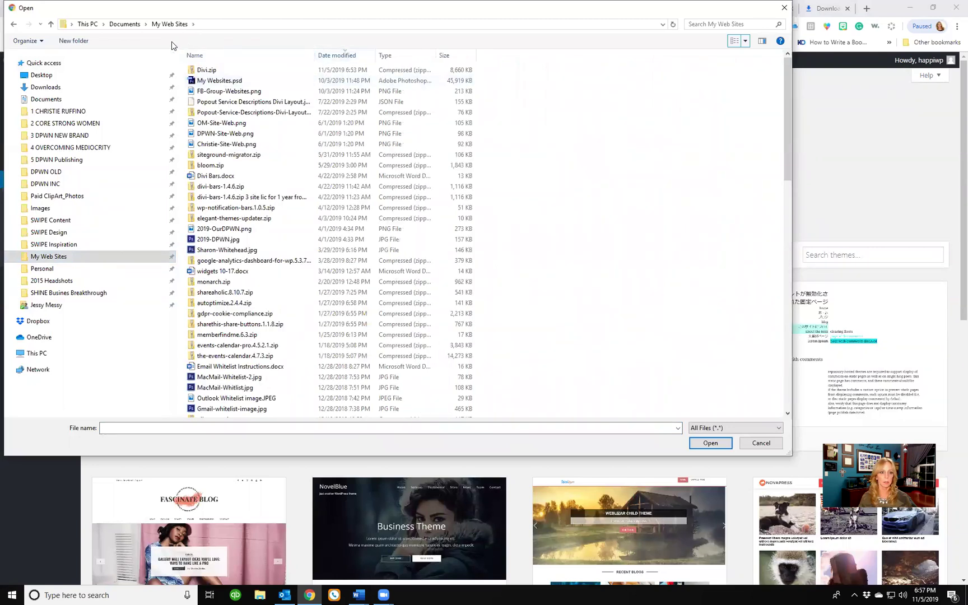
{"action": "left_click", "coordinate": [746, 43]}
{"action": "left_click", "coordinate": [780, 34]}
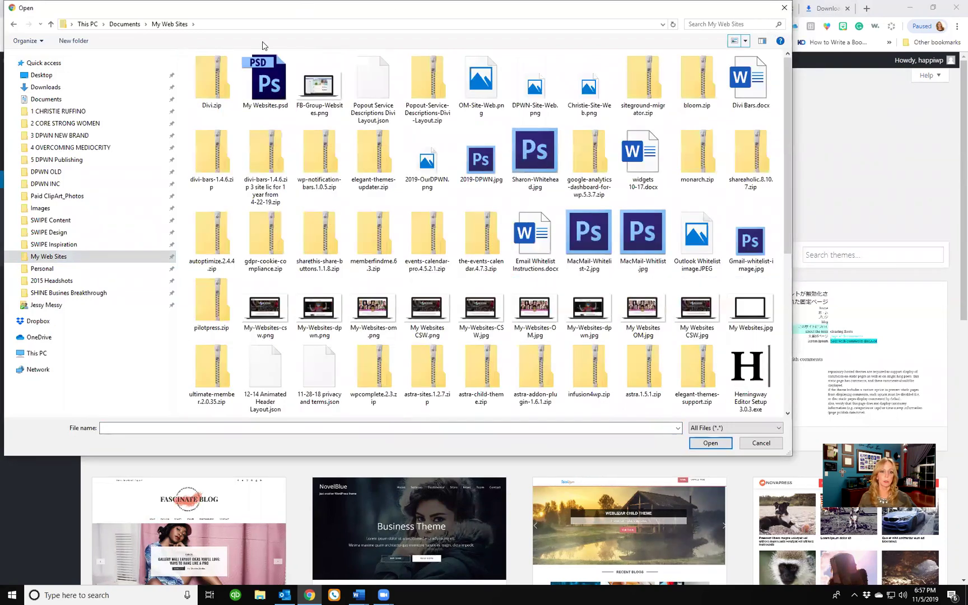
- Choose Divi.zip as the theme package and install it
{"action": "left_click", "coordinate": [212, 81]}
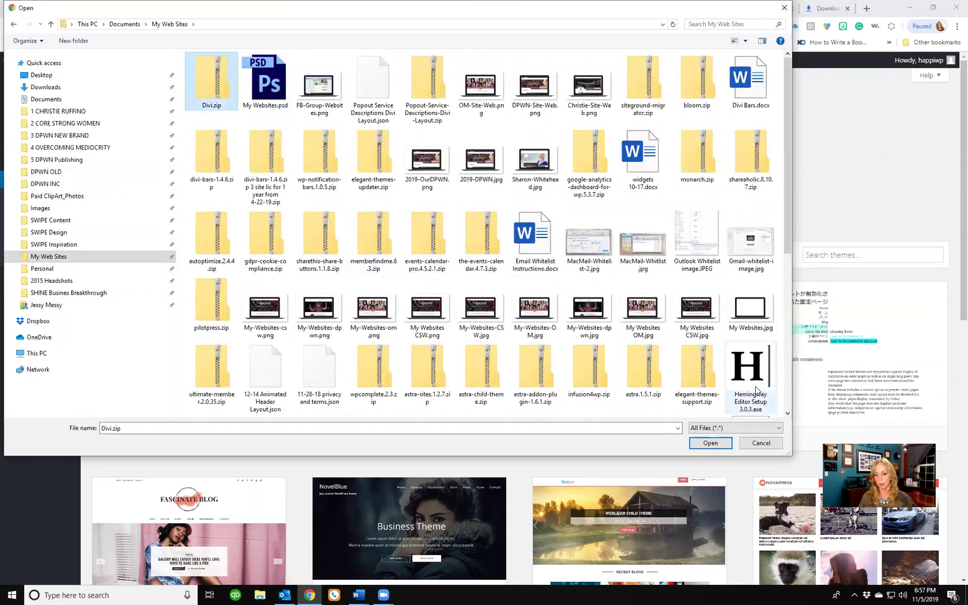
{"action": "left_click", "coordinate": [711, 444]}
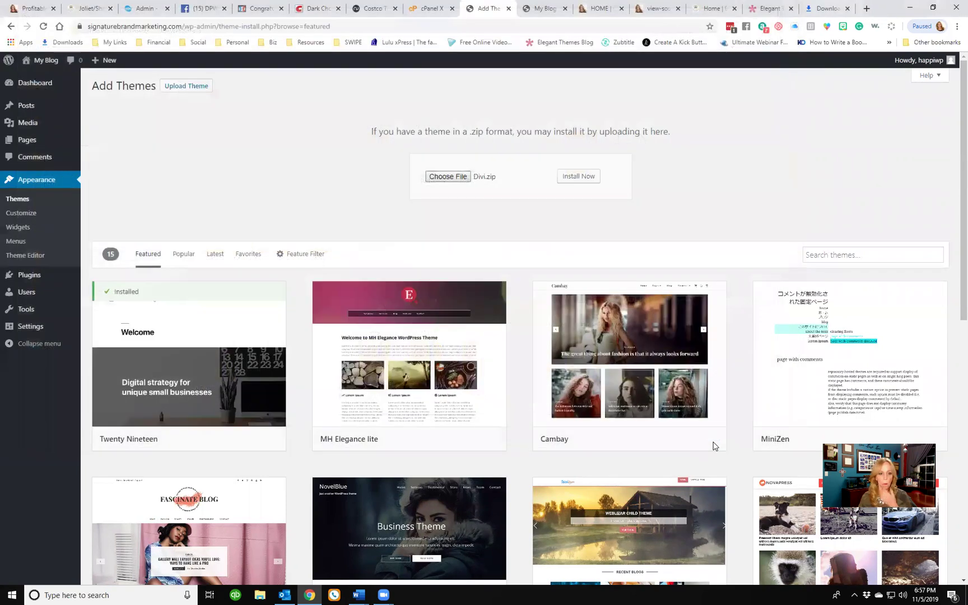
{"action": "left_click", "coordinate": [579, 177]}
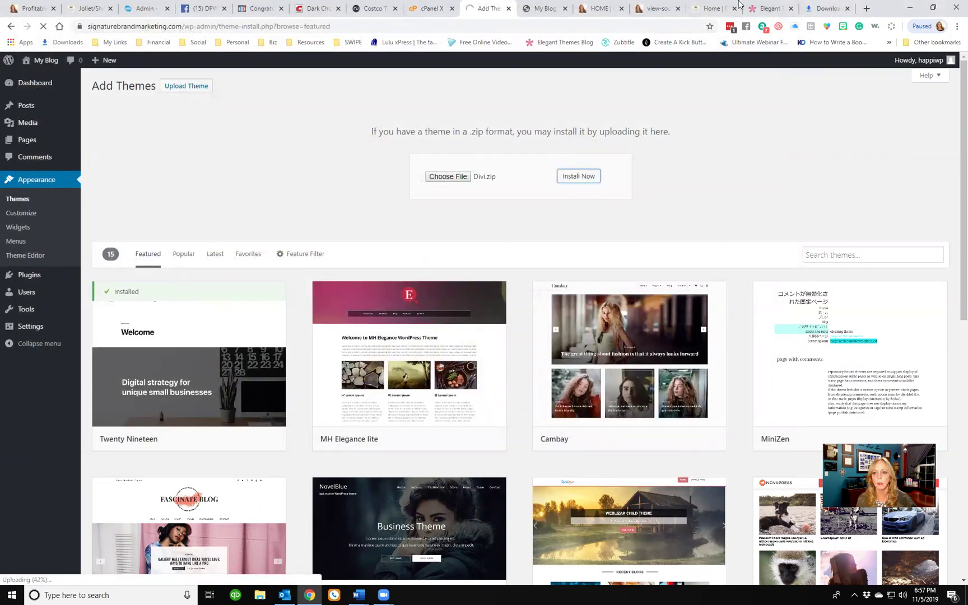
- Switch to the Elegant Themes site and copy the account's API key from the members area
{"action": "left_click", "coordinate": [763, 9]}
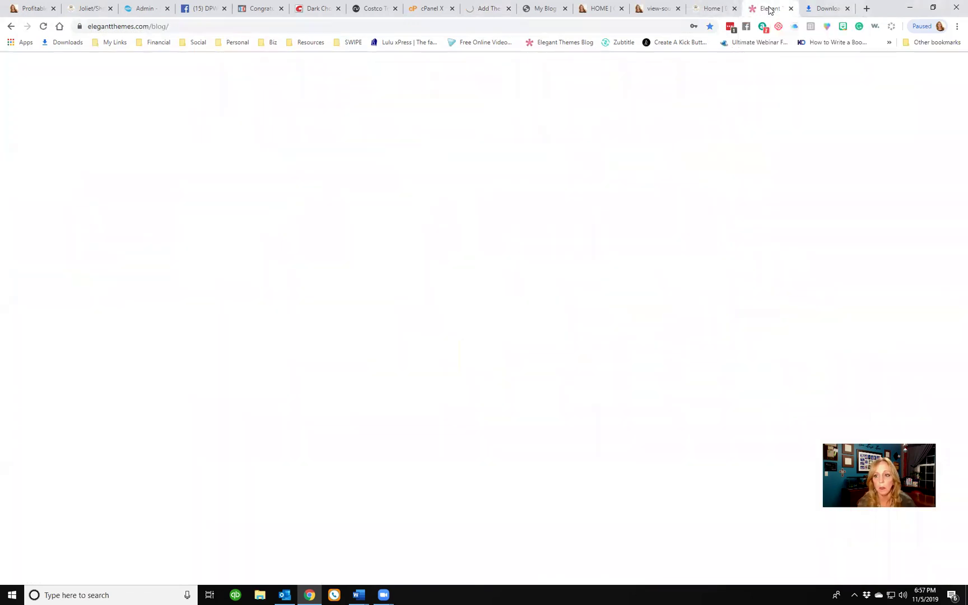
{"action": "mouse_move", "coordinate": [721, 91]}
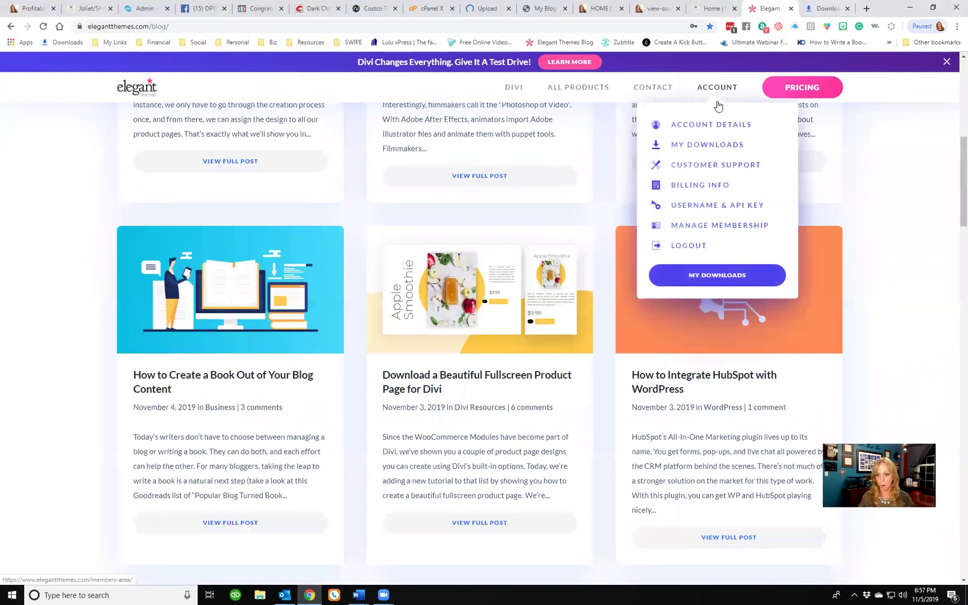
{"action": "left_click", "coordinate": [716, 125]}
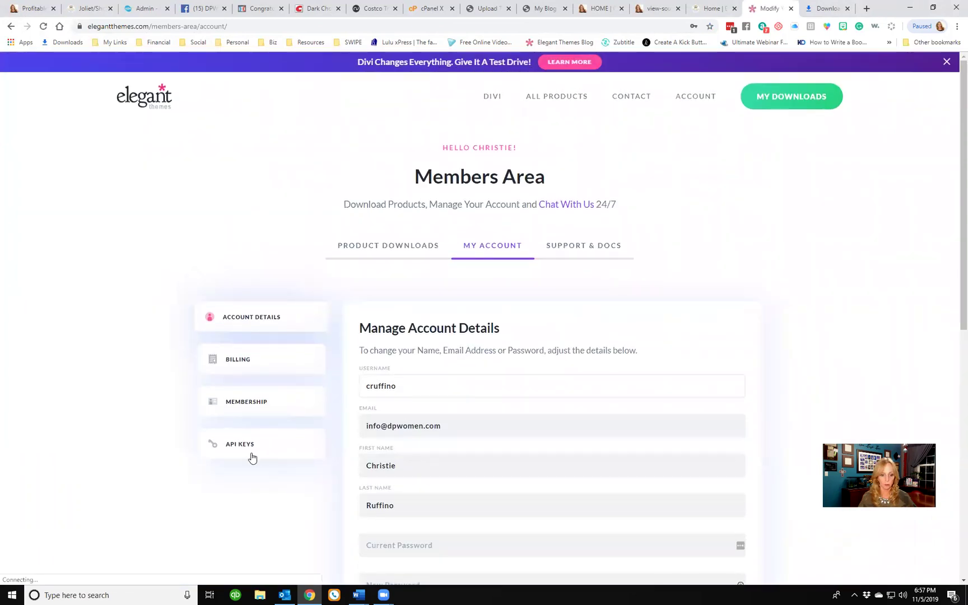
{"action": "left_click", "coordinate": [240, 444]}
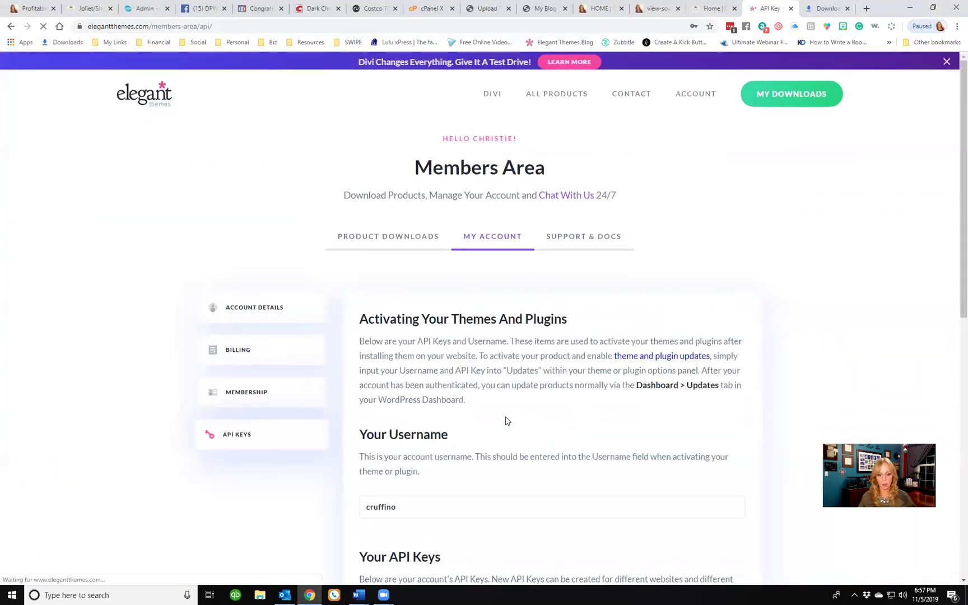
{"action": "scroll", "coordinate": [507, 420], "scroll_direction": "down", "scroll_amount": 3}
{"action": "left_click", "coordinate": [595, 481]}
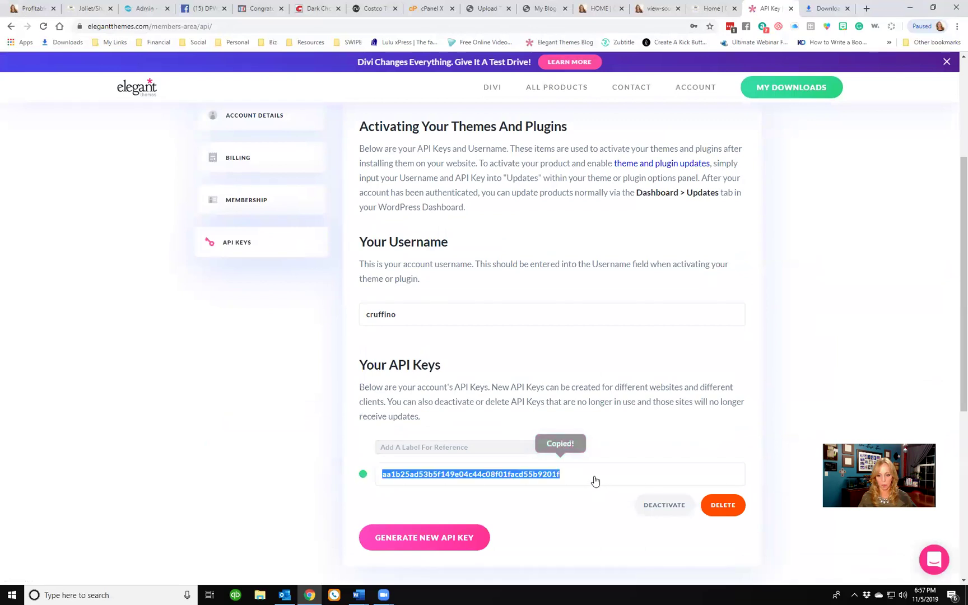
- Close the Downloads and My Blog browser tabs and check on the Divi installation in WordPress
{"action": "left_click", "coordinate": [828, 9]}
{"action": "left_click", "coordinate": [848, 9]}
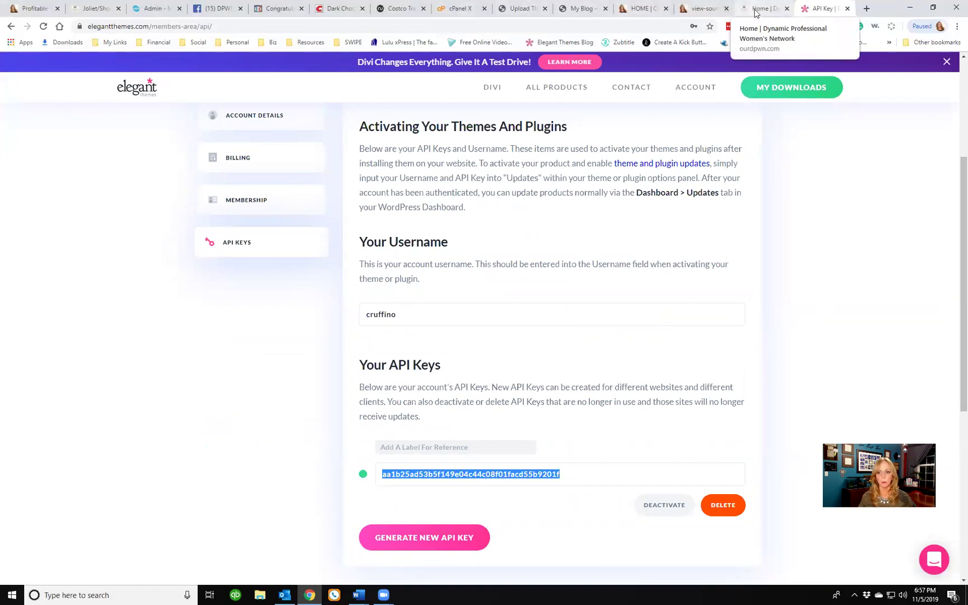
{"action": "left_click", "coordinate": [514, 12]}
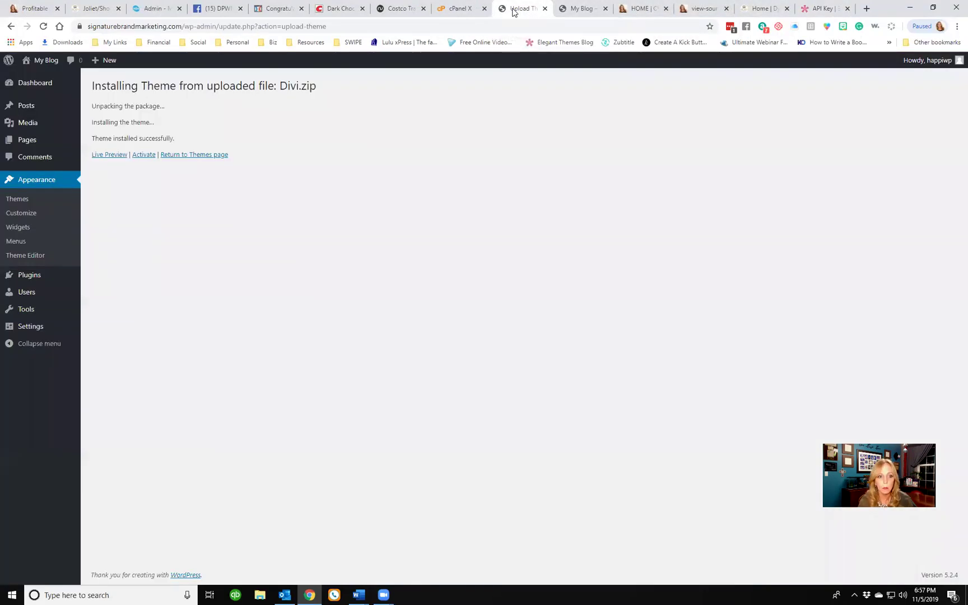
{"action": "left_click", "coordinate": [574, 11]}
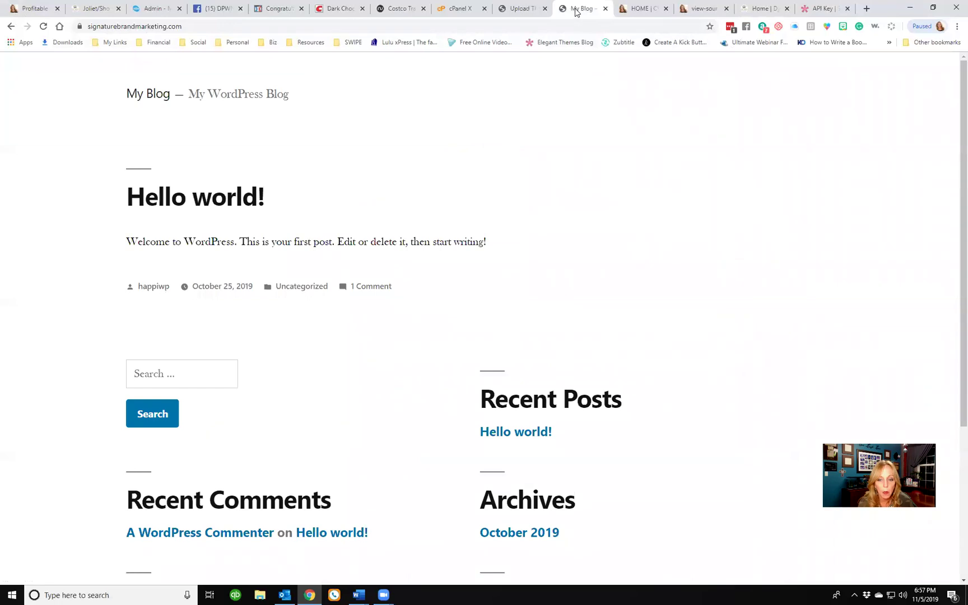
{"action": "left_click", "coordinate": [606, 9]}
- Return to the installed themes in the WordPress admin and activate the Divi theme
{"action": "left_click", "coordinate": [518, 8]}
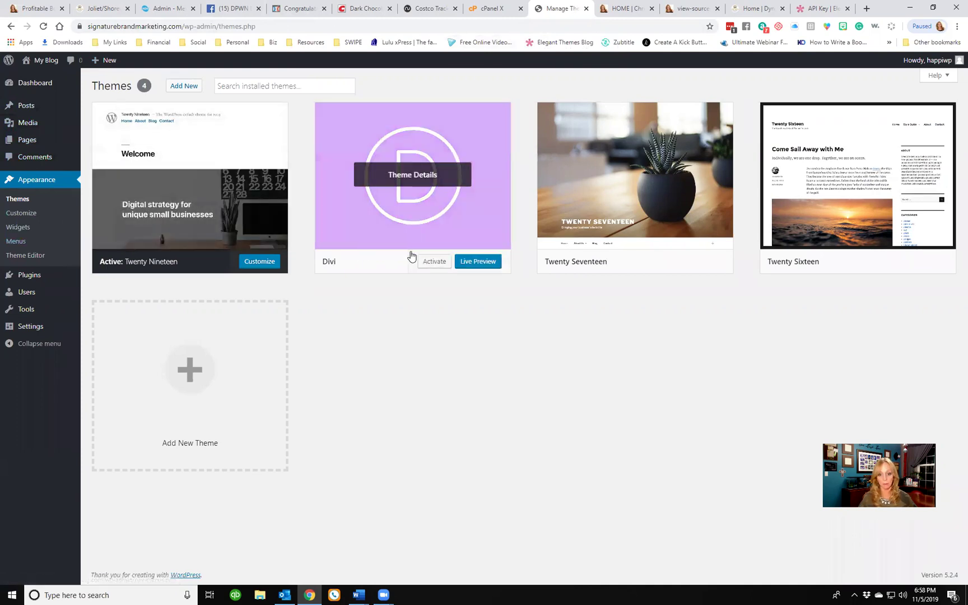
{"action": "left_click", "coordinate": [430, 266]}
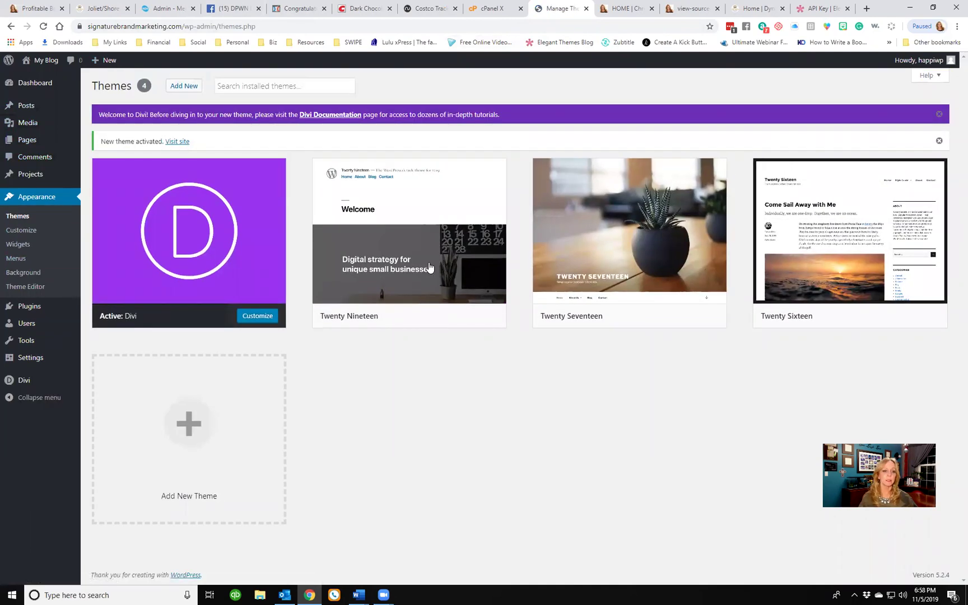
- Open the Divi Theme Options and review the general settings from the logo down to the custom CSS
{"action": "mouse_move", "coordinate": [22, 385]}
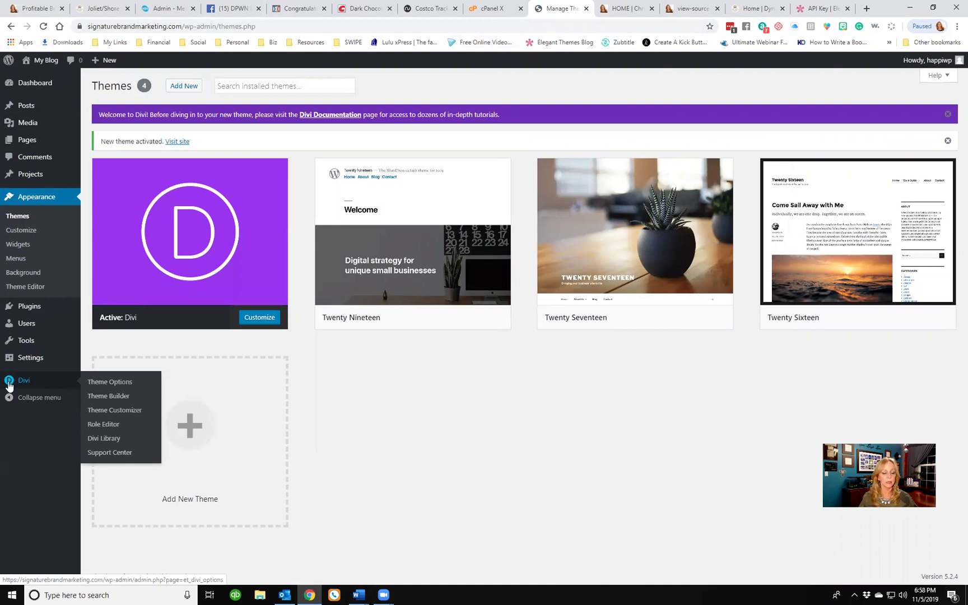
{"action": "left_click", "coordinate": [110, 383]}
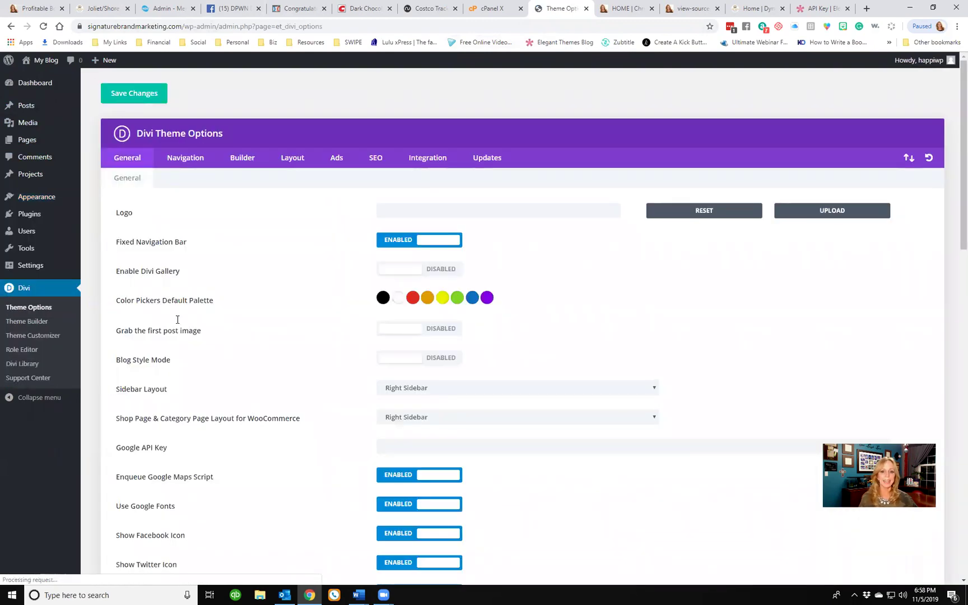
{"action": "scroll", "coordinate": [278, 194], "scroll_direction": "down", "scroll_amount": 15}
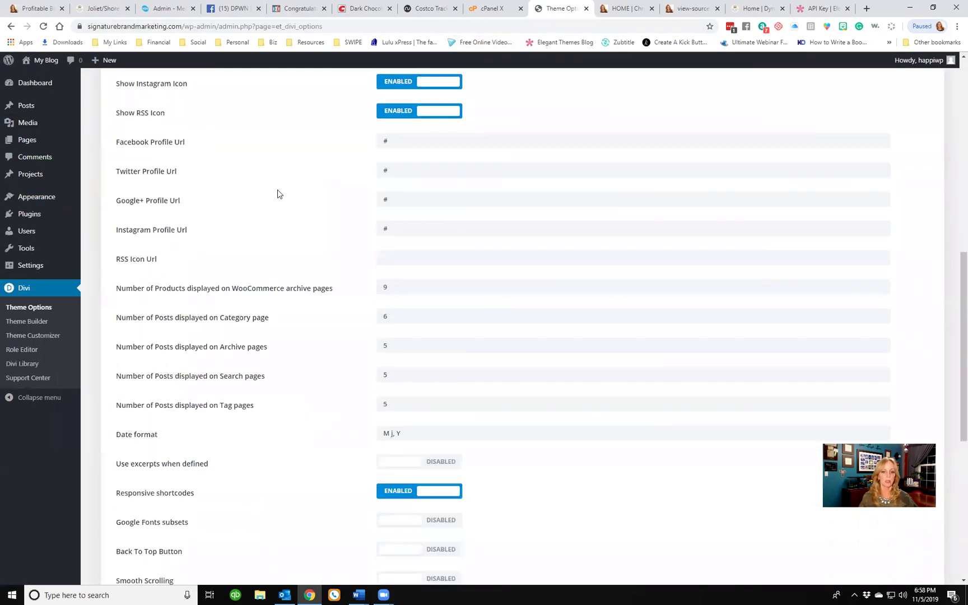
{"action": "scroll", "coordinate": [278, 194], "scroll_direction": "up", "scroll_amount": 2}
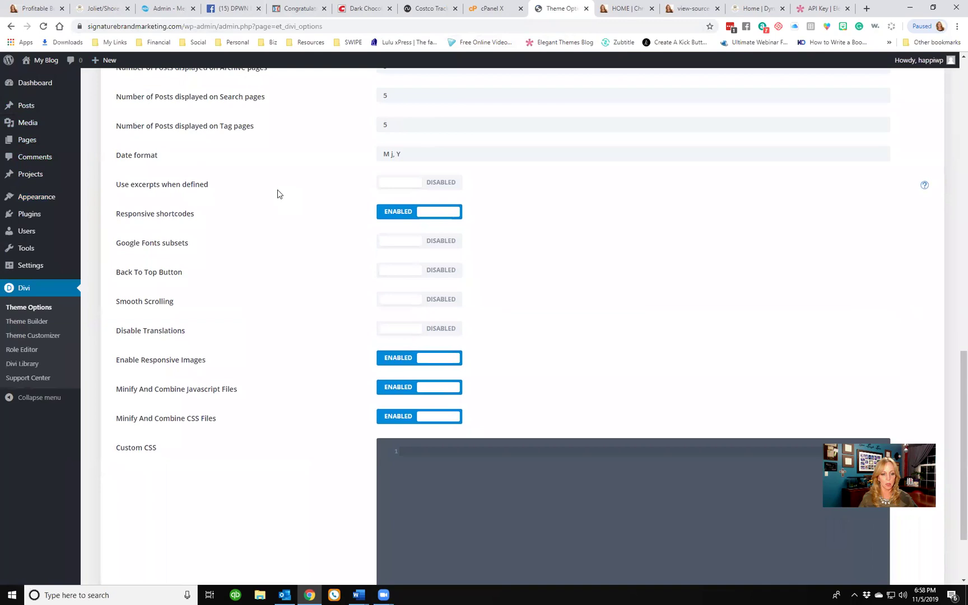
{"action": "scroll", "coordinate": [279, 194], "scroll_direction": "up", "scroll_amount": 5}
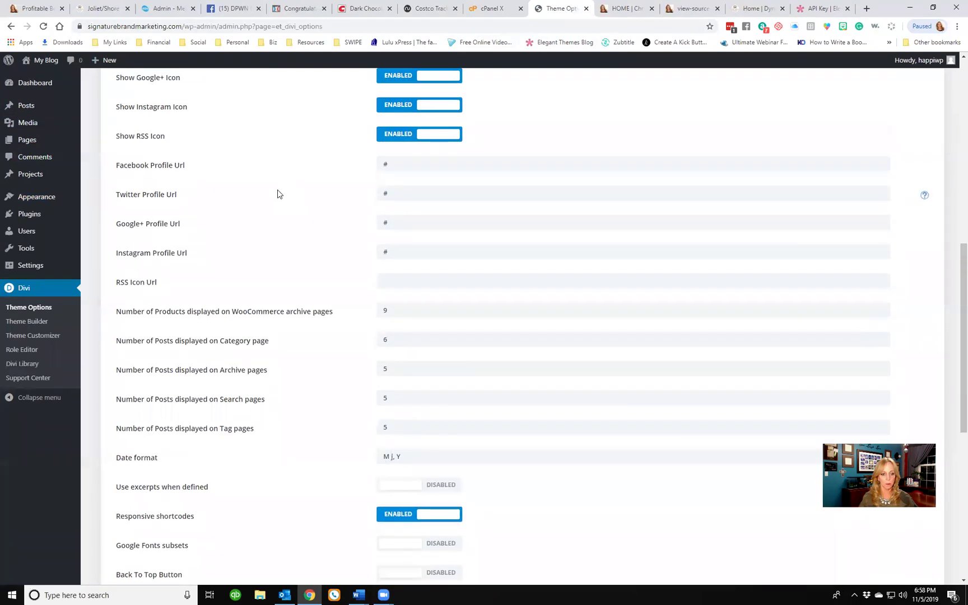
{"action": "scroll", "coordinate": [279, 194], "scroll_direction": "up", "scroll_amount": 4}
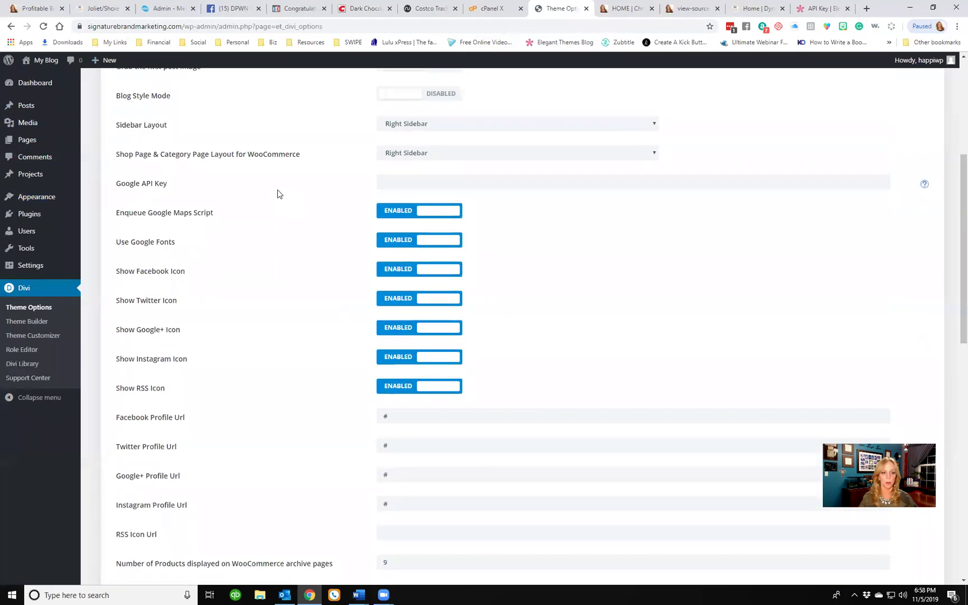
{"action": "scroll", "coordinate": [278, 194], "scroll_direction": "up", "scroll_amount": 5}
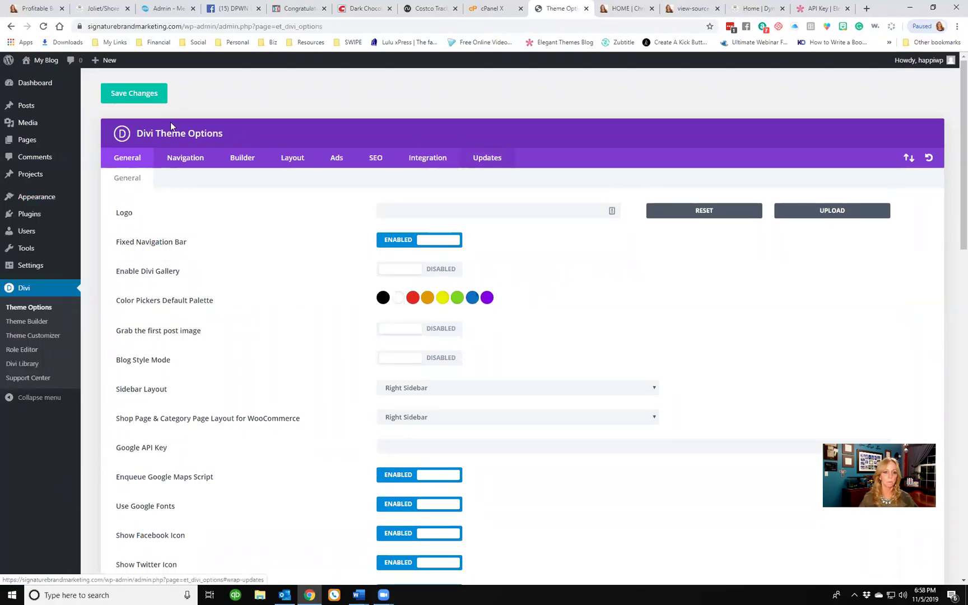
- Go from the WordPress dashboard to the installed themes and open the active Divi theme for customizing
{"action": "left_click", "coordinate": [33, 85]}
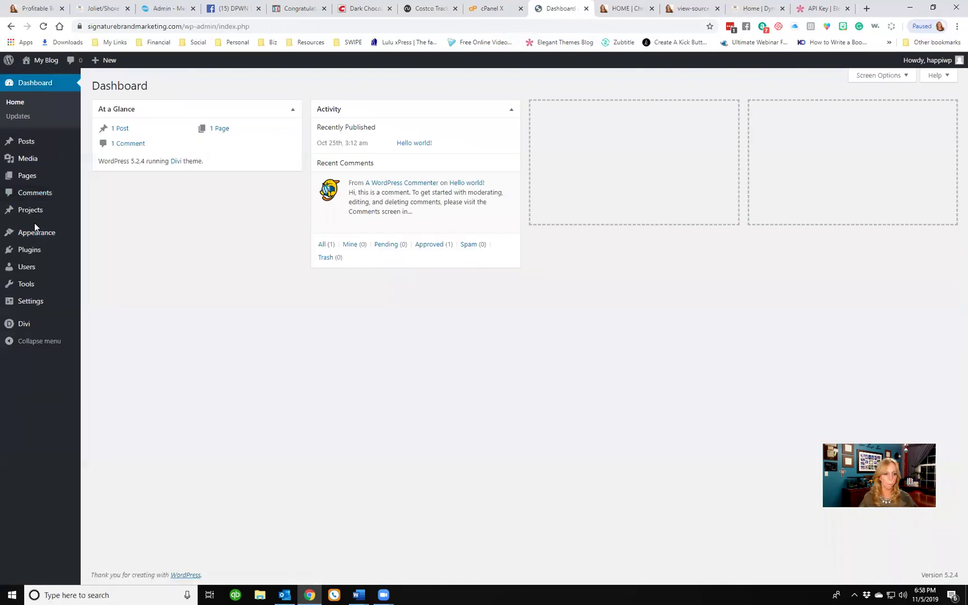
{"action": "mouse_move", "coordinate": [33, 236]}
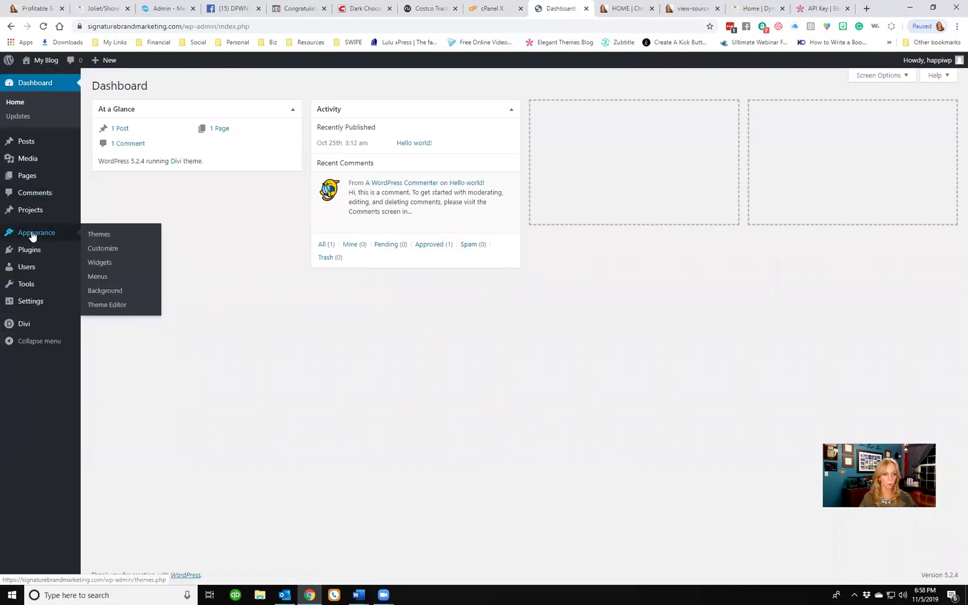
{"action": "left_click", "coordinate": [109, 234]}
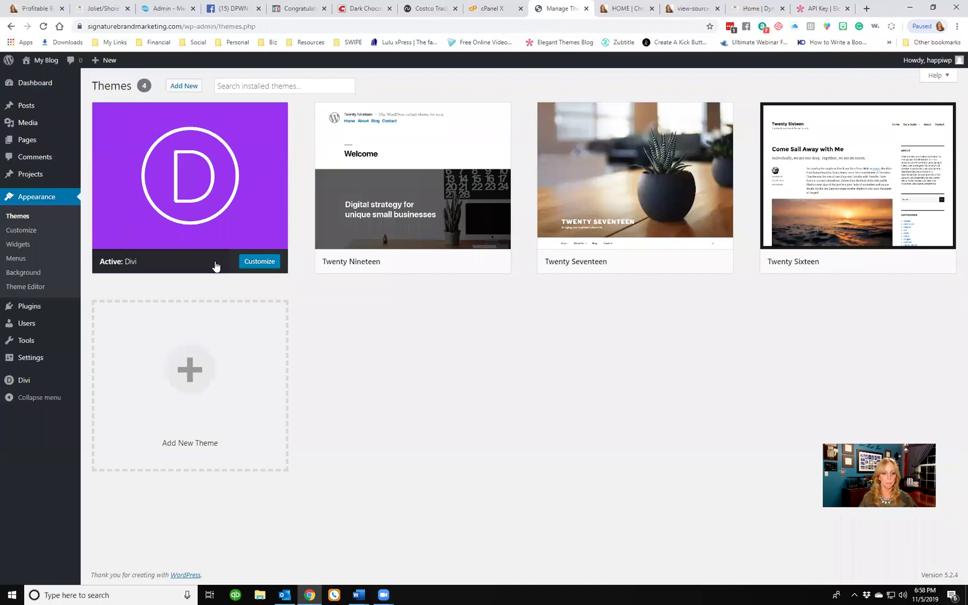
{"action": "left_click", "coordinate": [269, 263]}
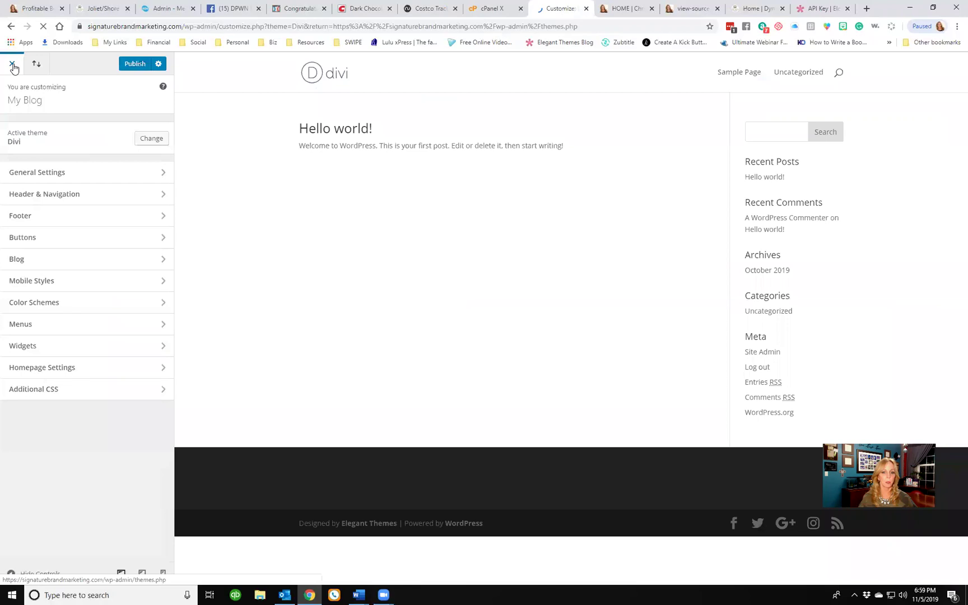
- Leave the theme customizer, discarding changes, and review the code integration settings in the Divi Theme Options
{"action": "left_click", "coordinate": [13, 65]}
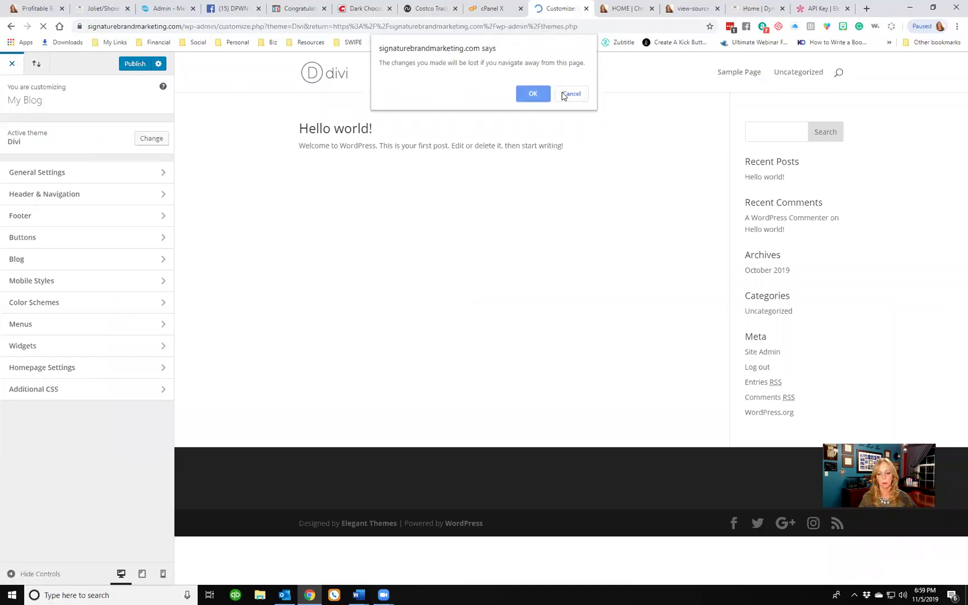
{"action": "left_click", "coordinate": [532, 94]}
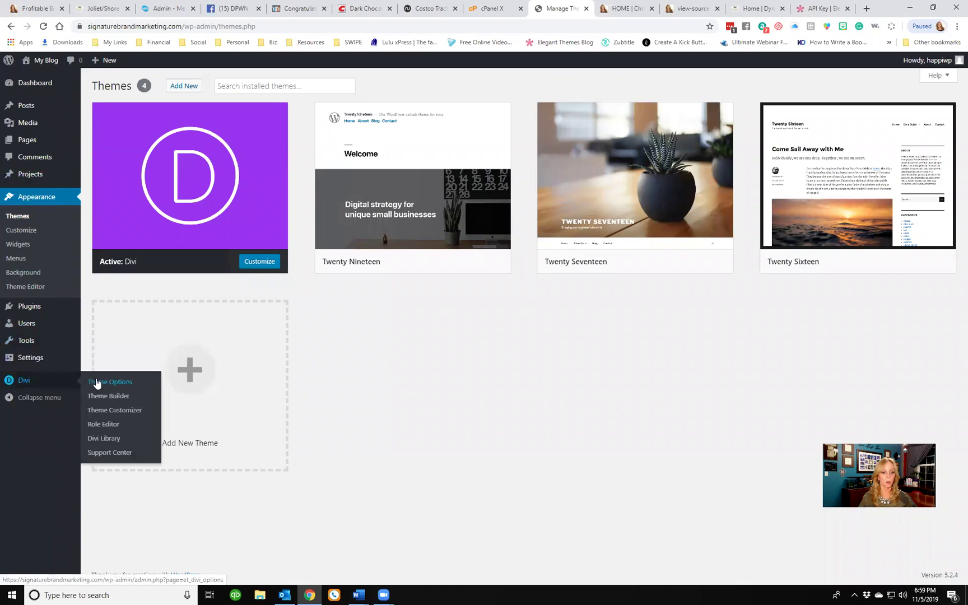
{"action": "left_click", "coordinate": [104, 383]}
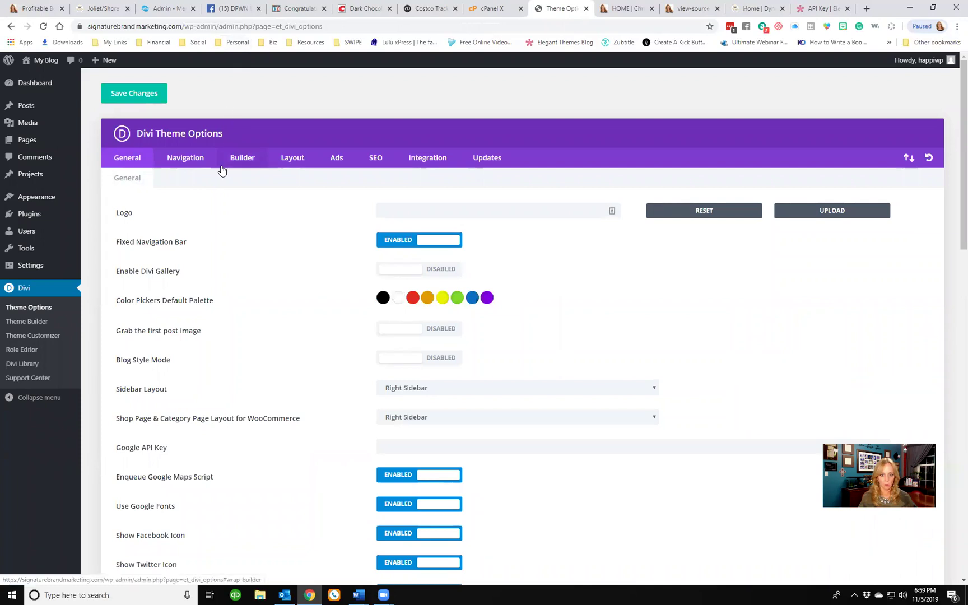
{"action": "left_click", "coordinate": [432, 159]}
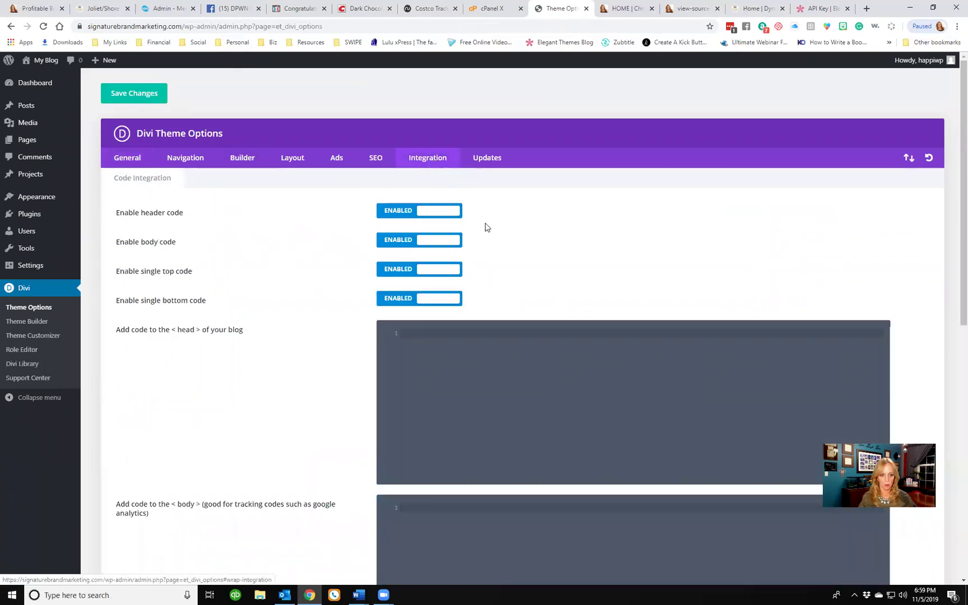
{"action": "scroll", "coordinate": [485, 226], "scroll_direction": "down", "scroll_amount": 9}
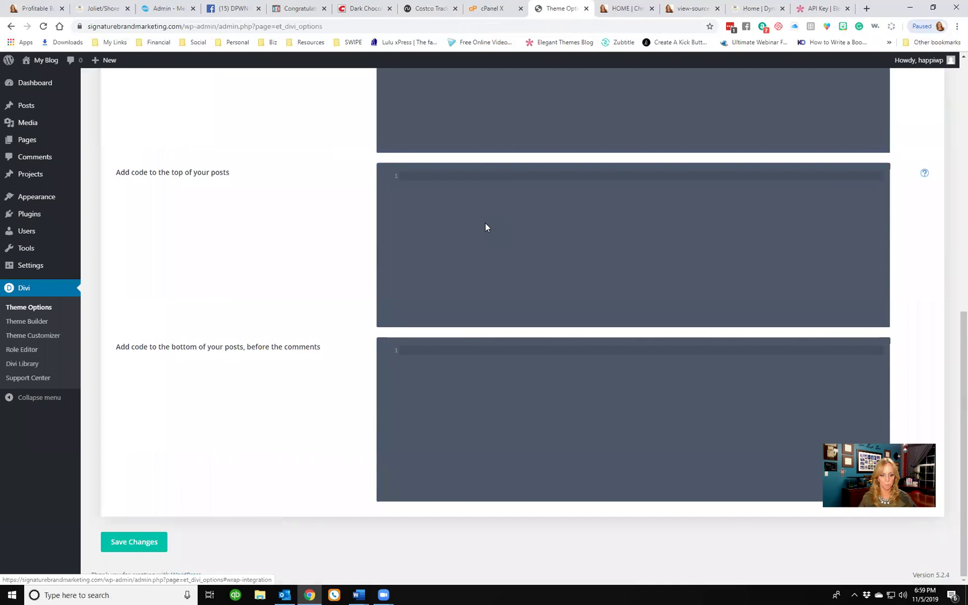
{"action": "scroll", "coordinate": [486, 226], "scroll_direction": "up", "scroll_amount": 10}
- Paste the Elegant Themes API key into the update settings of the Divi Theme Options
{"action": "left_click", "coordinate": [500, 159]}
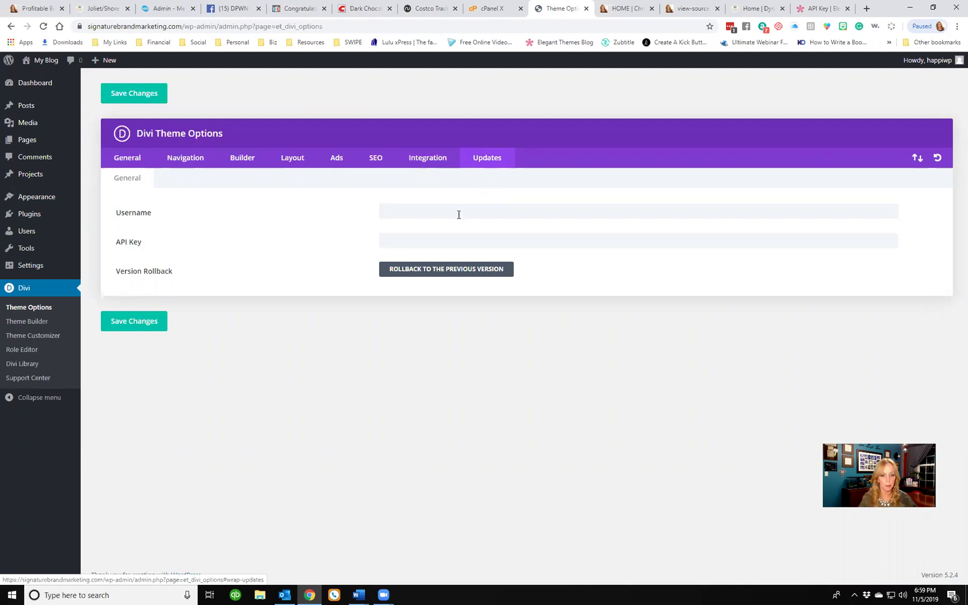
{"action": "left_click", "coordinate": [410, 239]}
{"action": "key", "text": "ctrl+v"}
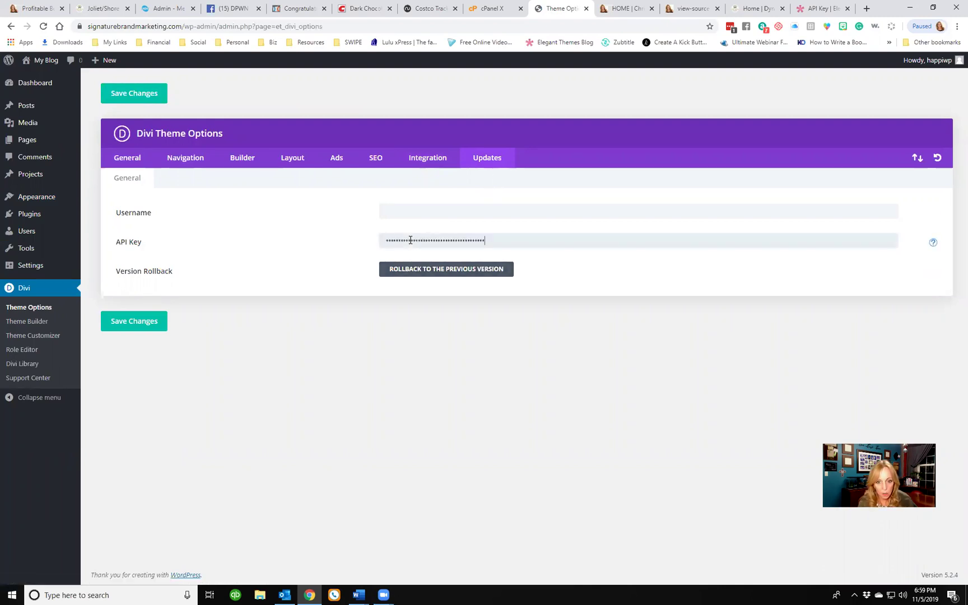
- Check the Elegant Themes members area for the account username, enter it in the Divi update settings and save the changes
{"action": "left_click", "coordinate": [411, 213]}
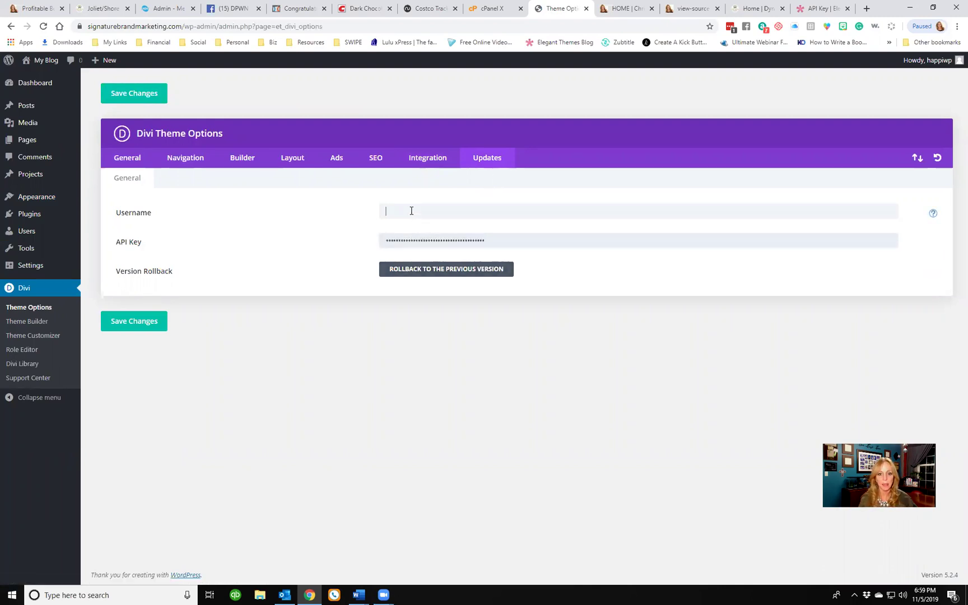
{"action": "left_click", "coordinate": [813, 10]}
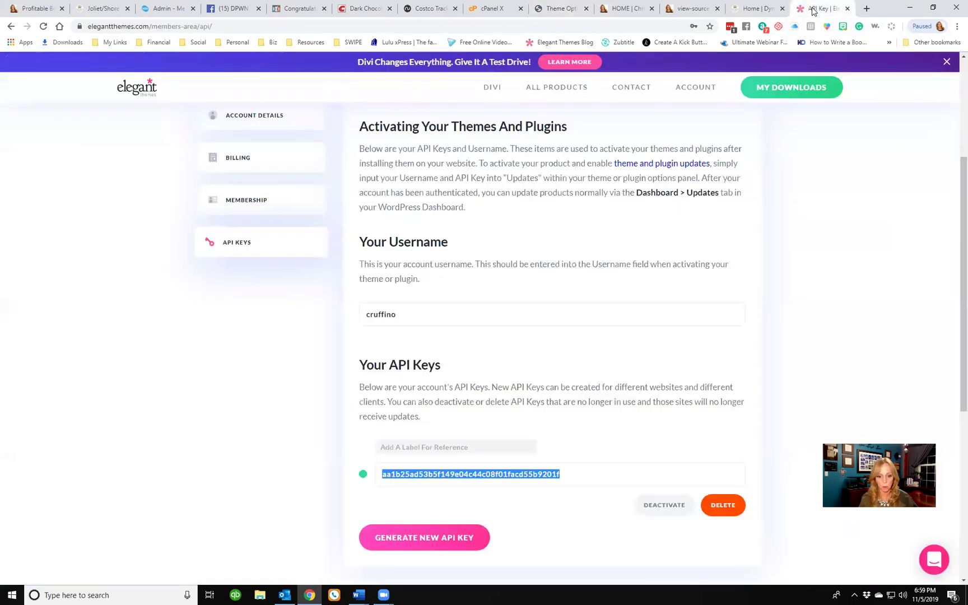
{"action": "scroll", "coordinate": [381, 136], "scroll_direction": "up", "scroll_amount": 3}
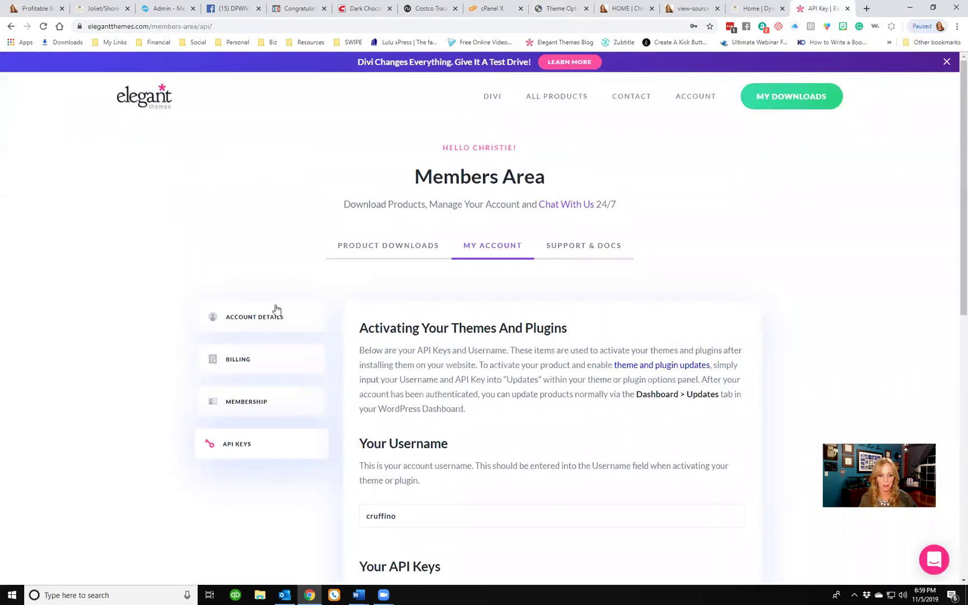
{"action": "left_click", "coordinate": [256, 318]}
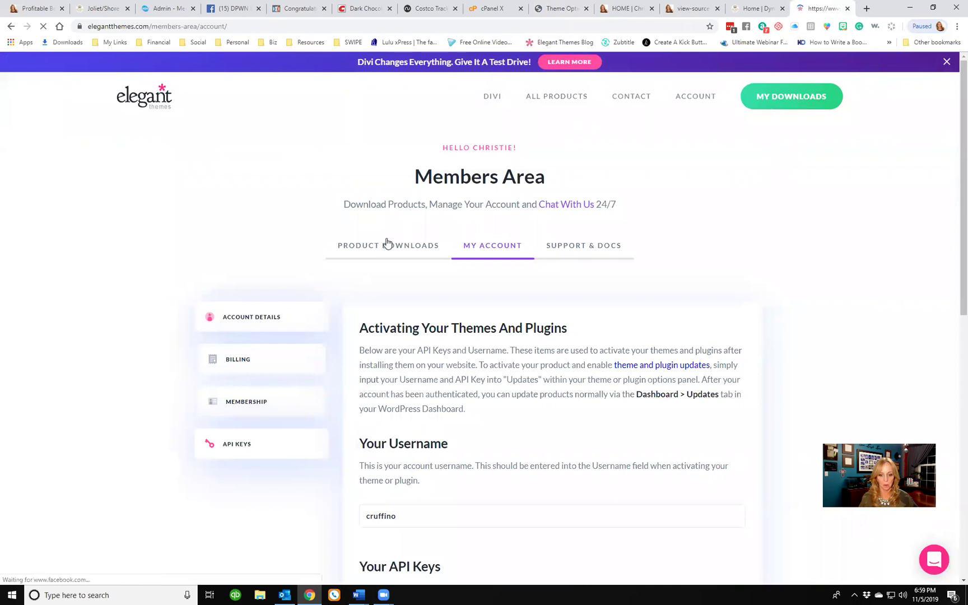
{"action": "left_click", "coordinate": [546, 9]}
{"action": "left_click", "coordinate": [397, 217]}
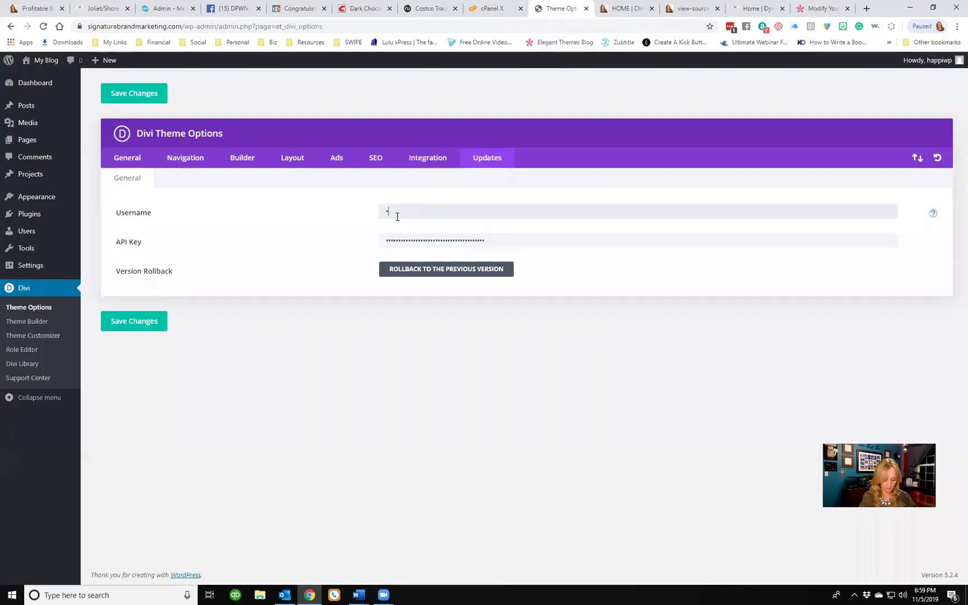
{"action": "type", "text": "••••••••"}
{"action": "left_click", "coordinate": [134, 321]}
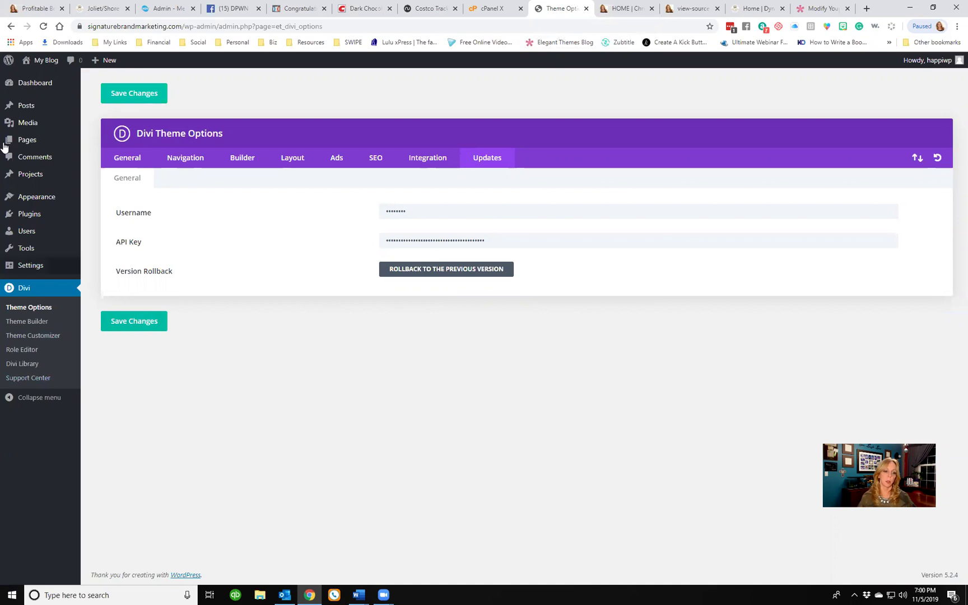
- View the site's list of pages and look over the navigation and builder settings in the Divi Theme Options
{"action": "mouse_move", "coordinate": [26, 150]}
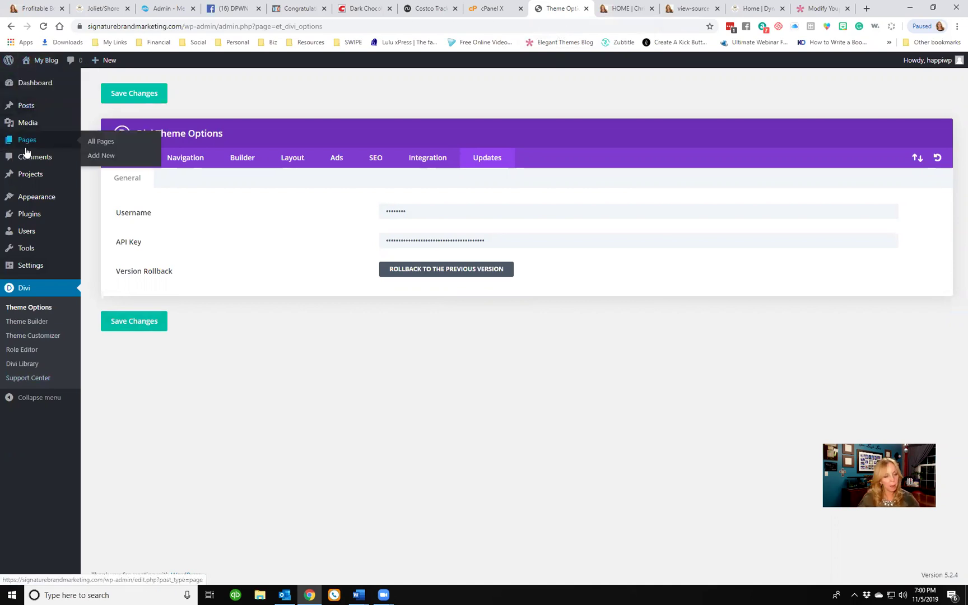
{"action": "left_click", "coordinate": [24, 149]}
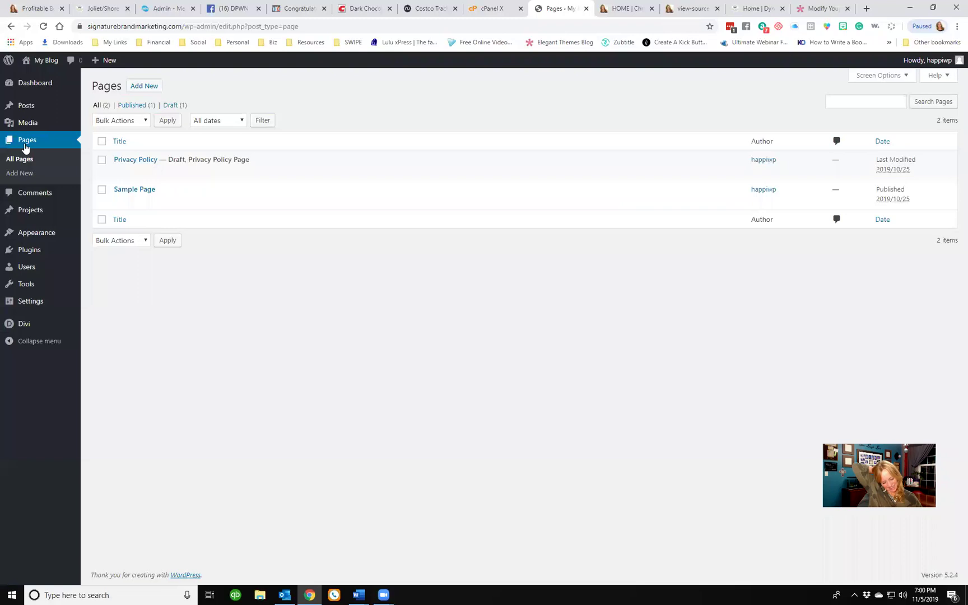
{"action": "mouse_move", "coordinate": [33, 325]}
{"action": "left_click", "coordinate": [139, 325]}
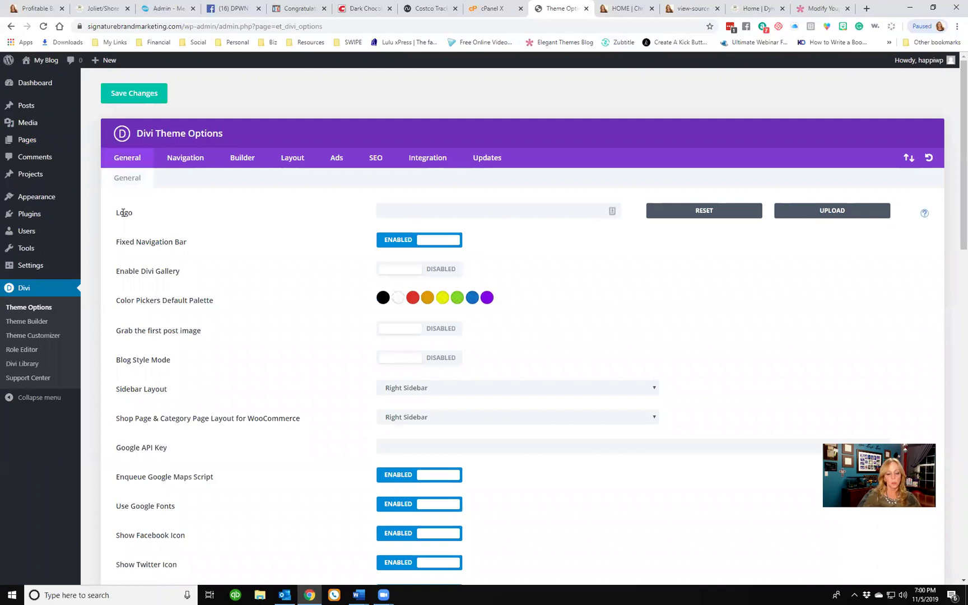
{"action": "left_click", "coordinate": [190, 159]}
{"action": "left_click", "coordinate": [240, 159]}
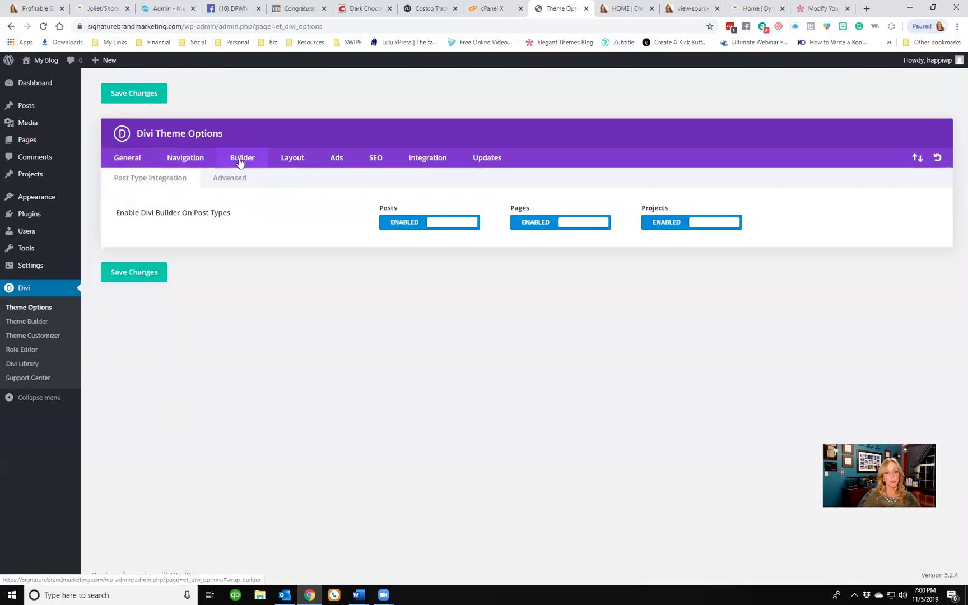
- Open the image chooser for the site logo from the Divi general settings
{"action": "left_click", "coordinate": [120, 162]}
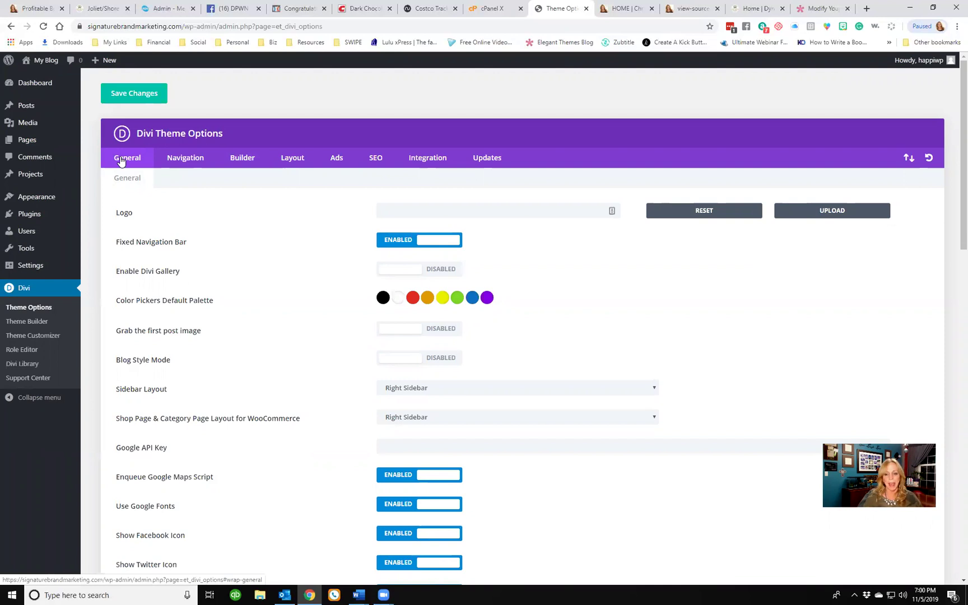
{"action": "left_click", "coordinate": [849, 214]}
{"action": "left_click", "coordinate": [478, 297]}
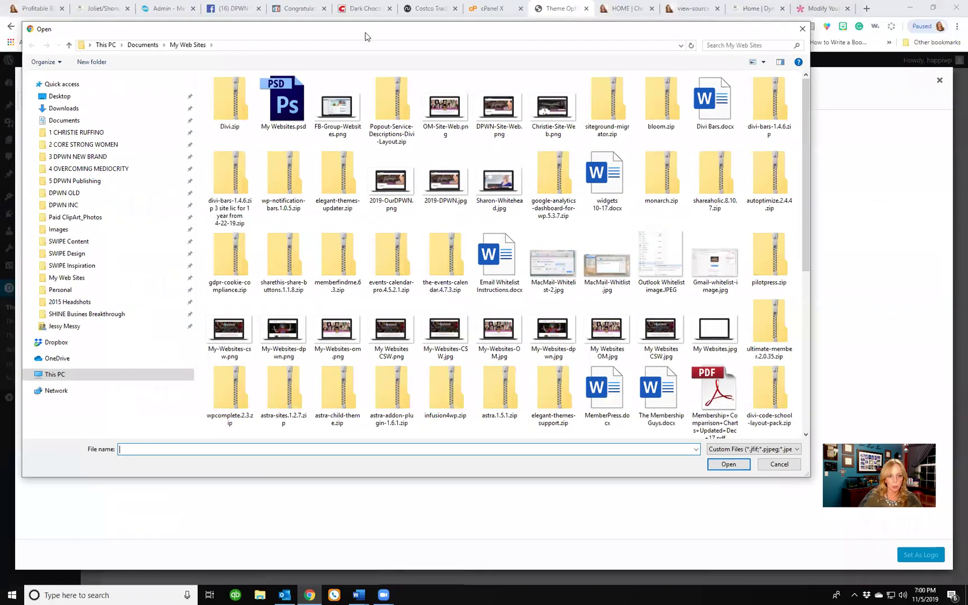
{"action": "left_click", "coordinate": [68, 134]}
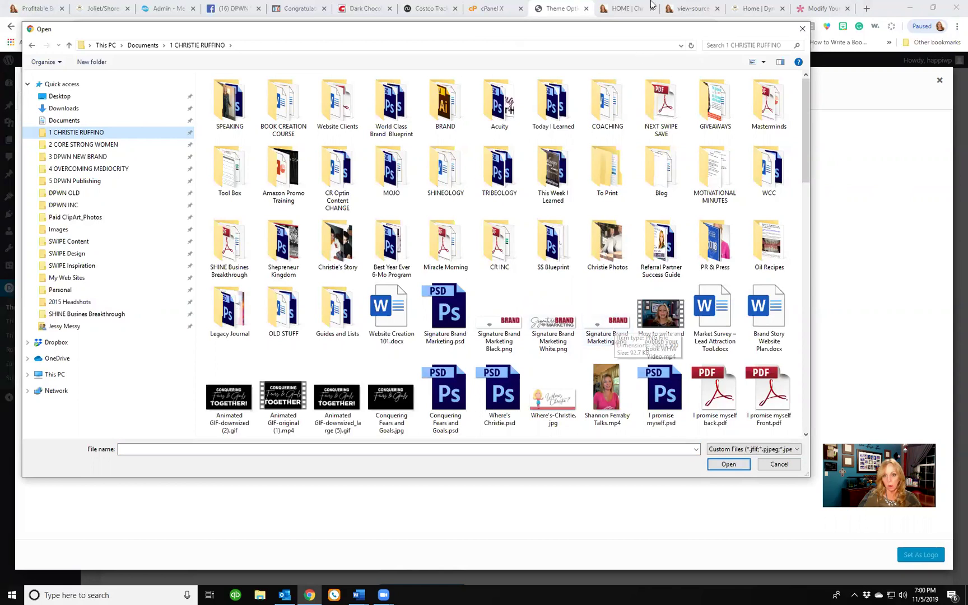
{"action": "left_click", "coordinate": [773, 469]}
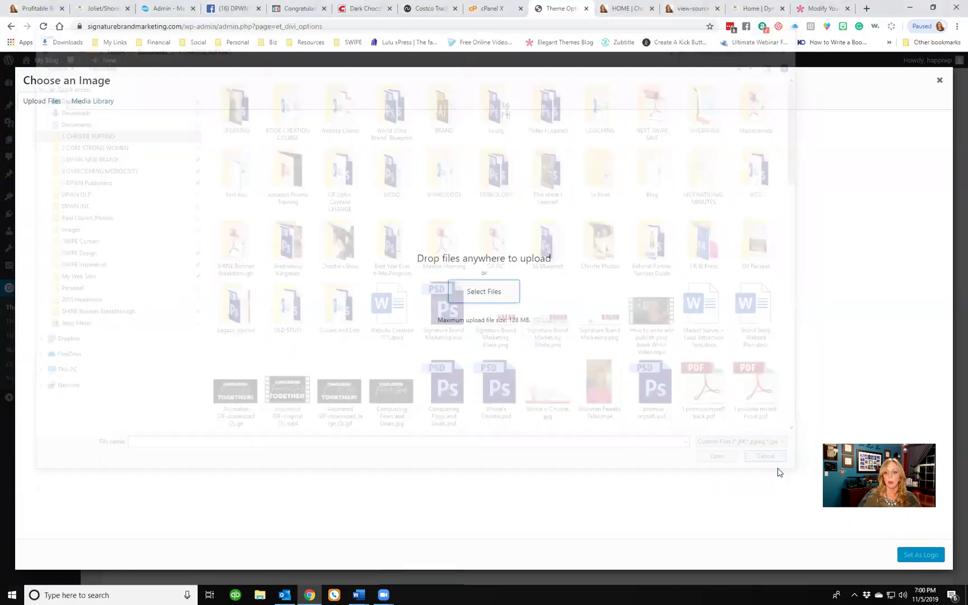
{"action": "left_click", "coordinate": [629, 10]}
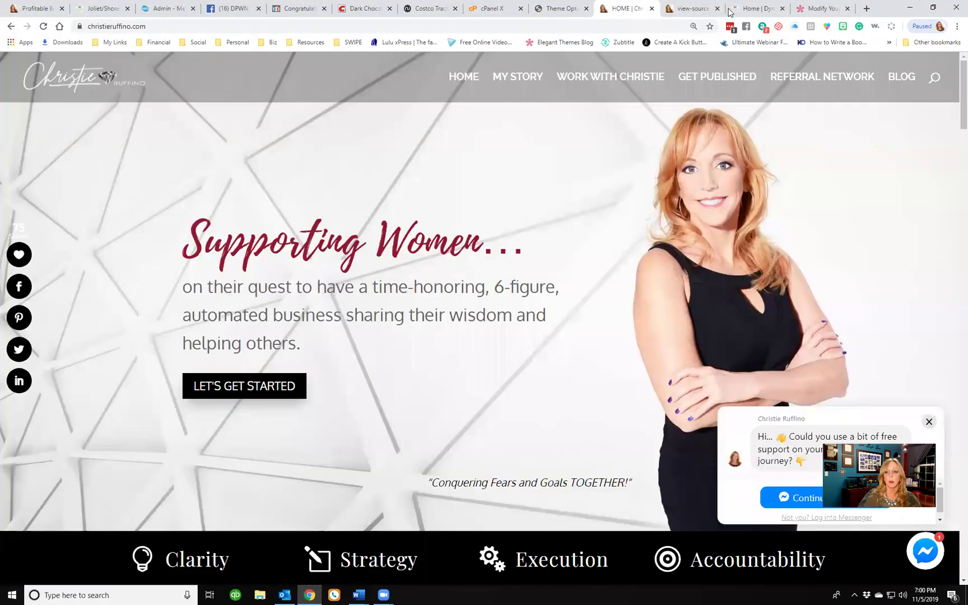
{"action": "left_click", "coordinate": [551, 9]}
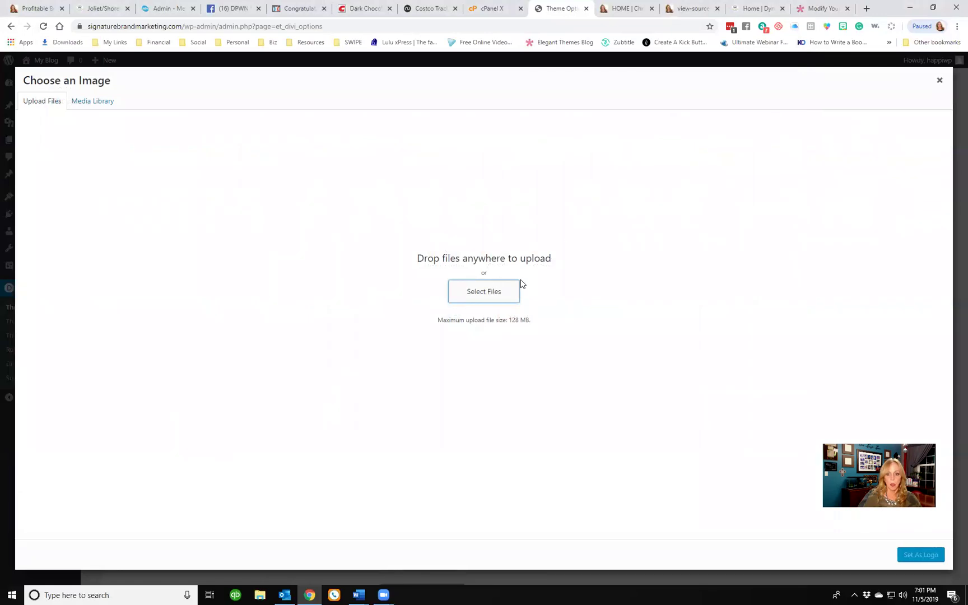
- Upload Signature Brand Marketing.png, set it as the site logo and save the Divi theme options
{"action": "left_click", "coordinate": [499, 300]}
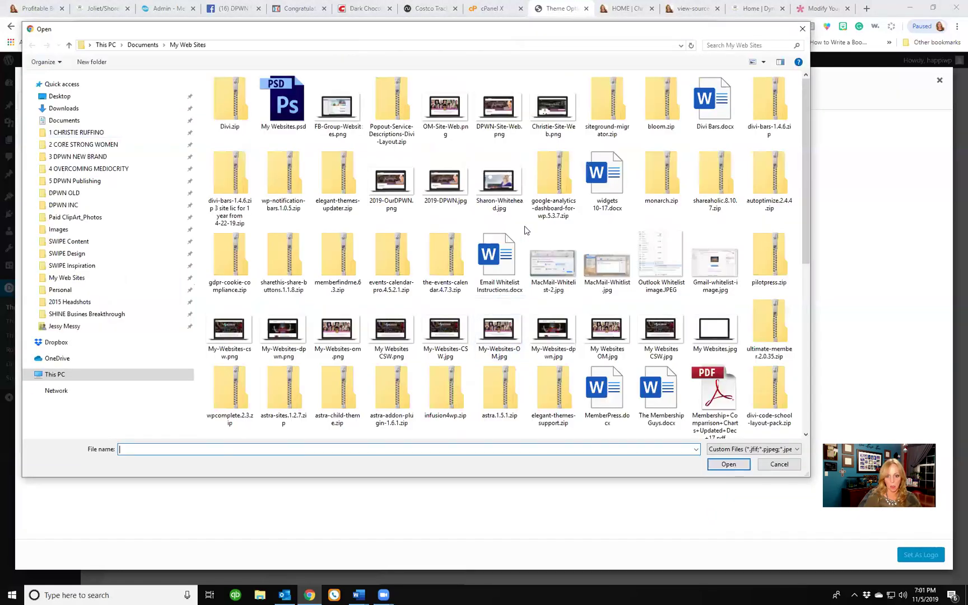
{"action": "left_click", "coordinate": [67, 132]}
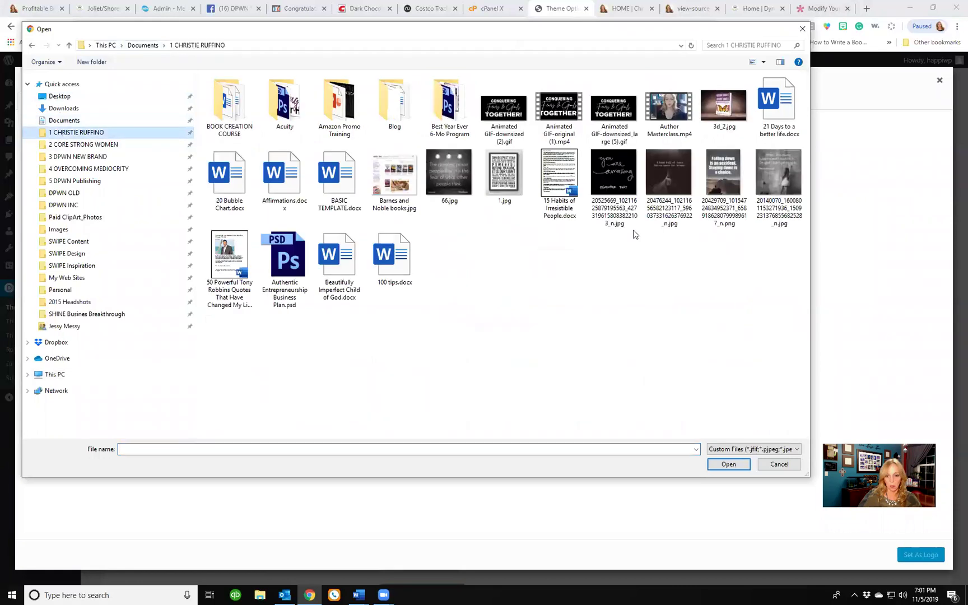
{"action": "left_click", "coordinate": [616, 341]}
{"action": "left_click", "coordinate": [731, 464]}
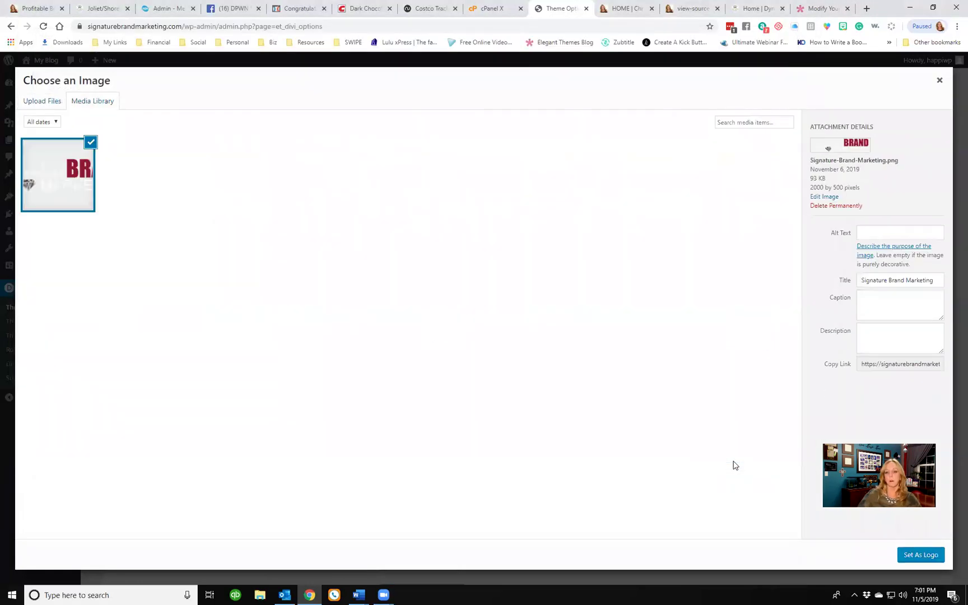
{"action": "left_click", "coordinate": [921, 555]}
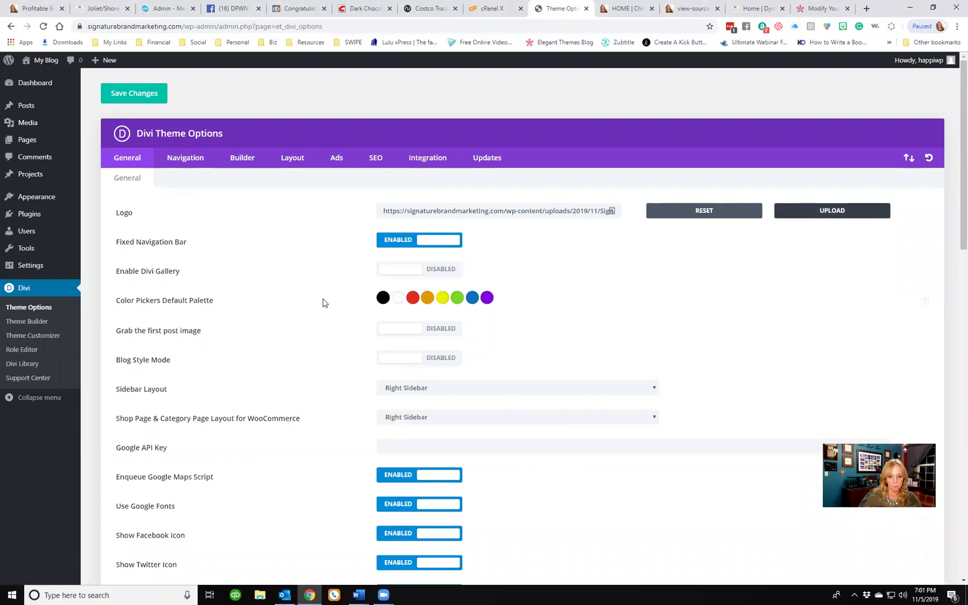
{"action": "scroll", "coordinate": [324, 304], "scroll_direction": "down", "scroll_amount": 9}
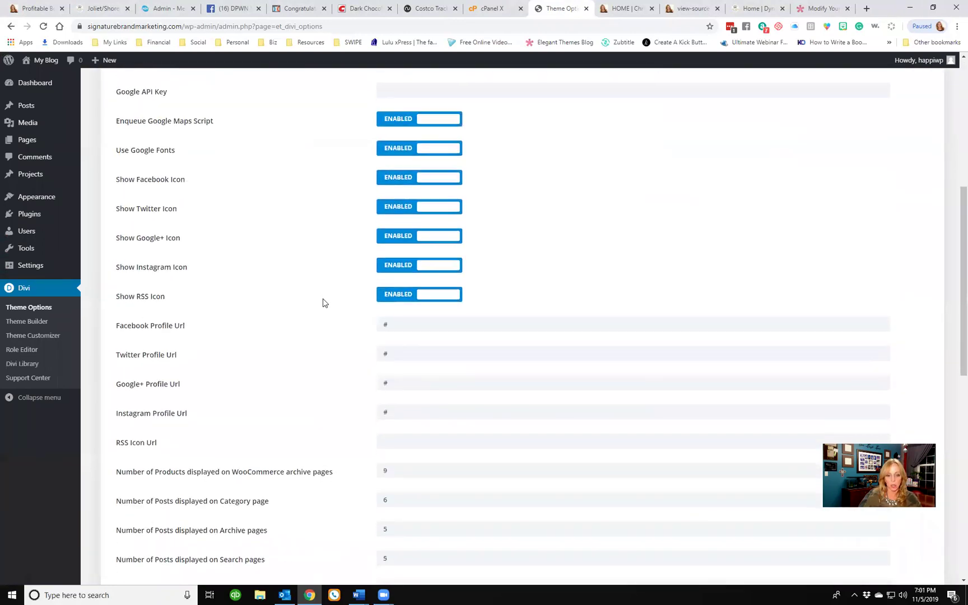
{"action": "scroll", "coordinate": [324, 304], "scroll_direction": "down", "scroll_amount": 7}
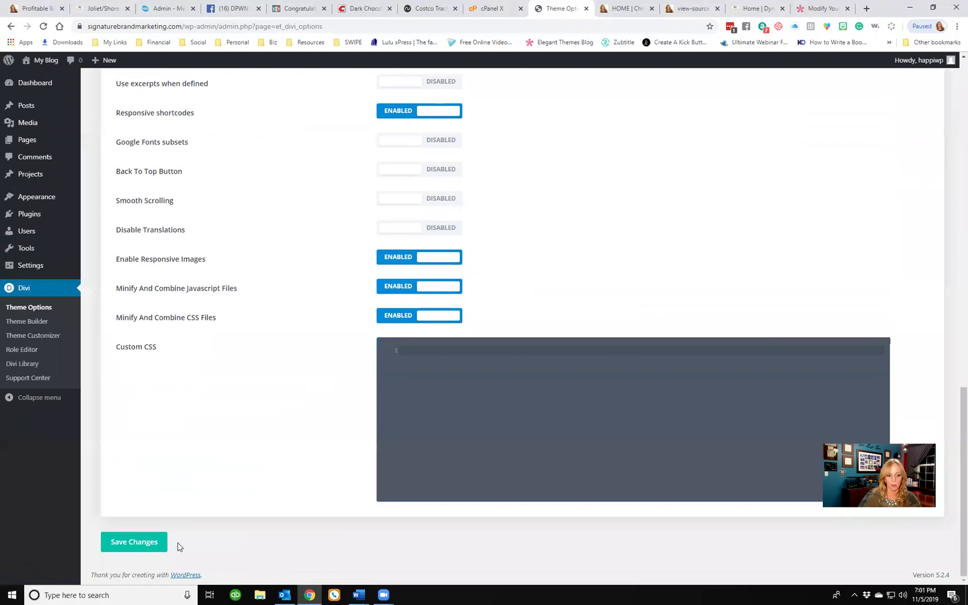
{"action": "left_click", "coordinate": [143, 544]}
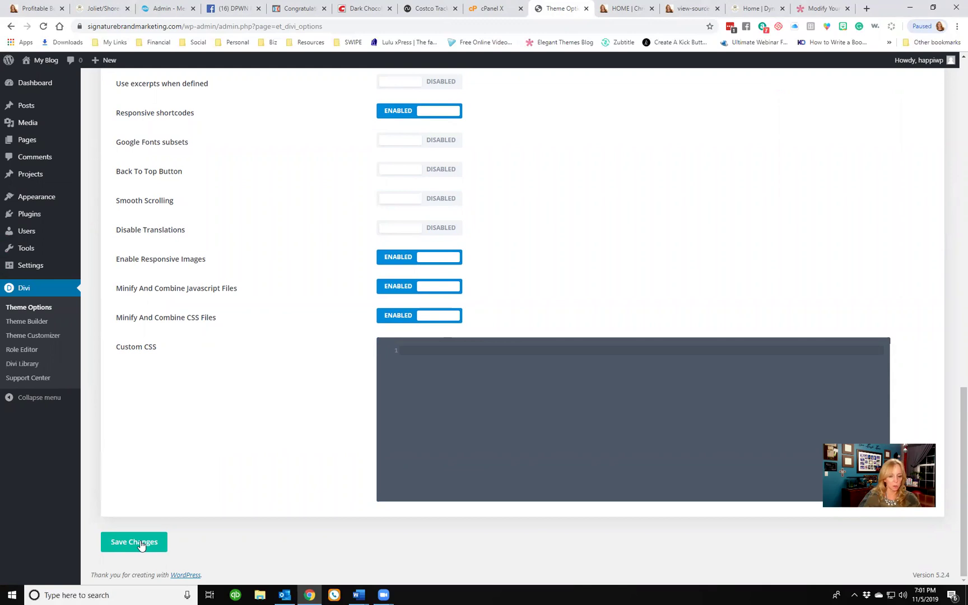
- Review the navigation settings for pages and categories, the builder post type integration and the single post layout settings
{"action": "scroll", "coordinate": [167, 458], "scroll_direction": "up", "scroll_amount": 20}
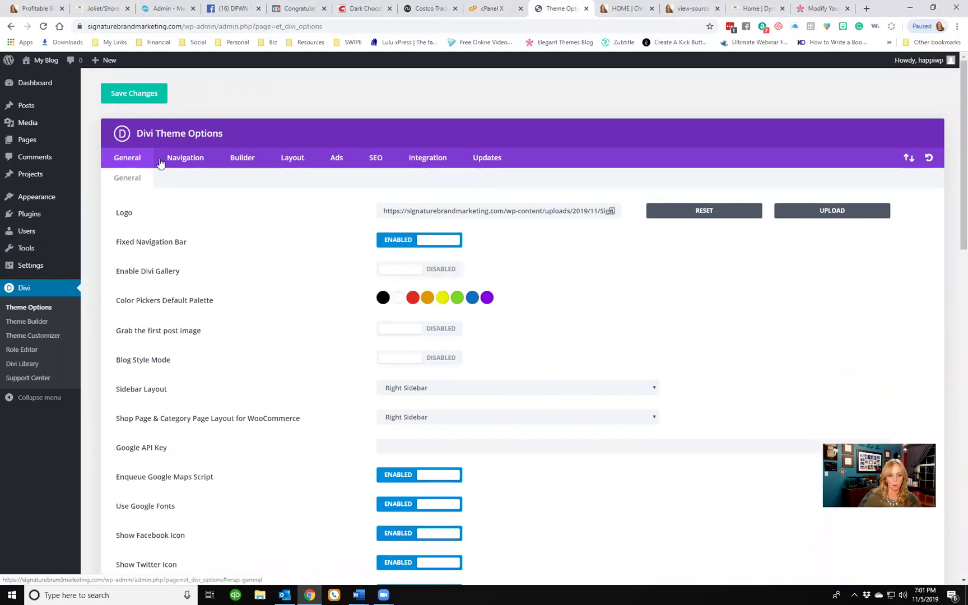
{"action": "left_click", "coordinate": [184, 159]}
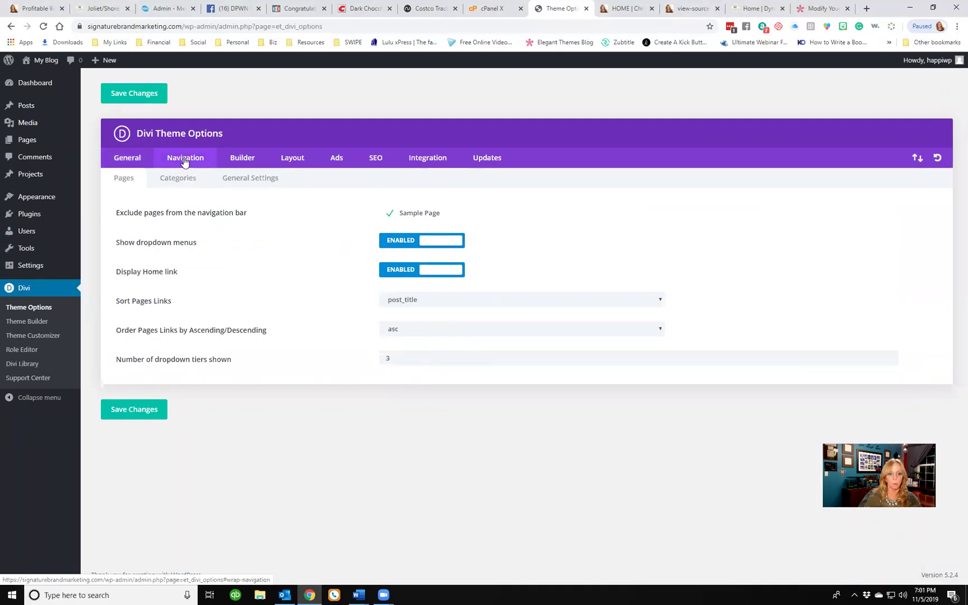
{"action": "left_click", "coordinate": [179, 178]}
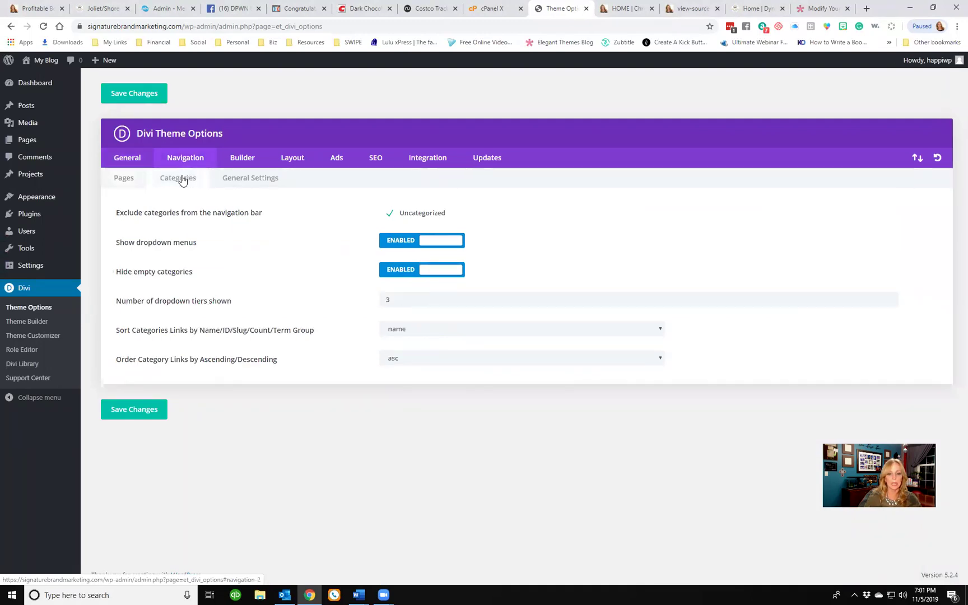
{"action": "left_click", "coordinate": [254, 165]}
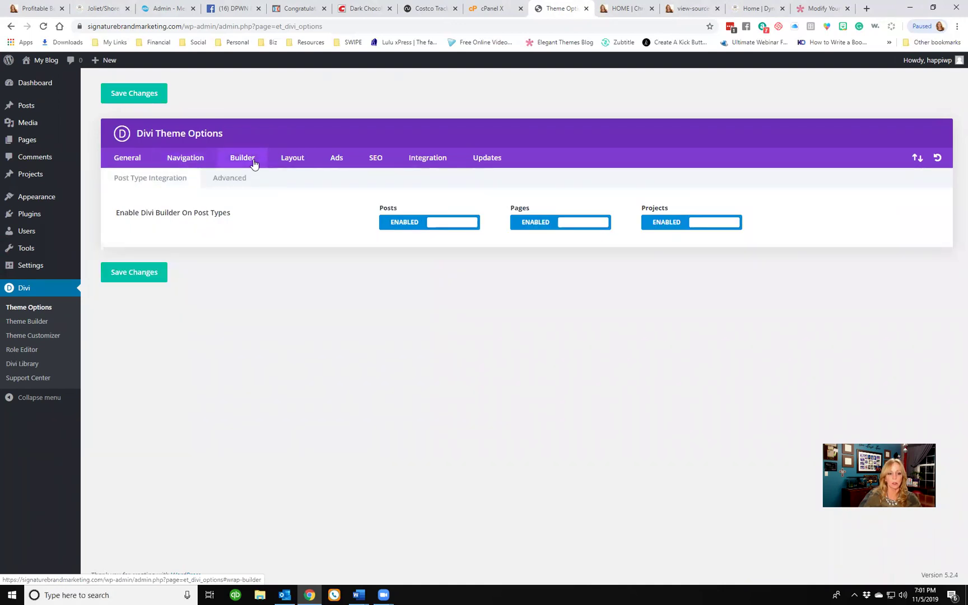
{"action": "left_click", "coordinate": [290, 162]}
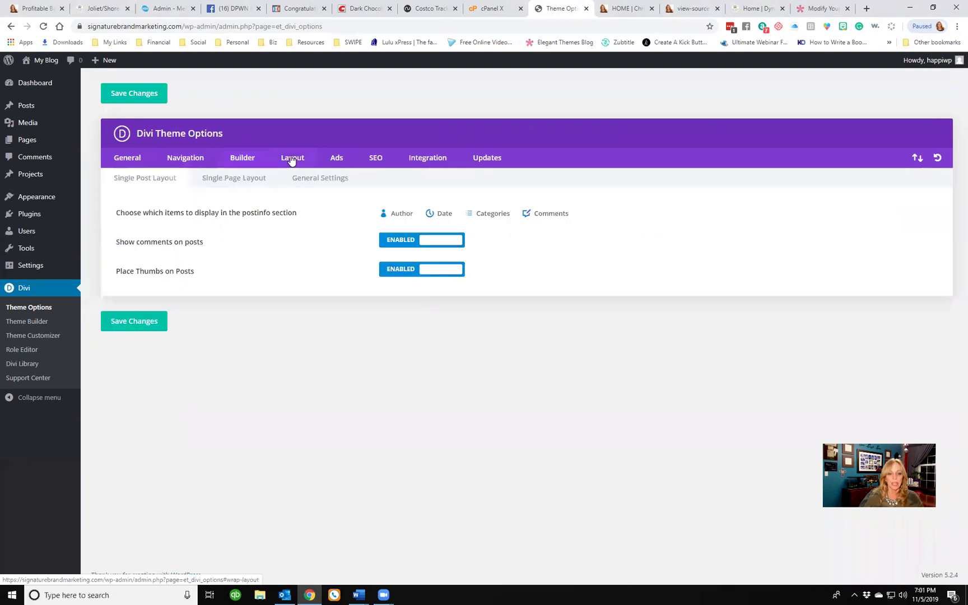
- Look over the ads, SEO, integration and updates settings in the Divi Theme Options
{"action": "left_click", "coordinate": [336, 160]}
{"action": "left_click", "coordinate": [384, 162]}
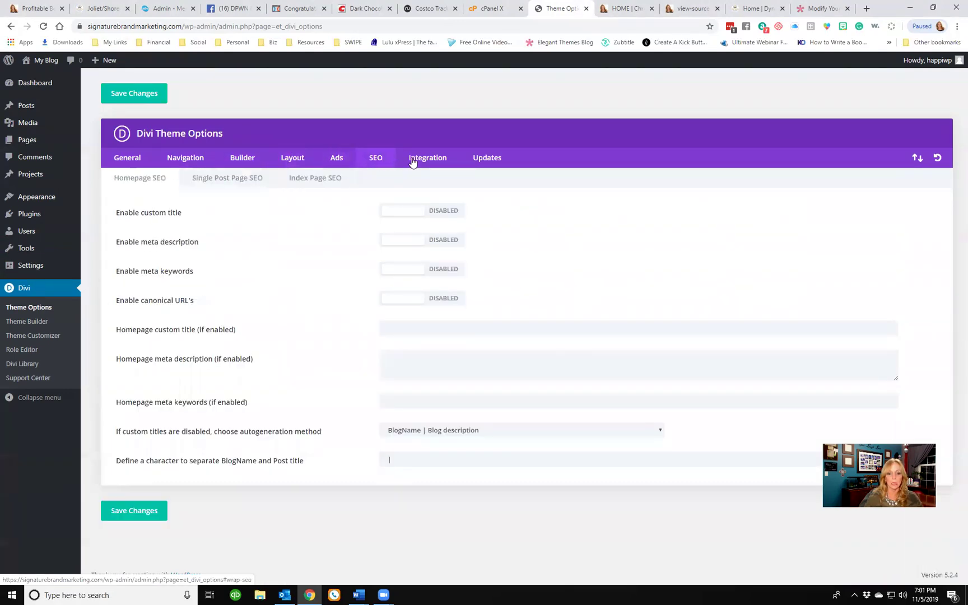
{"action": "left_click", "coordinate": [454, 163]}
{"action": "left_click", "coordinate": [494, 164]}
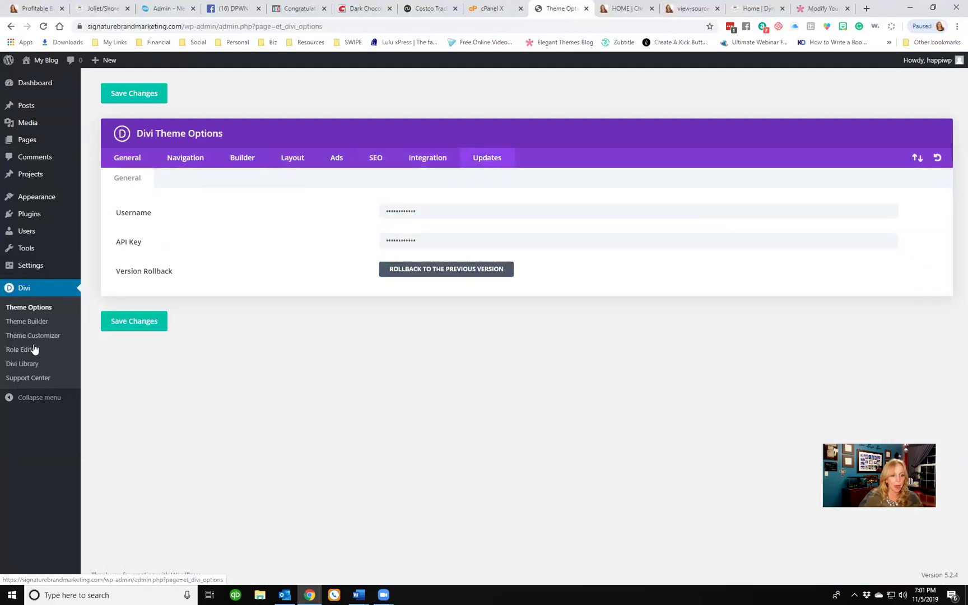
- Open the Divi Theme Builder, build a global header for the default website template, and save and exit the empty layout
{"action": "left_click", "coordinate": [35, 324]}
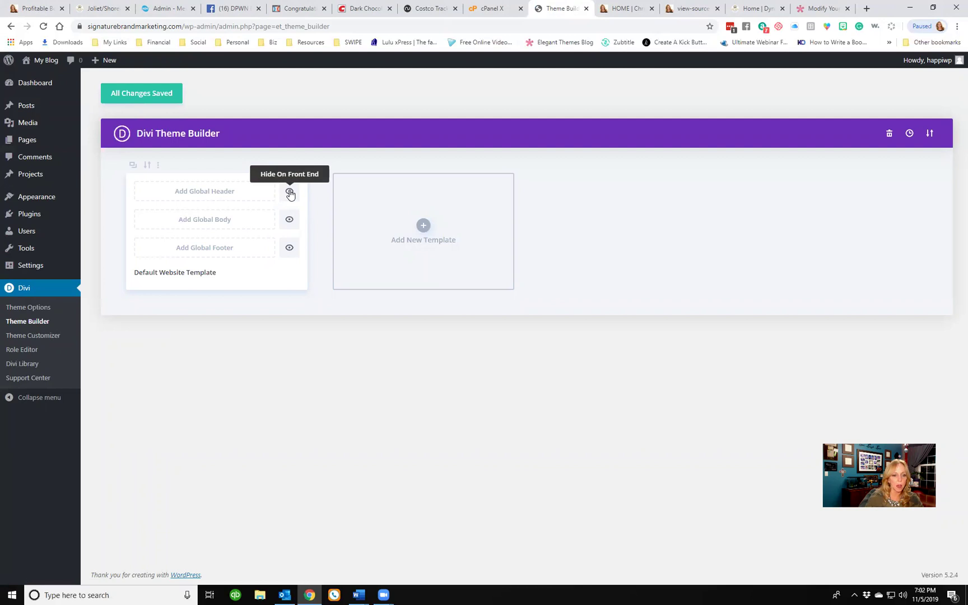
{"action": "left_click", "coordinate": [248, 197]}
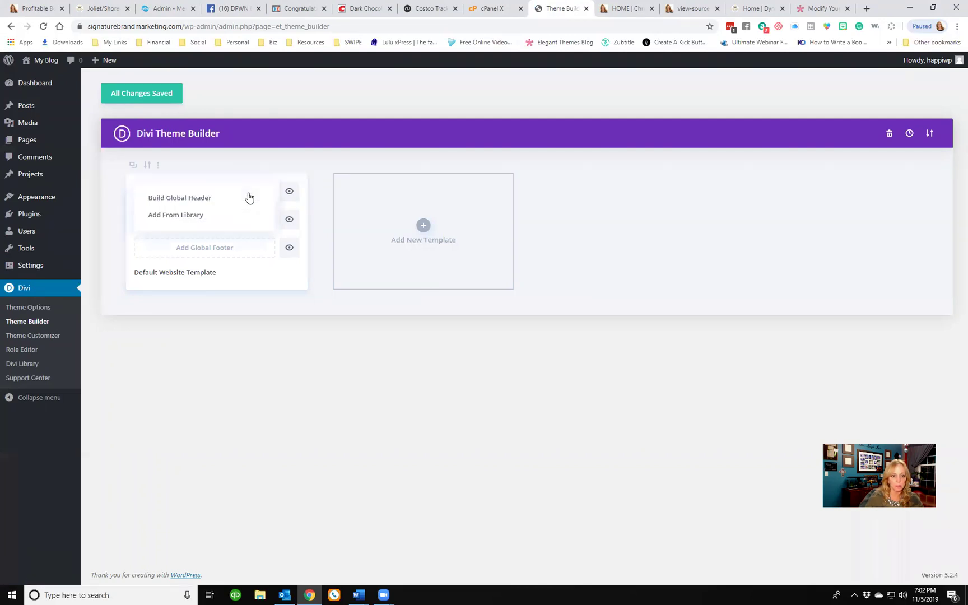
{"action": "left_click", "coordinate": [208, 200]}
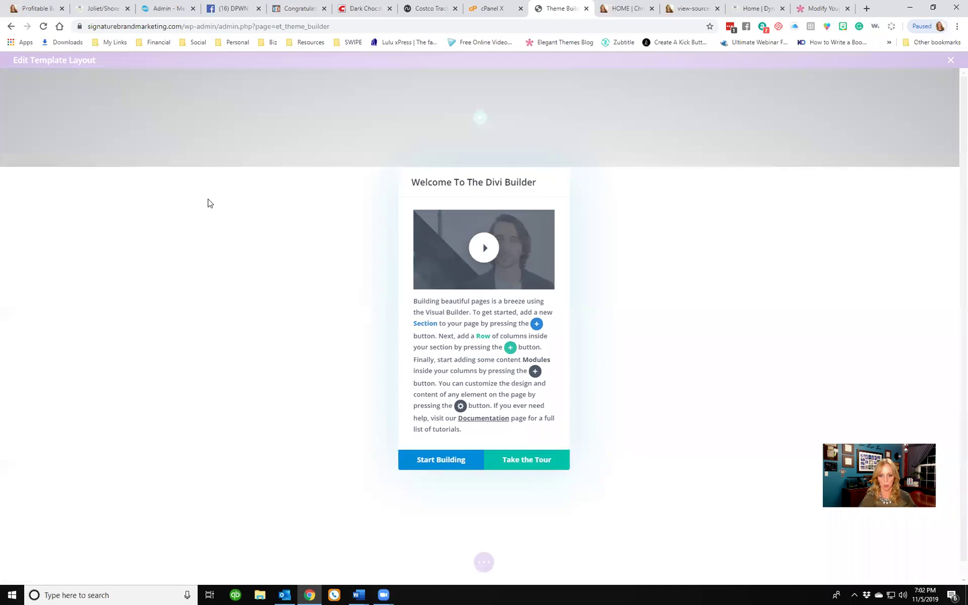
{"action": "left_click", "coordinate": [458, 461]}
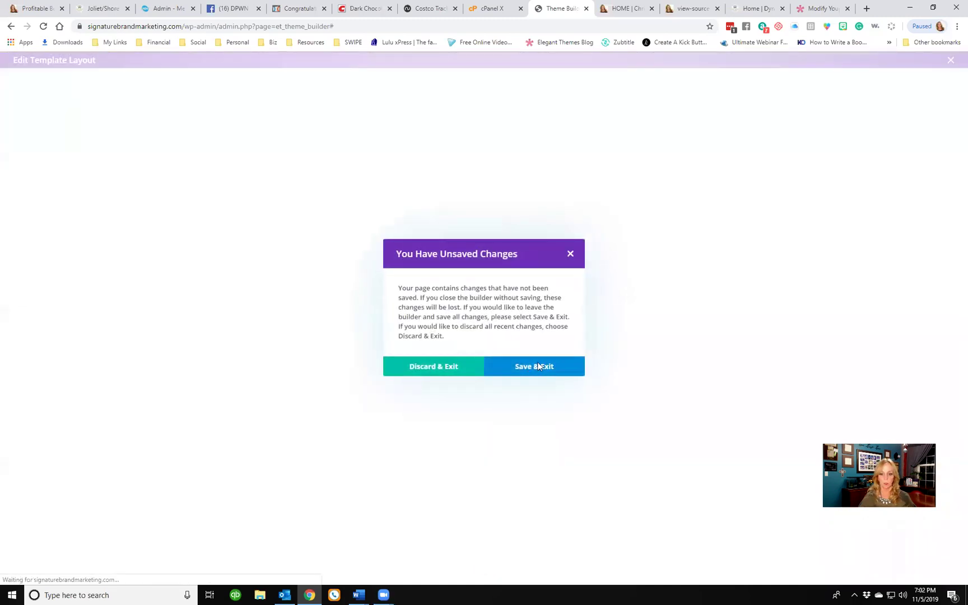
{"action": "left_click", "coordinate": [539, 370]}
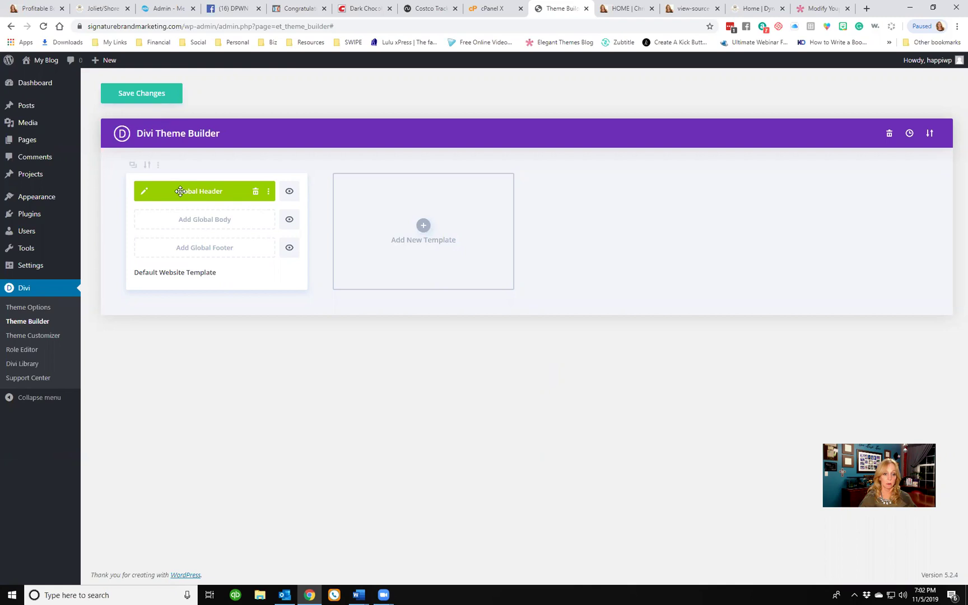
- Edit the global header, choose to build it from scratch and insert a single-column row without a module
{"action": "left_click", "coordinate": [143, 194]}
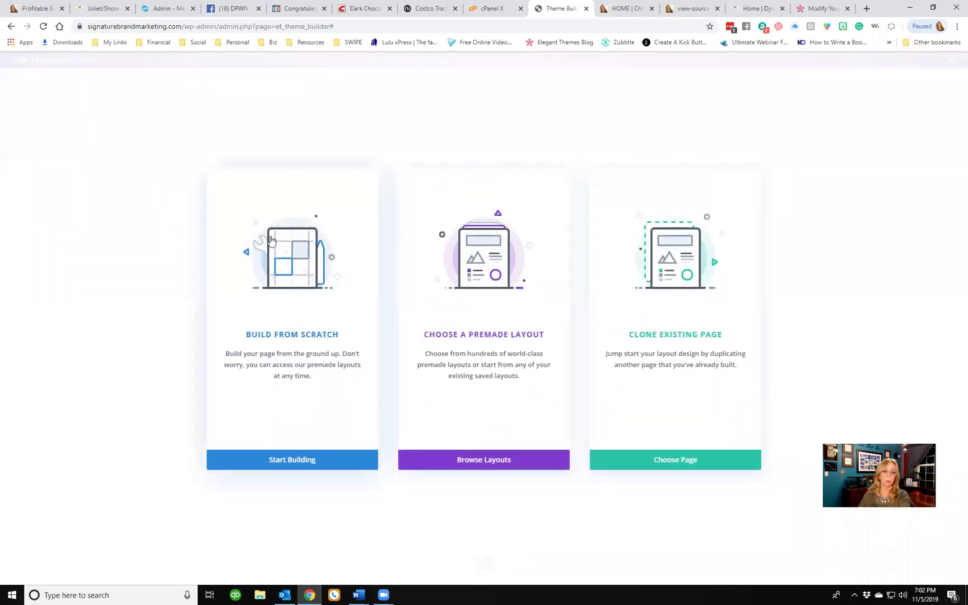
{"action": "left_click", "coordinate": [291, 263]}
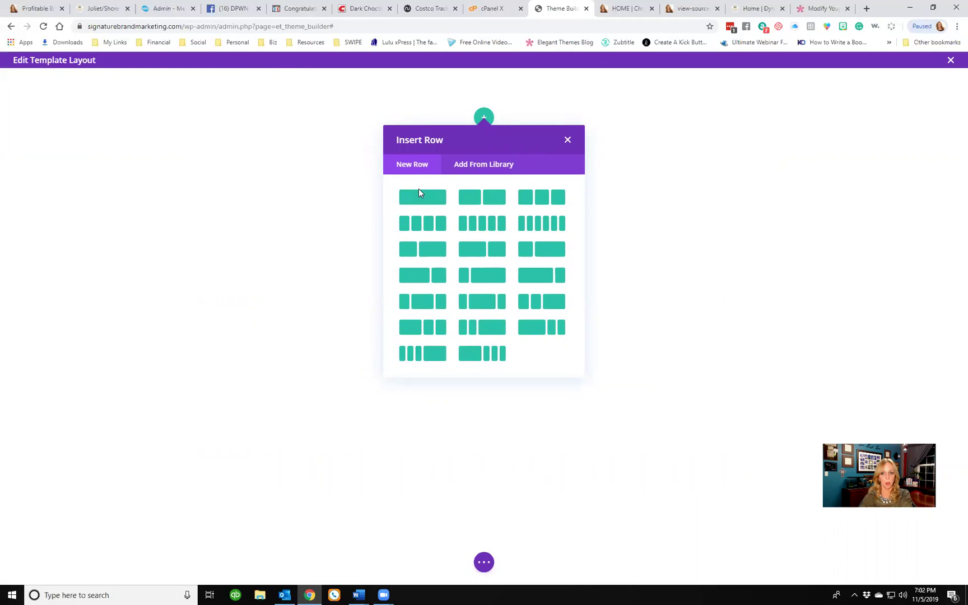
{"action": "left_click", "coordinate": [413, 200]}
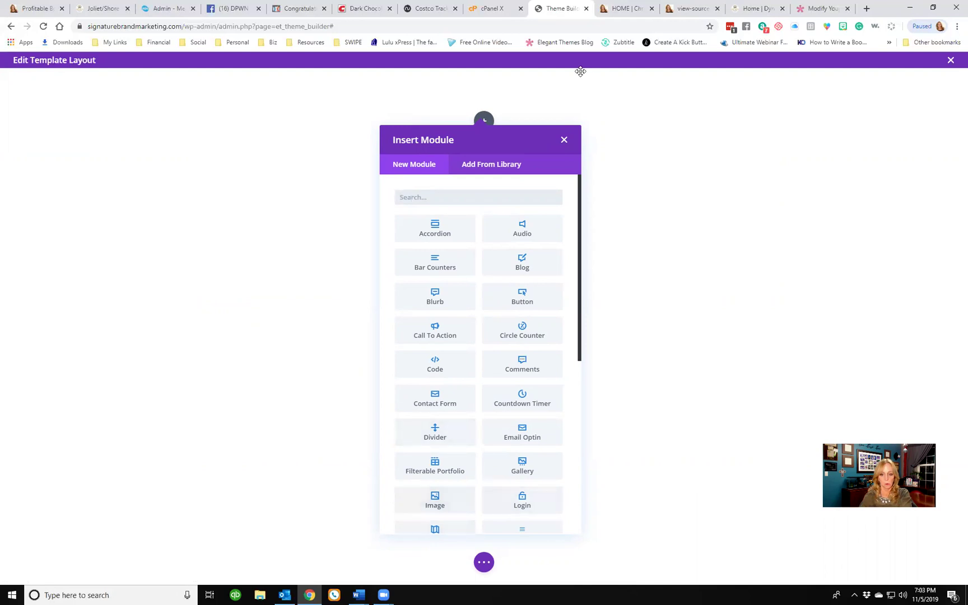
{"action": "left_click", "coordinate": [564, 139]}
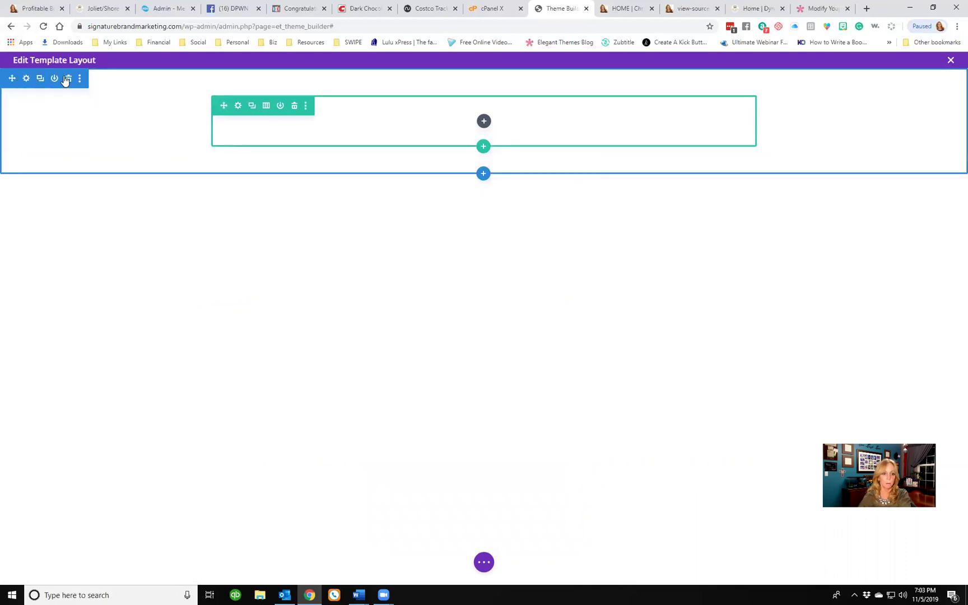
- Delete the section from the global header layout, then save and exit the layout editor
{"action": "left_click", "coordinate": [69, 79]}
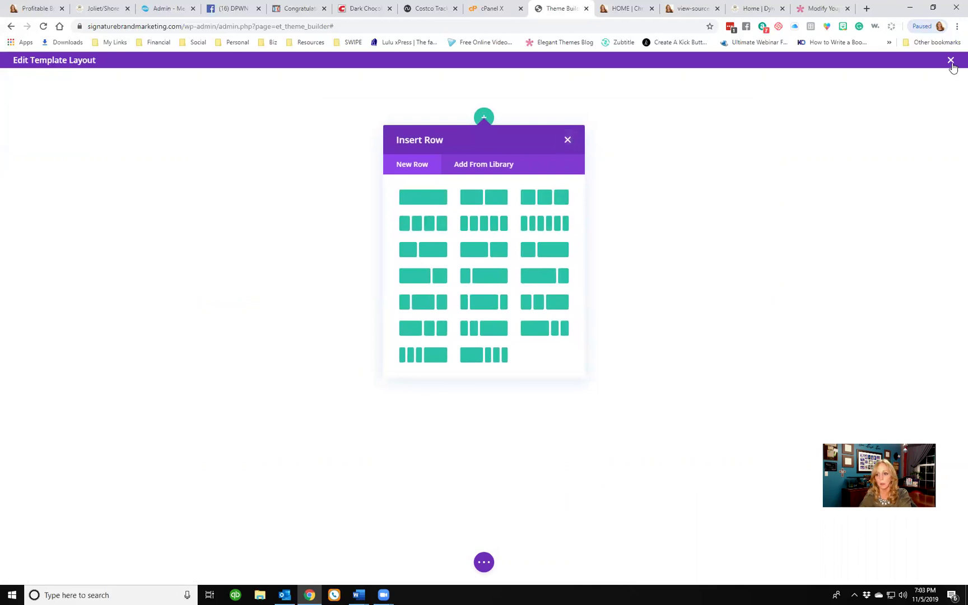
{"action": "left_click", "coordinate": [568, 139]}
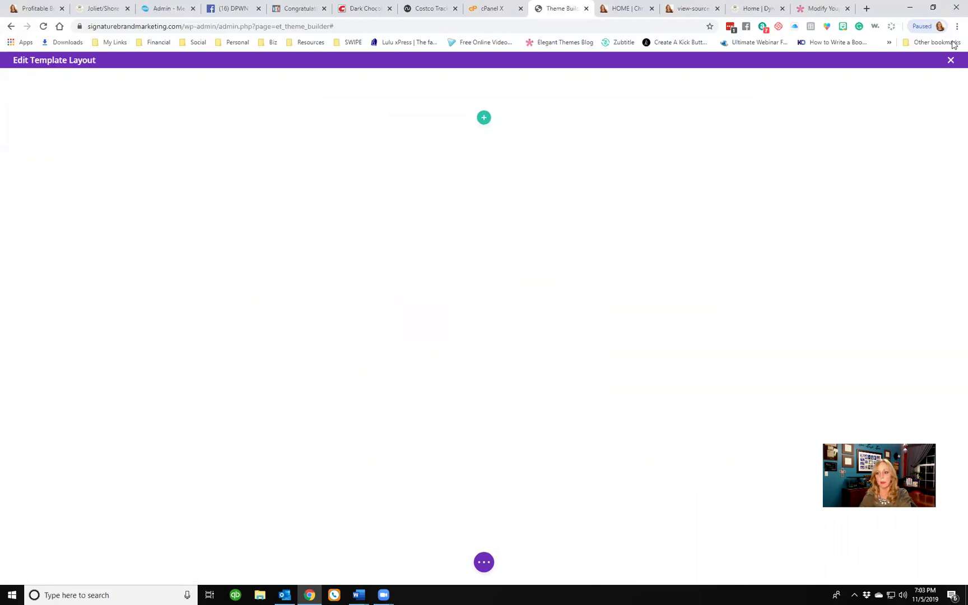
{"action": "left_click", "coordinate": [951, 61]}
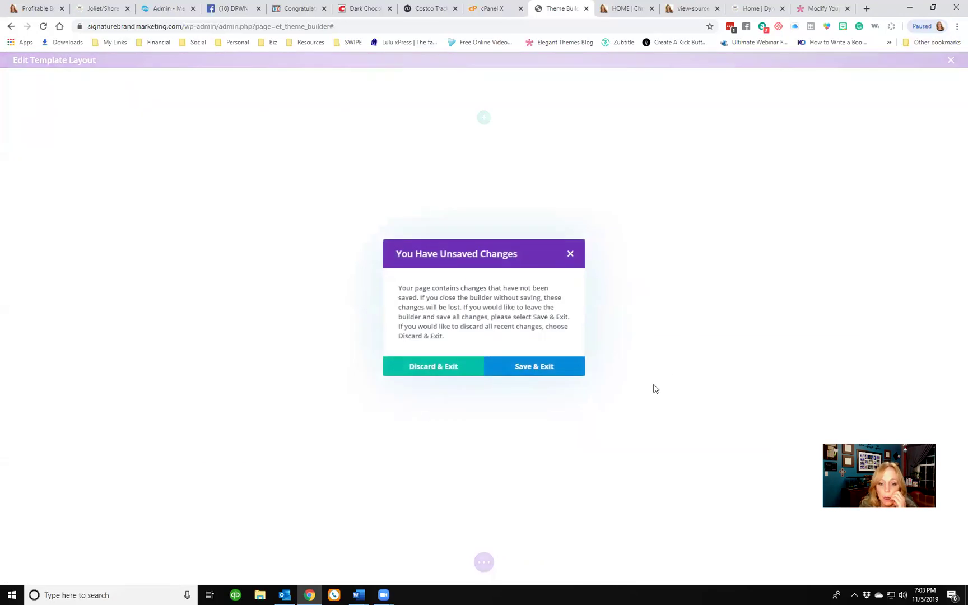
{"action": "left_click", "coordinate": [530, 368]}
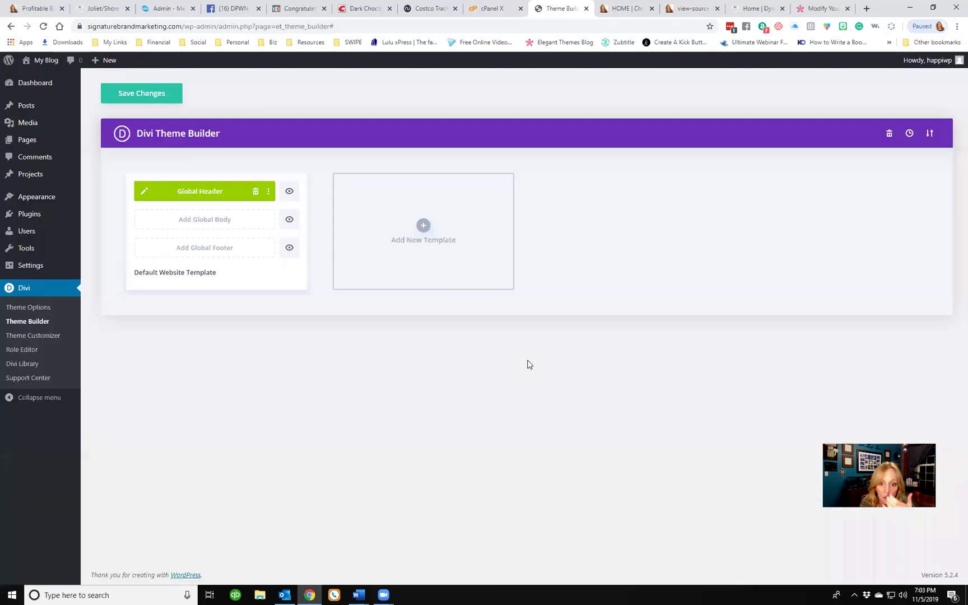
- Leave the Theme Builder without saving and open the general settings of the Theme Customizer
{"action": "left_click", "coordinate": [26, 335]}
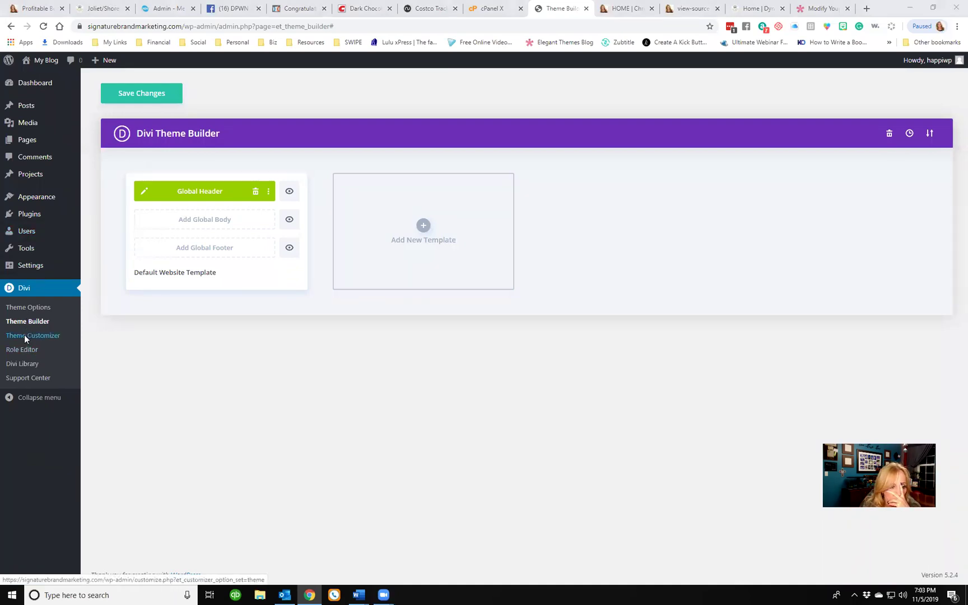
{"action": "left_click", "coordinate": [529, 83]}
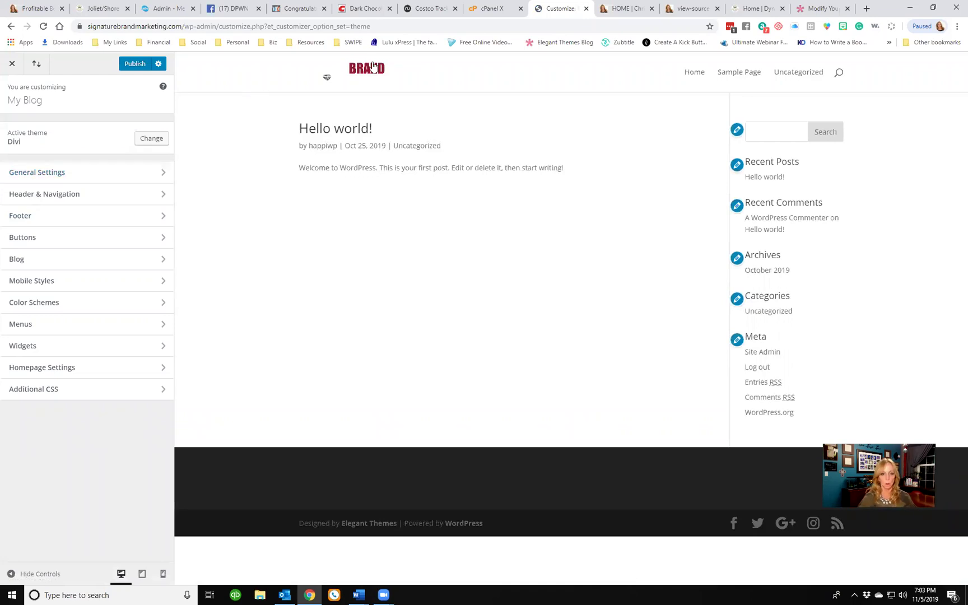
{"action": "left_click", "coordinate": [42, 176]}
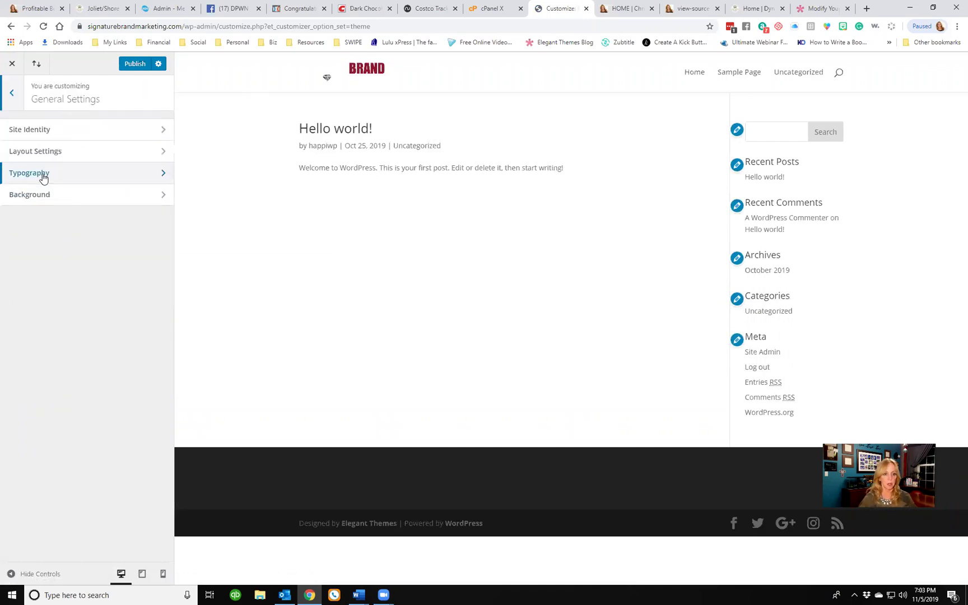
- In the site identity settings, set the site title to Signature Brand Marketing and the tagline to Building Profitable Brands with Impact
{"action": "left_click", "coordinate": [54, 129]}
{"action": "left_click_drag", "start_coordinate": [50, 149], "coordinate": [2, 153]}
{"action": "type", "text": "Signature Brand Marketing"}
{"action": "key", "text": "Tab"}
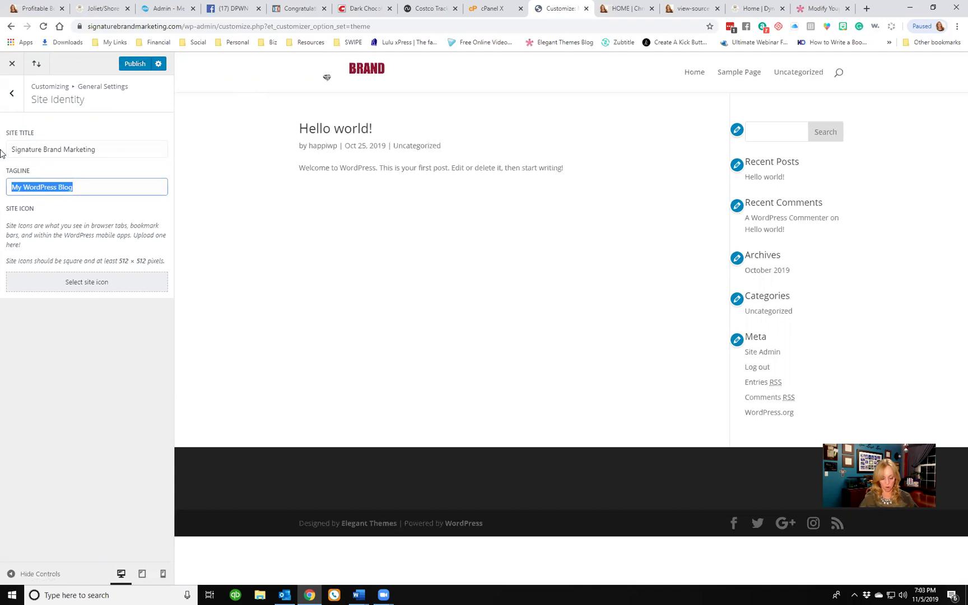
{"action": "type", "text": "Building "}
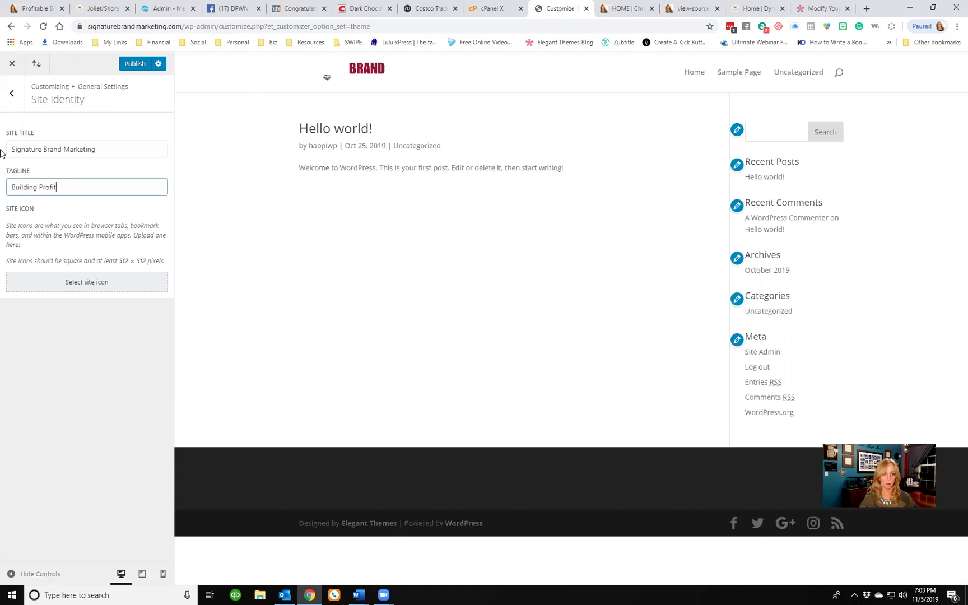
{"action": "type", "text": "Profitable Brands"}
{"action": "type", "text": "with Impact"}
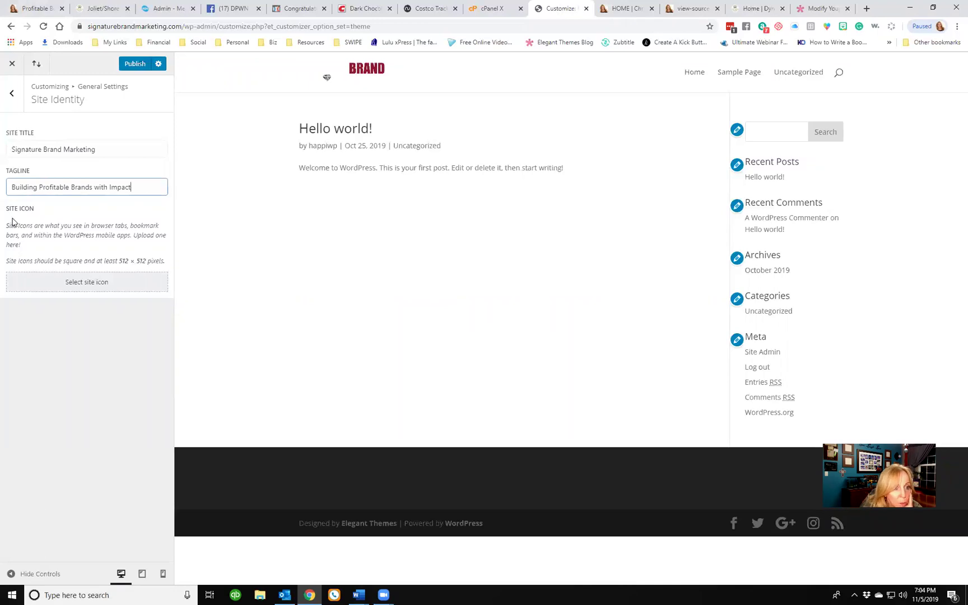
{"action": "left_click", "coordinate": [104, 347]}
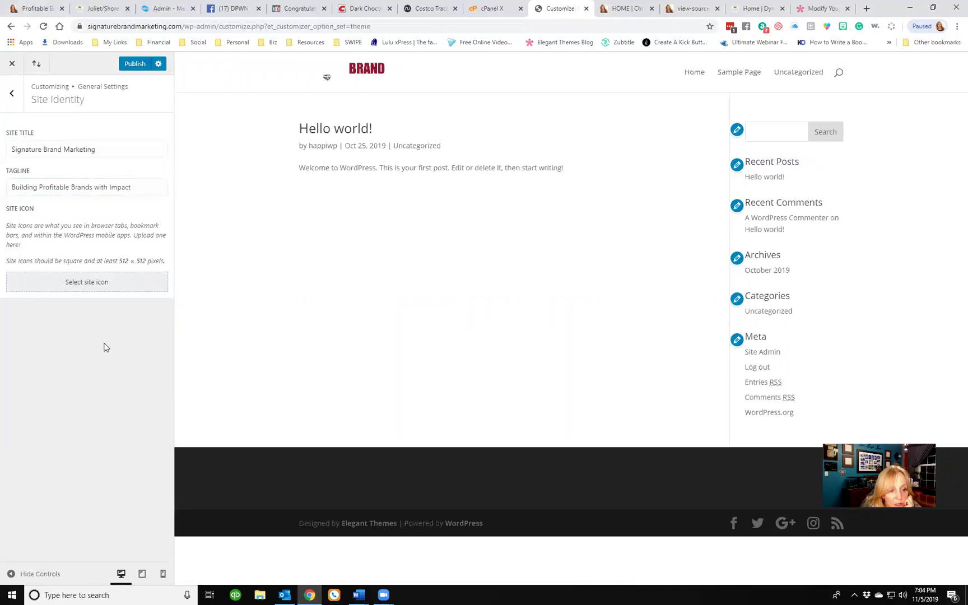
- Start selecting a site icon and open the file chooser for uploading a new image
{"action": "left_click", "coordinate": [79, 286]}
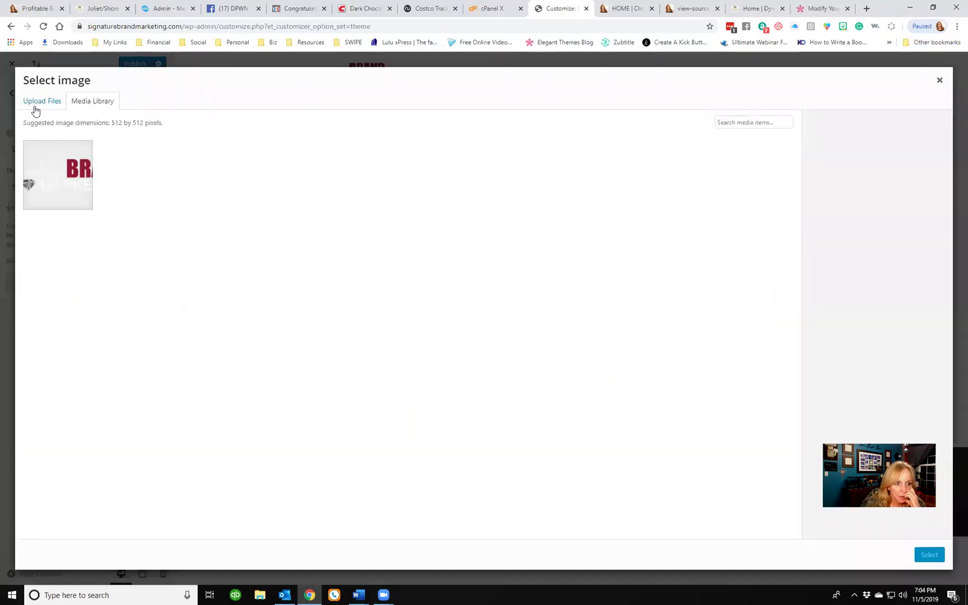
{"action": "left_click", "coordinate": [34, 106]}
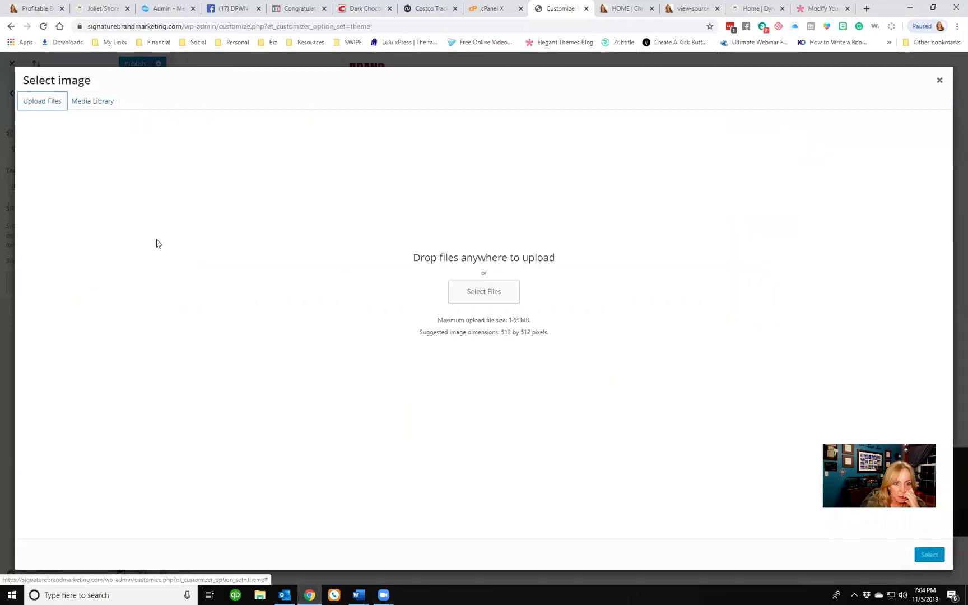
{"action": "left_click", "coordinate": [485, 292]}
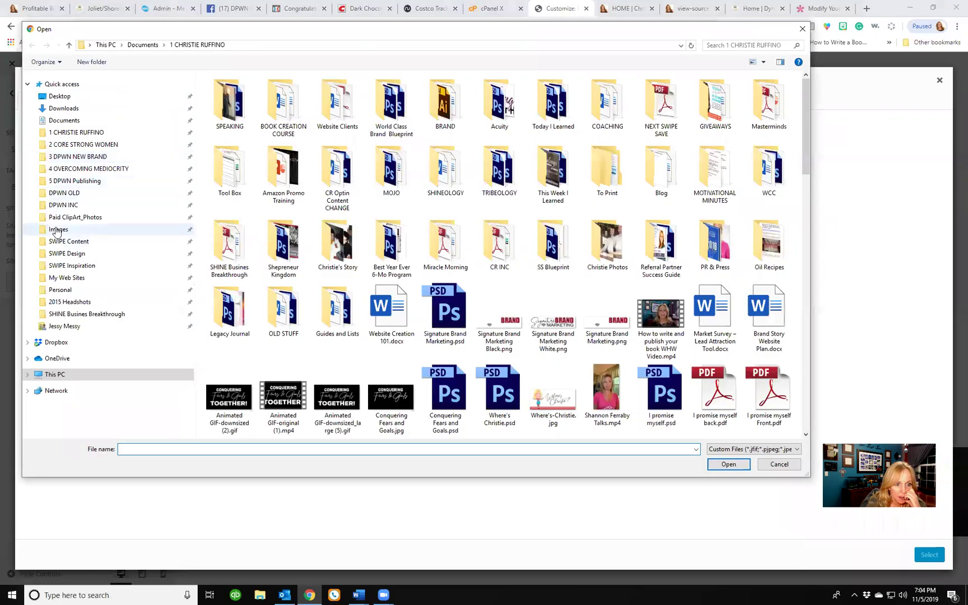
- Look through the Images folder for a picture suitable as the site icon
{"action": "left_click", "coordinate": [56, 233]}
{"action": "scroll", "coordinate": [673, 291], "scroll_direction": "down", "scroll_amount": 5}
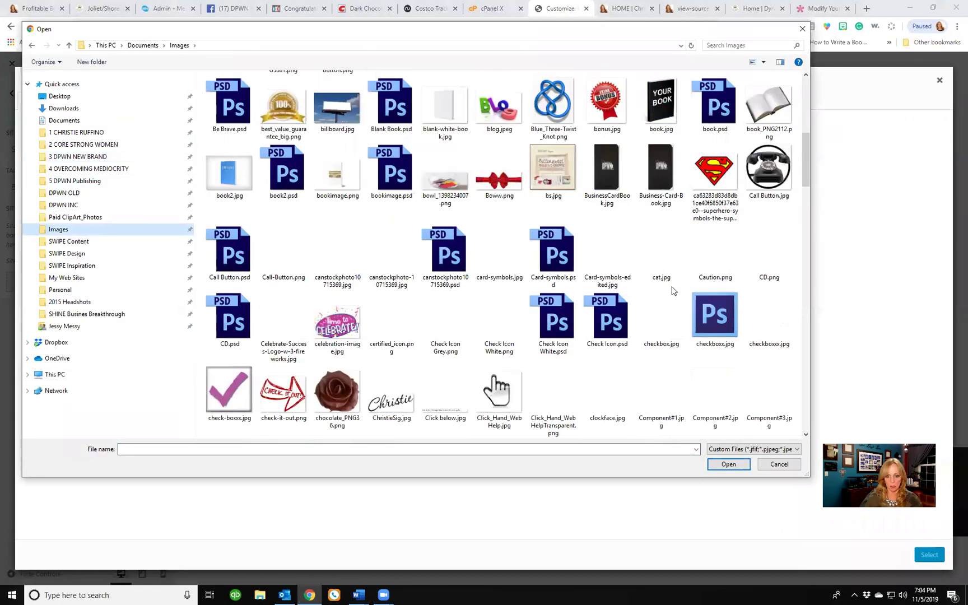
{"action": "scroll", "coordinate": [673, 291], "scroll_direction": "down", "scroll_amount": 3}
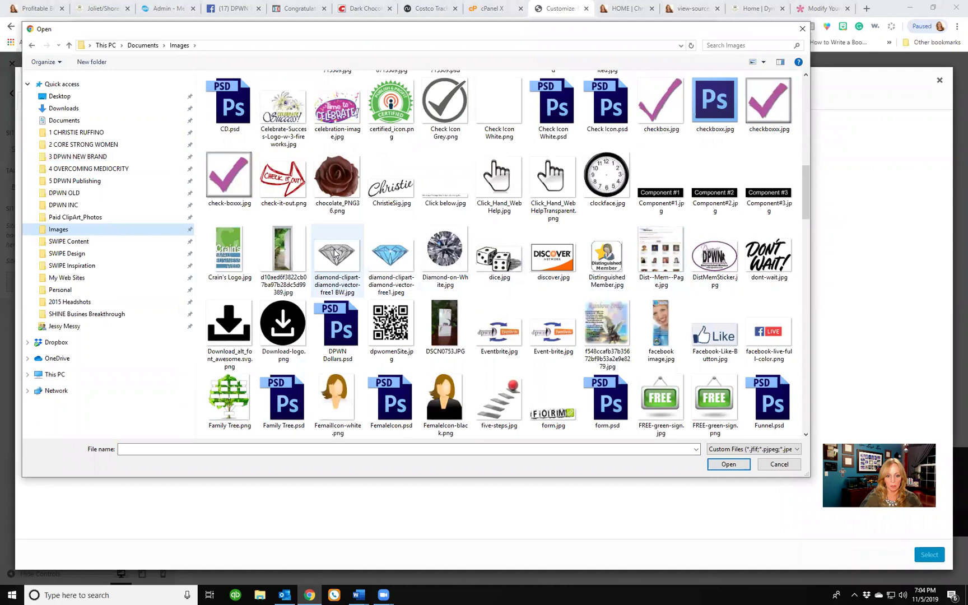
{"action": "scroll", "coordinate": [334, 253], "scroll_direction": "up", "scroll_amount": 5}
{"action": "scroll", "coordinate": [335, 254], "scroll_direction": "up", "scroll_amount": 3}
{"action": "scroll", "coordinate": [335, 253], "scroll_direction": "down", "scroll_amount": 12}
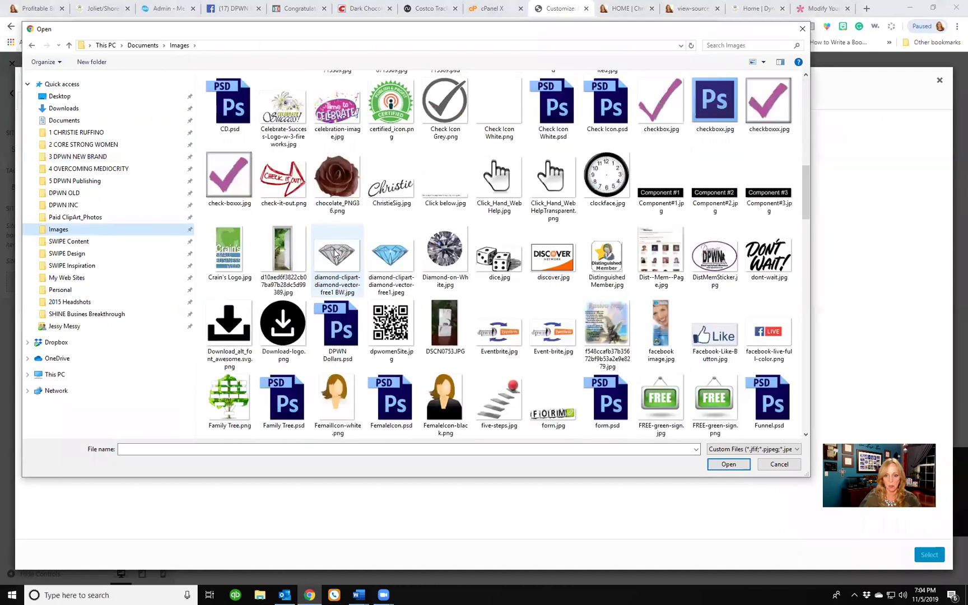
{"action": "scroll", "coordinate": [335, 254], "scroll_direction": "down", "scroll_amount": 3}
{"action": "scroll", "coordinate": [335, 253], "scroll_direction": "up", "scroll_amount": 10}
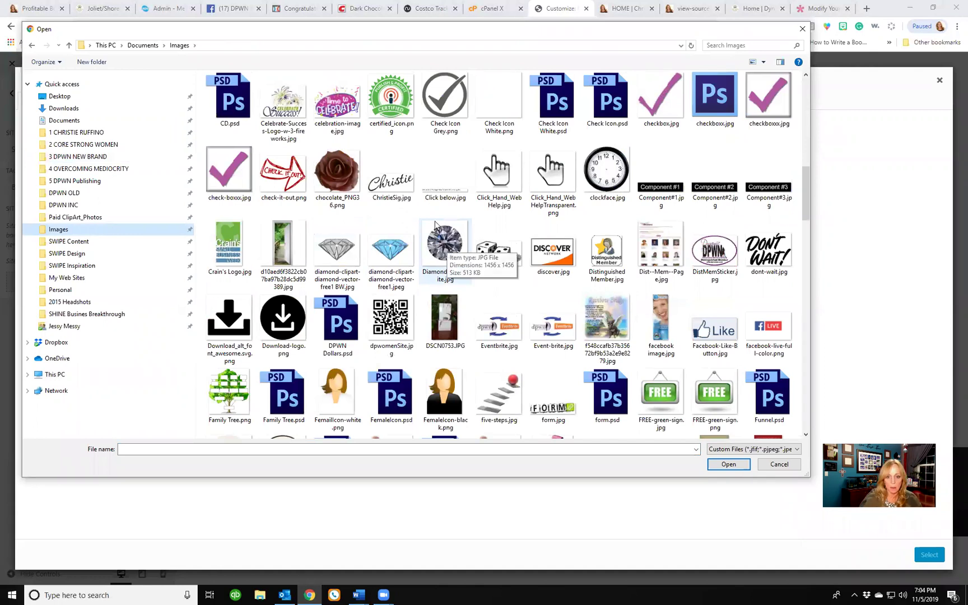
{"action": "scroll", "coordinate": [403, 258], "scroll_direction": "down", "scroll_amount": 15}
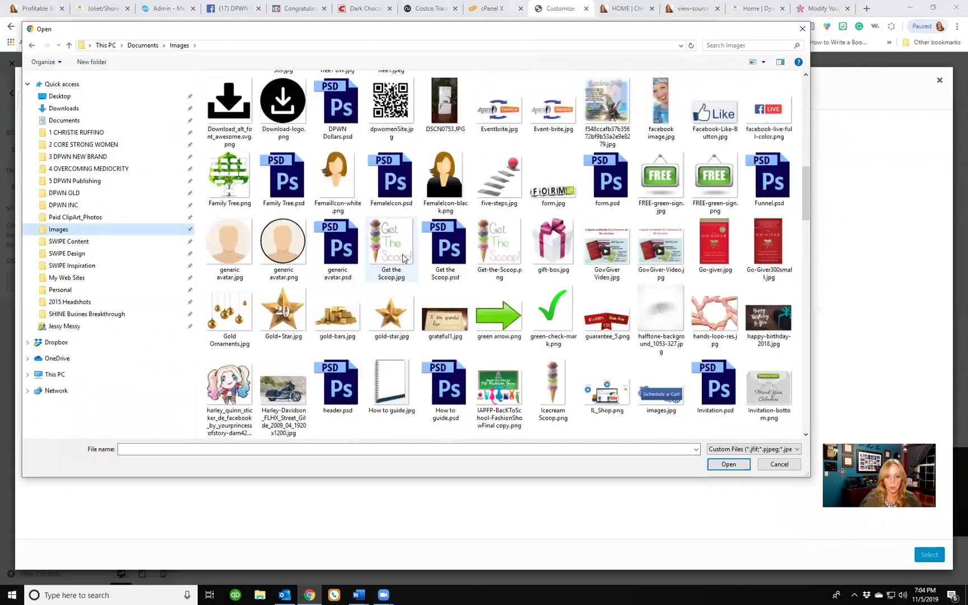
{"action": "scroll", "coordinate": [404, 258], "scroll_direction": "down", "scroll_amount": 5}
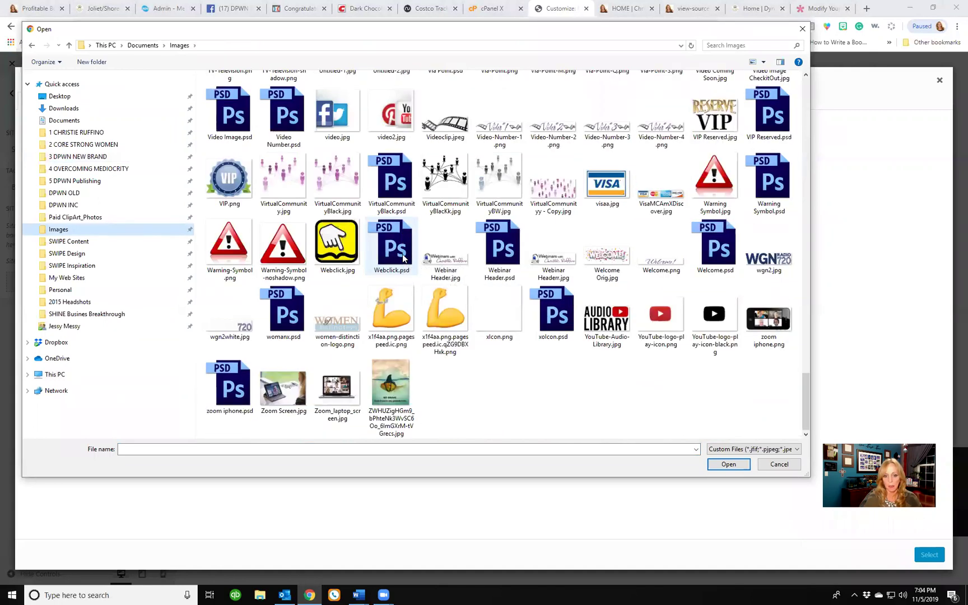
{"action": "scroll", "coordinate": [404, 257], "scroll_direction": "up", "scroll_amount": 5}
{"action": "scroll", "coordinate": [403, 258], "scroll_direction": "up", "scroll_amount": 20}
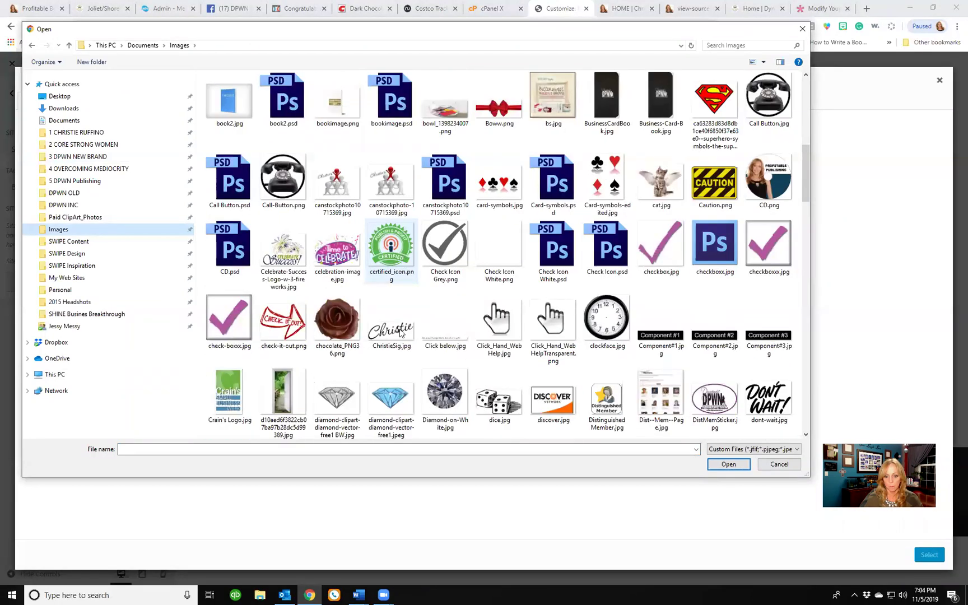
{"action": "scroll", "coordinate": [403, 373], "scroll_direction": "up", "scroll_amount": 10}
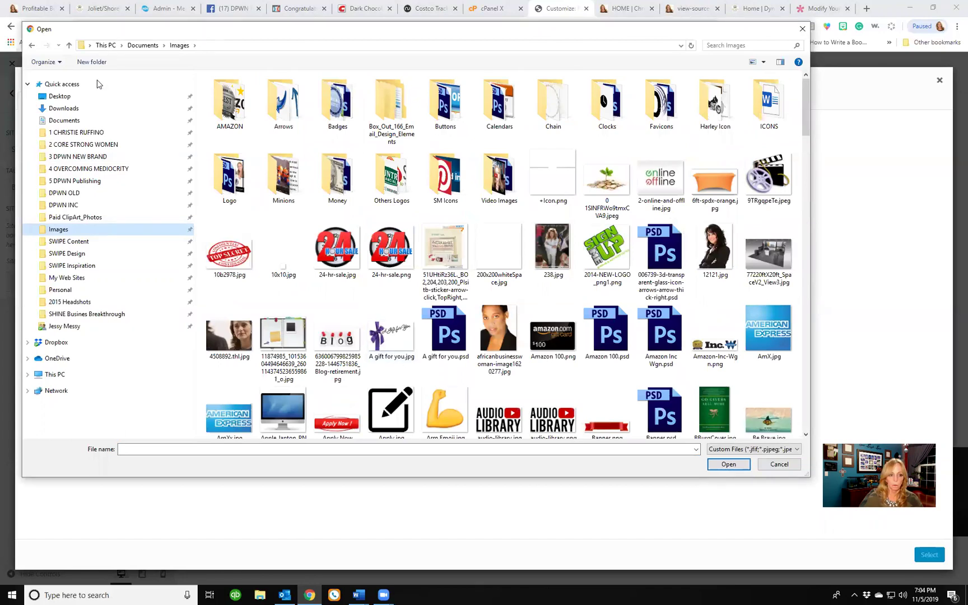
- Look through the BRAND folder and its My Brand Logo & Images subfolder for a site icon picture, and leave the file chooser without picking one
{"action": "left_click", "coordinate": [90, 134]}
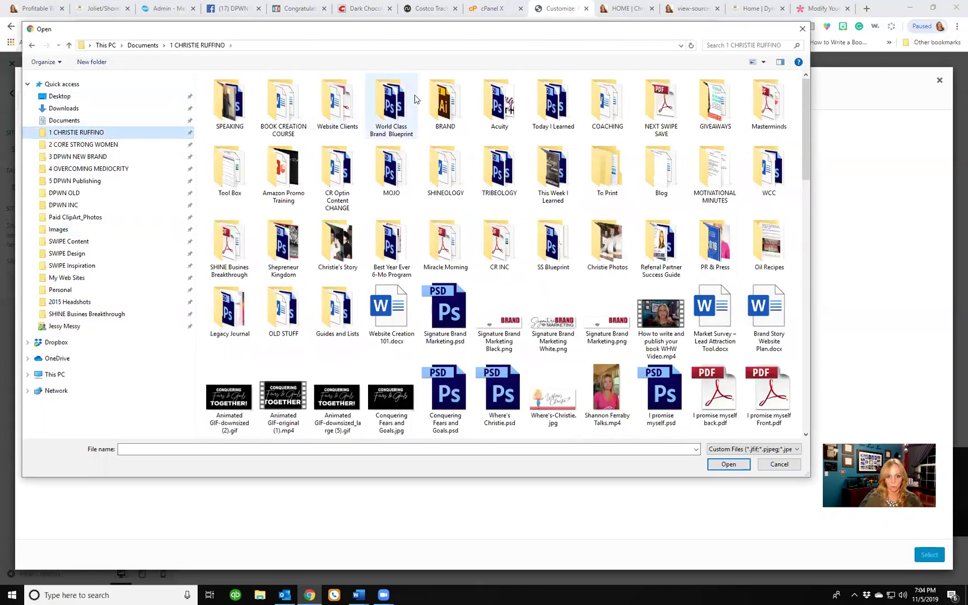
{"action": "double_click", "coordinate": [441, 99]}
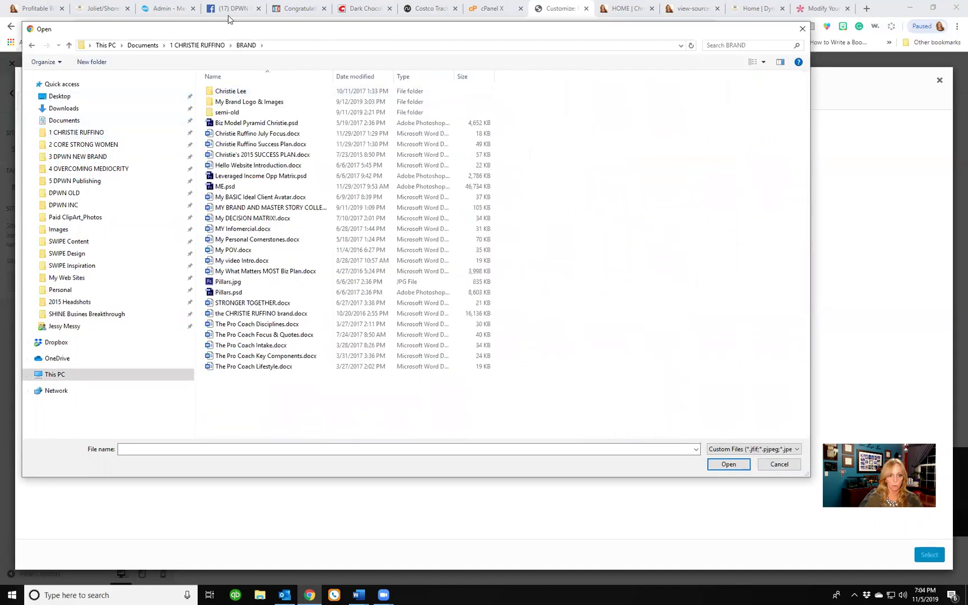
{"action": "left_click", "coordinate": [768, 61]}
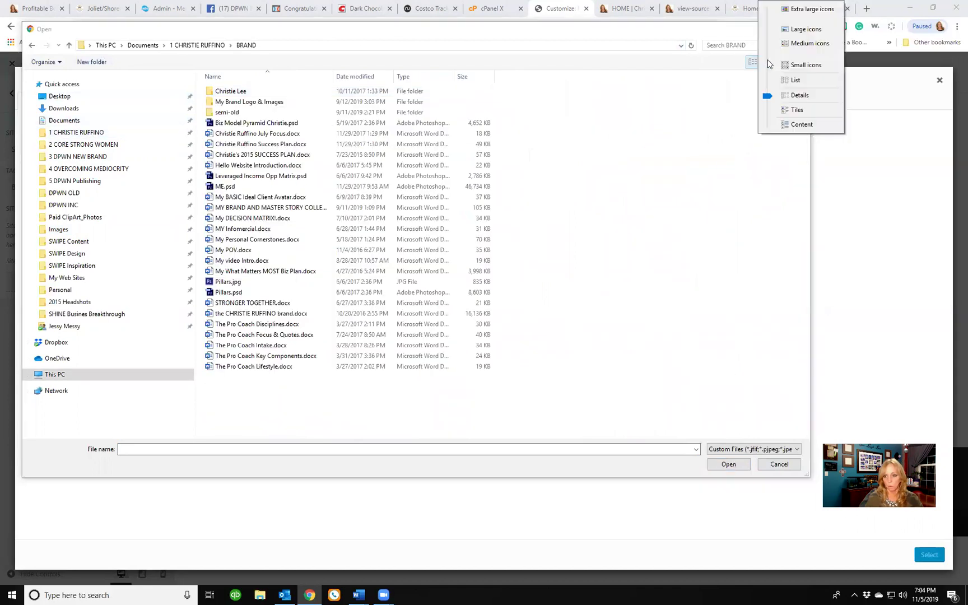
{"action": "left_click", "coordinate": [805, 29]}
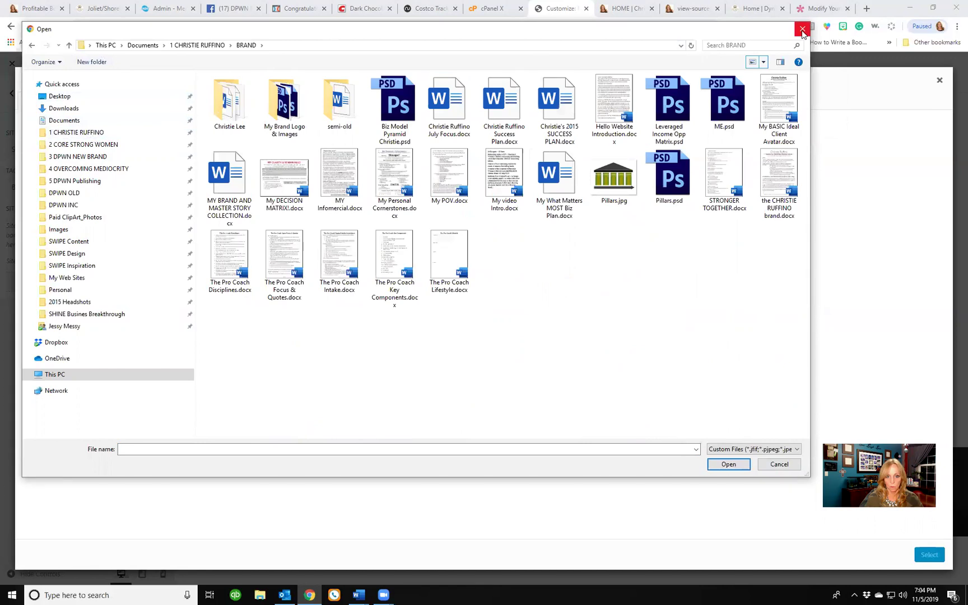
{"action": "left_click", "coordinate": [196, 45]}
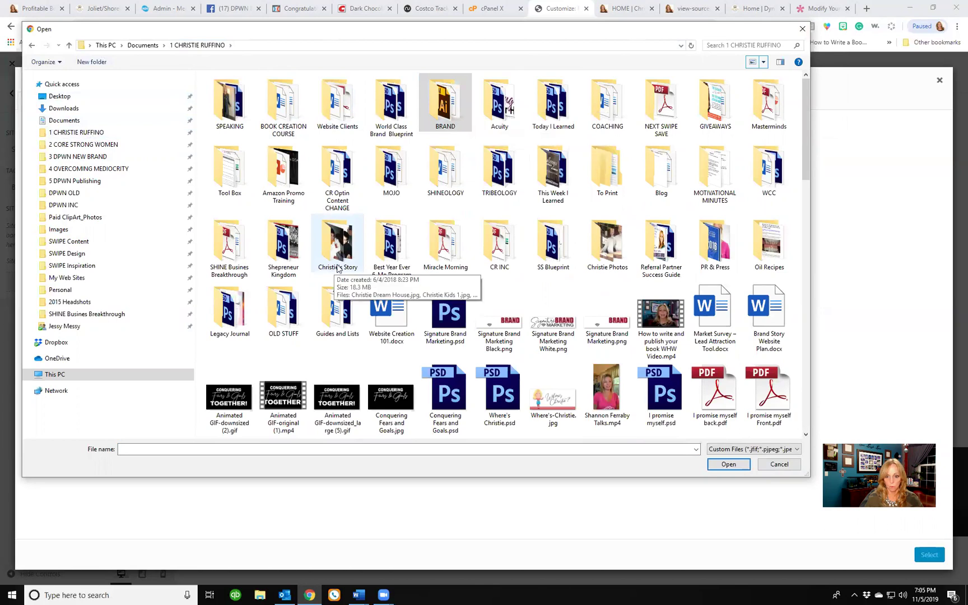
{"action": "double_click", "coordinate": [437, 101]}
{"action": "double_click", "coordinate": [289, 99]}
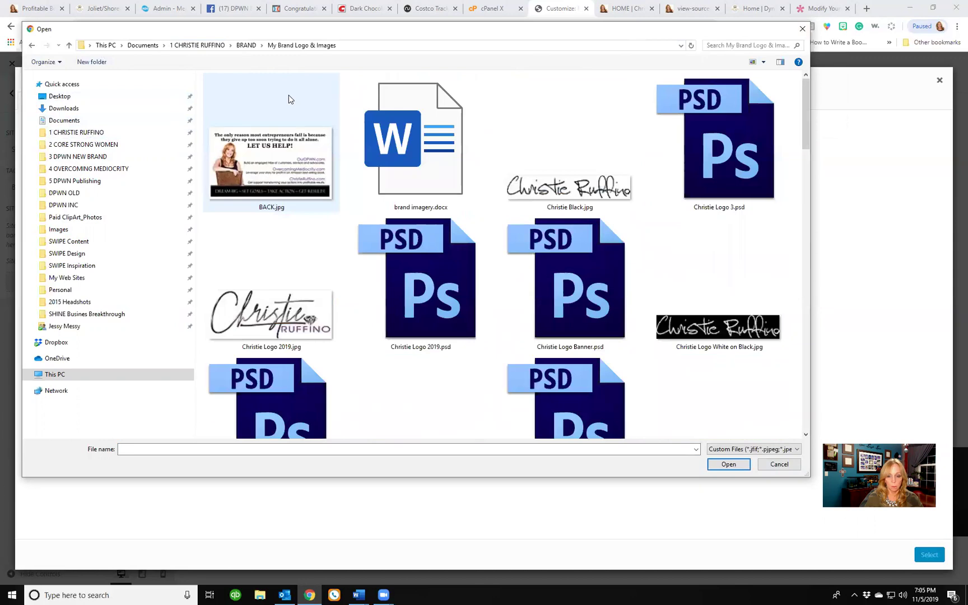
{"action": "scroll", "coordinate": [447, 184], "scroll_direction": "down", "scroll_amount": 3}
{"action": "scroll", "coordinate": [446, 186], "scroll_direction": "down", "scroll_amount": 4}
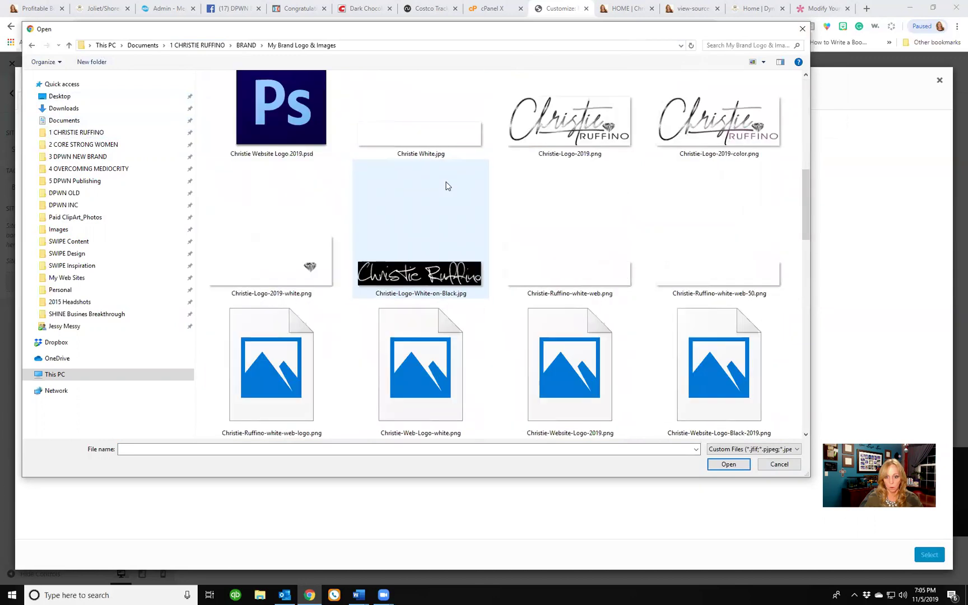
{"action": "scroll", "coordinate": [333, 270], "scroll_direction": "down", "scroll_amount": 4}
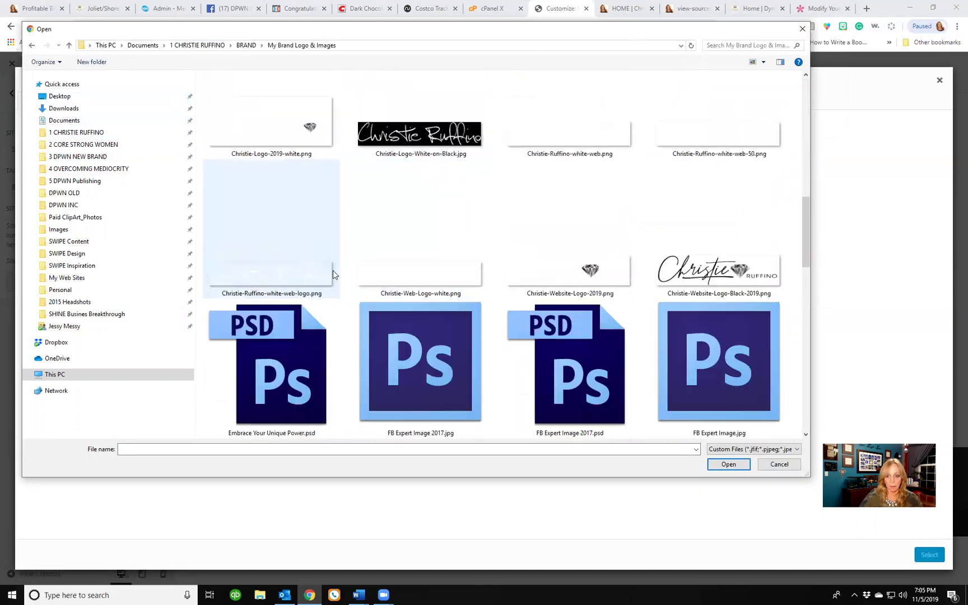
{"action": "left_click", "coordinate": [765, 62]}
{"action": "left_click", "coordinate": [796, 82]}
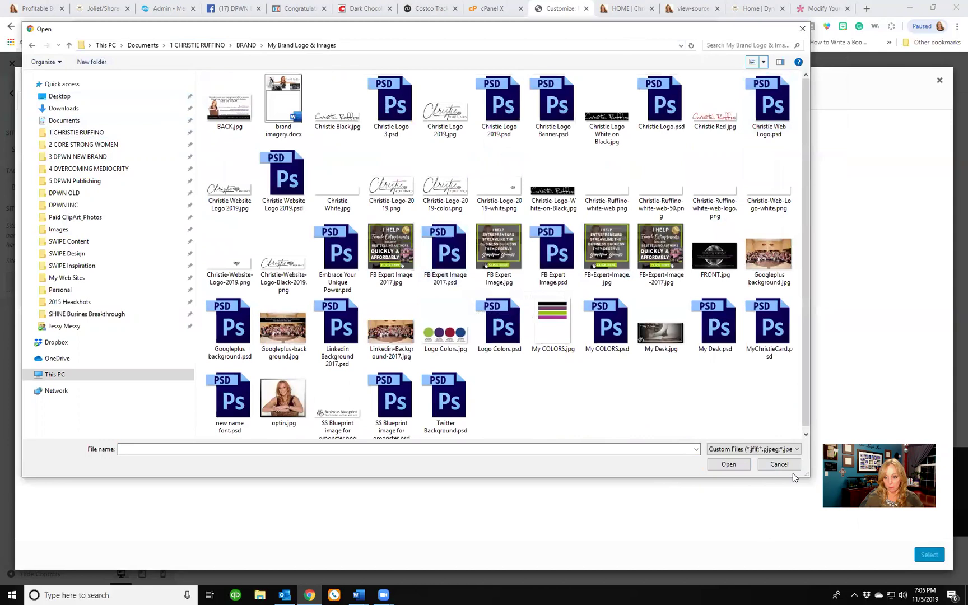
{"action": "left_click", "coordinate": [790, 465]}
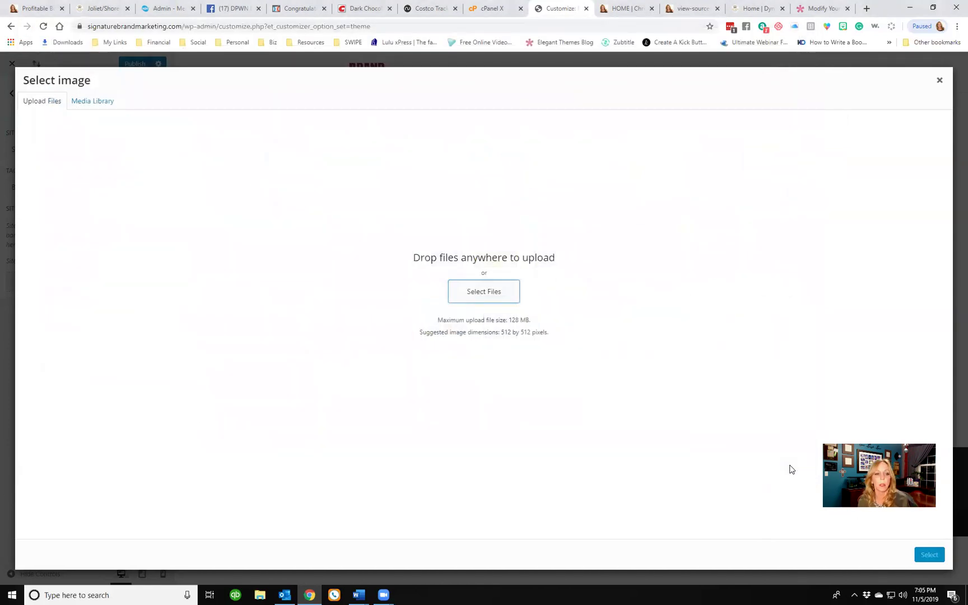
- Upload the small circular portrait PNG, whose file name ends in _s, from the 2015 Headshots folder to the media library
{"action": "left_click", "coordinate": [496, 295]}
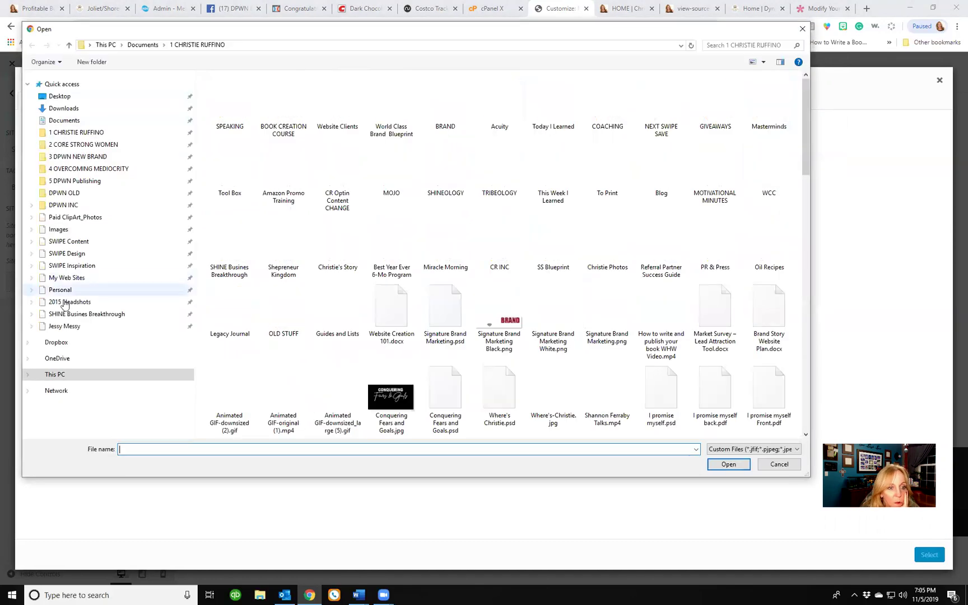
{"action": "left_click", "coordinate": [68, 303]}
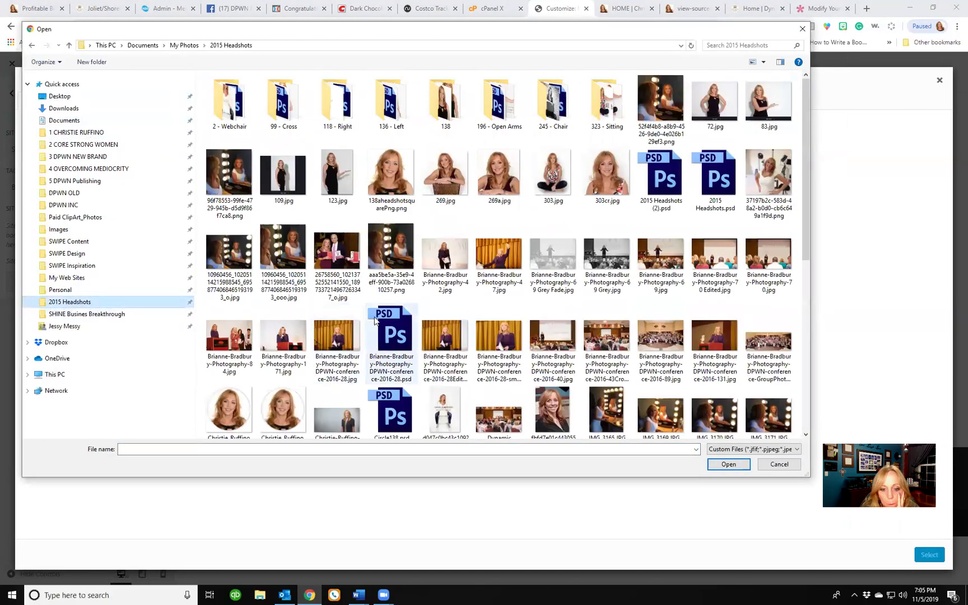
{"action": "scroll", "coordinate": [359, 311], "scroll_direction": "down", "scroll_amount": 2}
{"action": "left_click", "coordinate": [277, 274]}
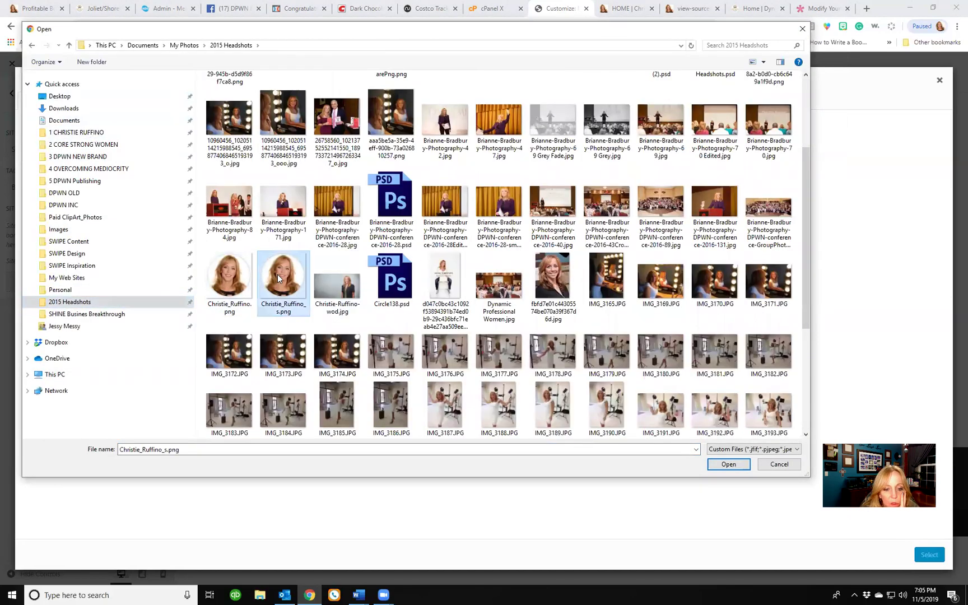
{"action": "left_click", "coordinate": [728, 465]}
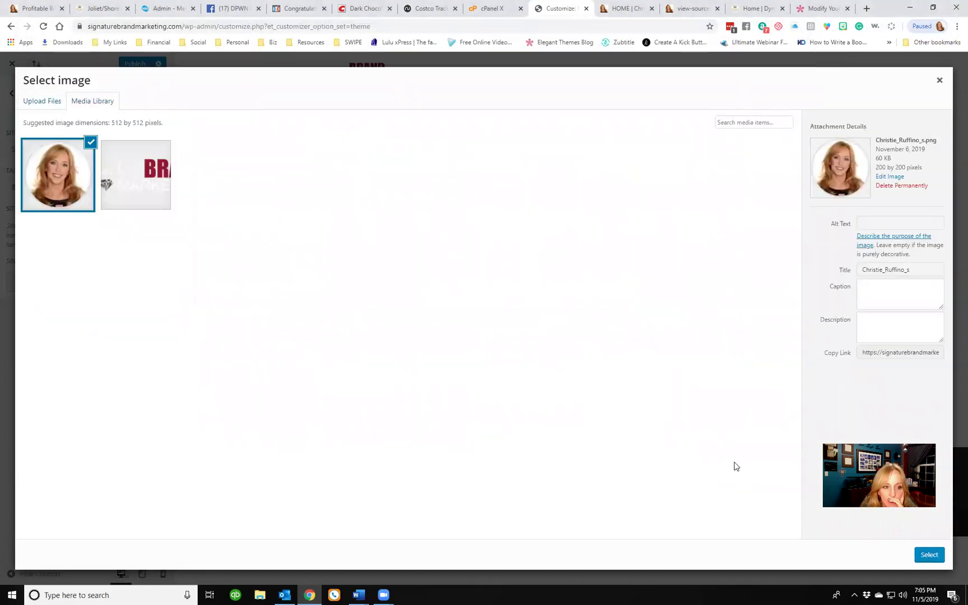
- Use the uploaded portrait as the site icon without cropping it, and publish the site identity changes
{"action": "left_click", "coordinate": [931, 558]}
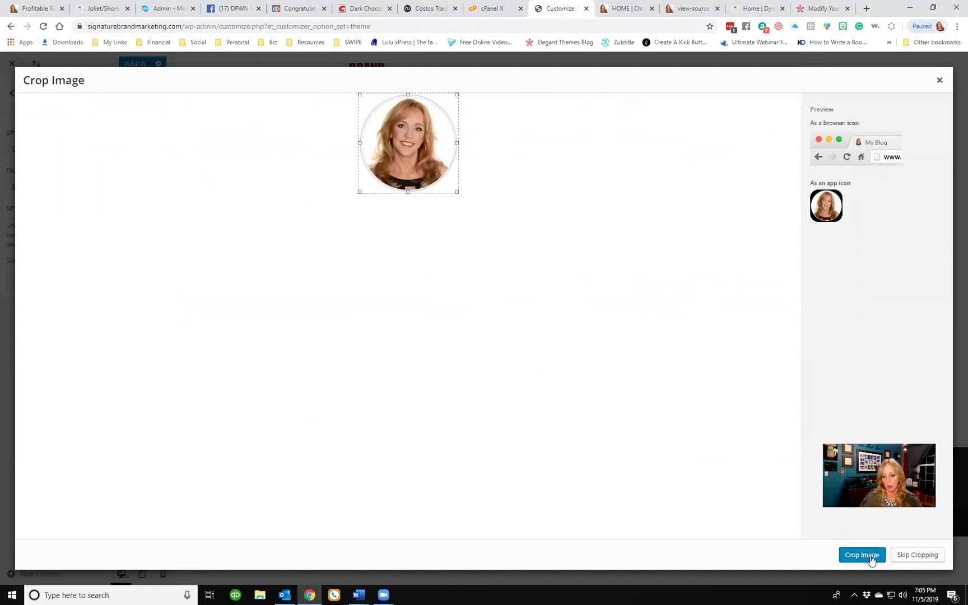
{"action": "left_click", "coordinate": [916, 555]}
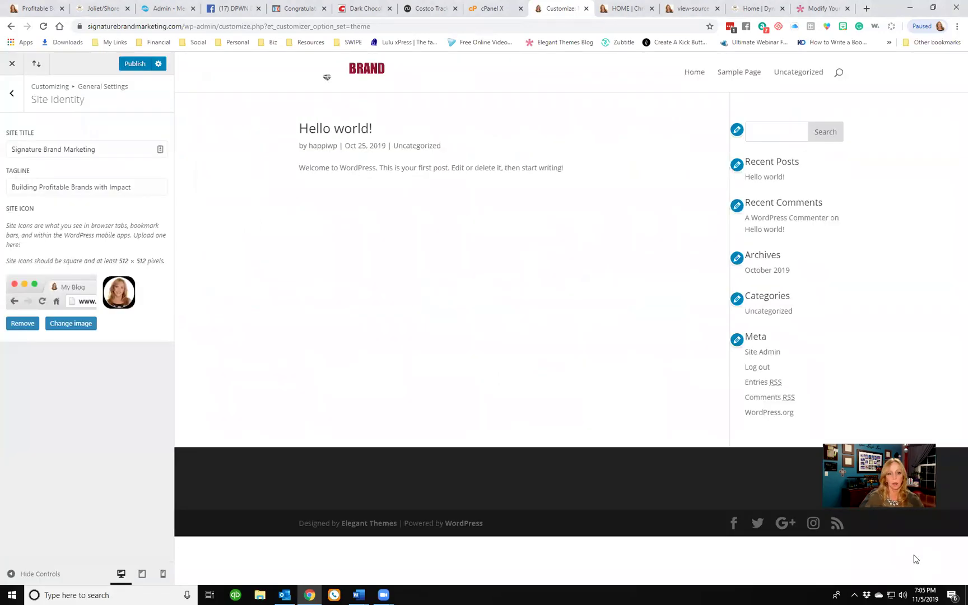
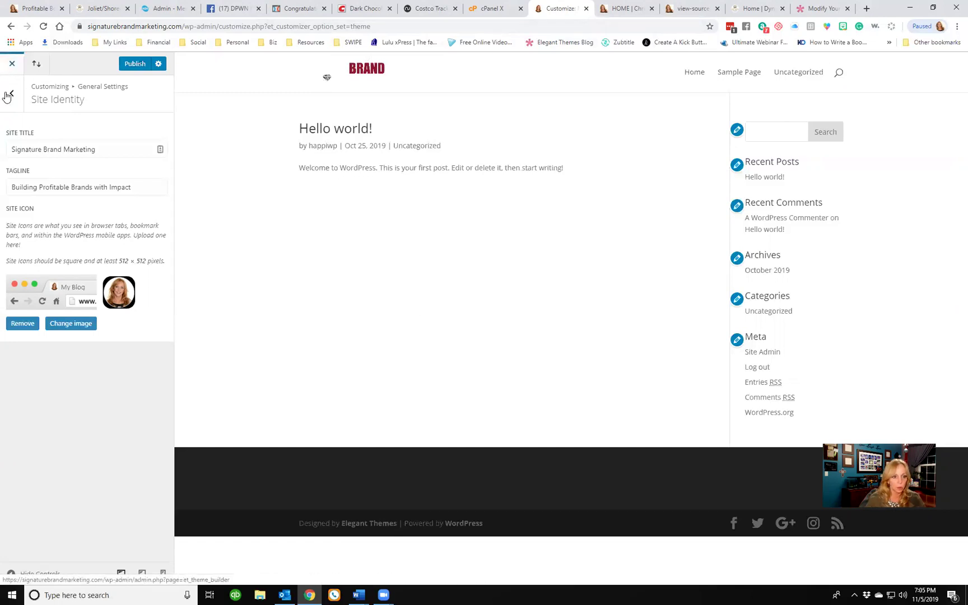
{"action": "left_click", "coordinate": [136, 65]}
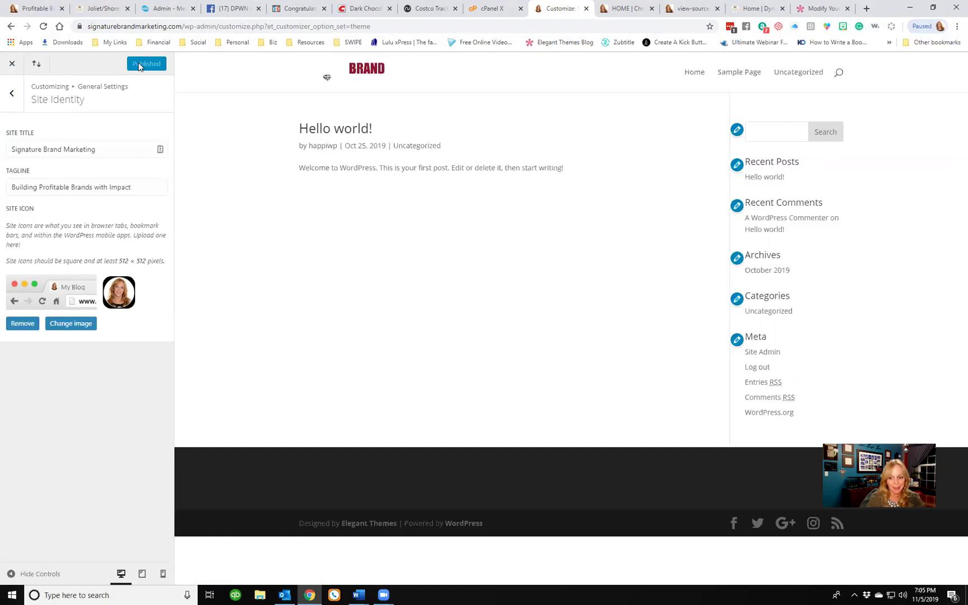
- After a look at the layout settings, set the typography's body text size to 16, body line height to 1.5 and header text size to 46
{"action": "left_click", "coordinate": [11, 94]}
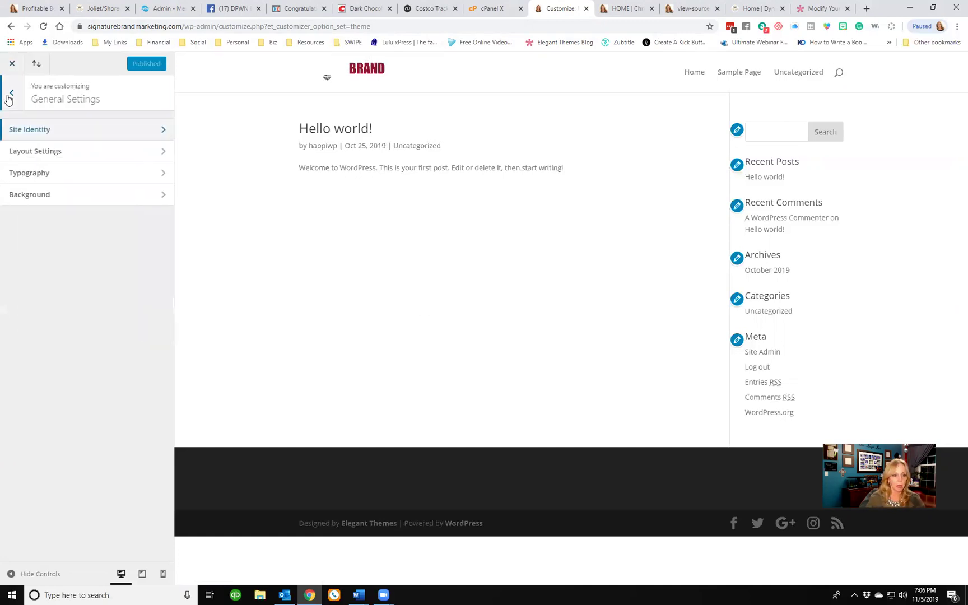
{"action": "left_click", "coordinate": [34, 152]}
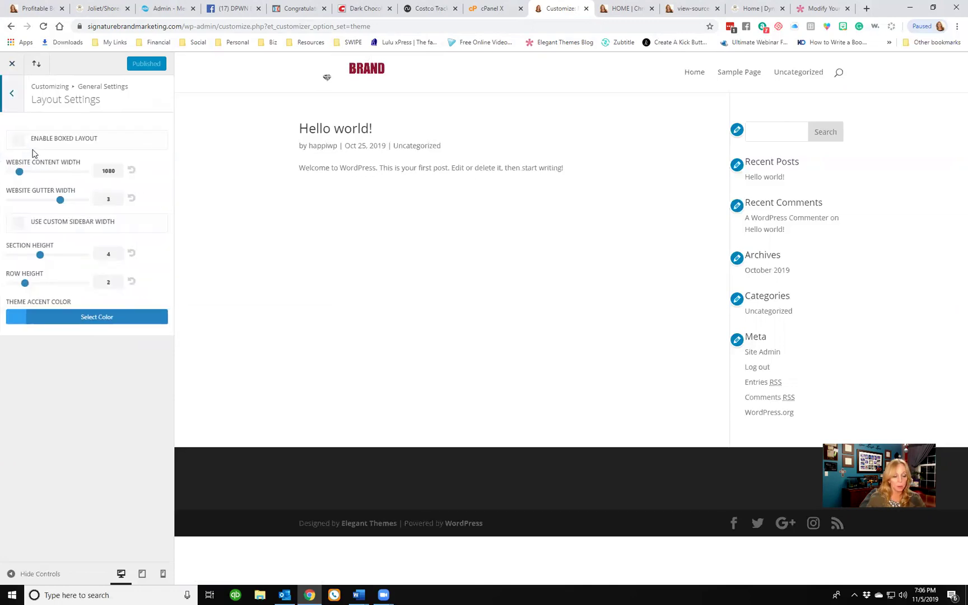
{"action": "left_click", "coordinate": [11, 94]}
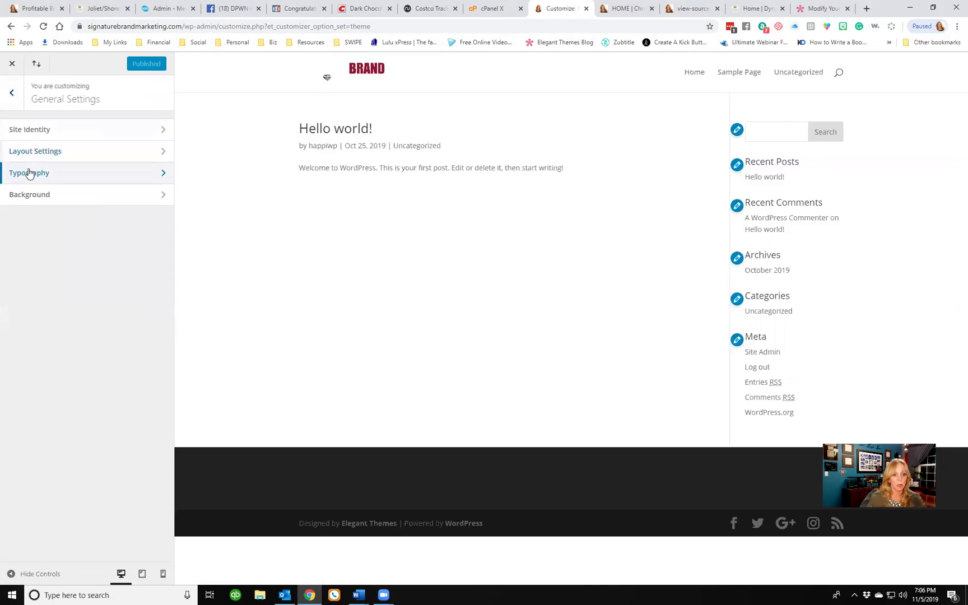
{"action": "left_click", "coordinate": [30, 173]}
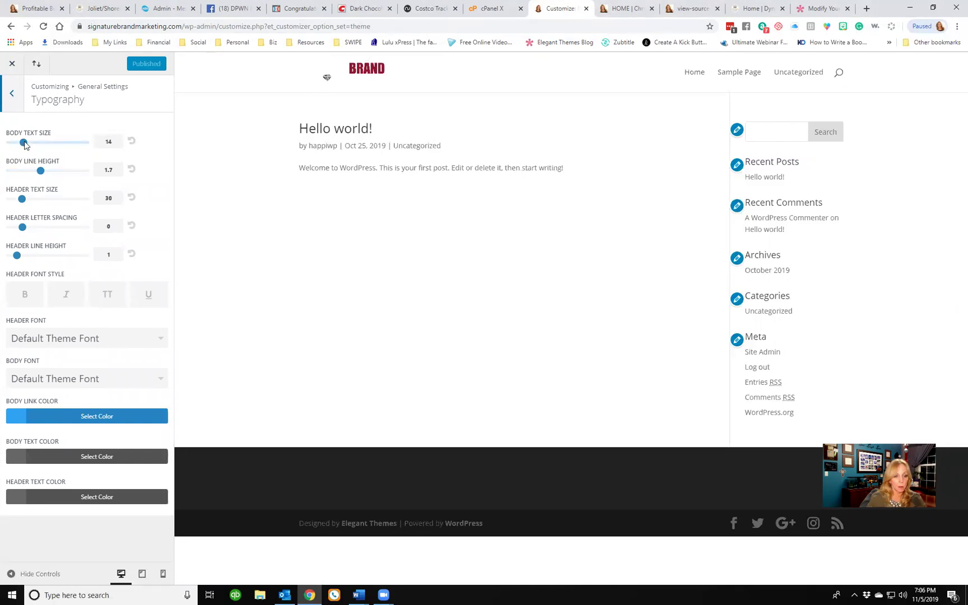
{"action": "left_click_drag", "start_coordinate": [25, 144], "coordinate": [31, 145]}
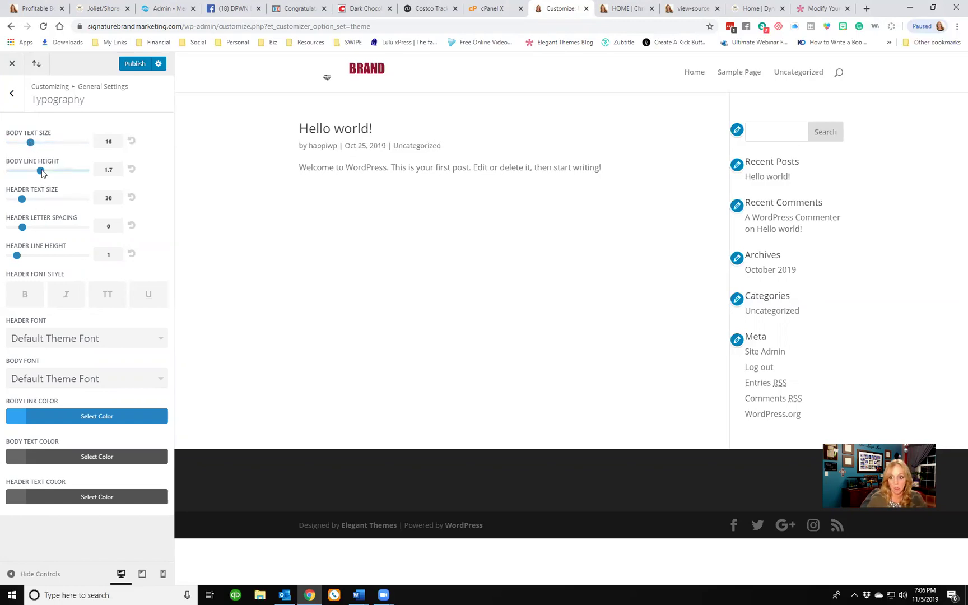
{"action": "left_click_drag", "start_coordinate": [41, 173], "coordinate": [34, 173]}
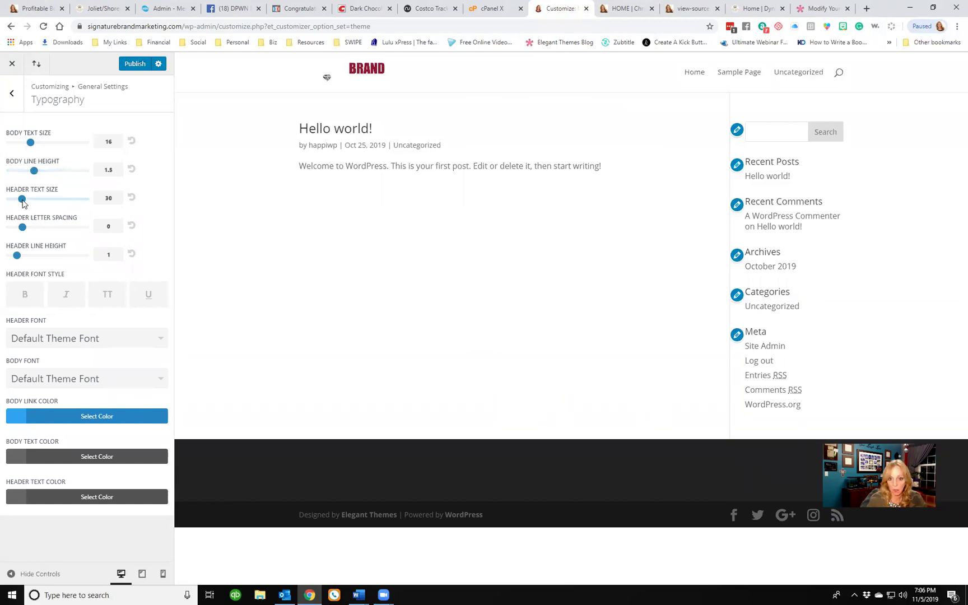
{"action": "left_click_drag", "start_coordinate": [22, 203], "coordinate": [46, 203]}
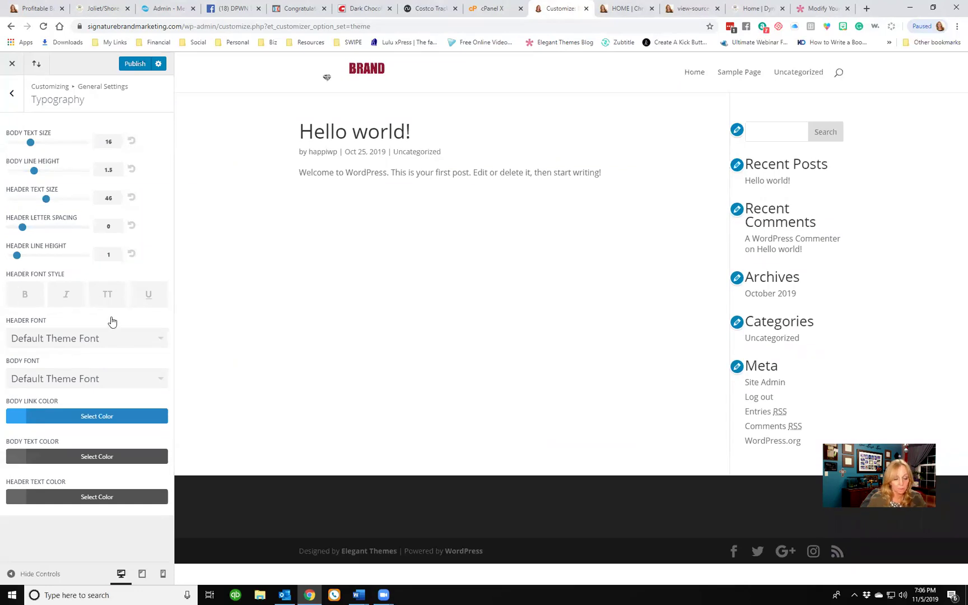
- Set the header font to Aladin in the typography settings
{"action": "left_click", "coordinate": [115, 340]}
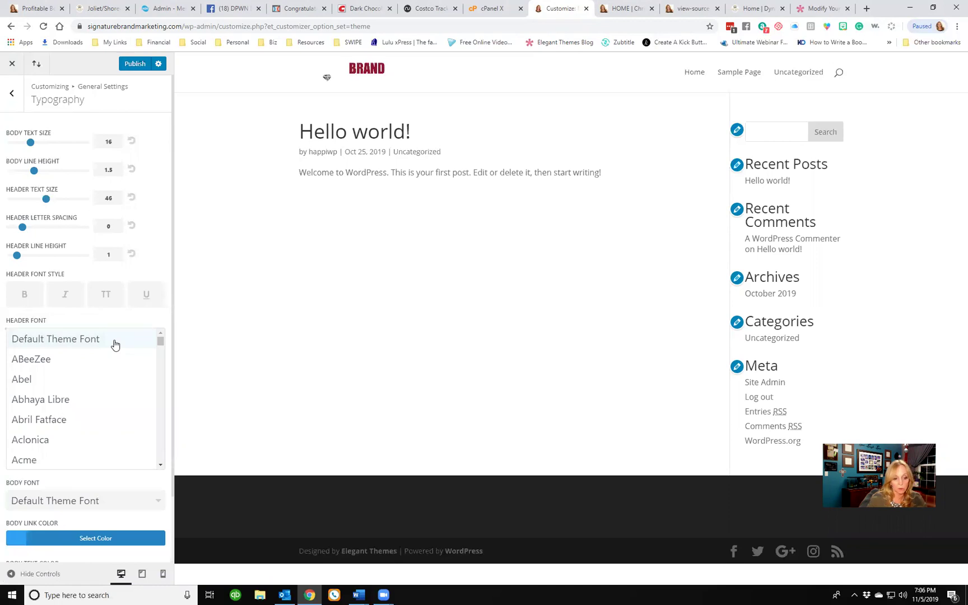
{"action": "scroll", "coordinate": [71, 409], "scroll_direction": "down", "scroll_amount": 5}
{"action": "scroll", "coordinate": [72, 409], "scroll_direction": "up", "scroll_amount": 3}
{"action": "left_click", "coordinate": [26, 430]}
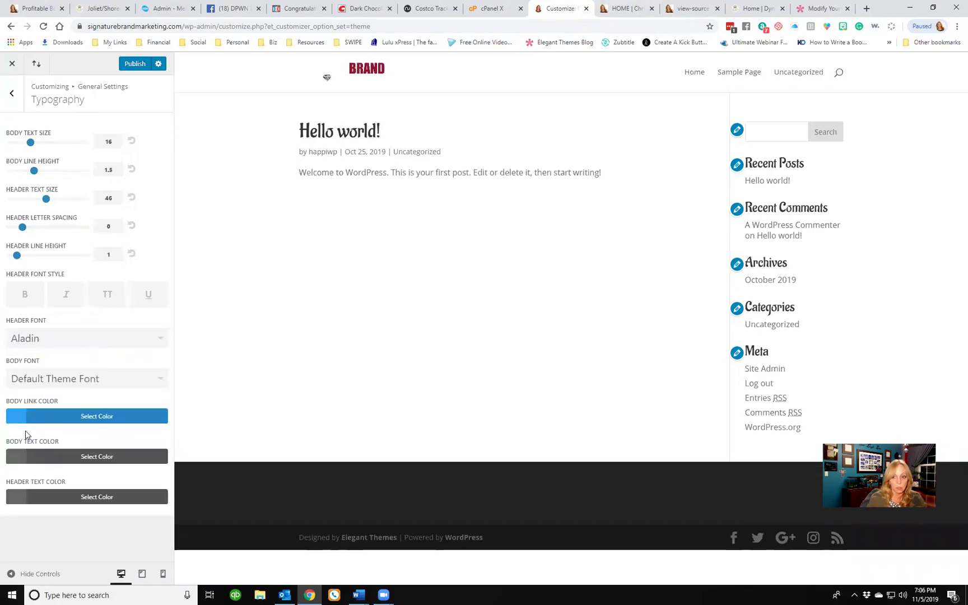
- Start choosing a different header font, going through the available fonts as far as the Playfair Display entries
{"action": "left_click", "coordinate": [53, 343]}
{"action": "scroll", "coordinate": [161, 341], "scroll_direction": "down", "scroll_amount": 1}
{"action": "left_click_drag", "start_coordinate": [161, 342], "coordinate": [164, 430]}
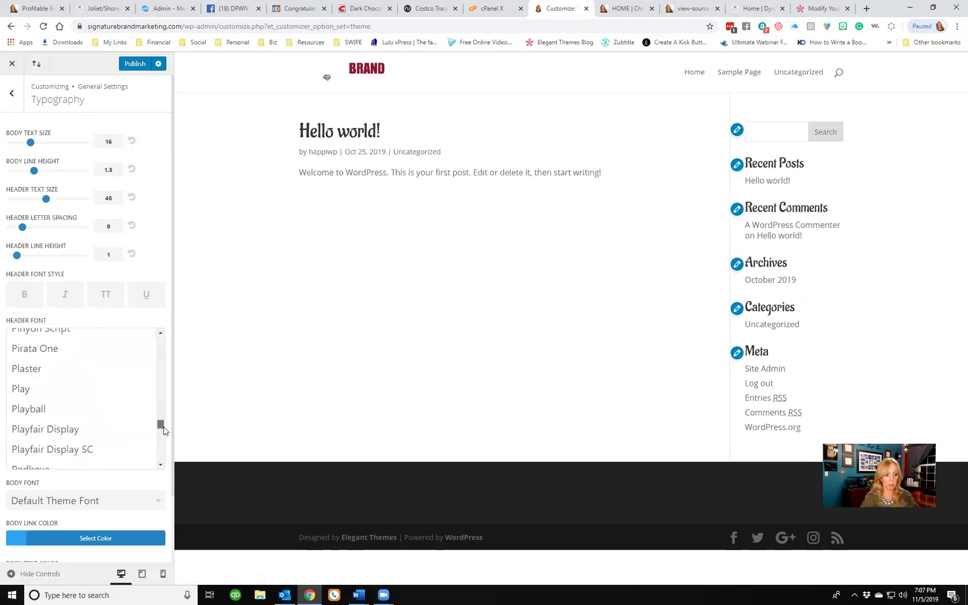
- Try Playfair Display and Archivo in turn as the header font
{"action": "scroll", "coordinate": [70, 419], "scroll_direction": "down", "scroll_amount": 1}
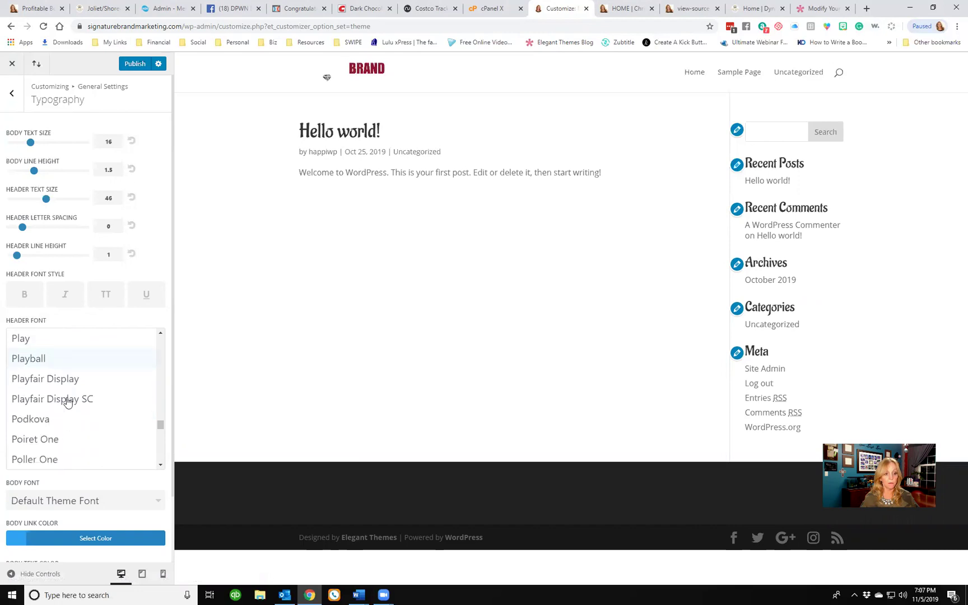
{"action": "left_click", "coordinate": [61, 379]}
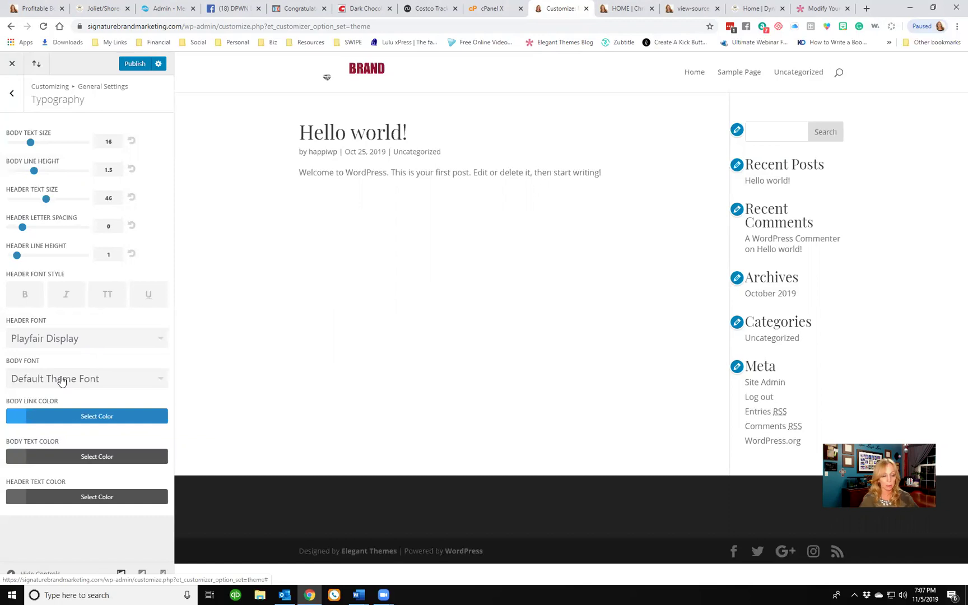
{"action": "left_click", "coordinate": [78, 339]}
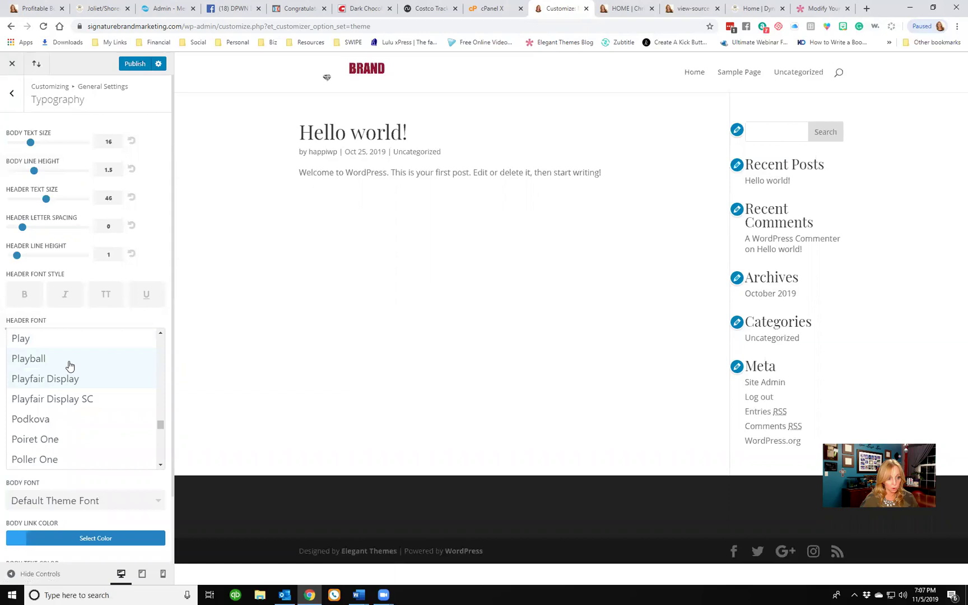
{"action": "scroll", "coordinate": [70, 366], "scroll_direction": "up", "scroll_amount": 1}
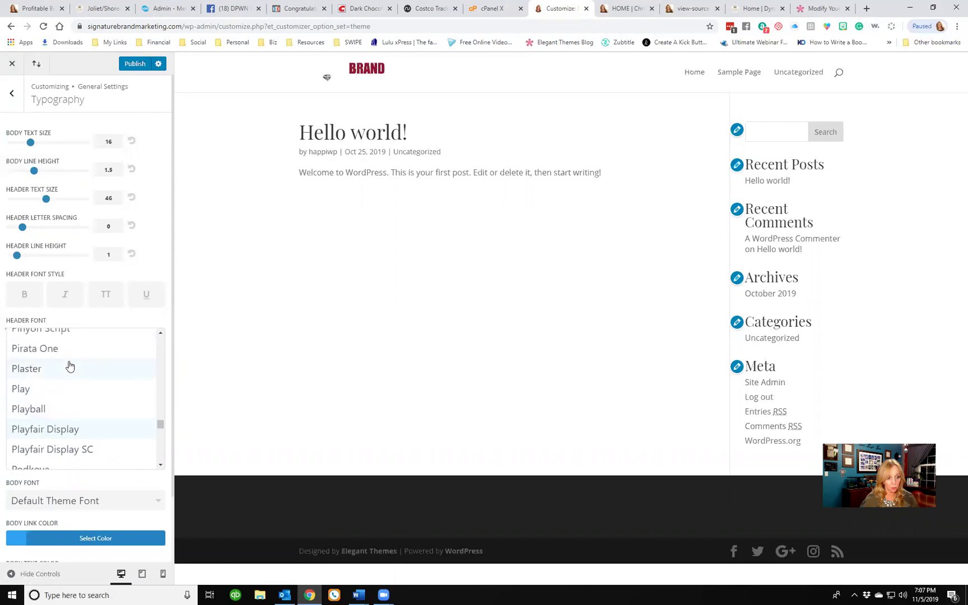
{"action": "scroll", "coordinate": [70, 366], "scroll_direction": "up", "scroll_amount": 5}
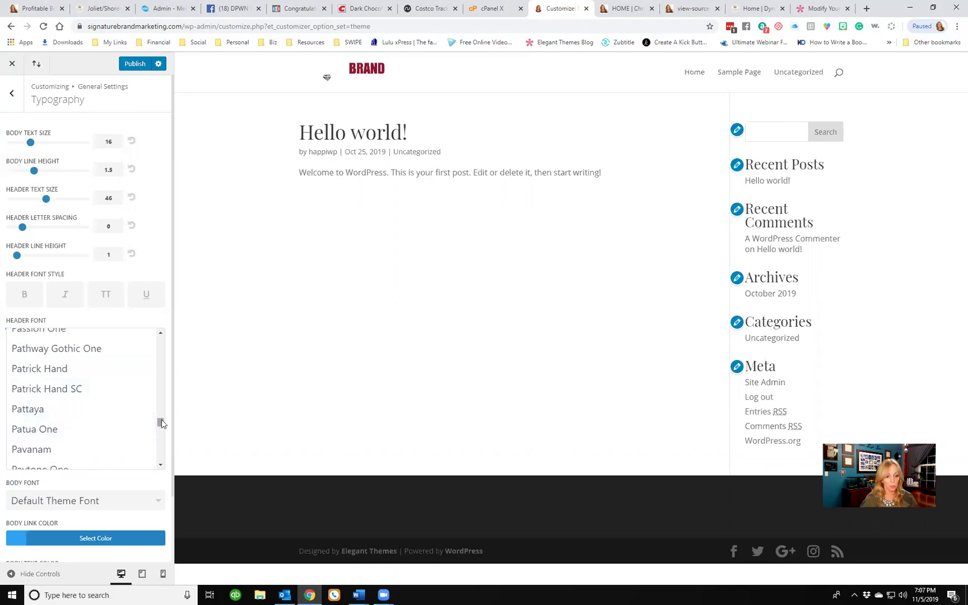
{"action": "left_click_drag", "start_coordinate": [162, 423], "coordinate": [160, 337]}
{"action": "scroll", "coordinate": [94, 347], "scroll_direction": "down", "scroll_amount": 7}
{"action": "scroll", "coordinate": [94, 347], "scroll_direction": "down", "scroll_amount": 15}
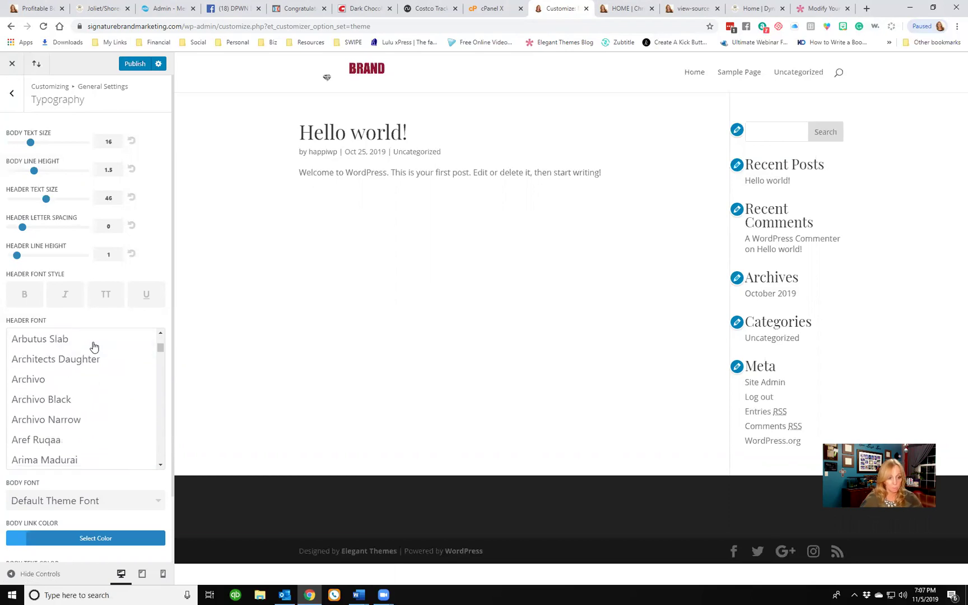
{"action": "left_click", "coordinate": [49, 380]}
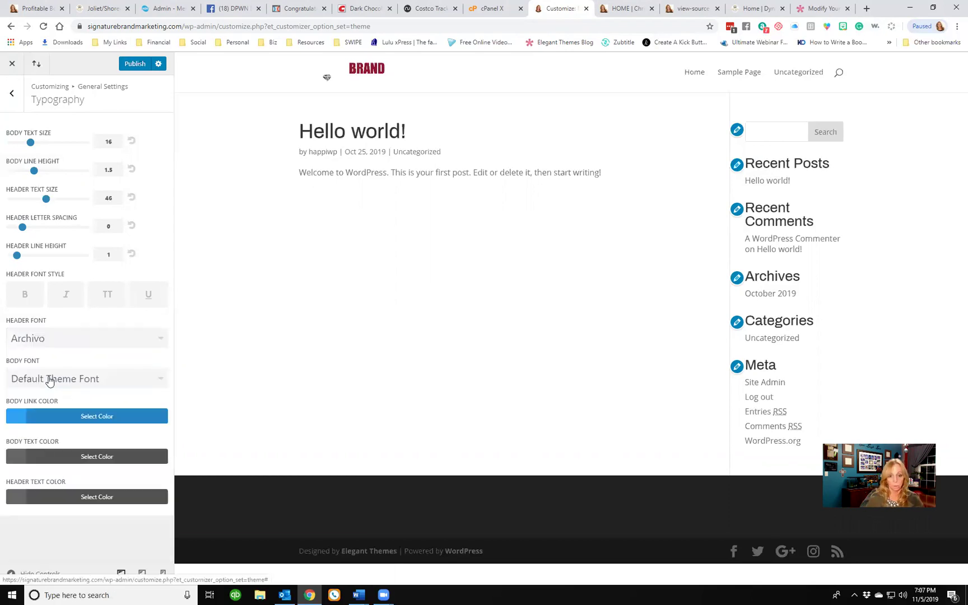
- Try Raleway as the body font in the typography settings
{"action": "left_click", "coordinate": [77, 379]}
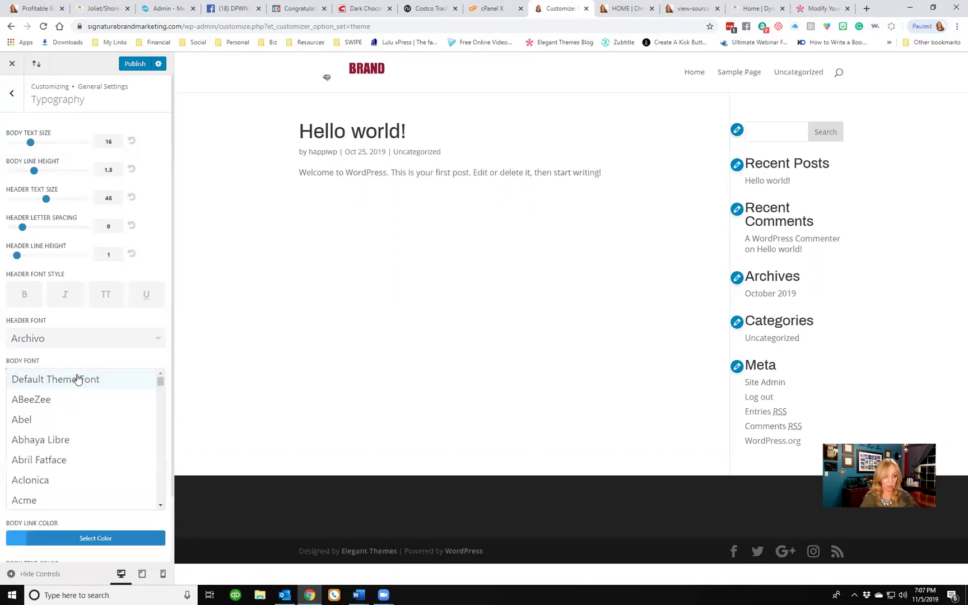
{"action": "left_click_drag", "start_coordinate": [160, 382], "coordinate": [164, 474]}
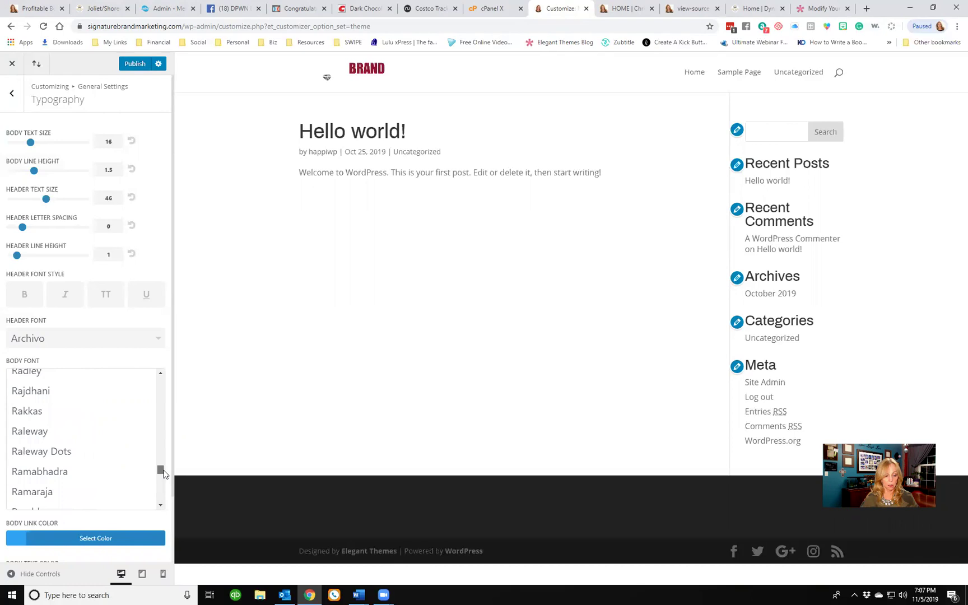
{"action": "left_click", "coordinate": [31, 431]}
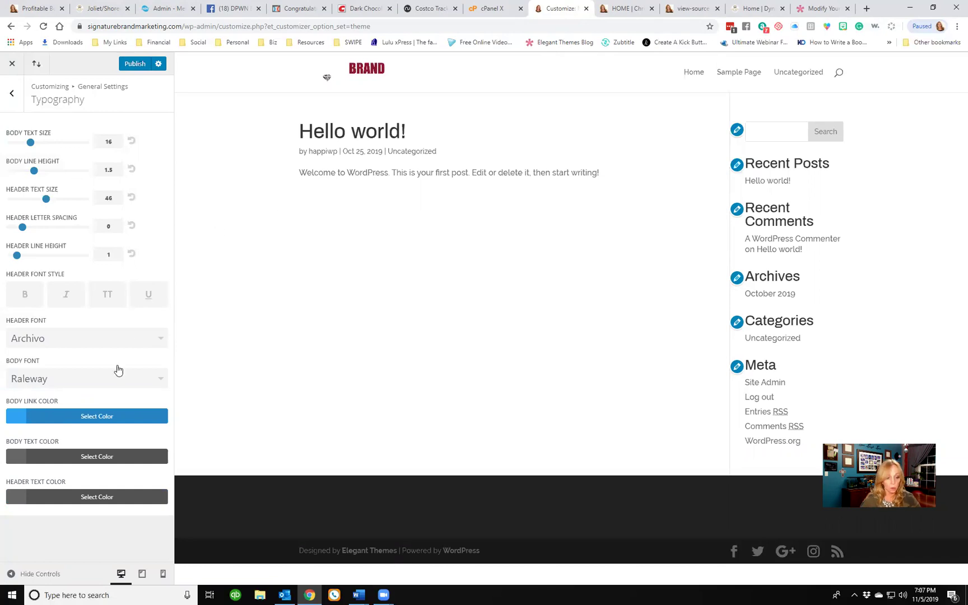
- Set the body font to Oxygen
{"action": "left_click", "coordinate": [106, 385]}
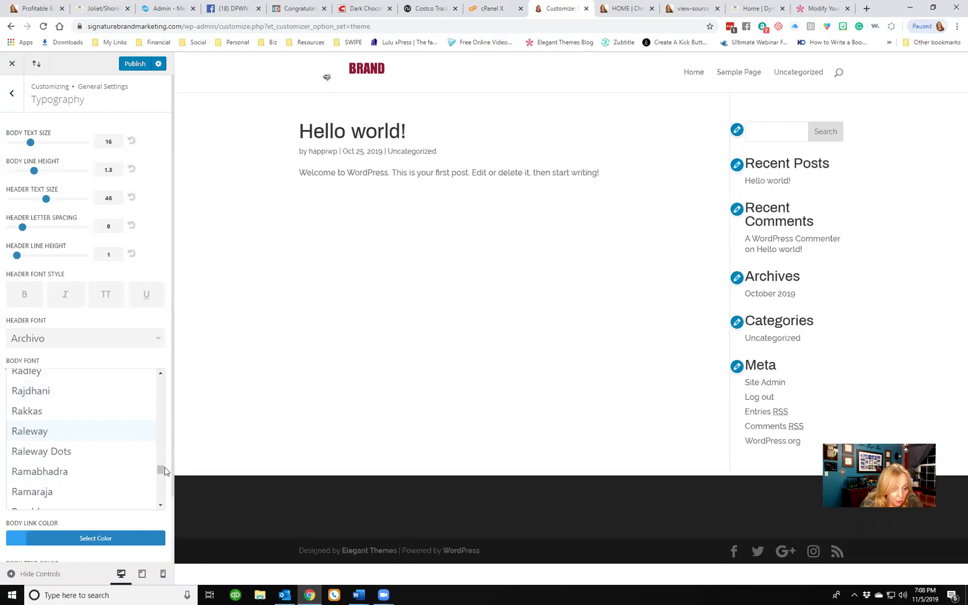
{"action": "mouse_move", "coordinate": [161, 469]}
{"action": "left_mouse_down"}
{"action": "mouse_move", "coordinate": [161, 453]}
{"action": "mouse_move", "coordinate": [160, 461]}
{"action": "left_mouse_up"}
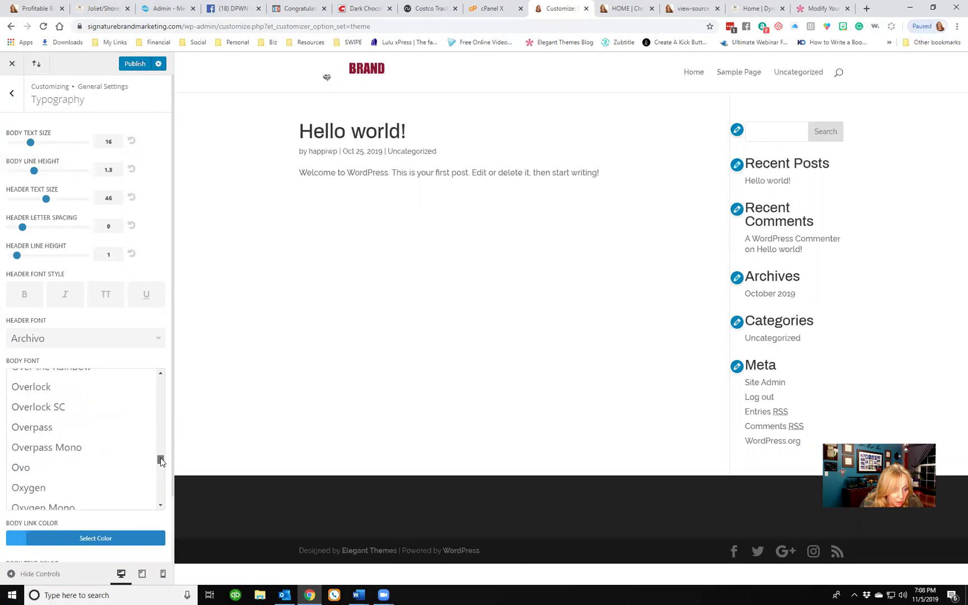
{"action": "left_click", "coordinate": [28, 488]}
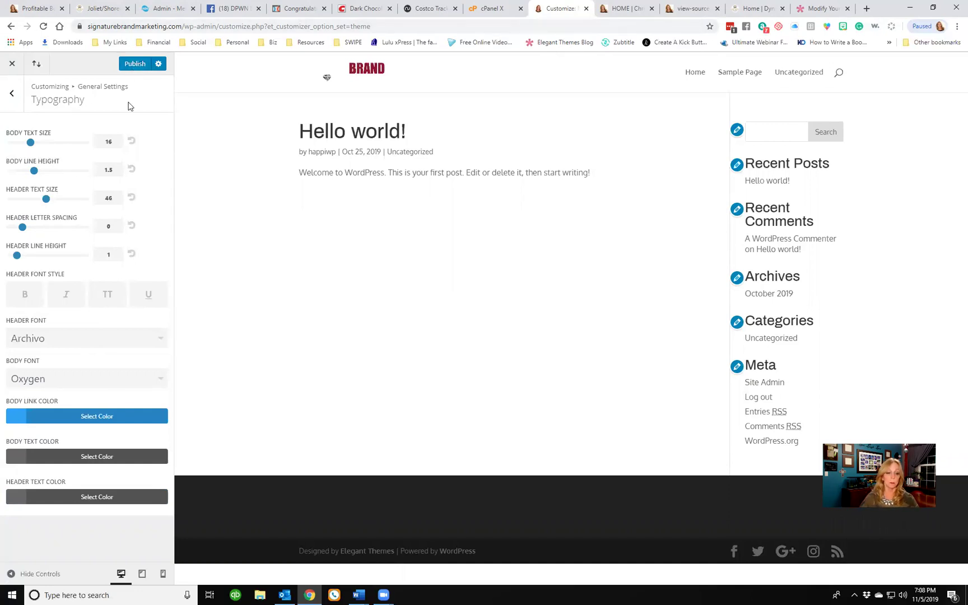
- Set the header font to Playfair Display and publish the typography changes
{"action": "left_click", "coordinate": [45, 341]}
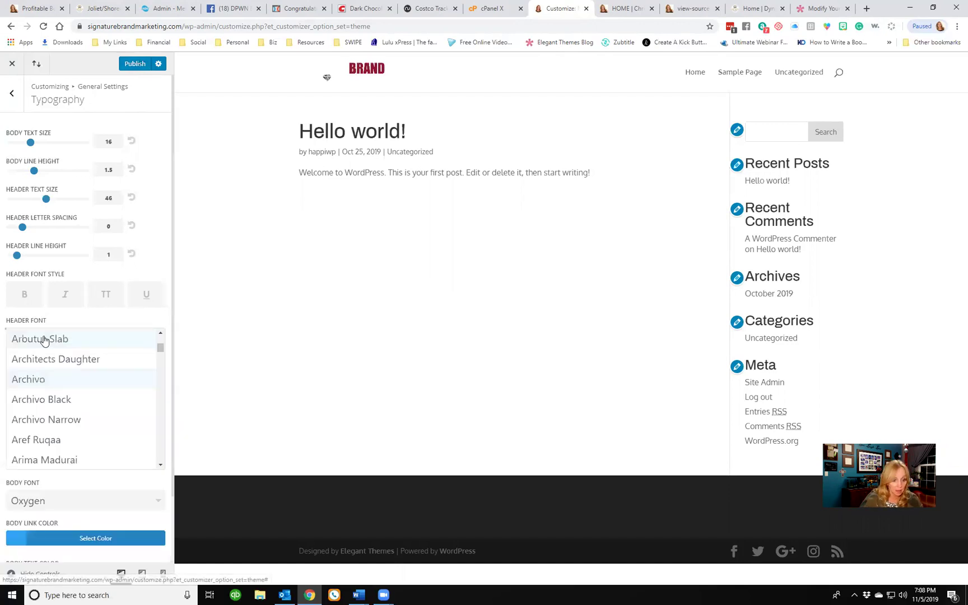
{"action": "left_click_drag", "start_coordinate": [161, 348], "coordinate": [164, 429]}
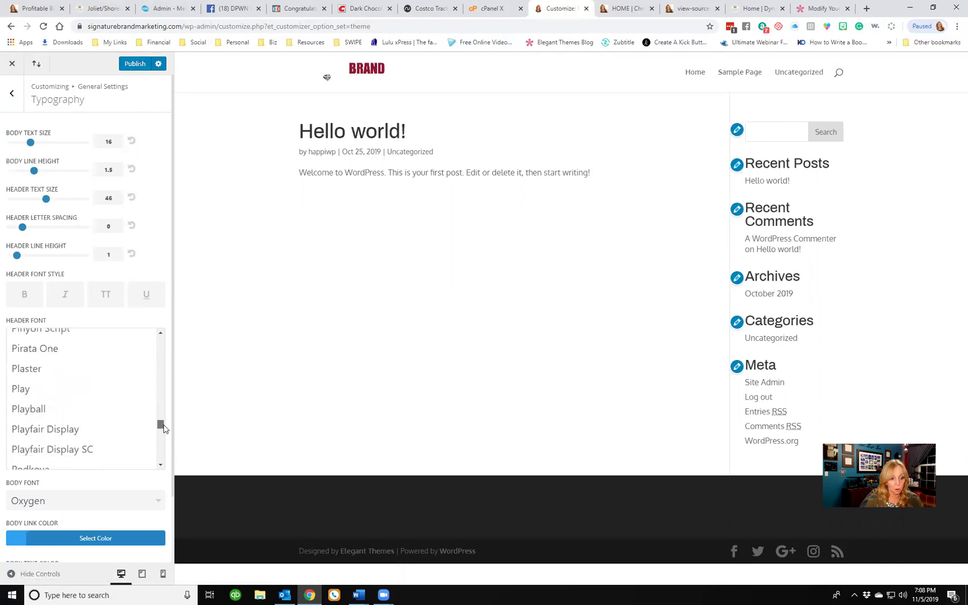
{"action": "left_click", "coordinate": [65, 431]}
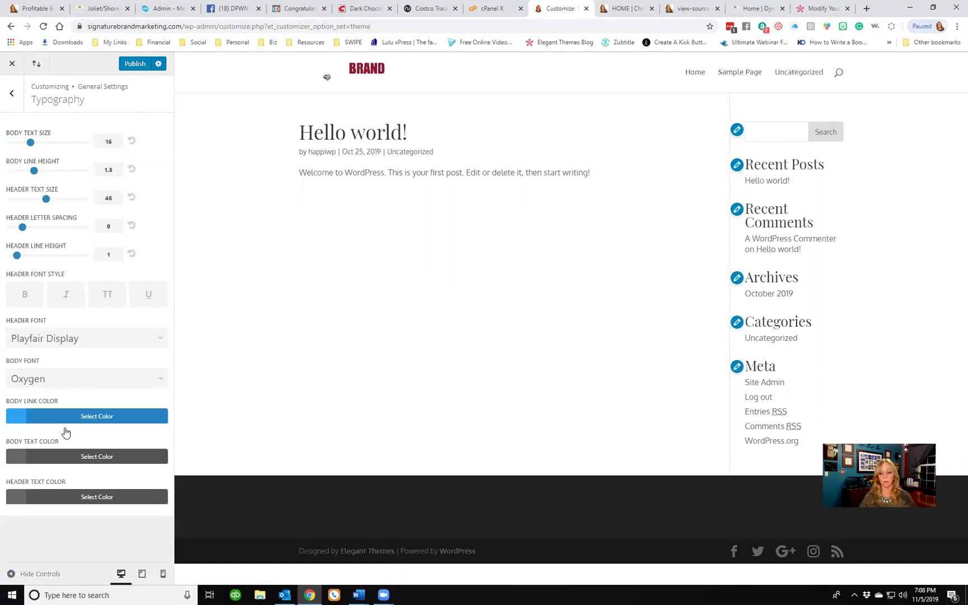
{"action": "left_click", "coordinate": [135, 64]}
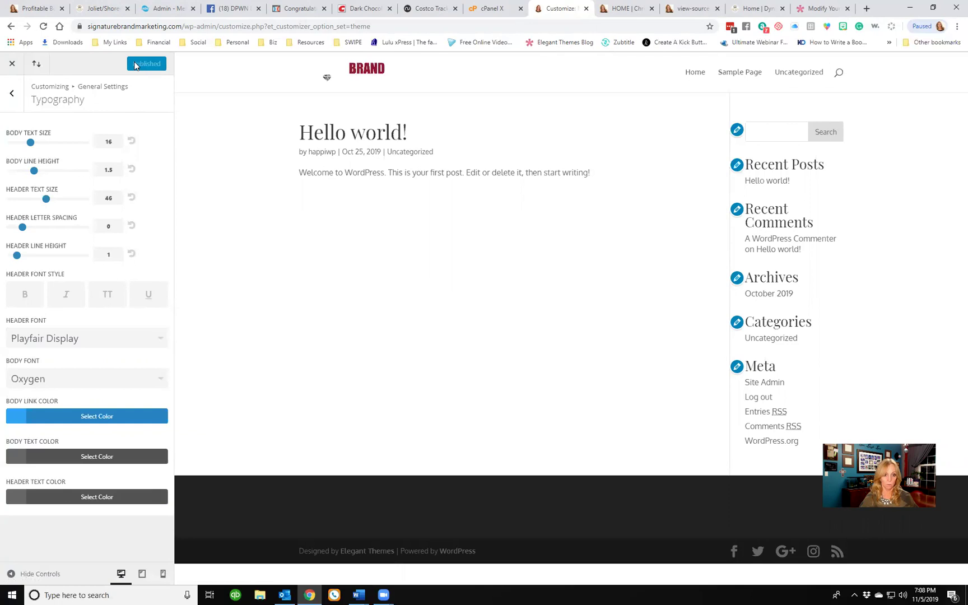
- Check which options the Color Schemes settings offer and return to the main customizer list
{"action": "left_click", "coordinate": [12, 94]}
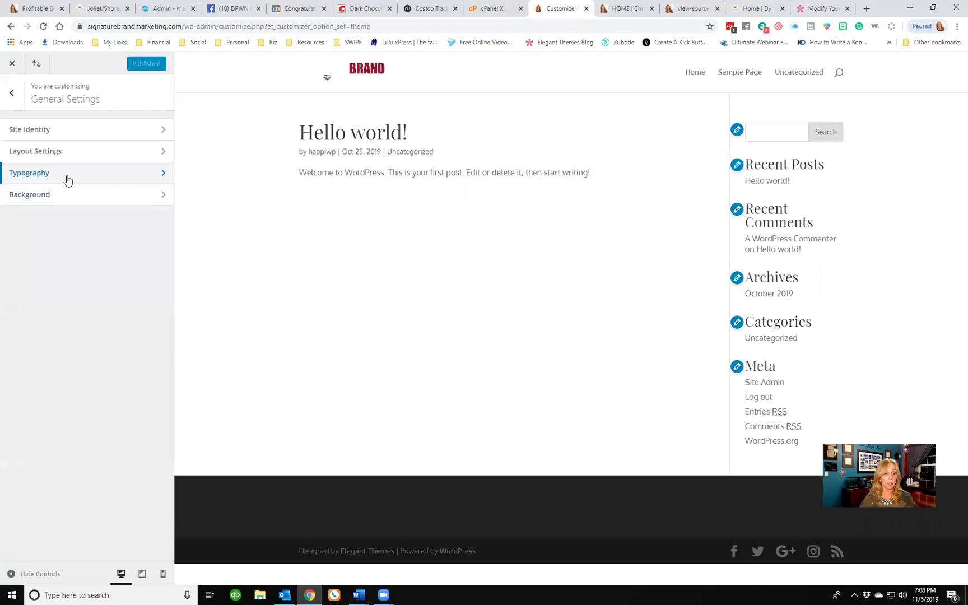
{"action": "left_click", "coordinate": [9, 92]}
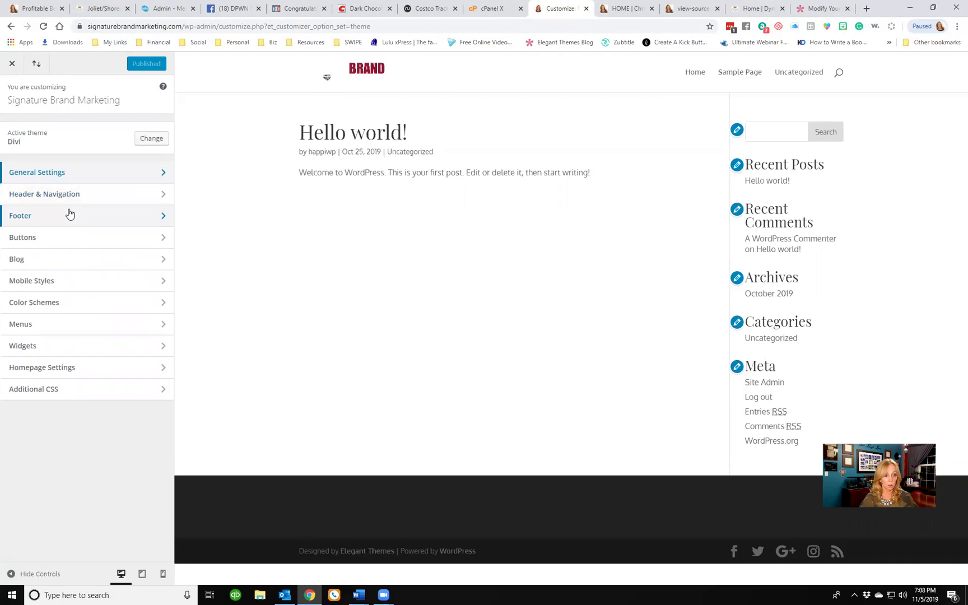
{"action": "left_click", "coordinate": [71, 303]}
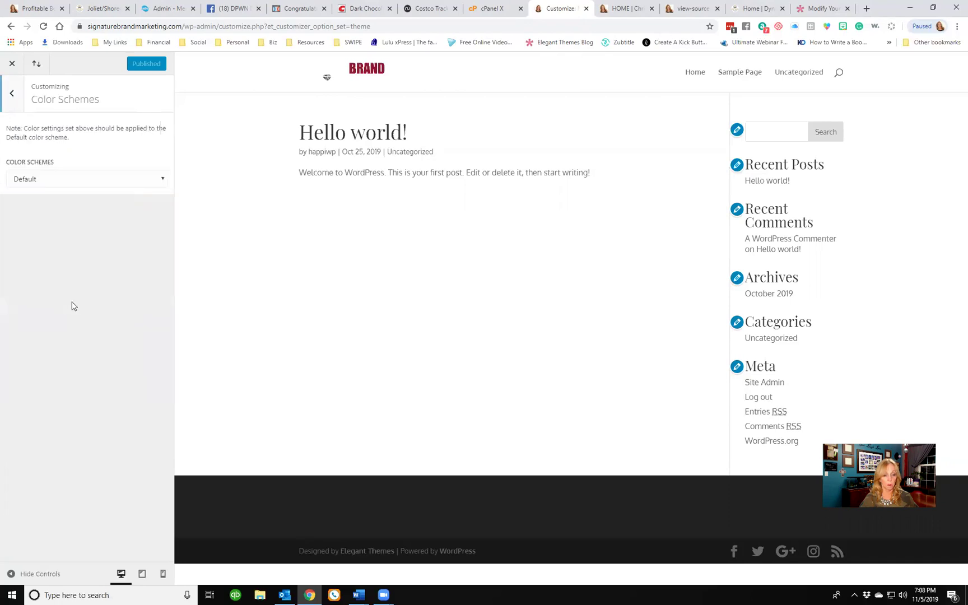
{"action": "left_click", "coordinate": [47, 179]}
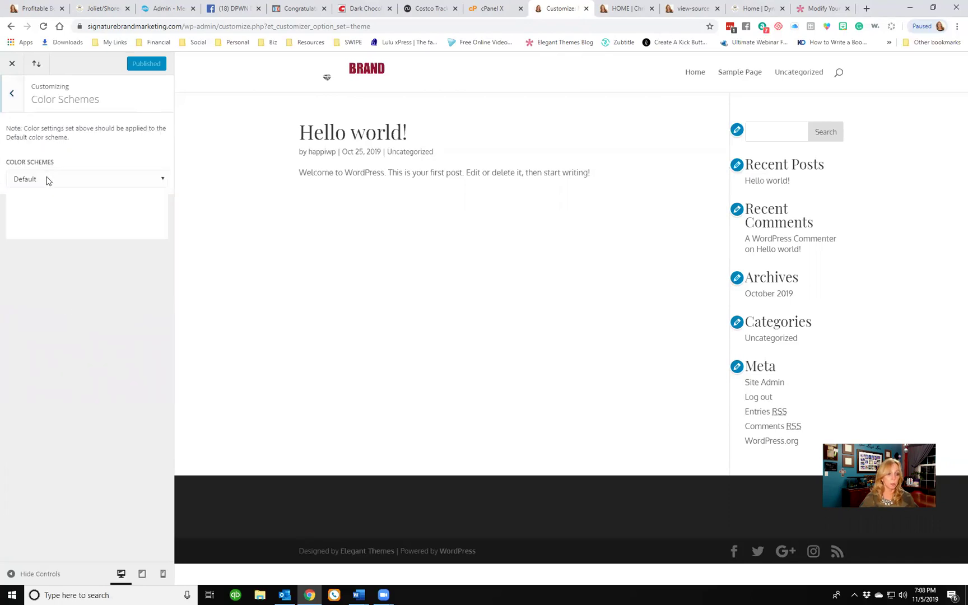
{"action": "left_click", "coordinate": [47, 178]}
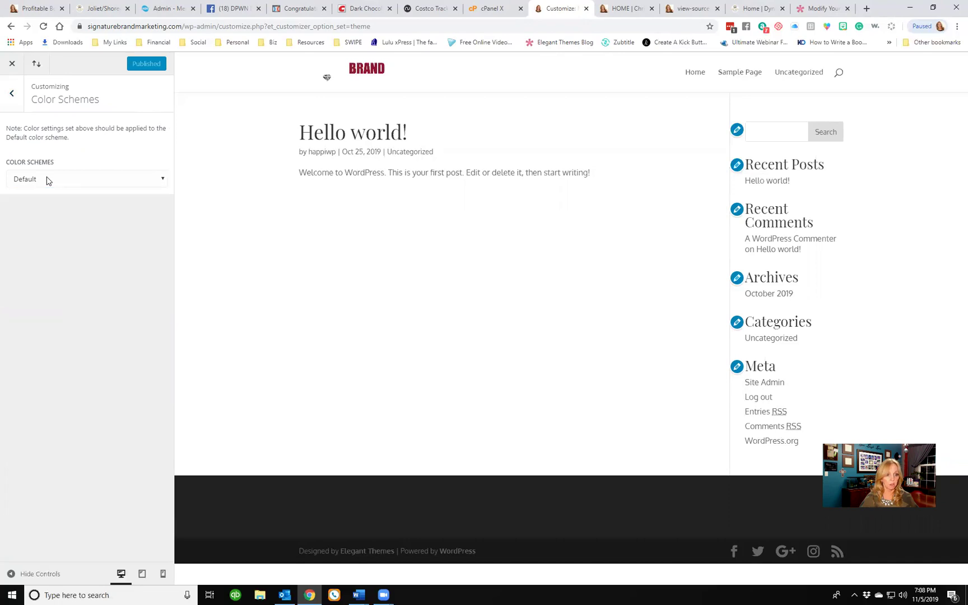
{"action": "left_click", "coordinate": [13, 94]}
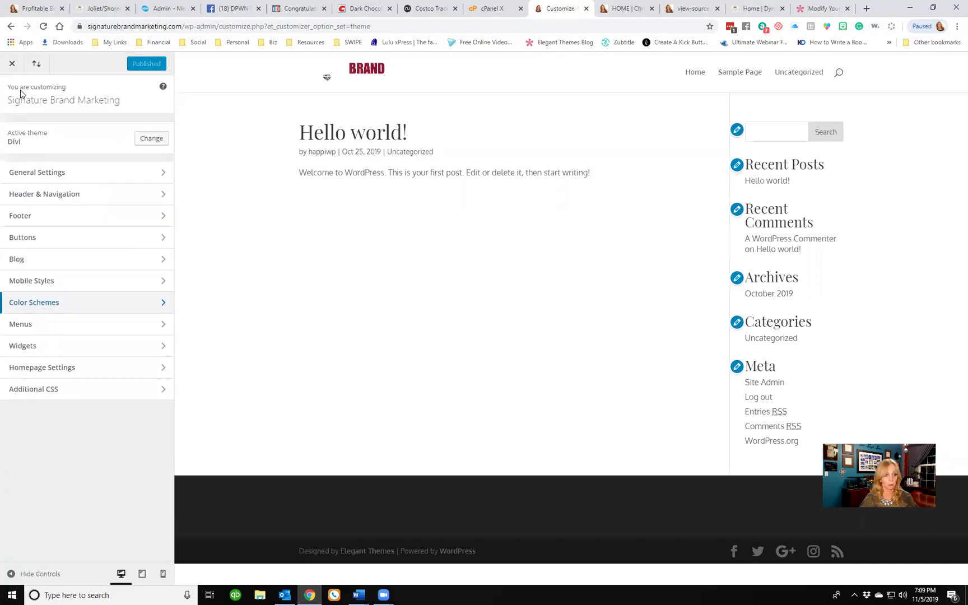
- Set the header text color to #8f1830 in the general typography settings and publish the change
{"action": "left_click", "coordinate": [37, 175]}
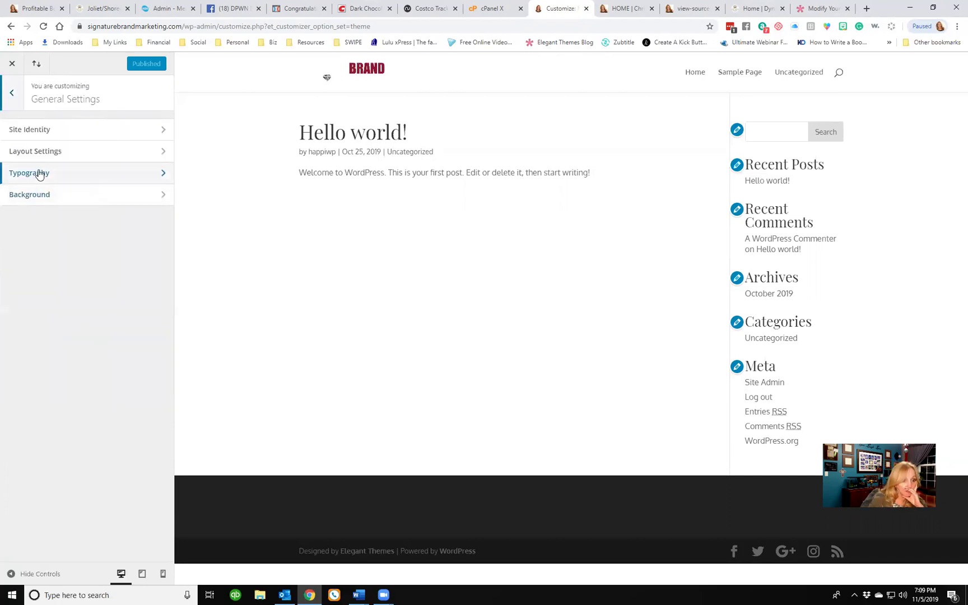
{"action": "left_click", "coordinate": [38, 173]}
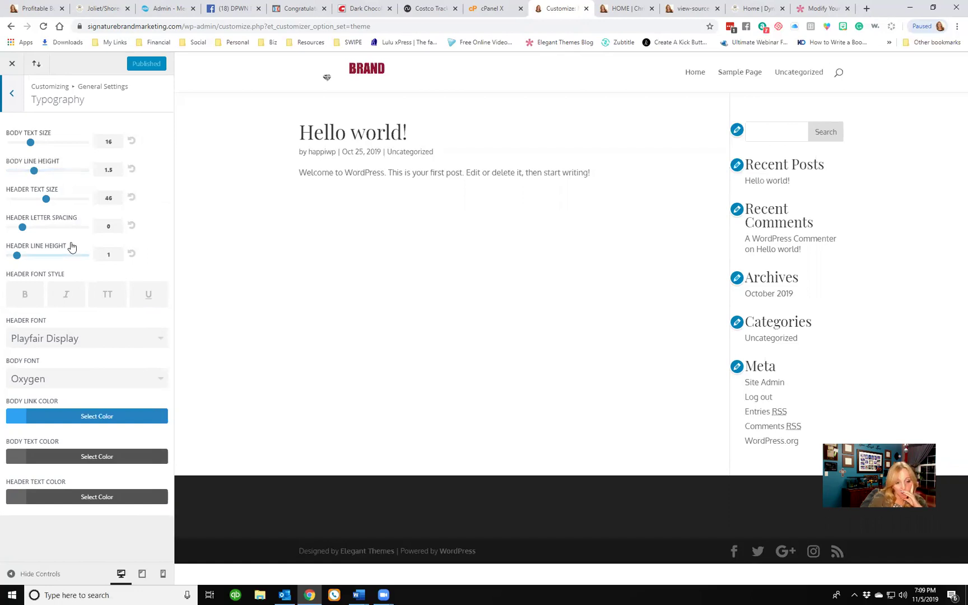
{"action": "left_click", "coordinate": [20, 498]}
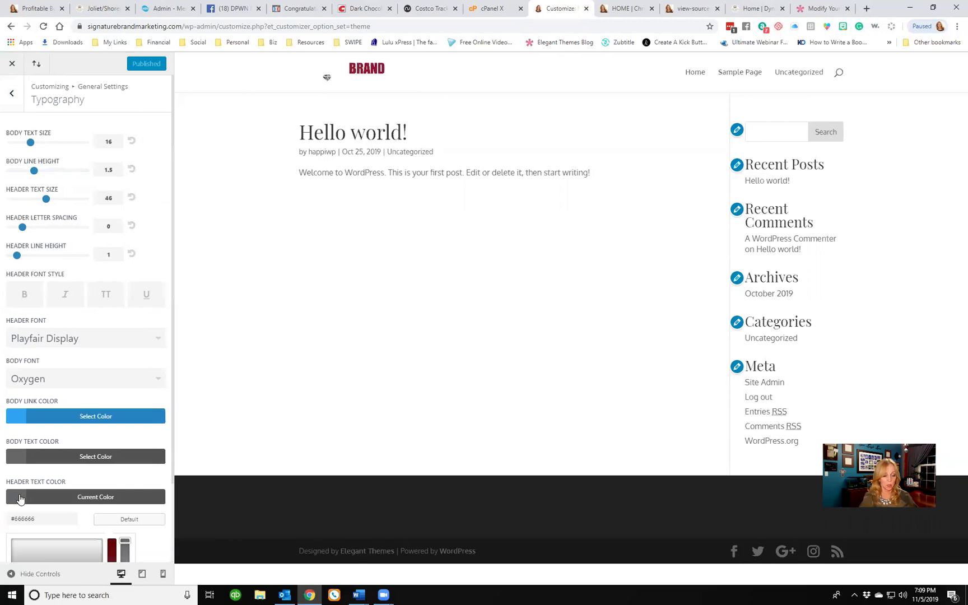
{"action": "scroll", "coordinate": [117, 379], "scroll_direction": "down", "scroll_amount": 2}
{"action": "left_click", "coordinate": [39, 426]}
{"action": "left_click_drag", "start_coordinate": [28, 427], "coordinate": [14, 427]}
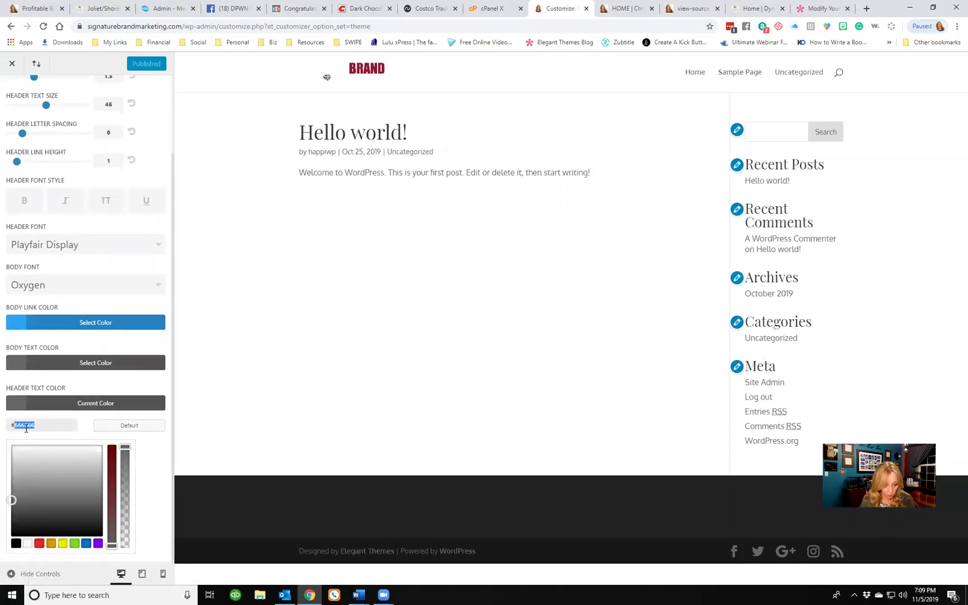
{"action": "type", "text": "8f1e30"}
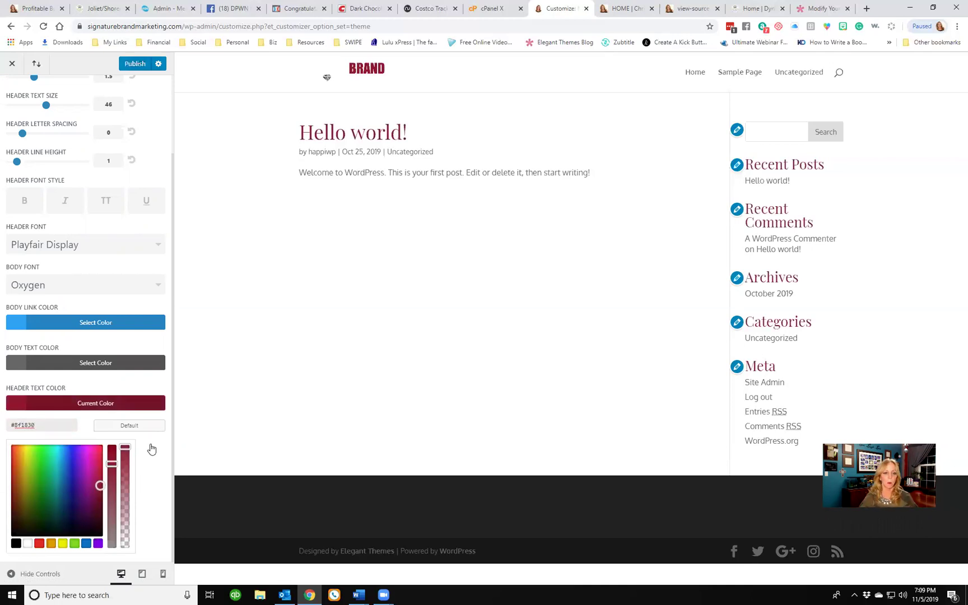
{"action": "left_click", "coordinate": [135, 66]}
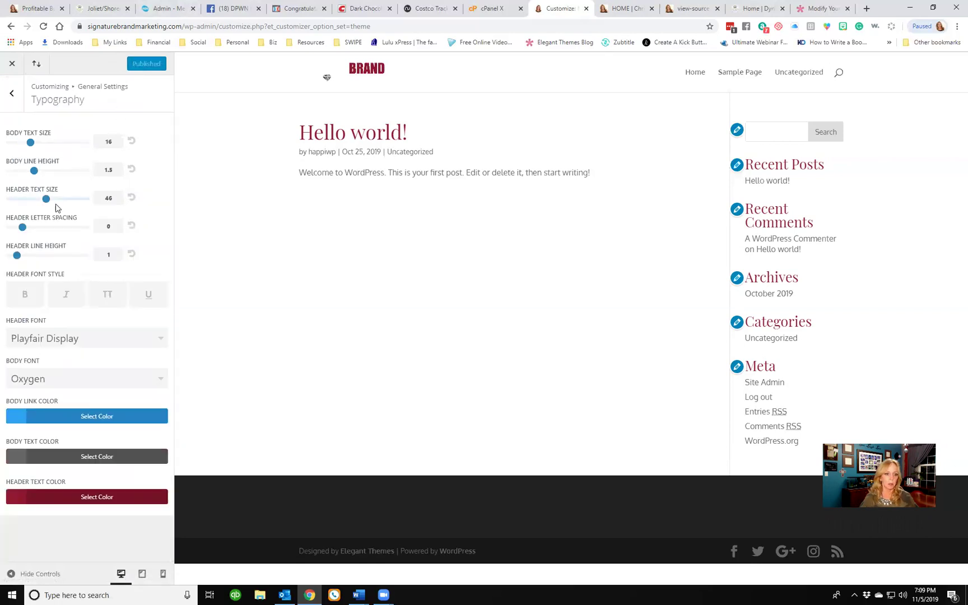
- Reduce the header text size to 40 and publish the change
{"action": "left_click_drag", "start_coordinate": [46, 200], "coordinate": [37, 200]}
{"action": "left_click", "coordinate": [133, 64]}
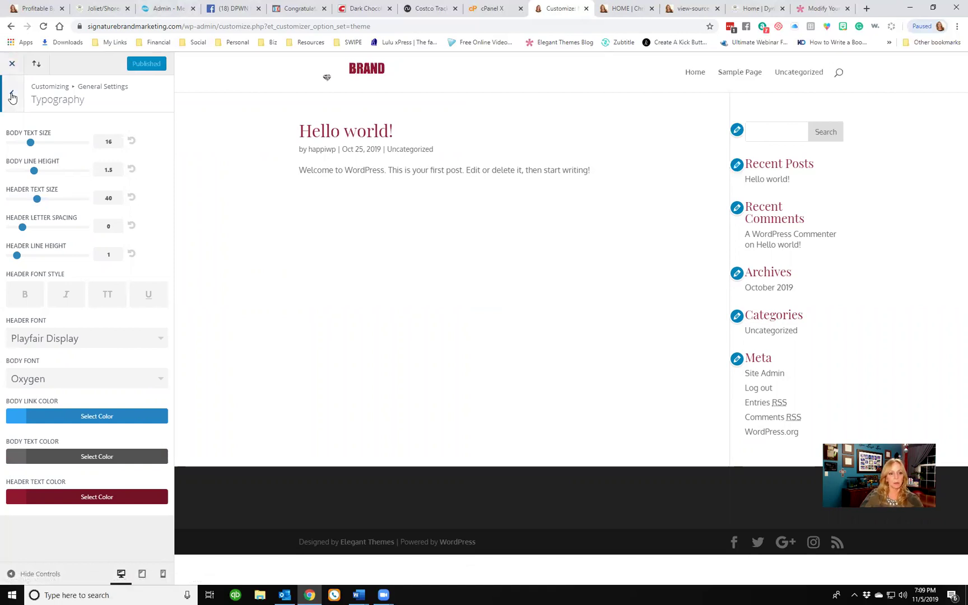
- Look through the general Layout Settings and close the theme customizer
{"action": "left_click", "coordinate": [12, 97]}
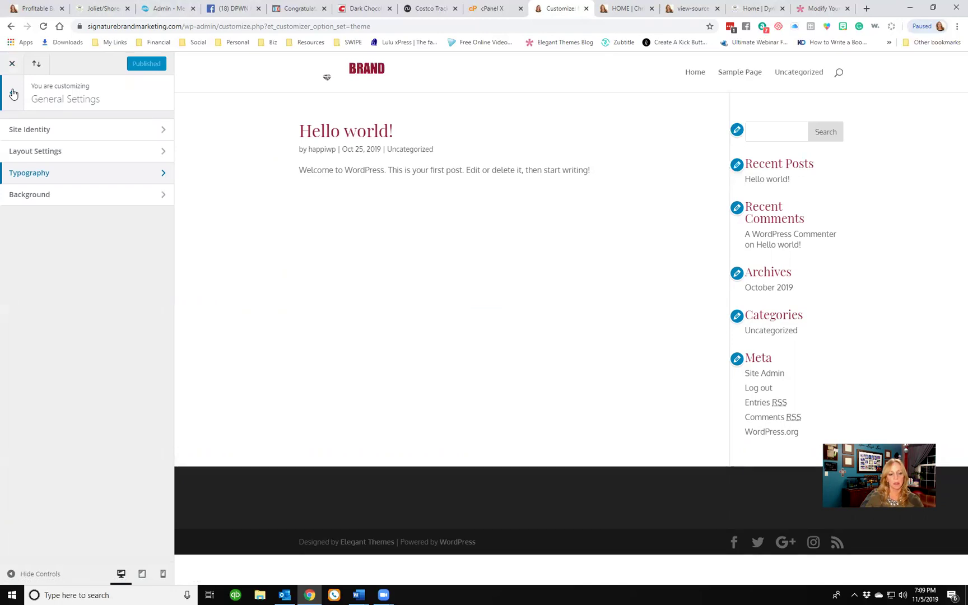
{"action": "left_click", "coordinate": [94, 152]}
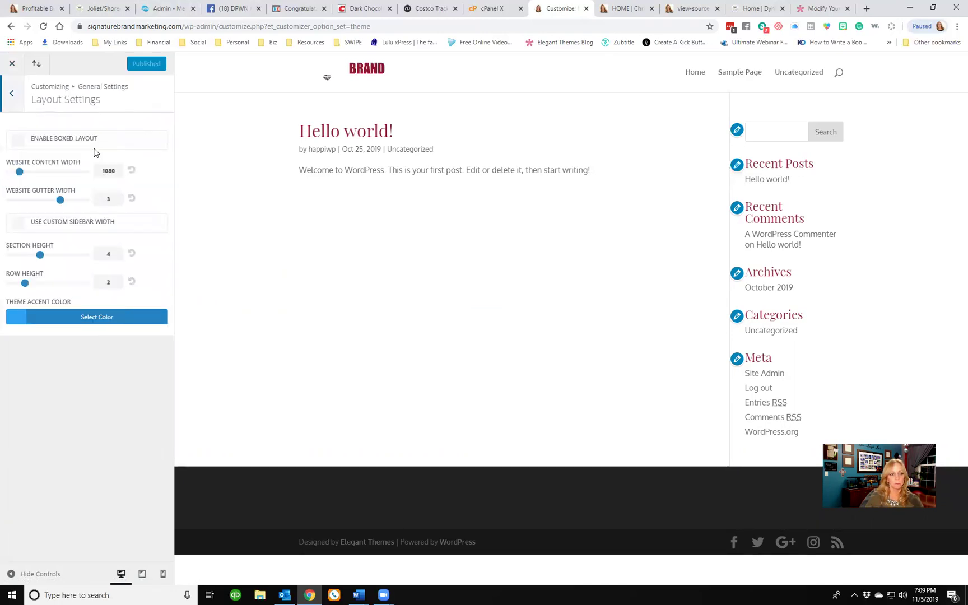
{"action": "left_click", "coordinate": [11, 92]}
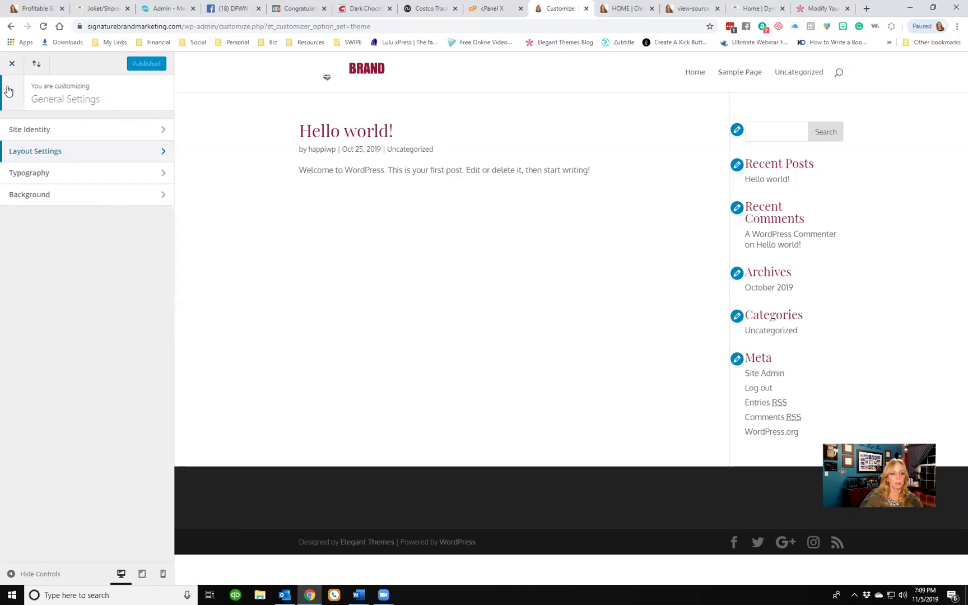
{"action": "left_click", "coordinate": [11, 93]}
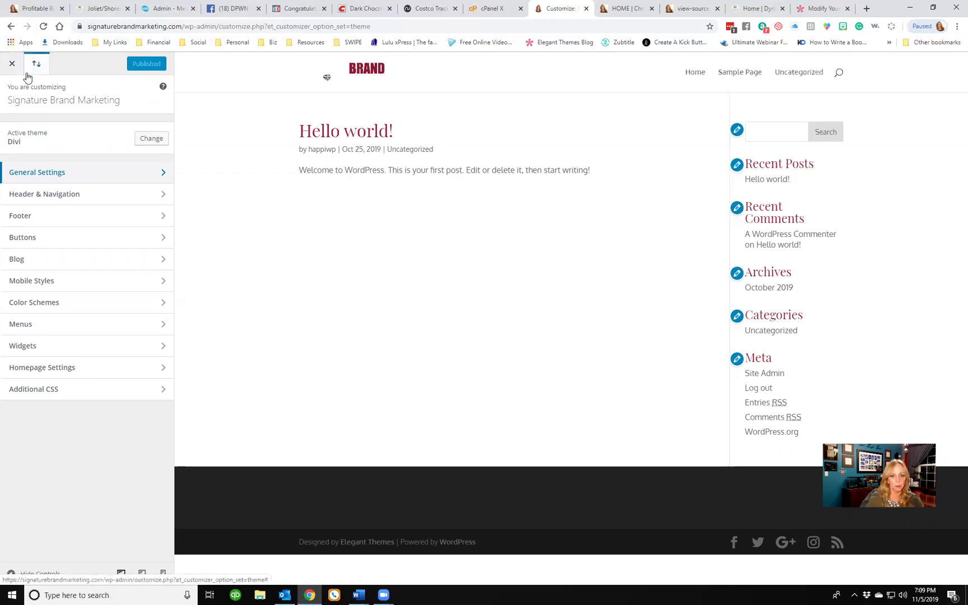
{"action": "left_click", "coordinate": [11, 65]}
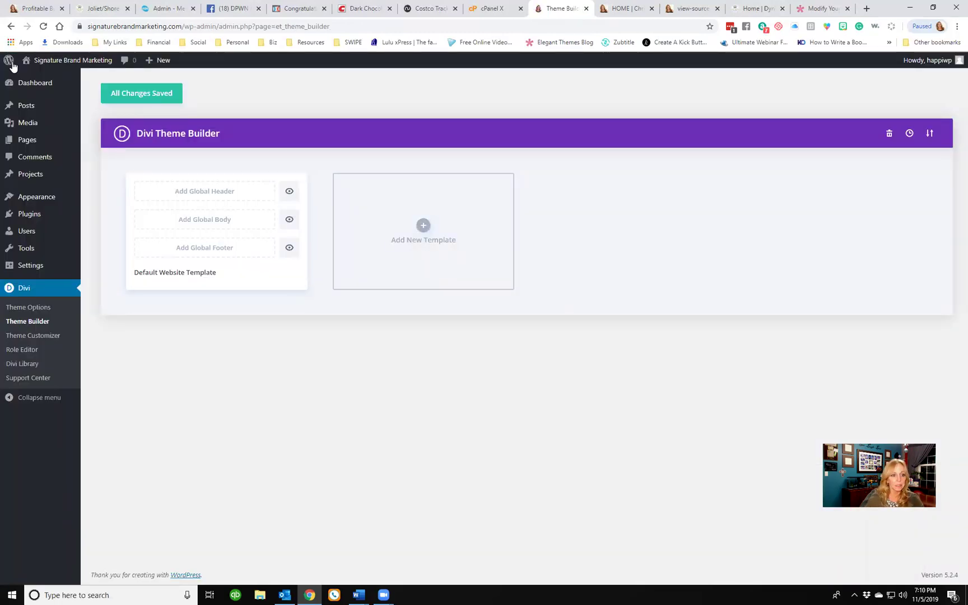
- Open the Sample Page from the site's page list for editing and dismiss the block editor's welcome tip
{"action": "mouse_move", "coordinate": [18, 142]}
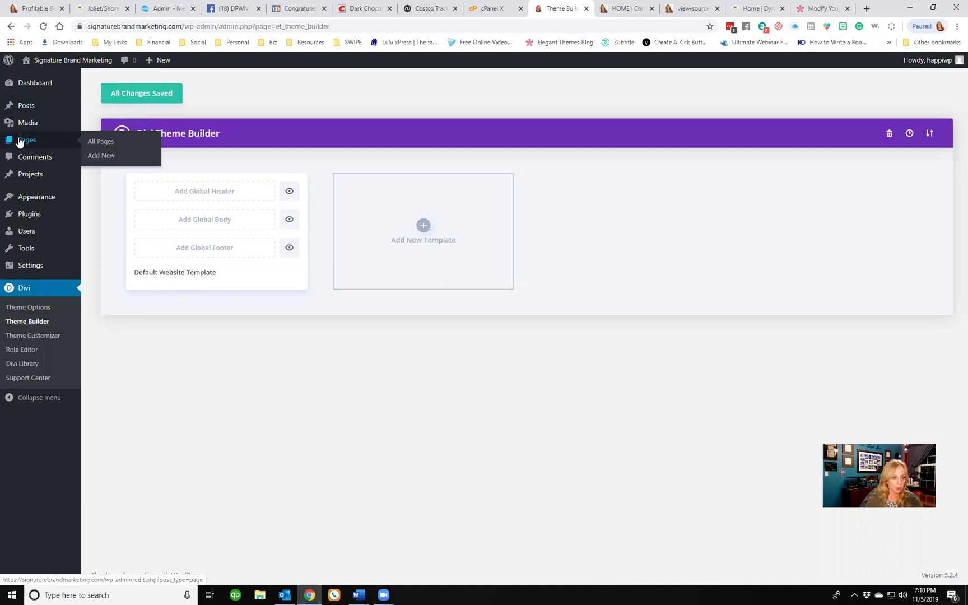
{"action": "left_click", "coordinate": [18, 141]}
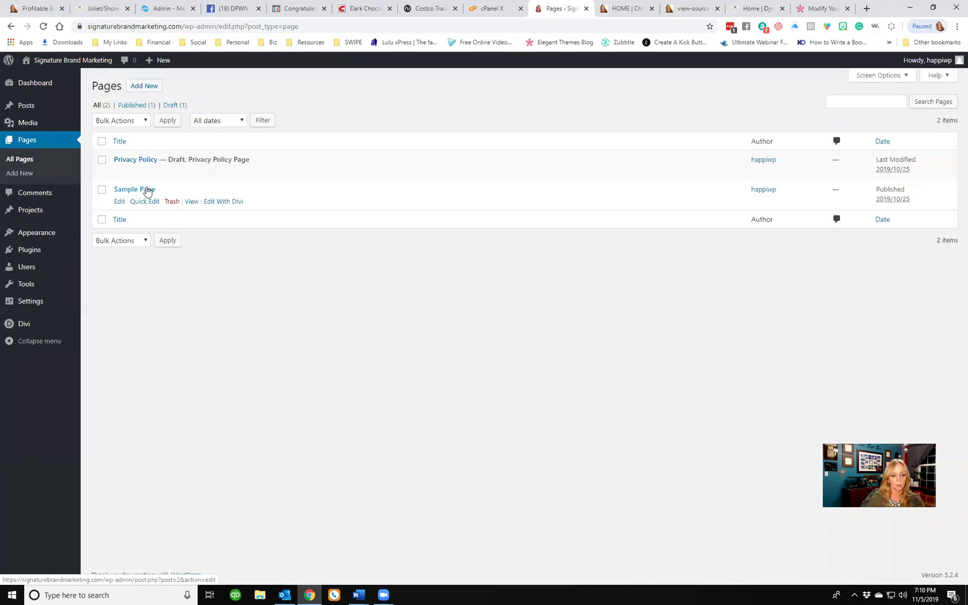
{"action": "left_click", "coordinate": [119, 203]}
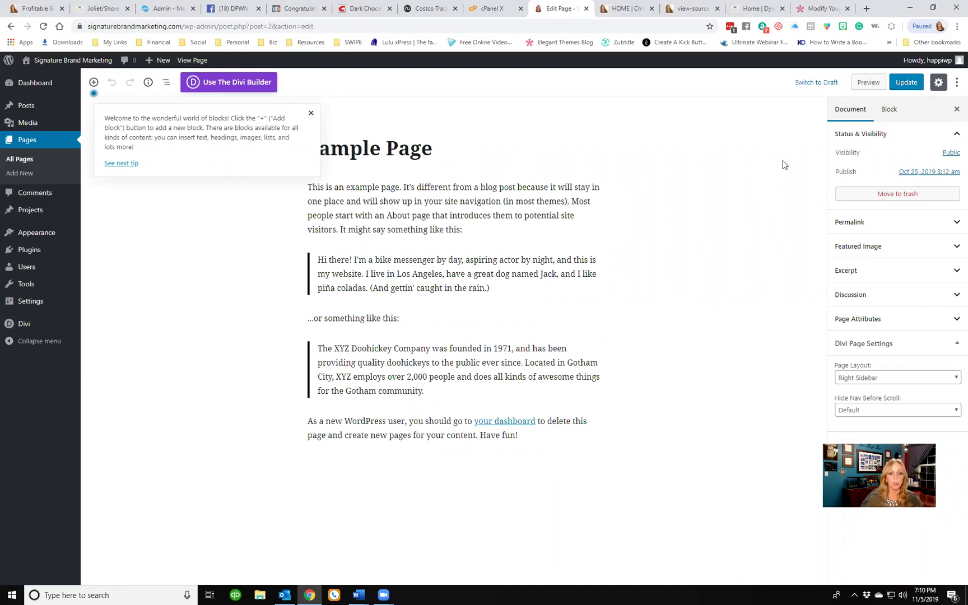
{"action": "left_click", "coordinate": [312, 114]}
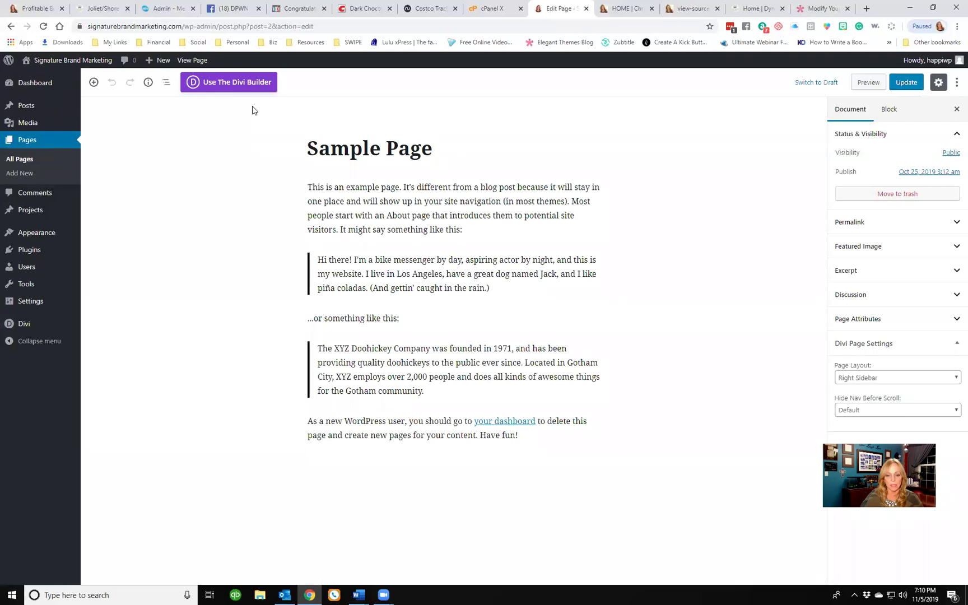
- Switch the Sample Page to the Divi Builder and start it by choosing a premade layout
{"action": "left_click", "coordinate": [224, 85]}
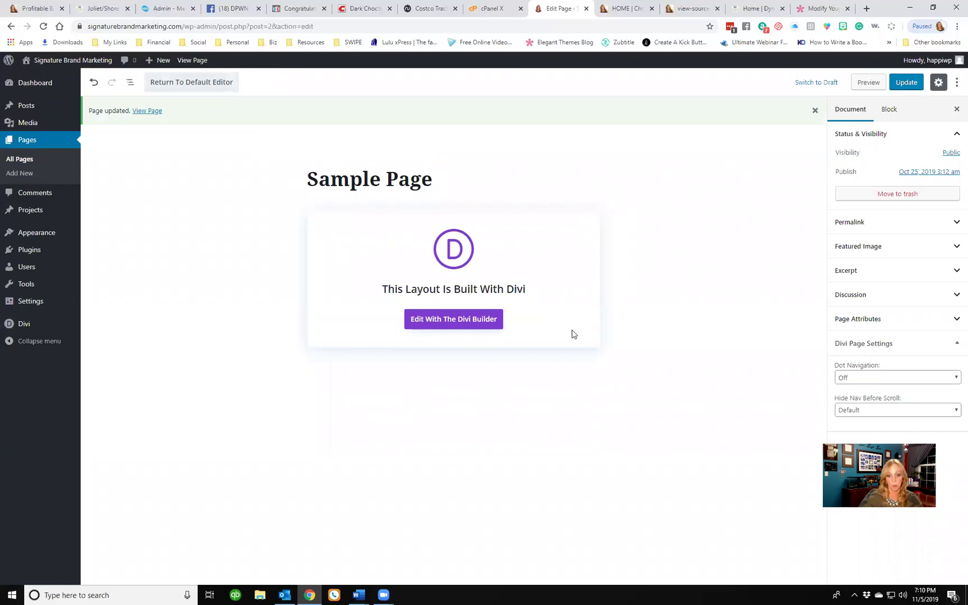
{"action": "left_click", "coordinate": [455, 321]}
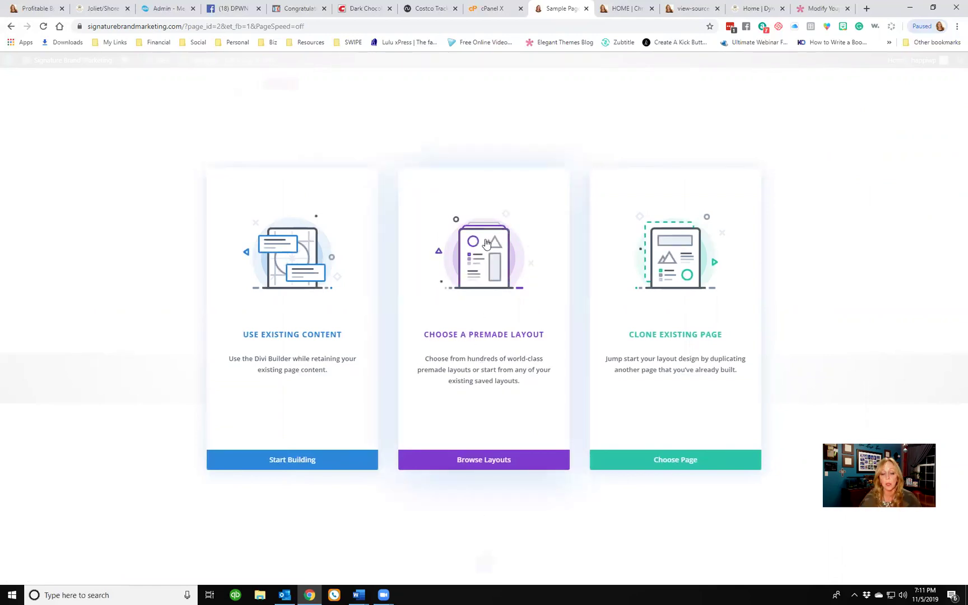
{"action": "left_click", "coordinate": [488, 290]}
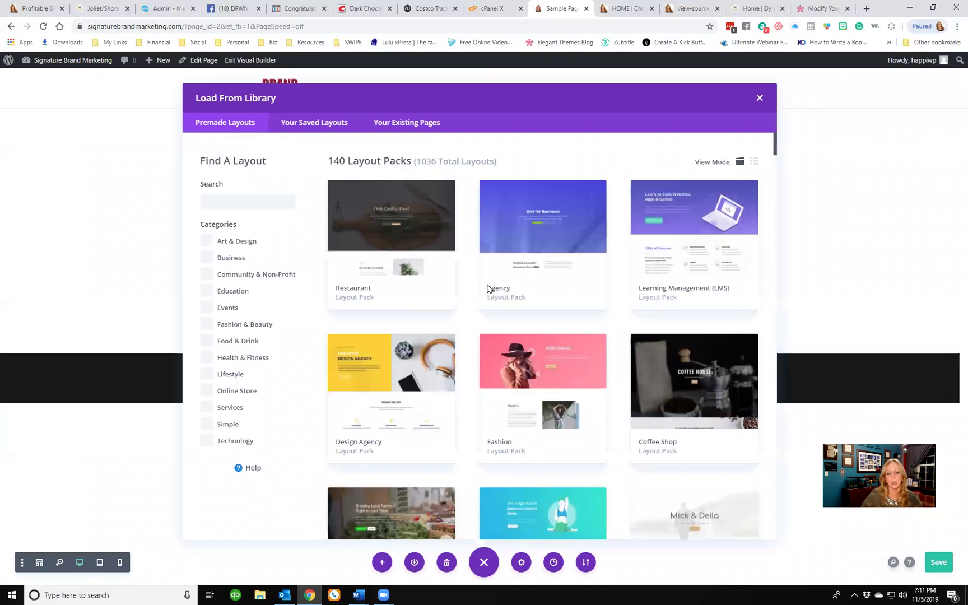
- Look through the premade layout packs in the Divi library for a design that suits the site
{"action": "scroll", "coordinate": [526, 258], "scroll_direction": "down", "scroll_amount": 12}
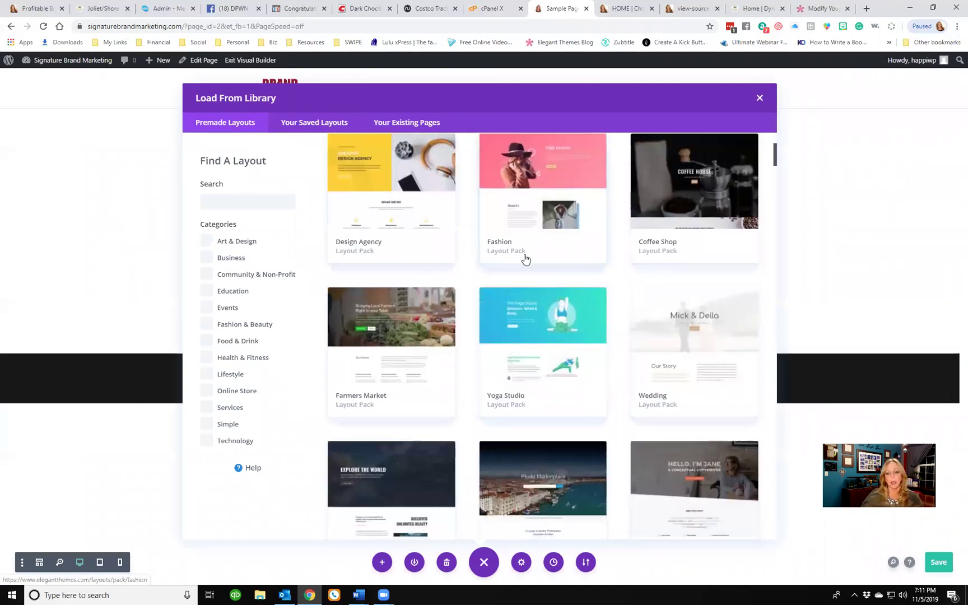
{"action": "scroll", "coordinate": [526, 258], "scroll_direction": "down", "scroll_amount": 12}
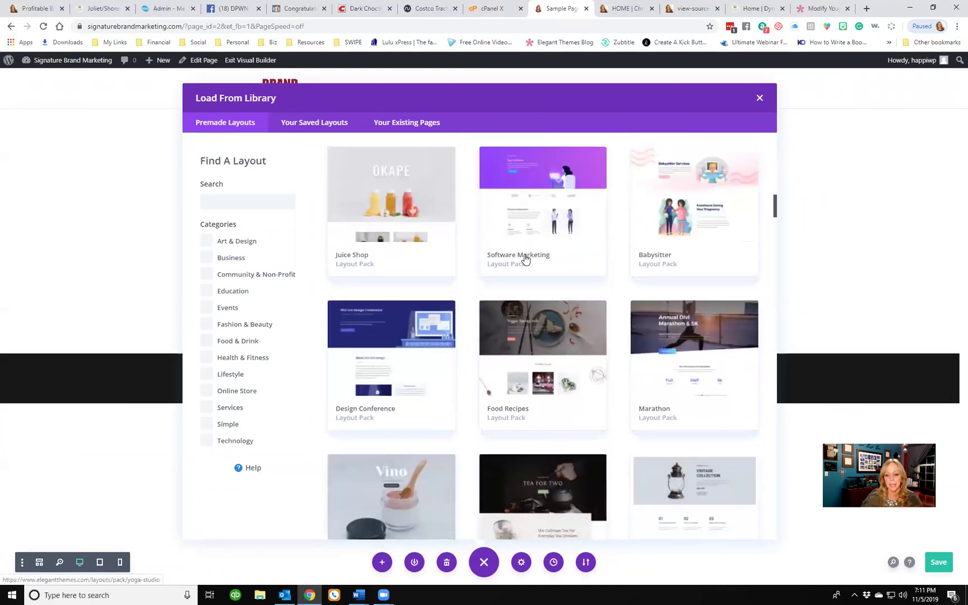
{"action": "scroll", "coordinate": [525, 258], "scroll_direction": "down", "scroll_amount": 6}
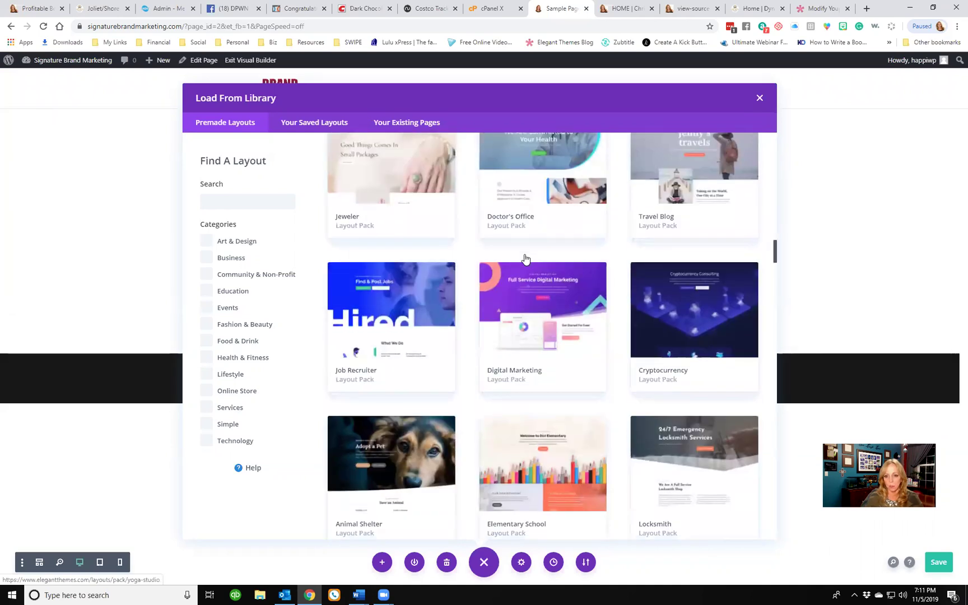
{"action": "scroll", "coordinate": [525, 259], "scroll_direction": "up", "scroll_amount": 4}
{"action": "scroll", "coordinate": [525, 258], "scroll_direction": "down", "scroll_amount": 9}
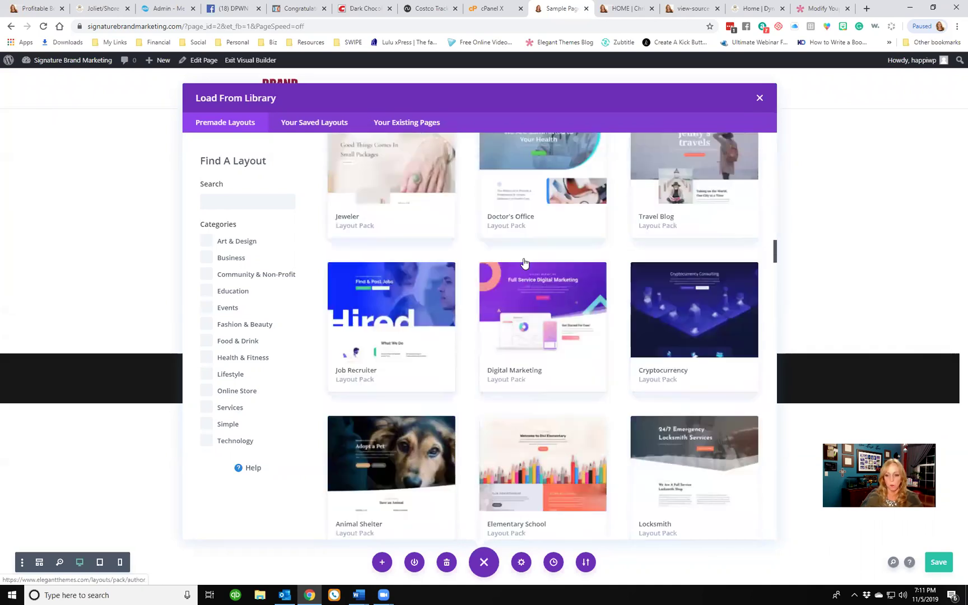
{"action": "scroll", "coordinate": [524, 263], "scroll_direction": "up", "scroll_amount": 4}
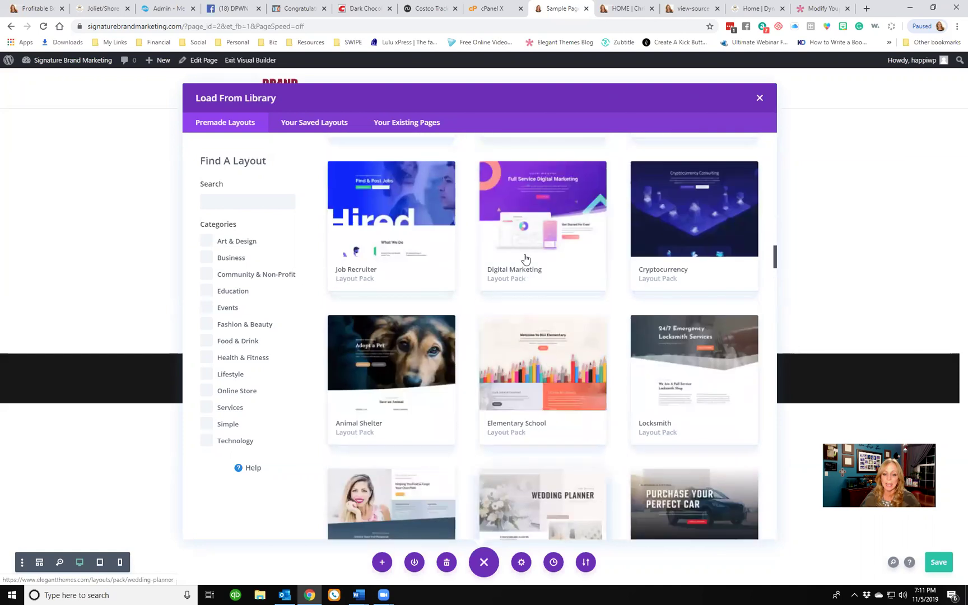
{"action": "scroll", "coordinate": [526, 258], "scroll_direction": "down", "scroll_amount": 3}
{"action": "scroll", "coordinate": [525, 258], "scroll_direction": "down", "scroll_amount": 9}
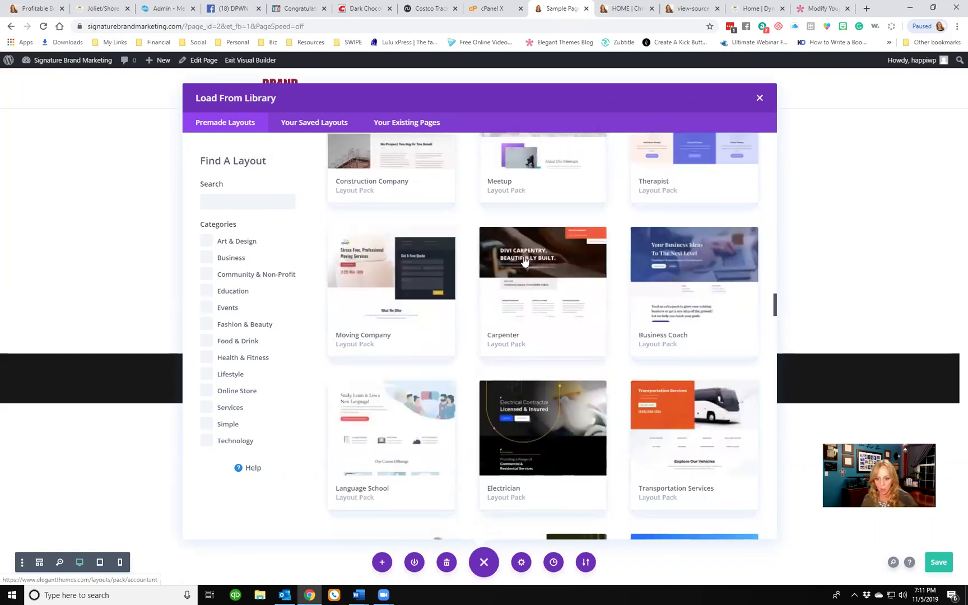
{"action": "scroll", "coordinate": [525, 261], "scroll_direction": "down", "scroll_amount": 5}
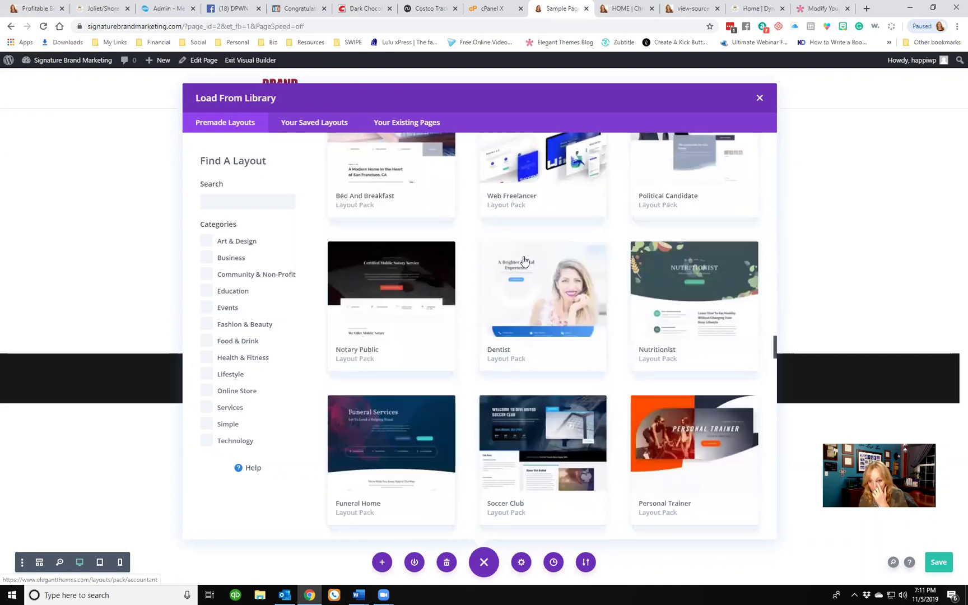
{"action": "scroll", "coordinate": [524, 261], "scroll_direction": "down", "scroll_amount": 3}
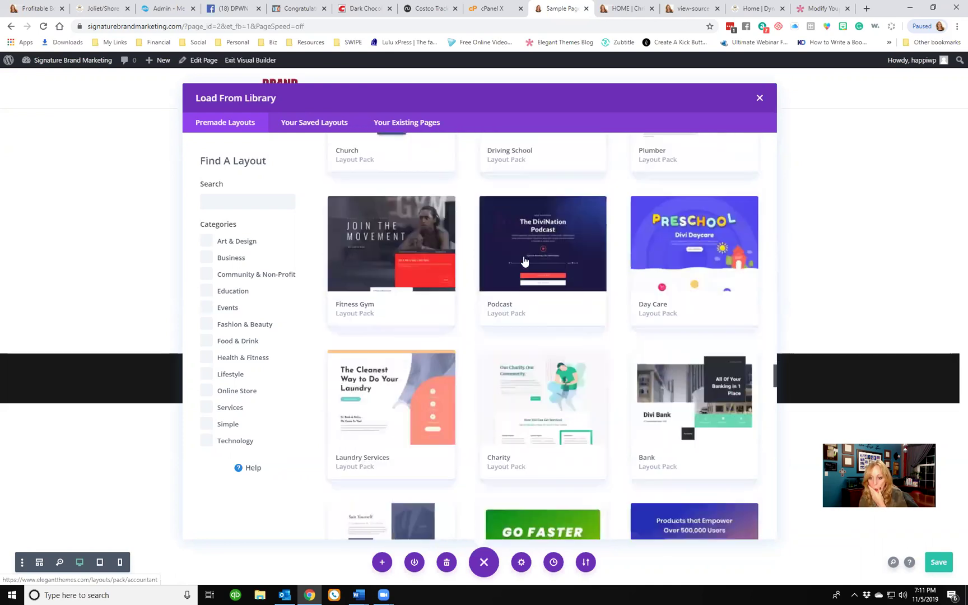
{"action": "scroll", "coordinate": [521, 262], "scroll_direction": "down", "scroll_amount": 8}
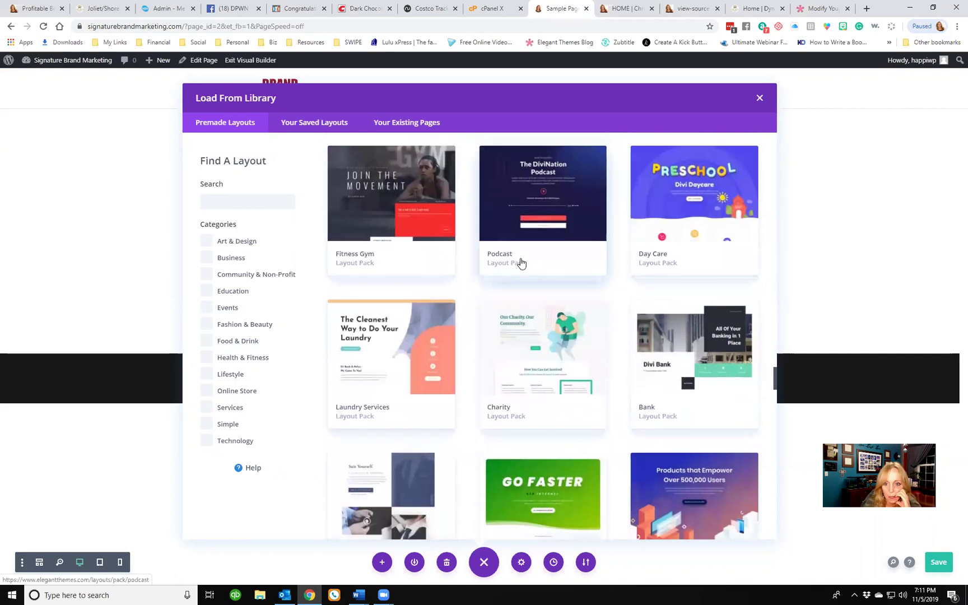
{"action": "scroll", "coordinate": [521, 262], "scroll_direction": "down", "scroll_amount": 6}
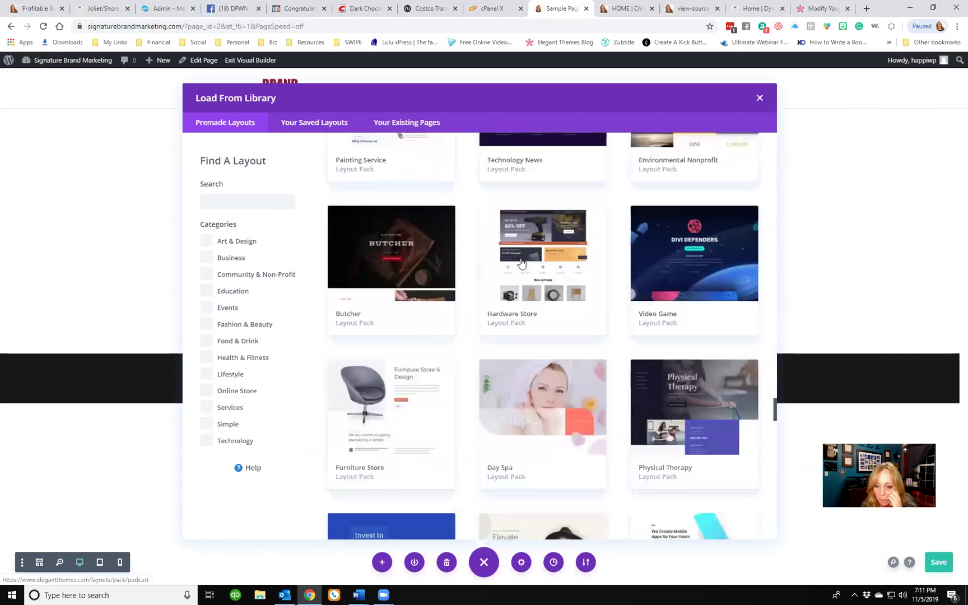
{"action": "scroll", "coordinate": [522, 263], "scroll_direction": "down", "scroll_amount": 6}
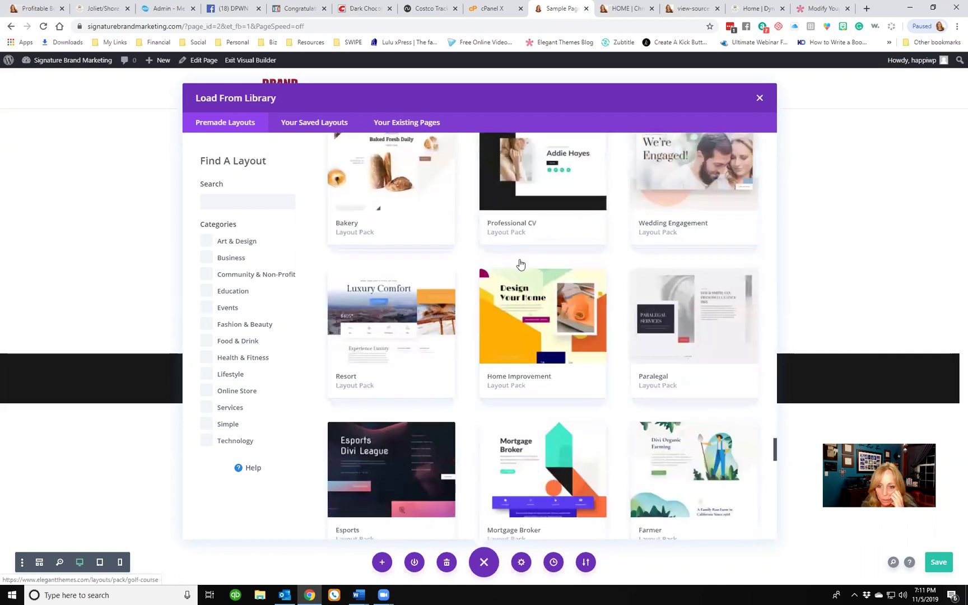
{"action": "scroll", "coordinate": [521, 263], "scroll_direction": "down", "scroll_amount": 10}
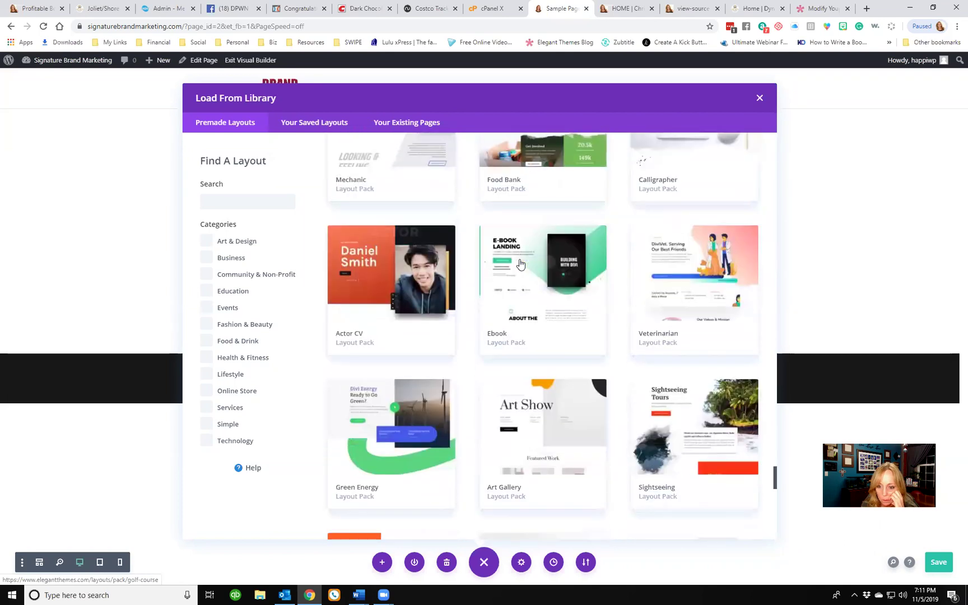
{"action": "scroll", "coordinate": [521, 263], "scroll_direction": "down", "scroll_amount": 12}
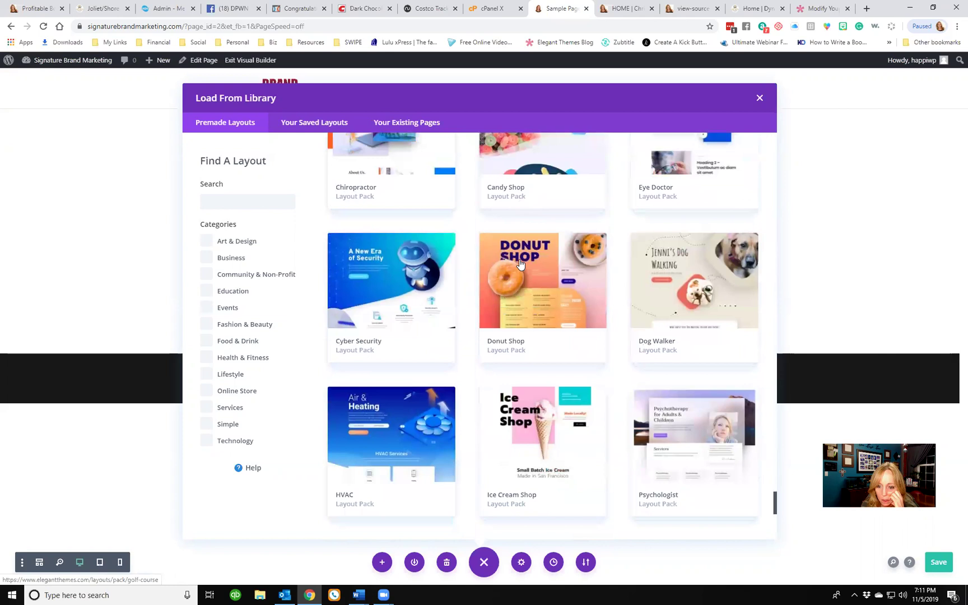
{"action": "scroll", "coordinate": [521, 264], "scroll_direction": "down", "scroll_amount": 4}
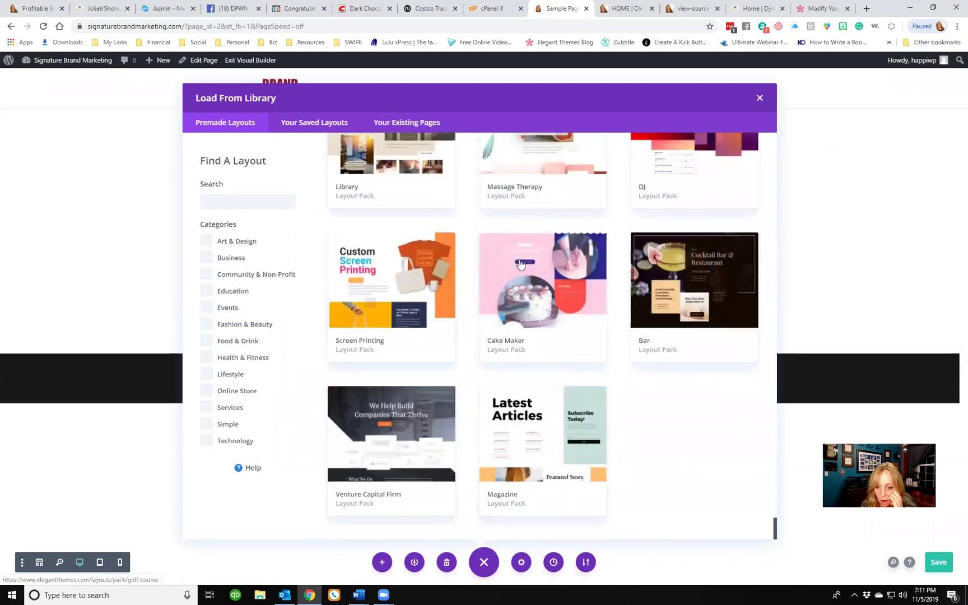
{"action": "scroll", "coordinate": [520, 265], "scroll_direction": "up", "scroll_amount": 5}
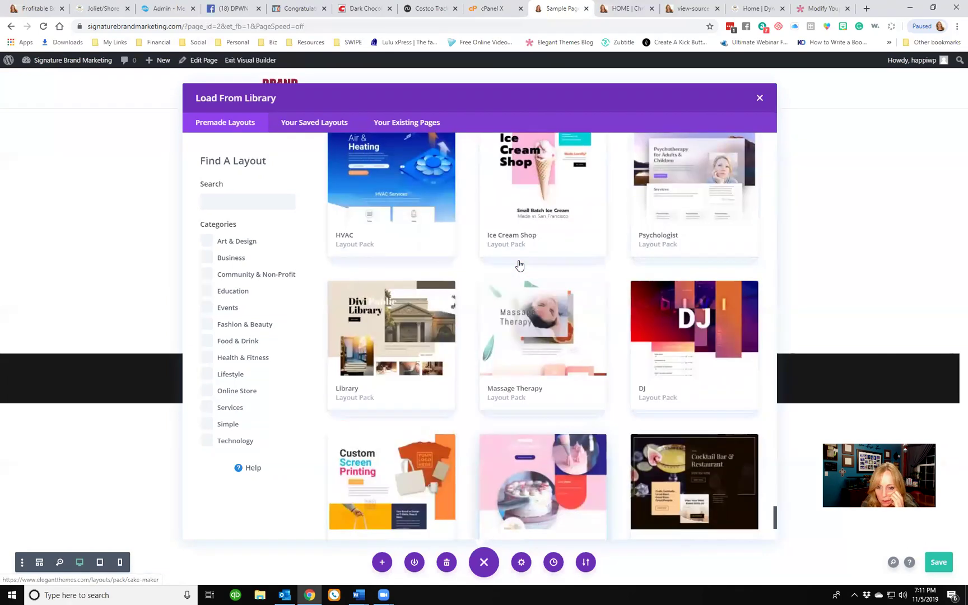
{"action": "scroll", "coordinate": [520, 265], "scroll_direction": "up", "scroll_amount": 4}
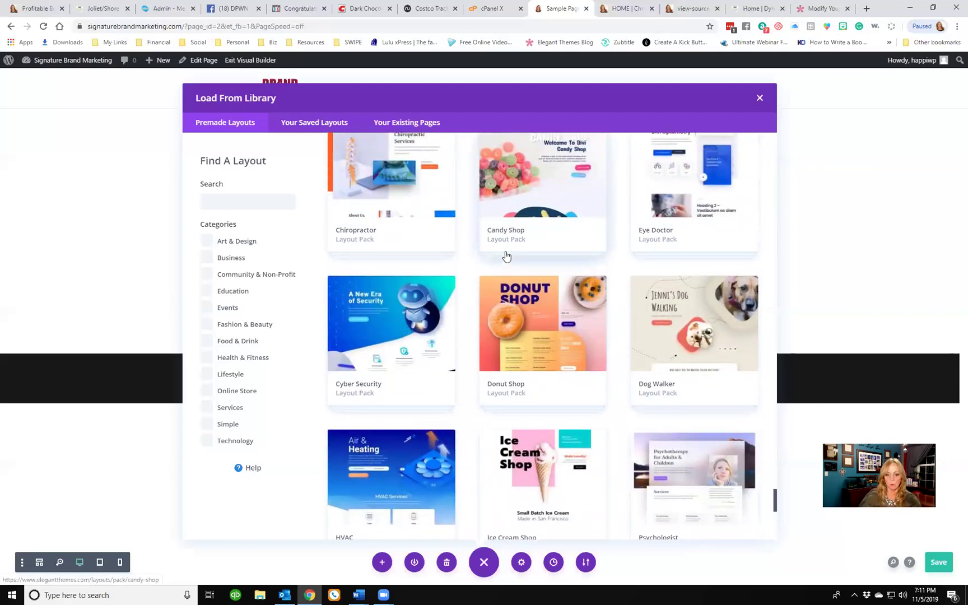
{"action": "scroll", "coordinate": [506, 256], "scroll_direction": "up", "scroll_amount": 1}
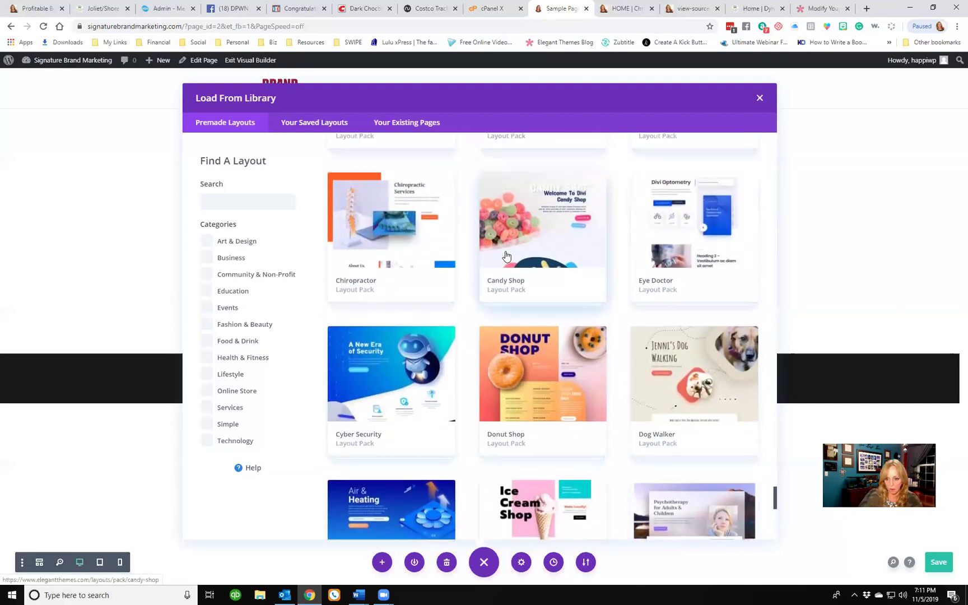
{"action": "scroll", "coordinate": [506, 257], "scroll_direction": "up", "scroll_amount": 3}
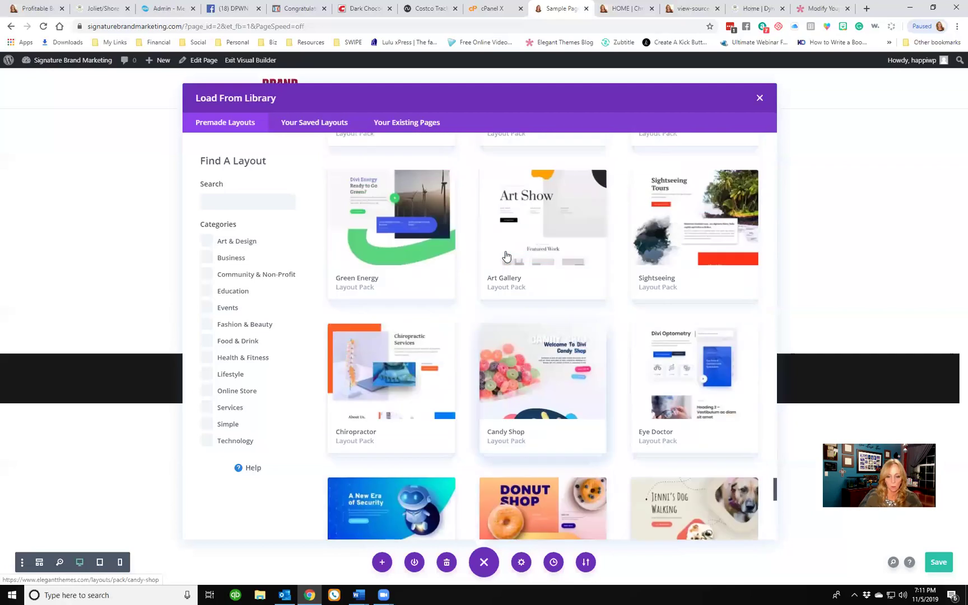
{"action": "scroll", "coordinate": [507, 257], "scroll_direction": "up", "scroll_amount": 4}
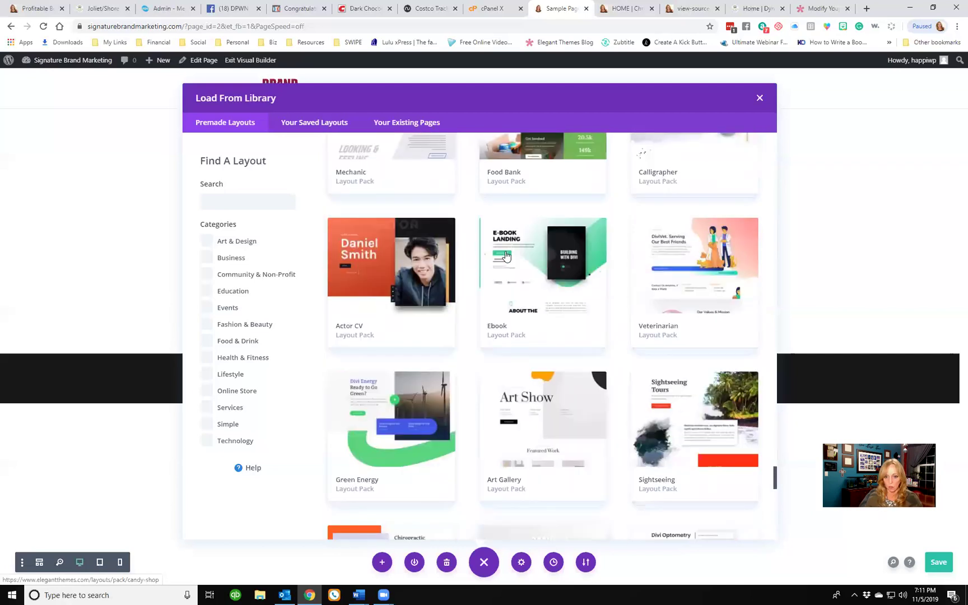
{"action": "scroll", "coordinate": [506, 256], "scroll_direction": "up", "scroll_amount": 3}
{"action": "scroll", "coordinate": [507, 256], "scroll_direction": "up", "scroll_amount": 4}
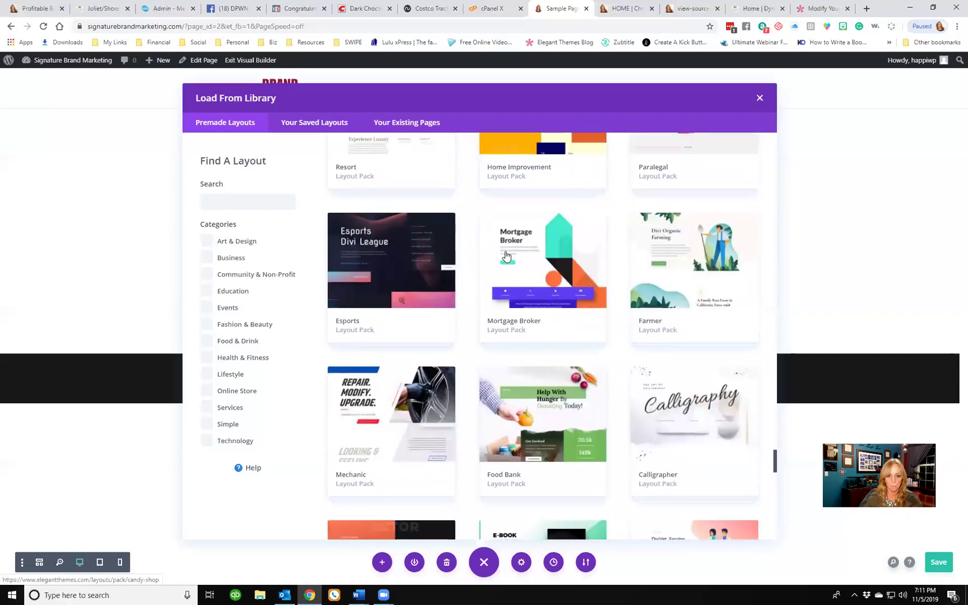
{"action": "scroll", "coordinate": [506, 256], "scroll_direction": "up", "scroll_amount": 5}
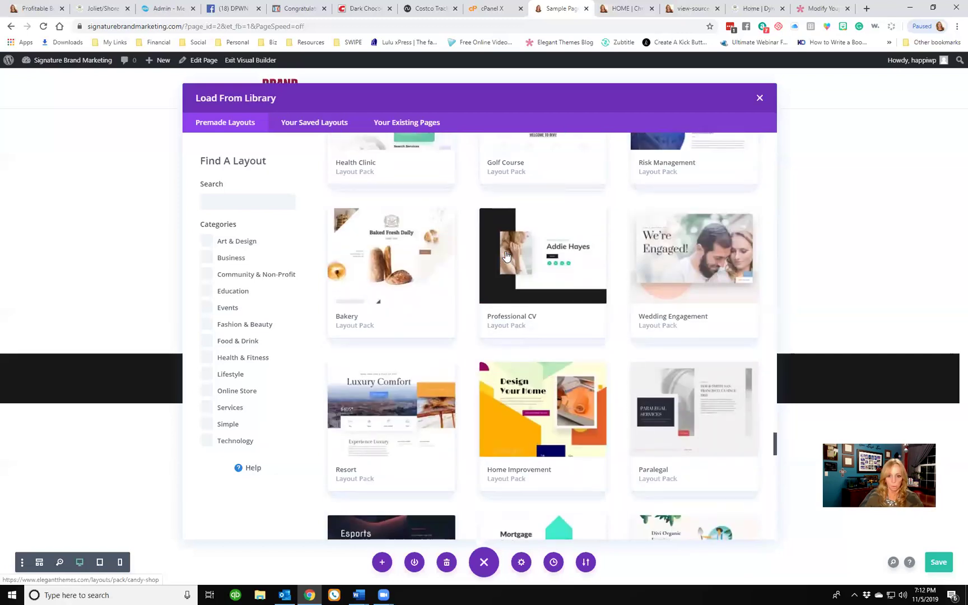
{"action": "scroll", "coordinate": [507, 257], "scroll_direction": "up", "scroll_amount": 4}
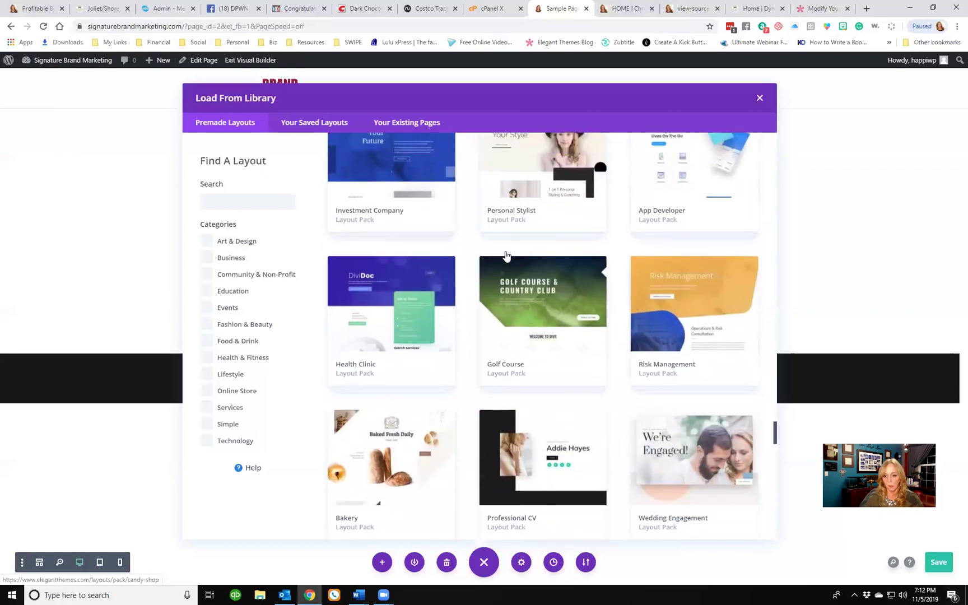
{"action": "scroll", "coordinate": [507, 256], "scroll_direction": "up", "scroll_amount": 2}
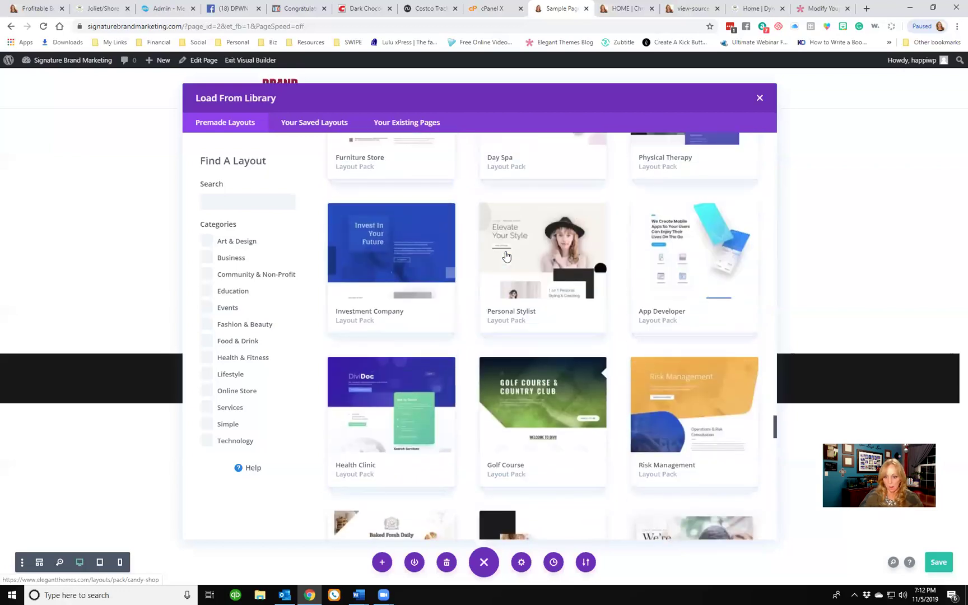
{"action": "scroll", "coordinate": [507, 256], "scroll_direction": "up", "scroll_amount": 3}
{"action": "scroll", "coordinate": [505, 255], "scroll_direction": "up", "scroll_amount": 1}
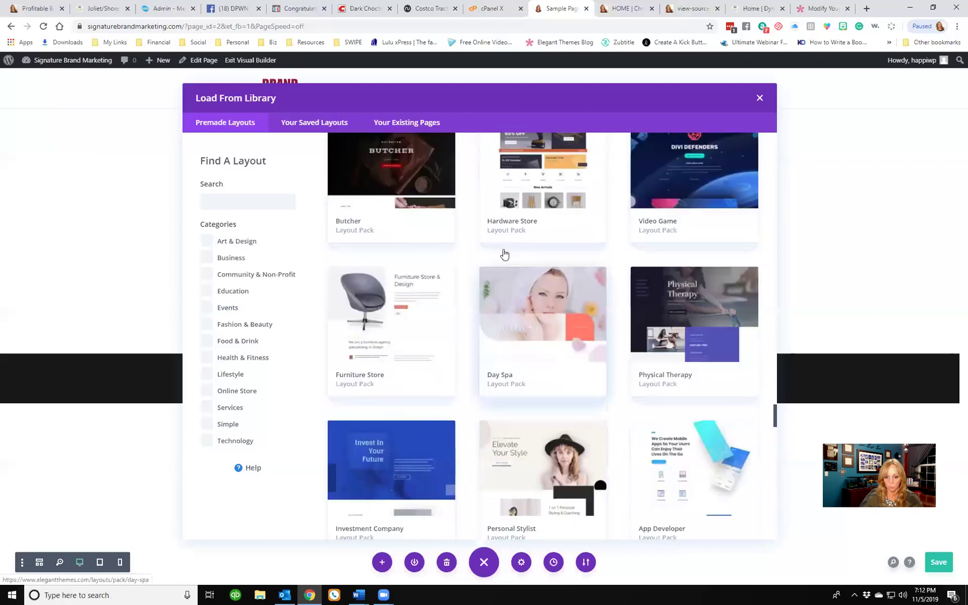
{"action": "scroll", "coordinate": [504, 255], "scroll_direction": "up", "scroll_amount": 3}
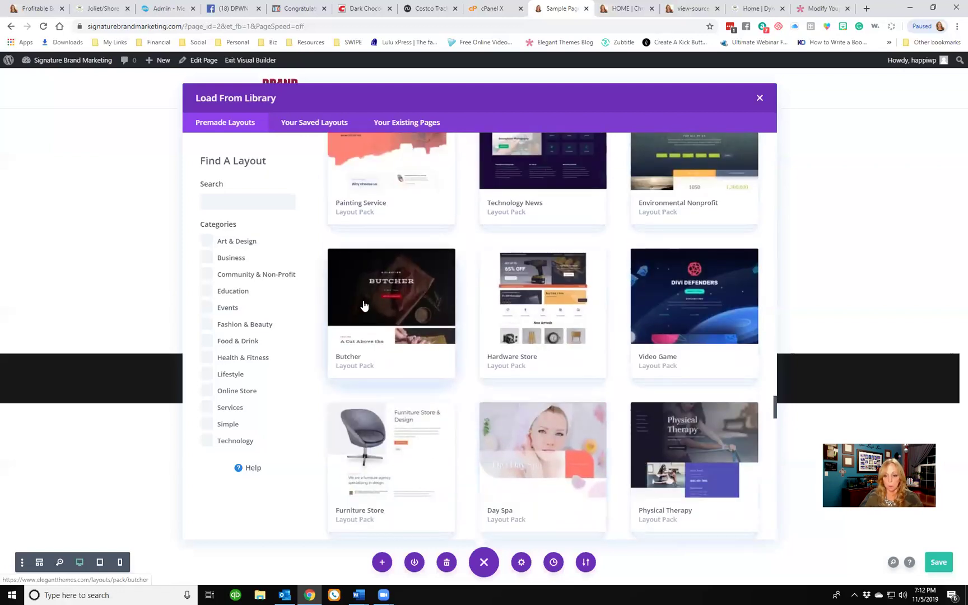
{"action": "scroll", "coordinate": [364, 305], "scroll_direction": "up", "scroll_amount": 2}
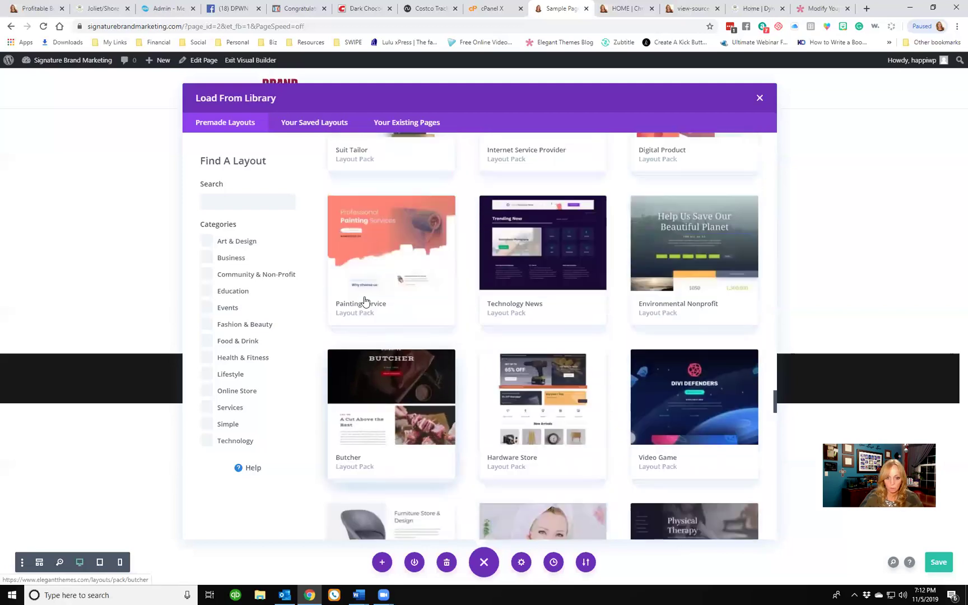
{"action": "scroll", "coordinate": [365, 301], "scroll_direction": "up", "scroll_amount": 3}
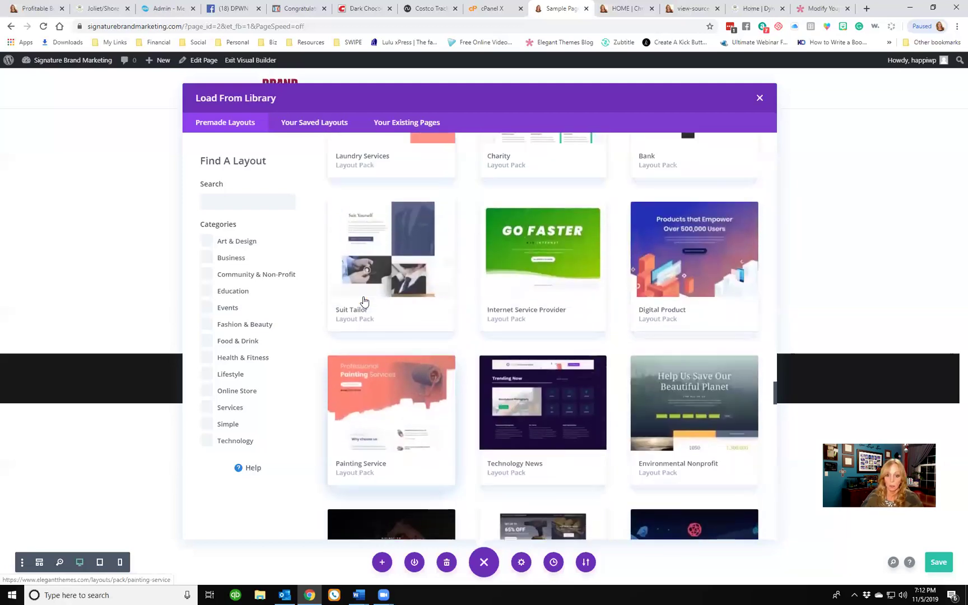
{"action": "scroll", "coordinate": [364, 301], "scroll_direction": "up", "scroll_amount": 1}
{"action": "scroll", "coordinate": [364, 301], "scroll_direction": "up", "scroll_amount": 2}
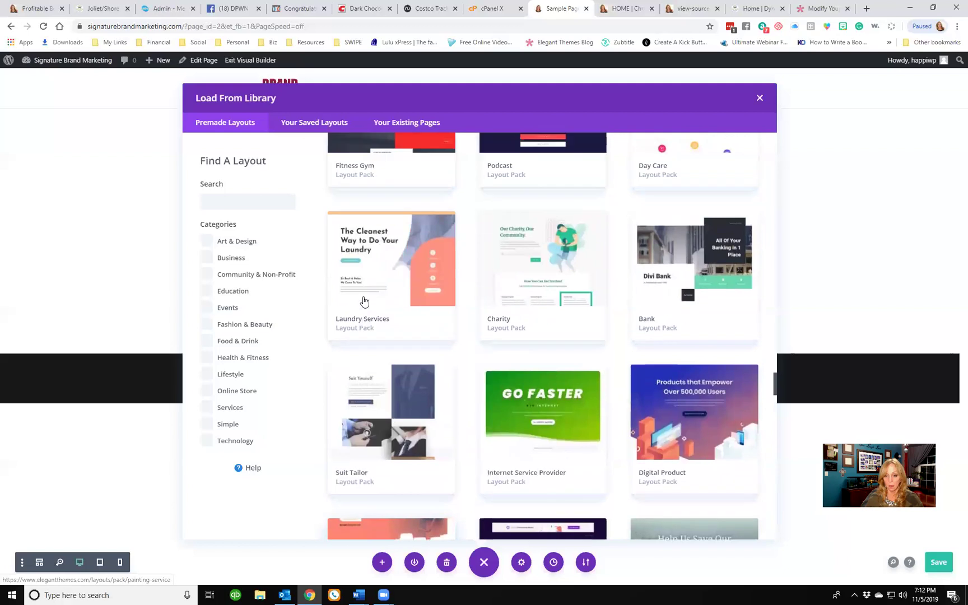
- Review the premade layout packs again, going back up to the start of the library
{"action": "scroll", "coordinate": [364, 302], "scroll_direction": "up", "scroll_amount": 3}
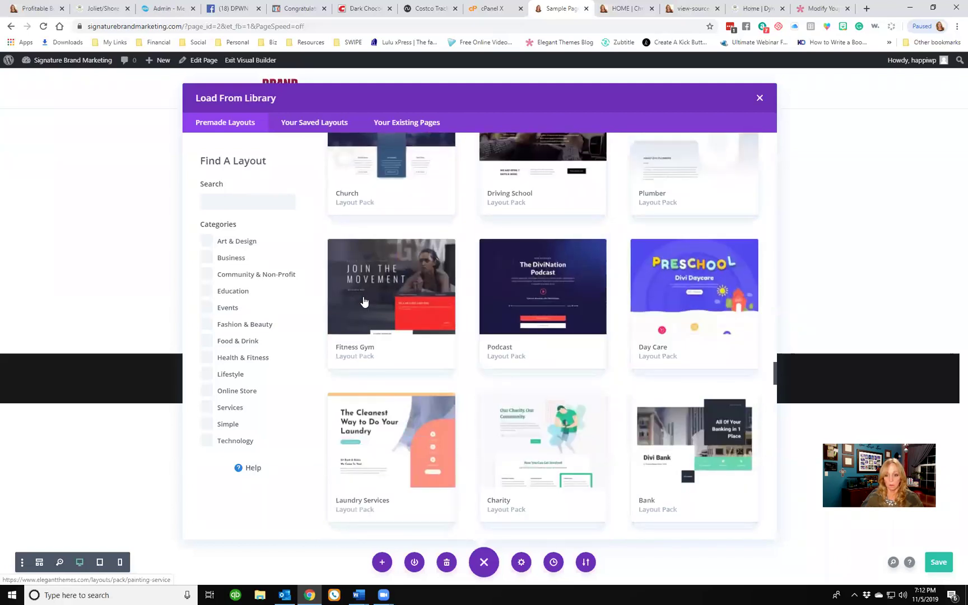
{"action": "scroll", "coordinate": [364, 301], "scroll_direction": "up", "scroll_amount": 2}
{"action": "scroll", "coordinate": [365, 301], "scroll_direction": "up", "scroll_amount": 2}
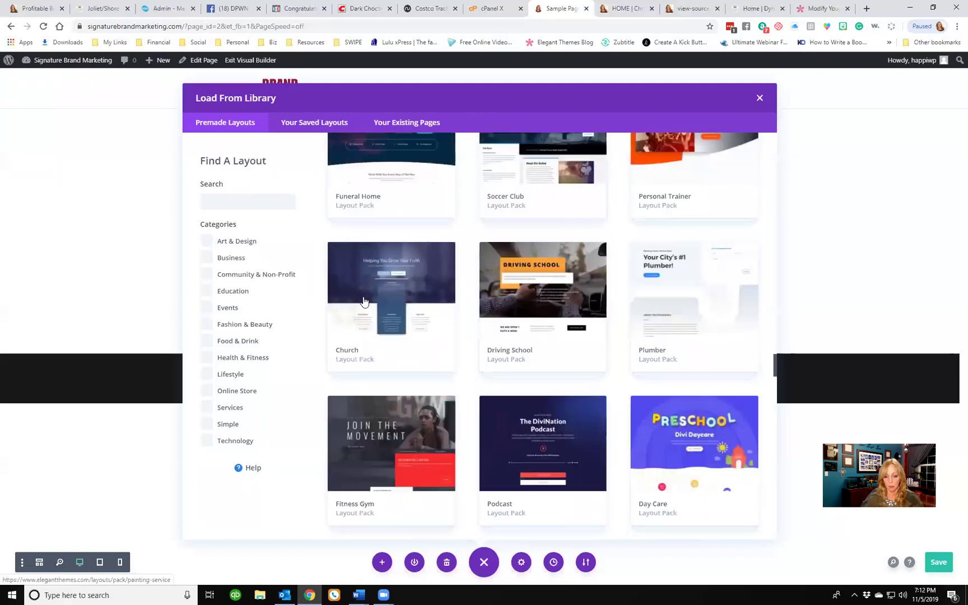
{"action": "scroll", "coordinate": [364, 301], "scroll_direction": "up", "scroll_amount": 3}
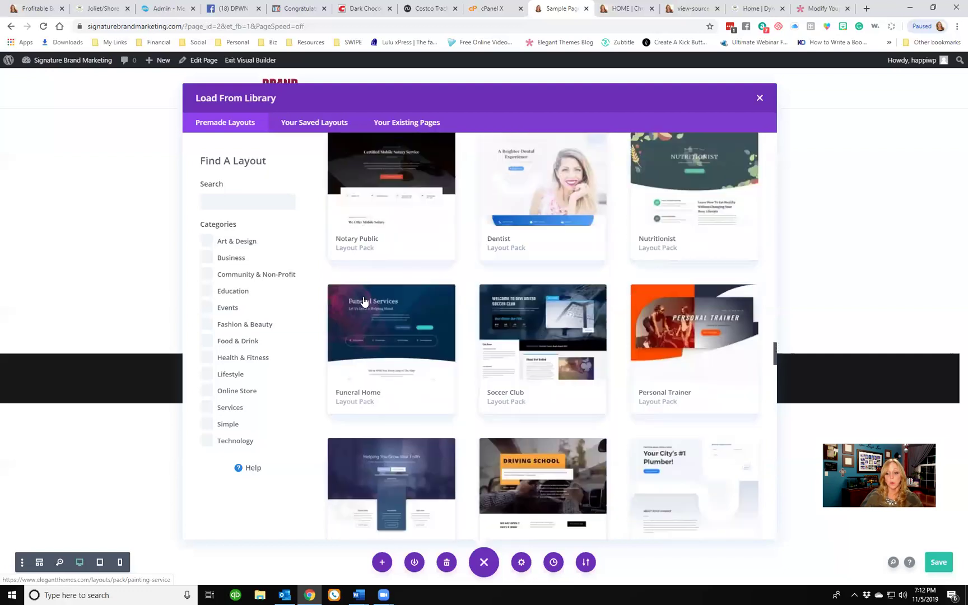
{"action": "scroll", "coordinate": [364, 301], "scroll_direction": "up", "scroll_amount": 4}
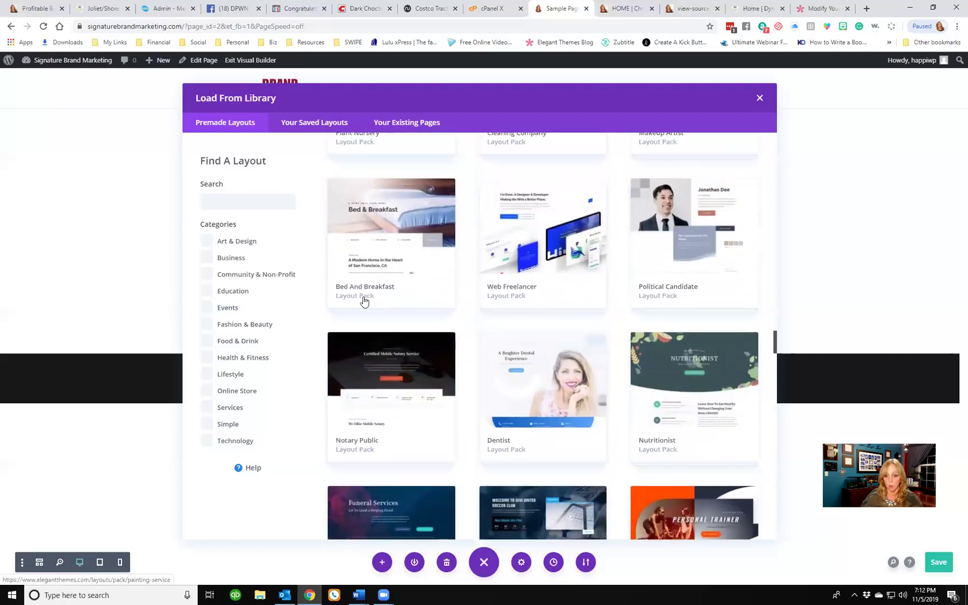
{"action": "scroll", "coordinate": [364, 302], "scroll_direction": "up", "scroll_amount": 4}
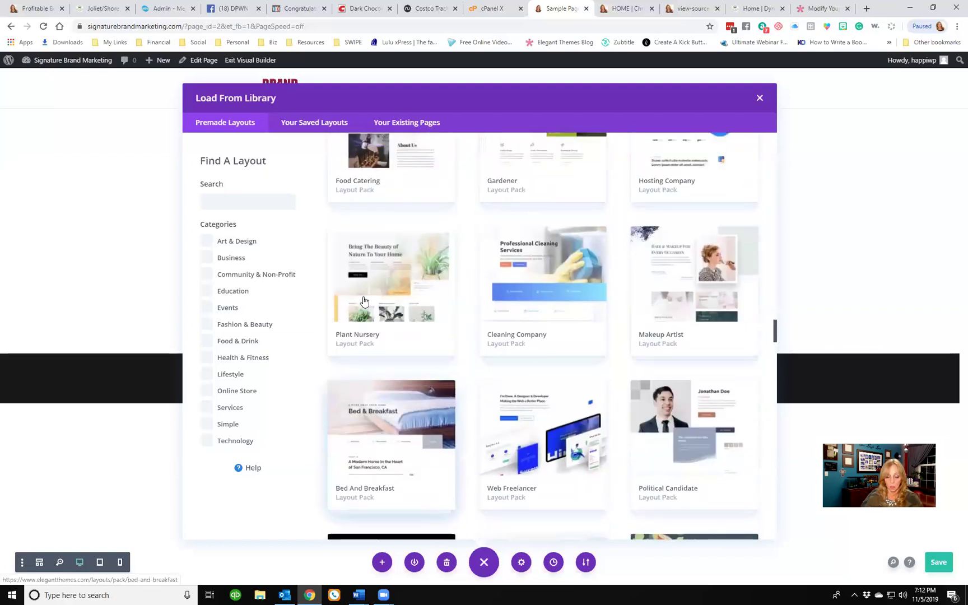
{"action": "scroll", "coordinate": [364, 301], "scroll_direction": "up", "scroll_amount": 3}
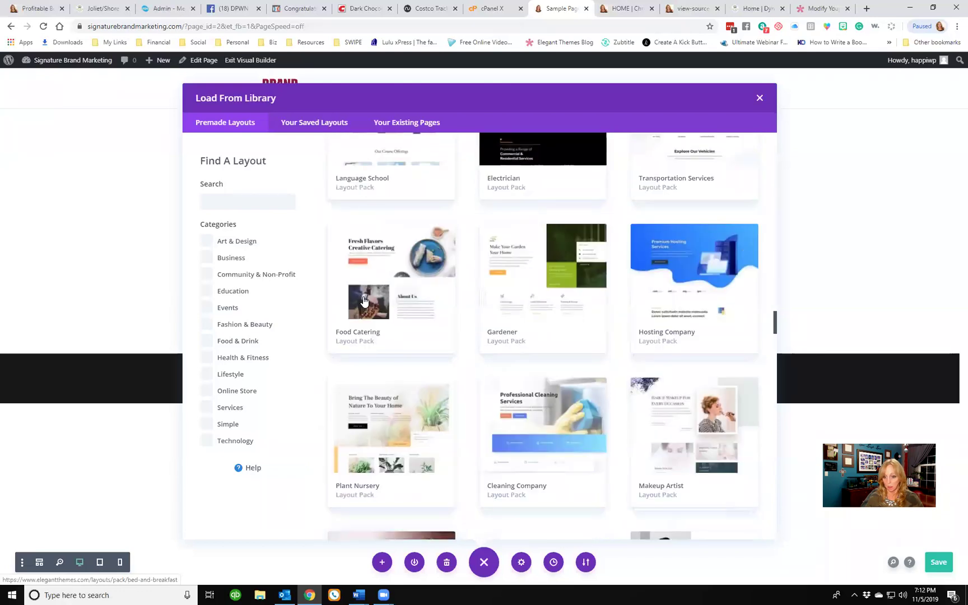
{"action": "scroll", "coordinate": [363, 301], "scroll_direction": "up", "scroll_amount": 3}
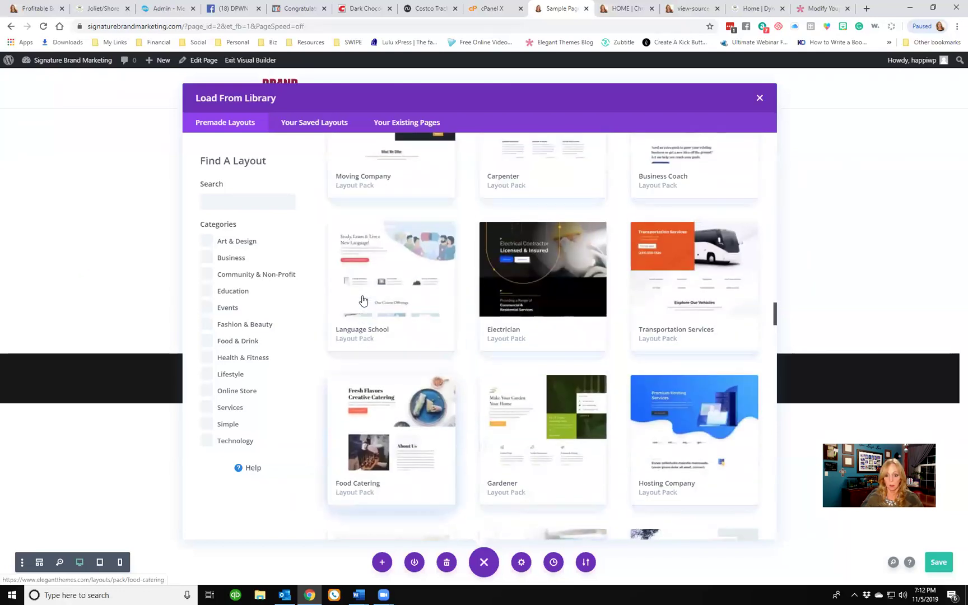
{"action": "scroll", "coordinate": [363, 301], "scroll_direction": "up", "scroll_amount": 2}
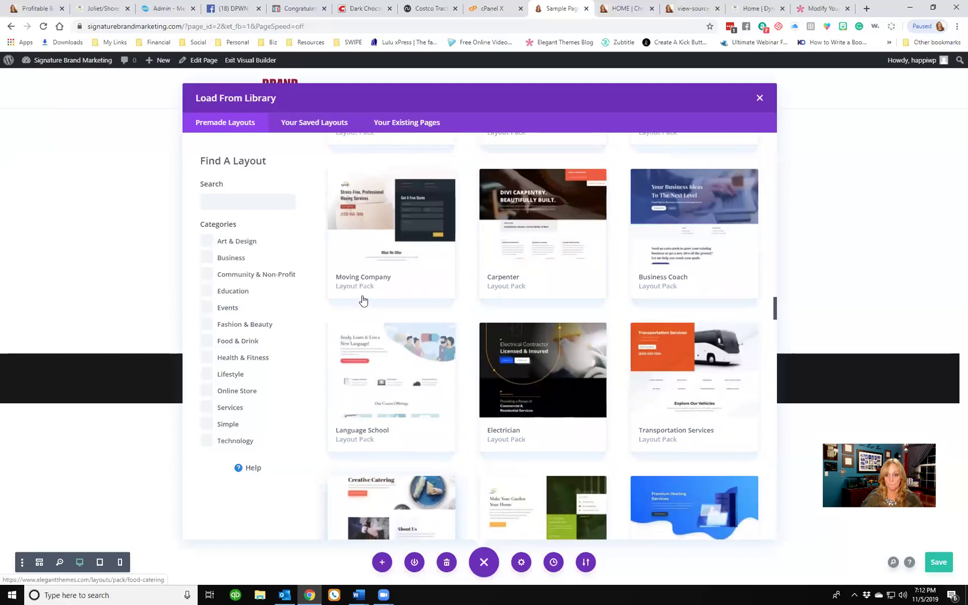
{"action": "scroll", "coordinate": [363, 301], "scroll_direction": "up", "scroll_amount": 4}
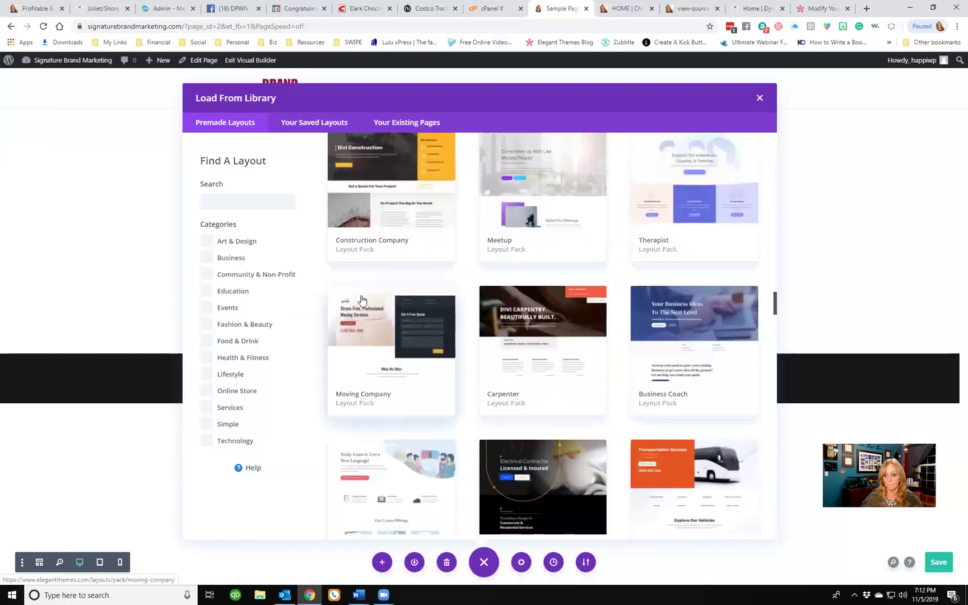
{"action": "scroll", "coordinate": [363, 301], "scroll_direction": "up", "scroll_amount": 4}
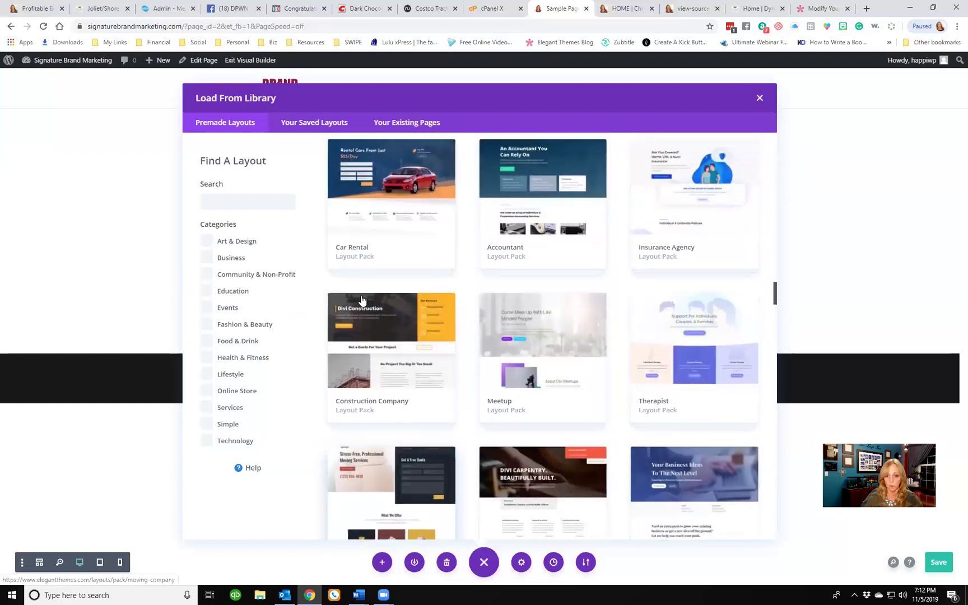
{"action": "scroll", "coordinate": [363, 301], "scroll_direction": "up", "scroll_amount": 3}
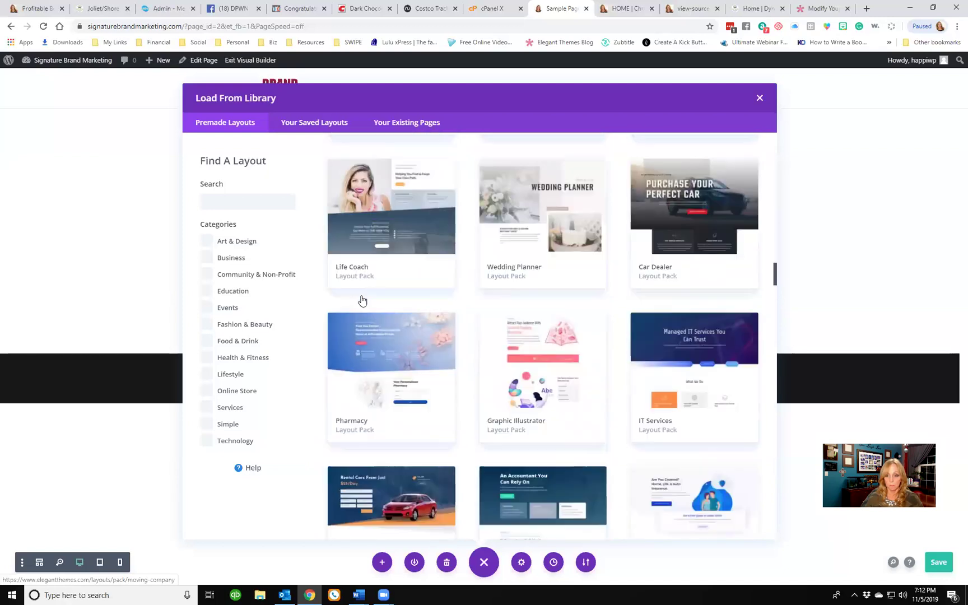
{"action": "scroll", "coordinate": [363, 301], "scroll_direction": "up", "scroll_amount": 4}
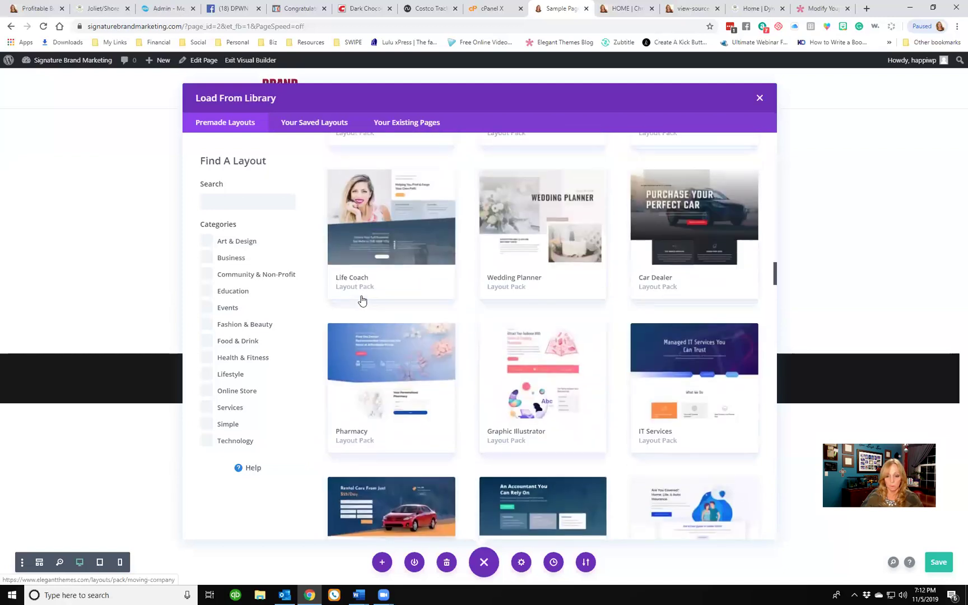
{"action": "scroll", "coordinate": [361, 301], "scroll_direction": "up", "scroll_amount": 3}
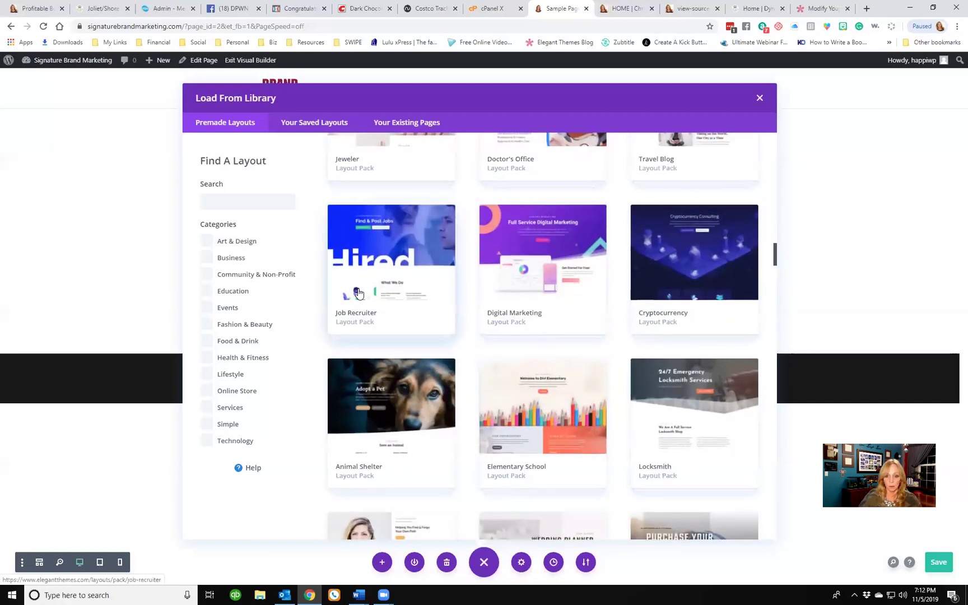
{"action": "scroll", "coordinate": [359, 293], "scroll_direction": "up", "scroll_amount": 2}
{"action": "scroll", "coordinate": [359, 291], "scroll_direction": "up", "scroll_amount": 3}
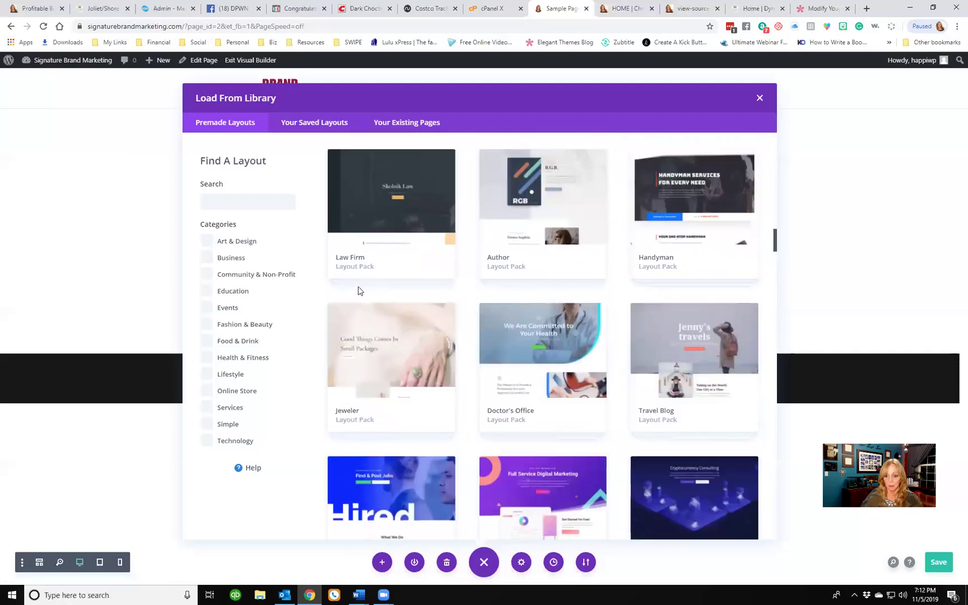
{"action": "scroll", "coordinate": [359, 295], "scroll_direction": "up", "scroll_amount": 3}
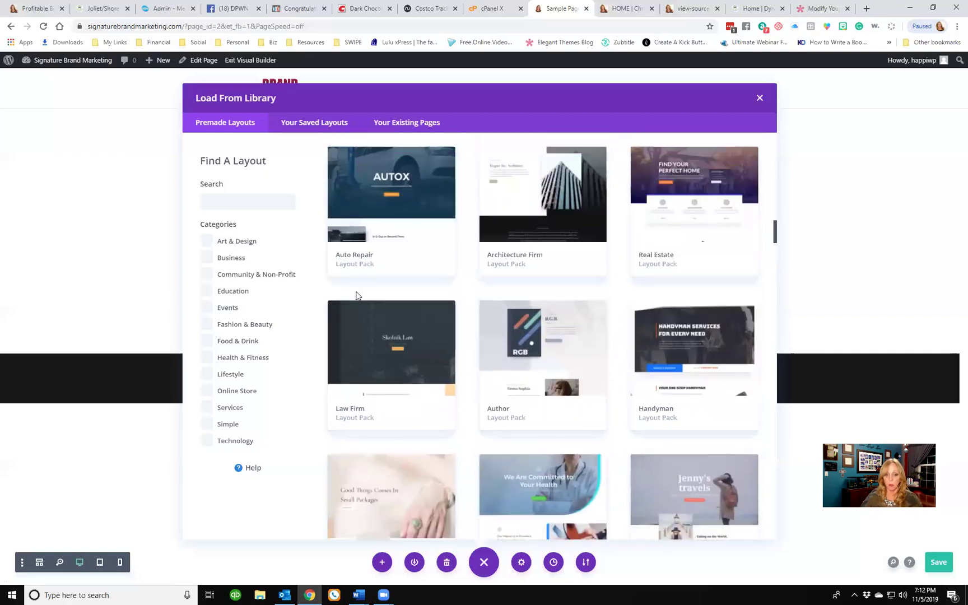
{"action": "scroll", "coordinate": [357, 295], "scroll_direction": "up", "scroll_amount": 3}
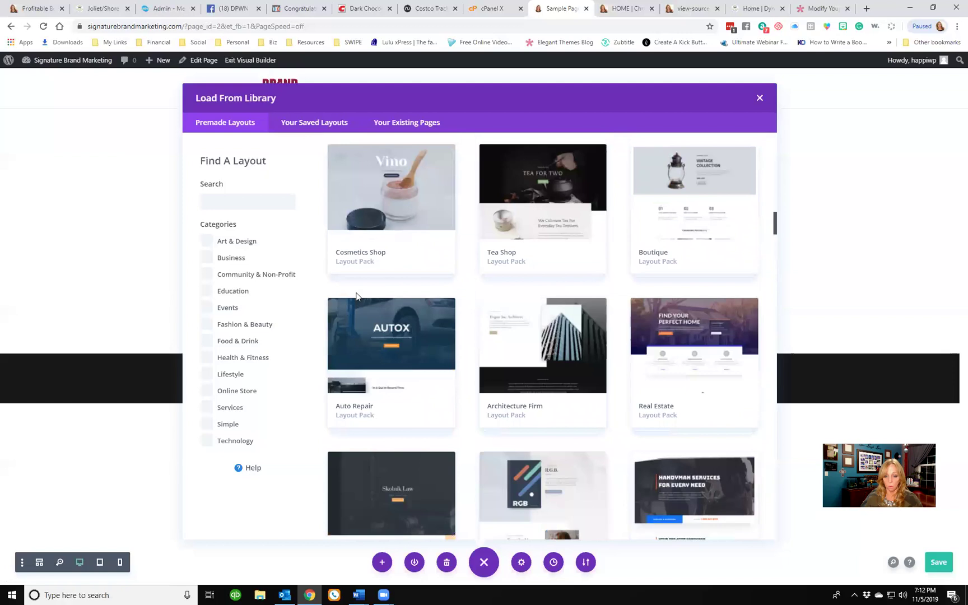
{"action": "scroll", "coordinate": [356, 296], "scroll_direction": "up", "scroll_amount": 3}
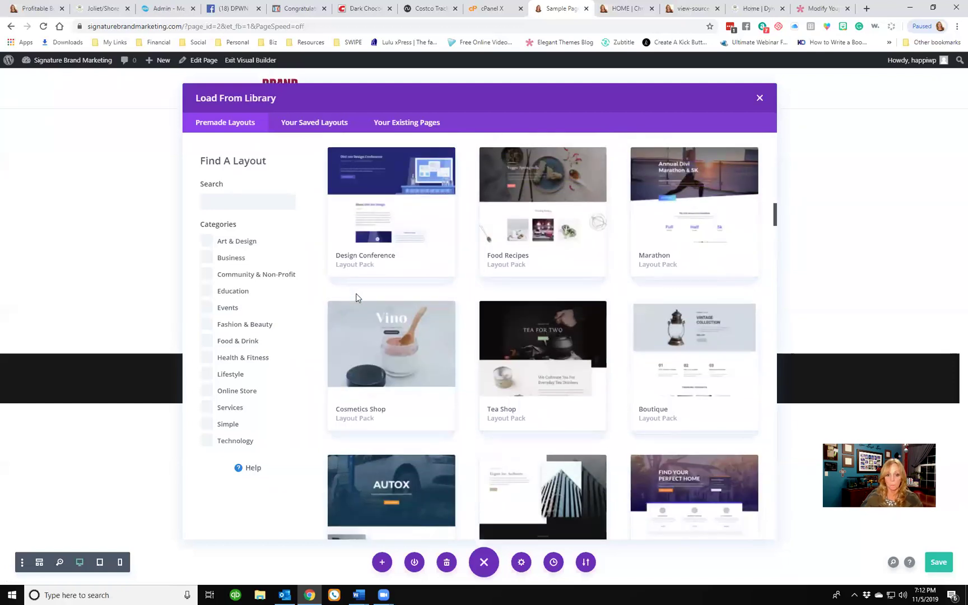
{"action": "scroll", "coordinate": [357, 297], "scroll_direction": "up", "scroll_amount": 3}
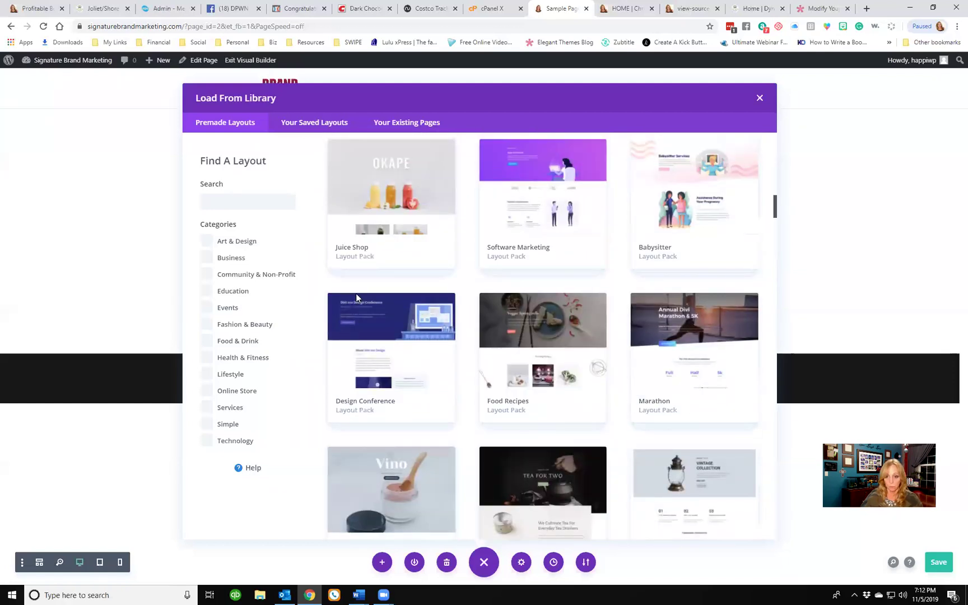
{"action": "scroll", "coordinate": [357, 297], "scroll_direction": "up", "scroll_amount": 3}
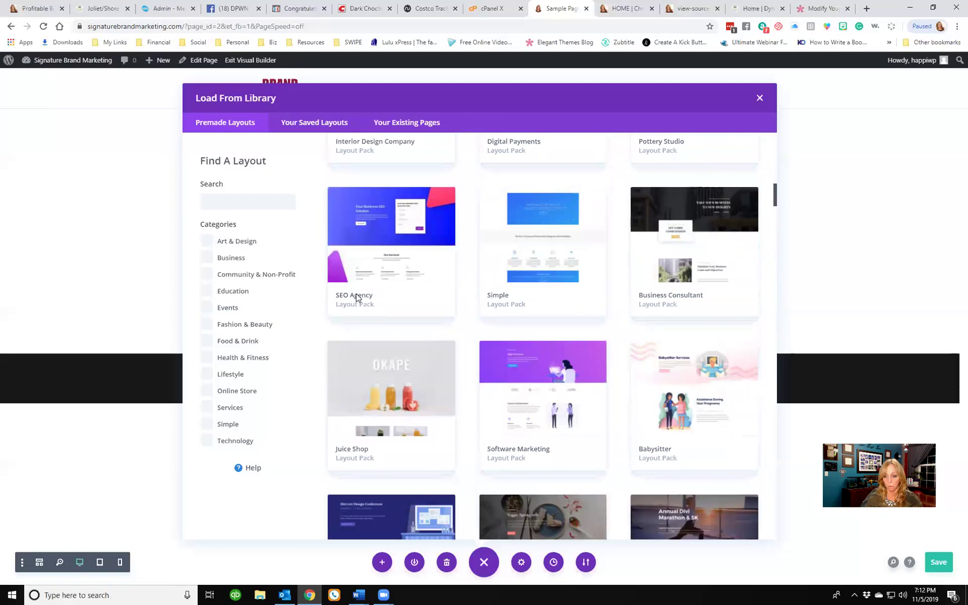
{"action": "scroll", "coordinate": [357, 297], "scroll_direction": "up", "scroll_amount": 3}
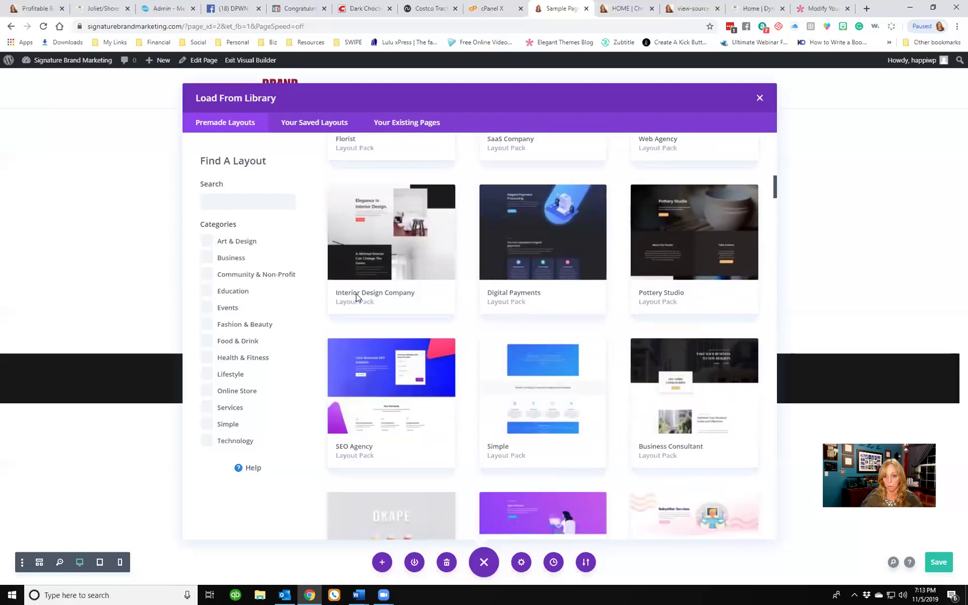
{"action": "scroll", "coordinate": [357, 297], "scroll_direction": "down", "scroll_amount": 1}
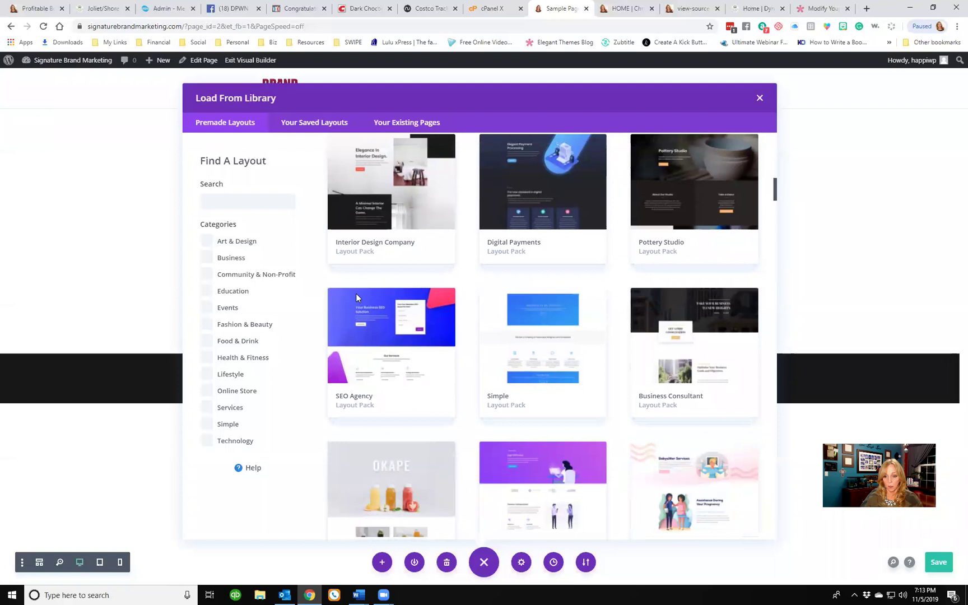
{"action": "scroll", "coordinate": [356, 297], "scroll_direction": "up", "scroll_amount": 3}
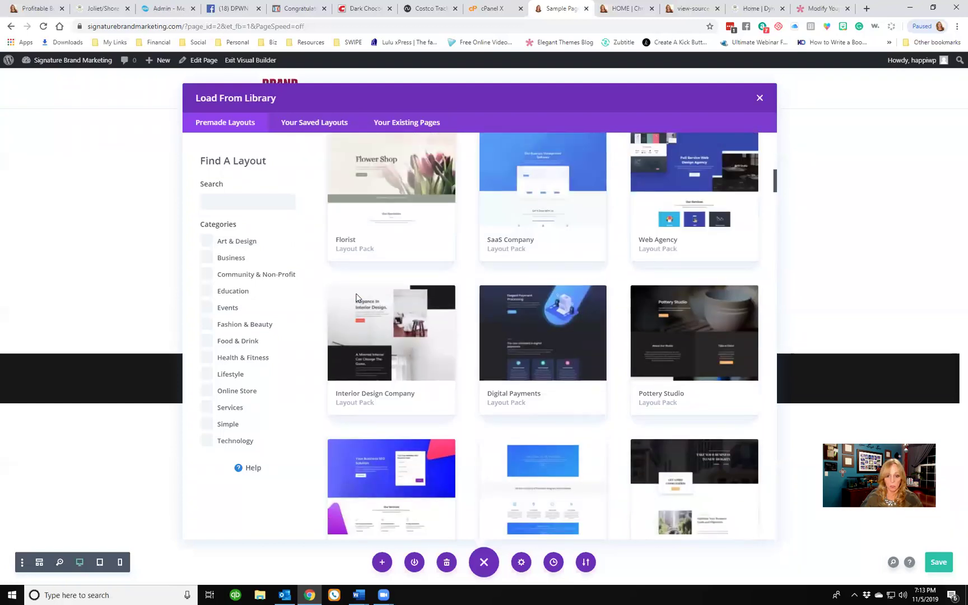
{"action": "scroll", "coordinate": [357, 298], "scroll_direction": "up", "scroll_amount": 6}
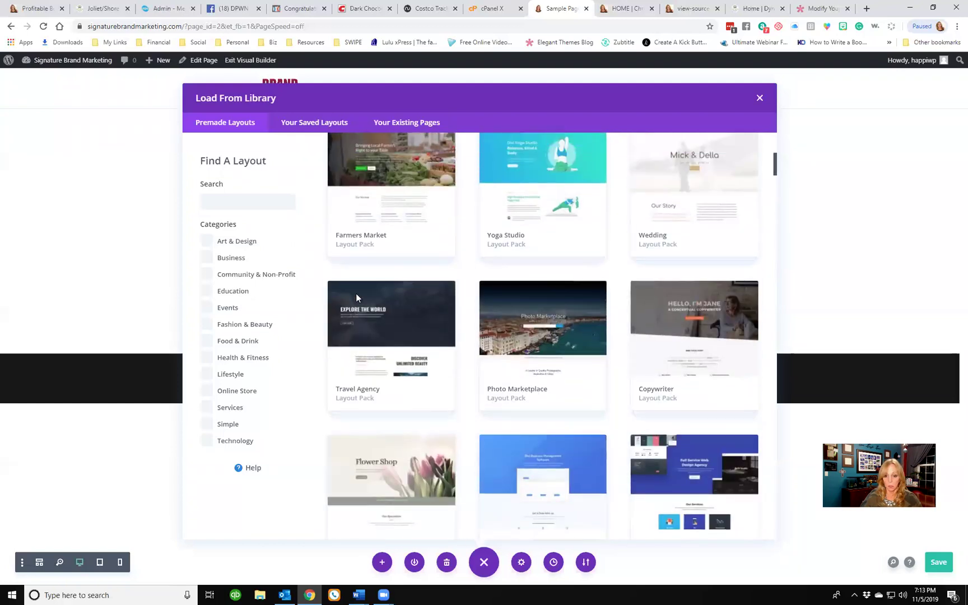
{"action": "scroll", "coordinate": [357, 296], "scroll_direction": "up", "scroll_amount": 3}
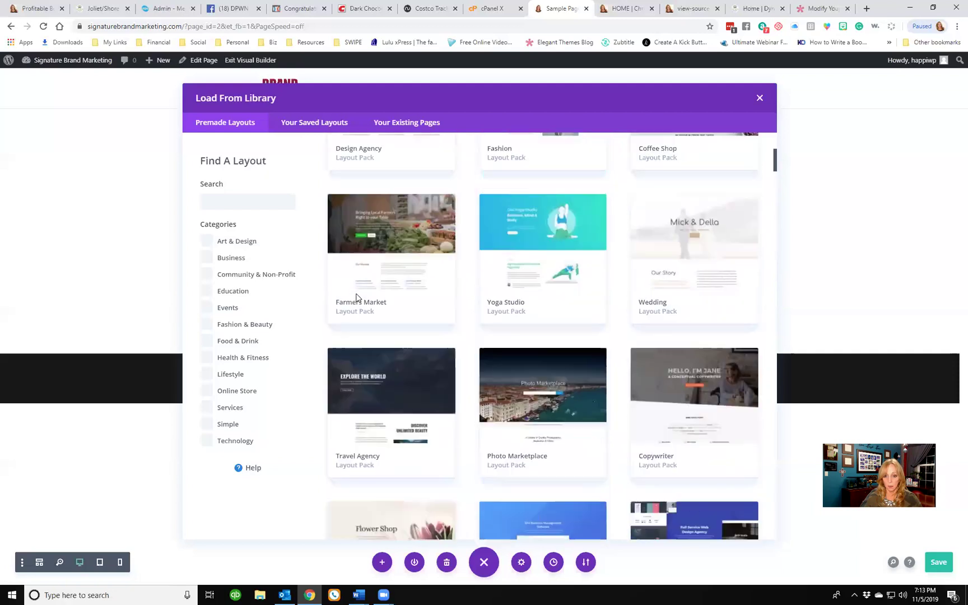
{"action": "scroll", "coordinate": [356, 297], "scroll_direction": "up", "scroll_amount": 3}
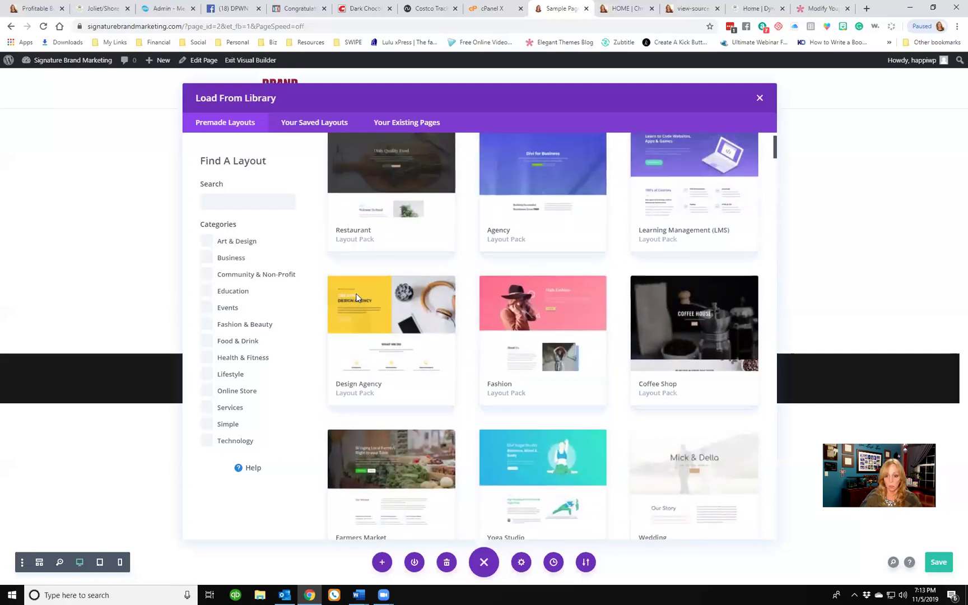
{"action": "scroll", "coordinate": [357, 297], "scroll_direction": "up", "scroll_amount": 2}
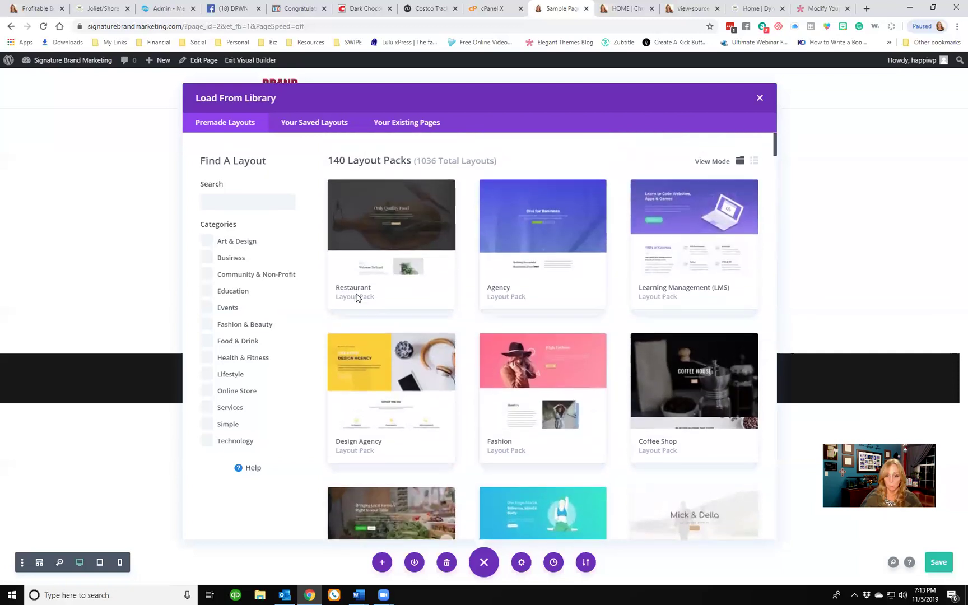
- Find the Business Consultant layout pack in the library and open its details
{"action": "scroll", "coordinate": [356, 297], "scroll_direction": "down", "scroll_amount": 12}
{"action": "scroll", "coordinate": [543, 336], "scroll_direction": "down", "scroll_amount": 4}
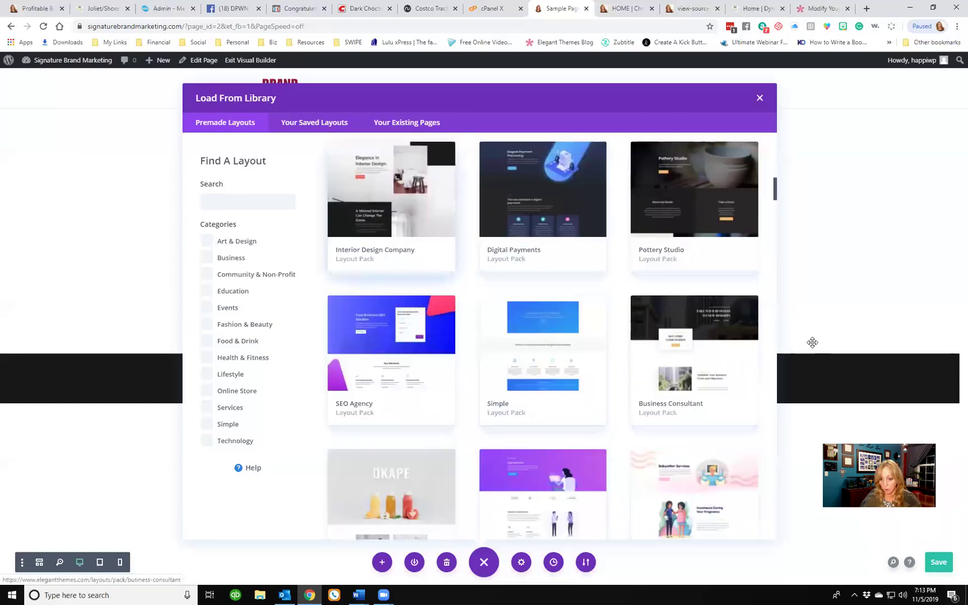
{"action": "left_click", "coordinate": [701, 344]}
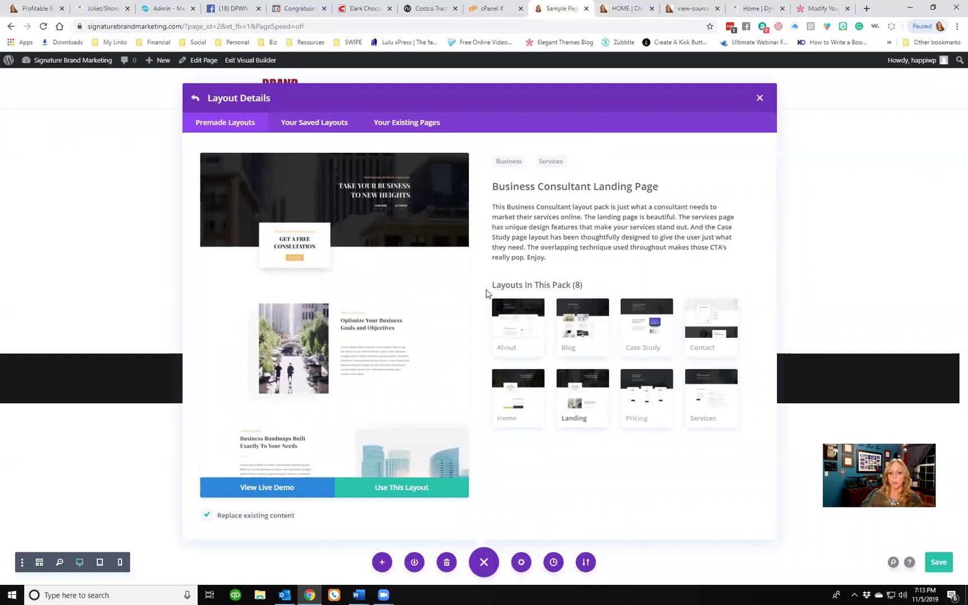
{"action": "mouse_move", "coordinate": [438, 253]}
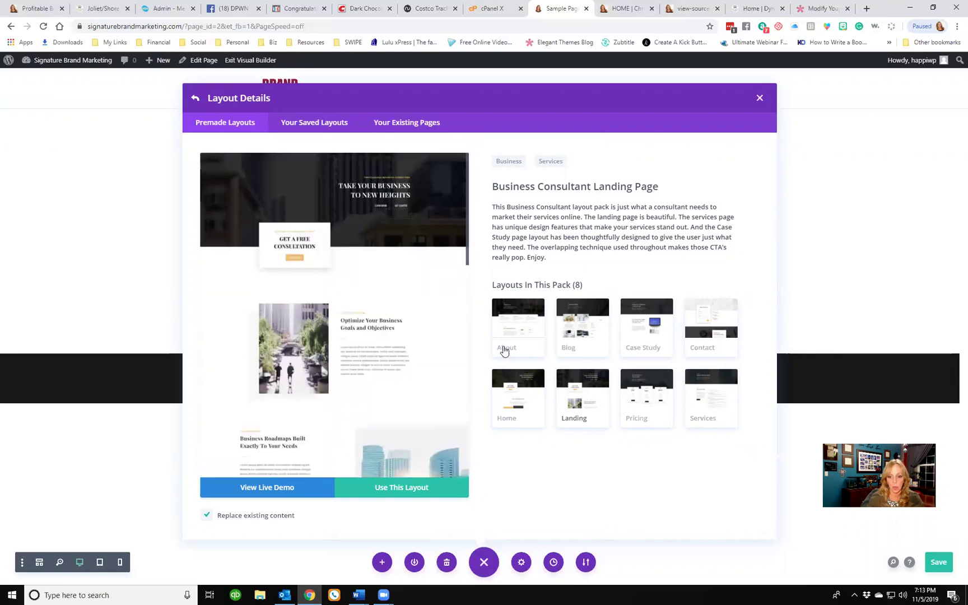
- Preview the Business Consultant pack's About, Blog, Case Study, Pricing, Landing and Home layouts and return to the layout library
{"action": "left_click", "coordinate": [514, 346]}
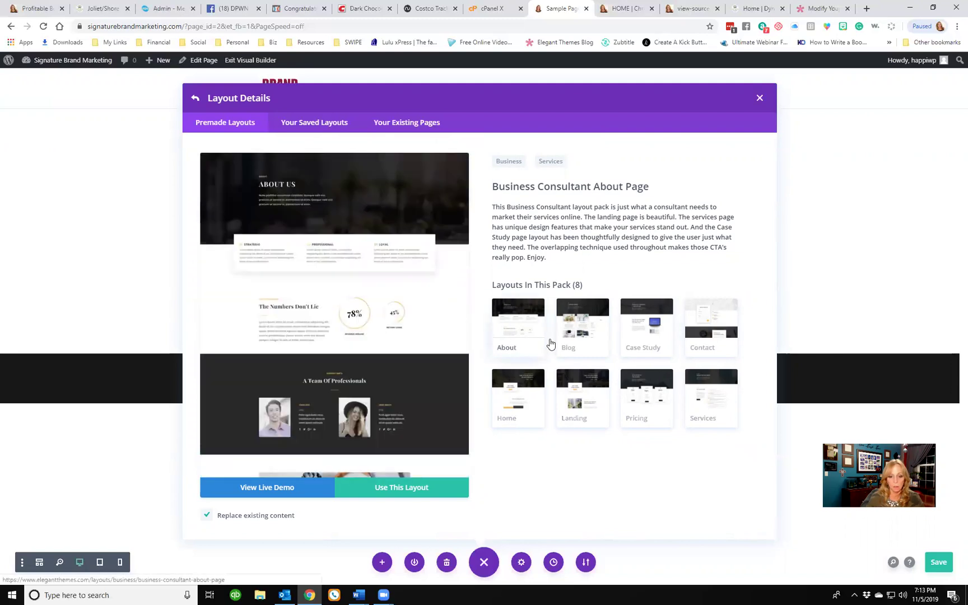
{"action": "left_click", "coordinate": [585, 343]}
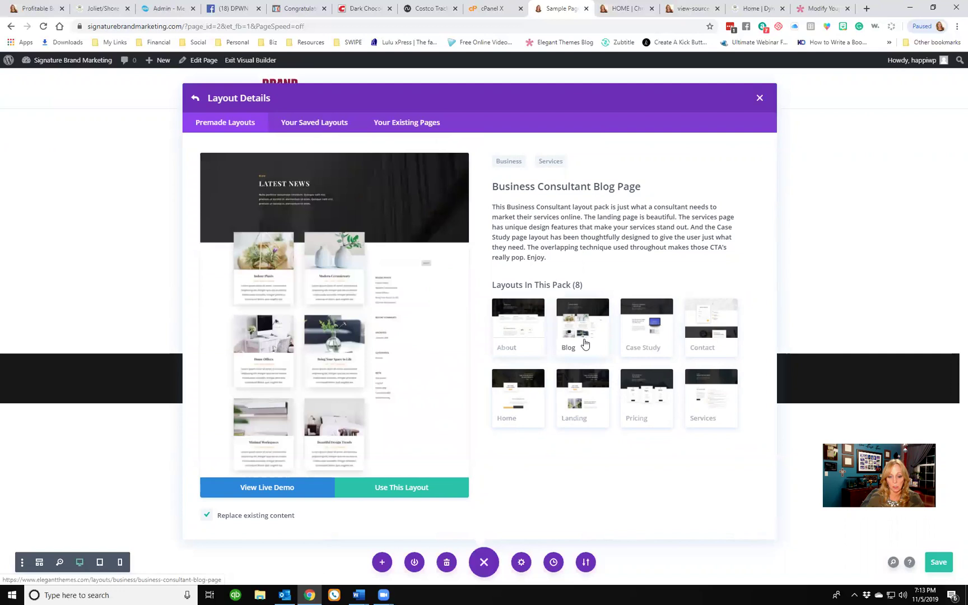
{"action": "left_click", "coordinate": [658, 336]}
{"action": "left_click", "coordinate": [650, 397]}
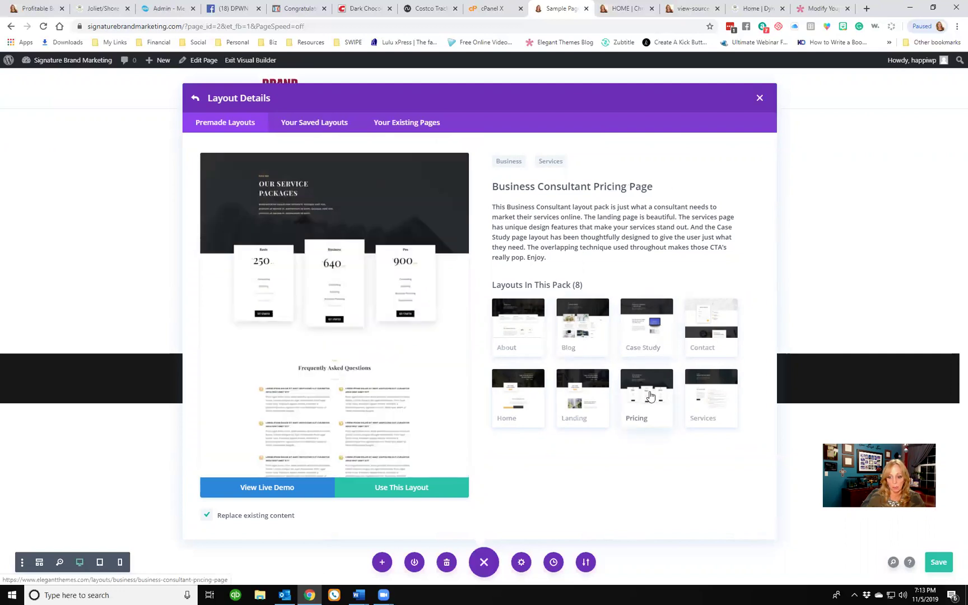
{"action": "left_click", "coordinate": [592, 401]}
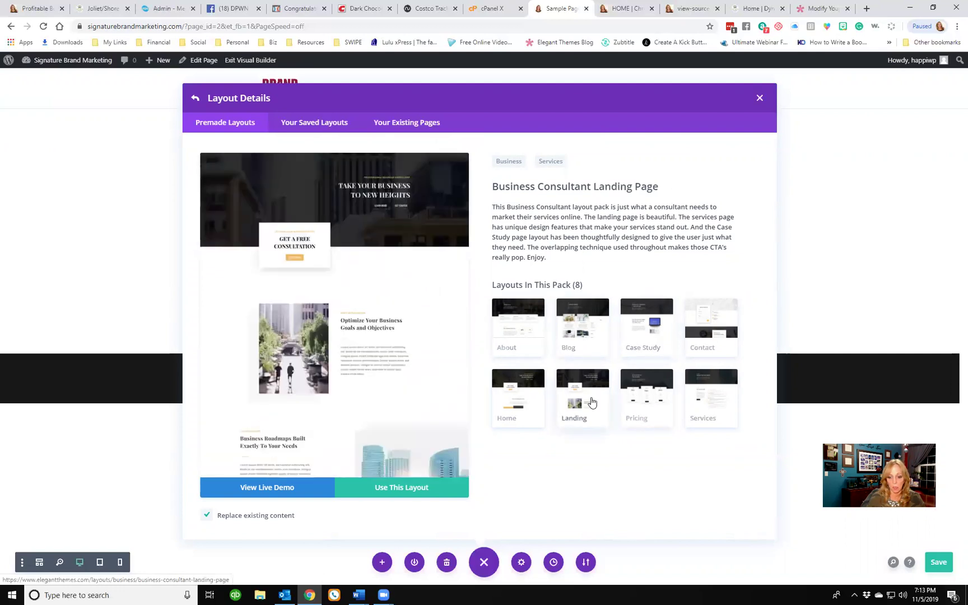
{"action": "left_click", "coordinate": [520, 408]}
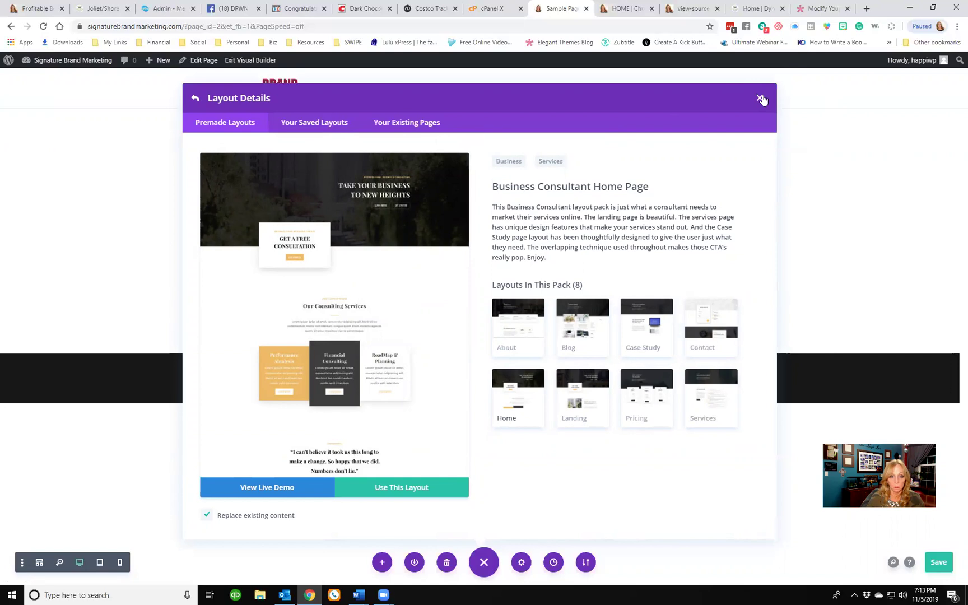
{"action": "left_click", "coordinate": [192, 99]}
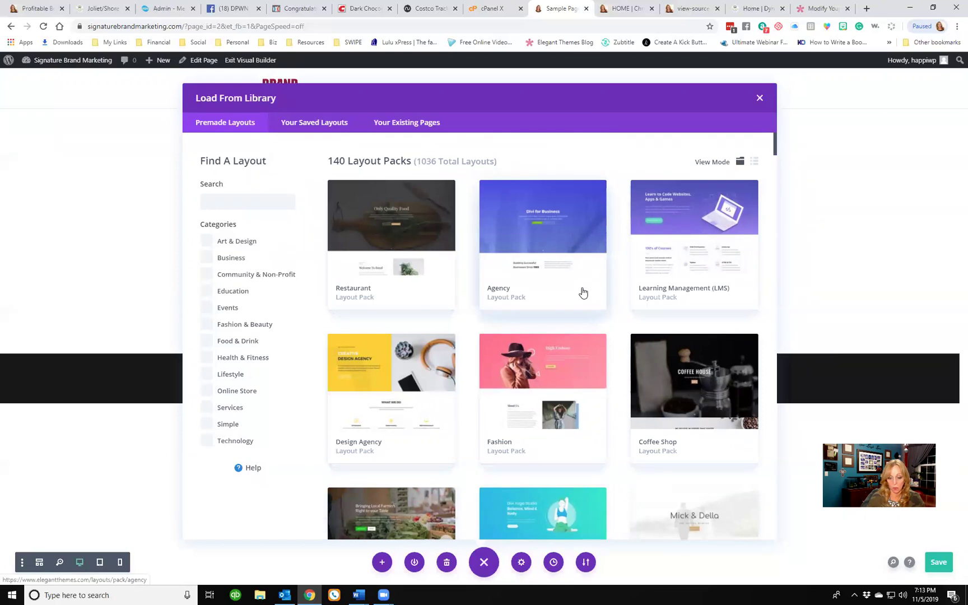
- Find the Copywriter layout pack in the library and open its details
{"action": "scroll", "coordinate": [583, 291], "scroll_direction": "down", "scroll_amount": 2}
{"action": "scroll", "coordinate": [583, 291], "scroll_direction": "down", "scroll_amount": 3}
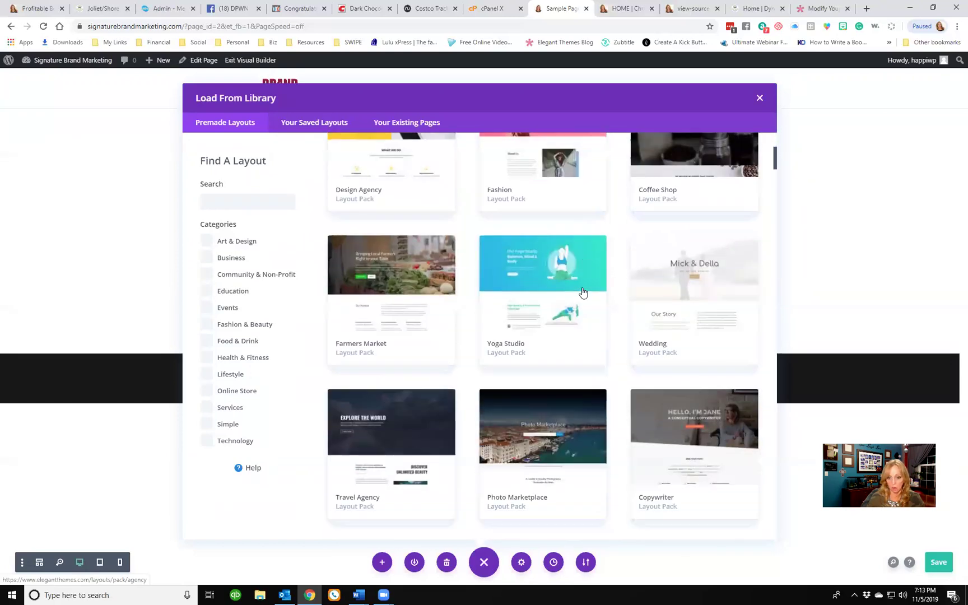
{"action": "scroll", "coordinate": [583, 291], "scroll_direction": "down", "scroll_amount": 2}
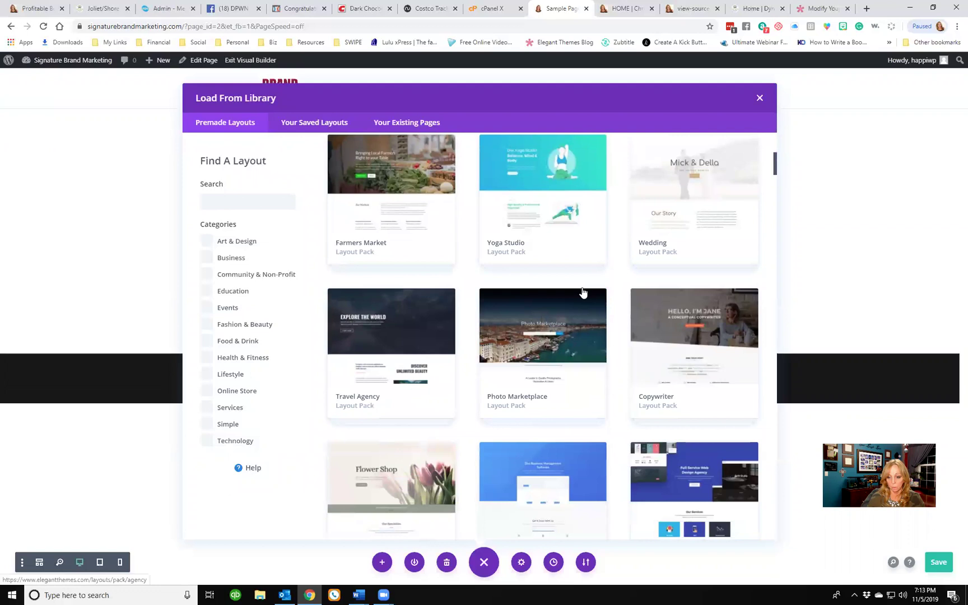
{"action": "left_click", "coordinate": [712, 358]}
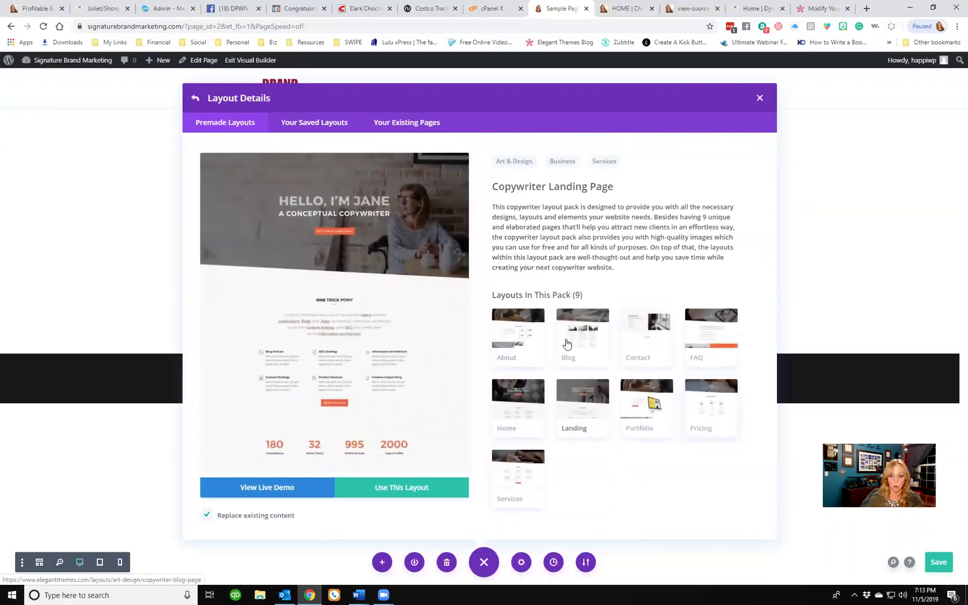
- Preview the Copywriter pack's About, Blog, Contact, FAQ, Pricing, Landing, Home and Services layouts and return to the layout library
{"action": "left_click", "coordinate": [517, 335]}
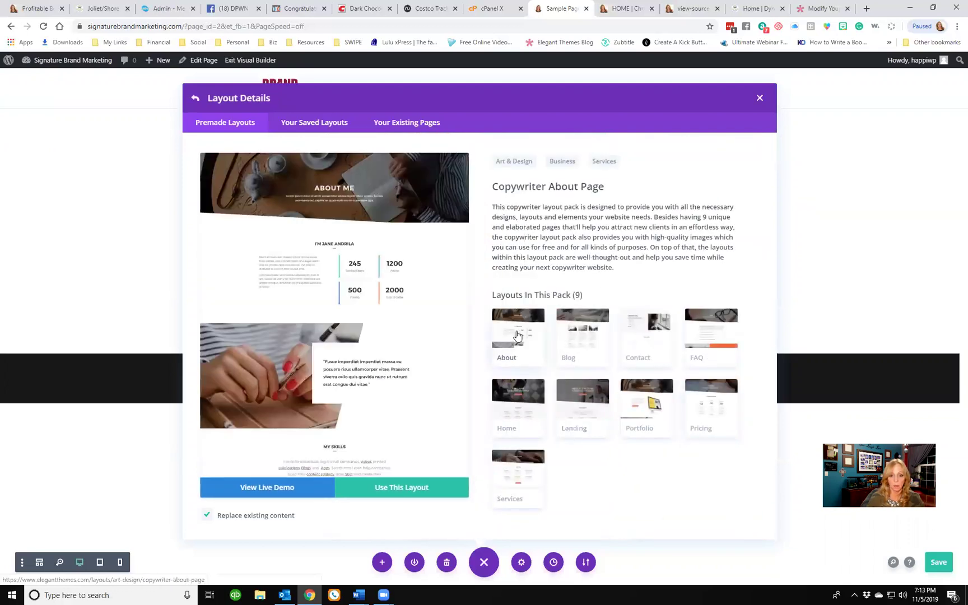
{"action": "left_click", "coordinate": [562, 340]}
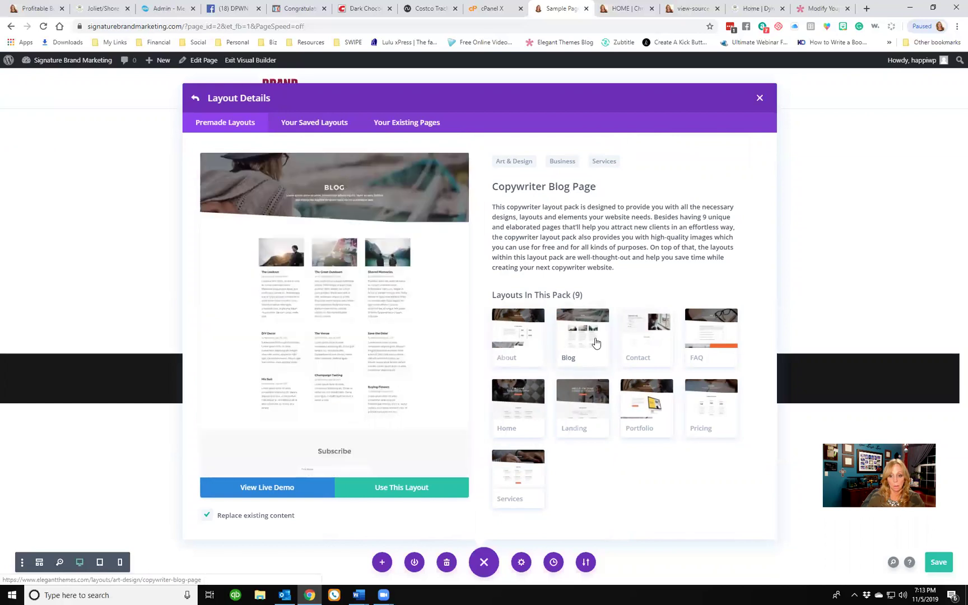
{"action": "left_click", "coordinate": [654, 346]}
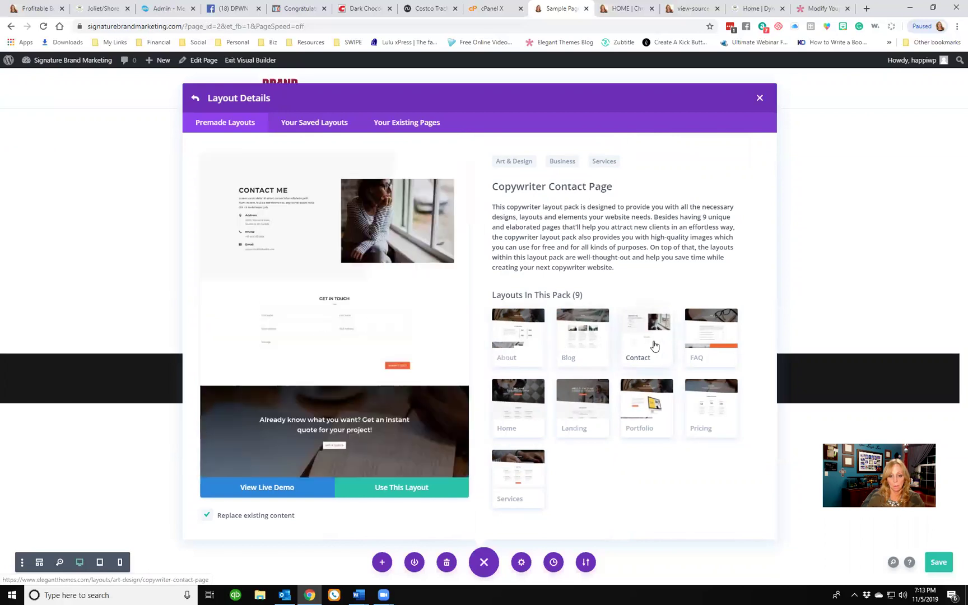
{"action": "left_click", "coordinate": [712, 341]}
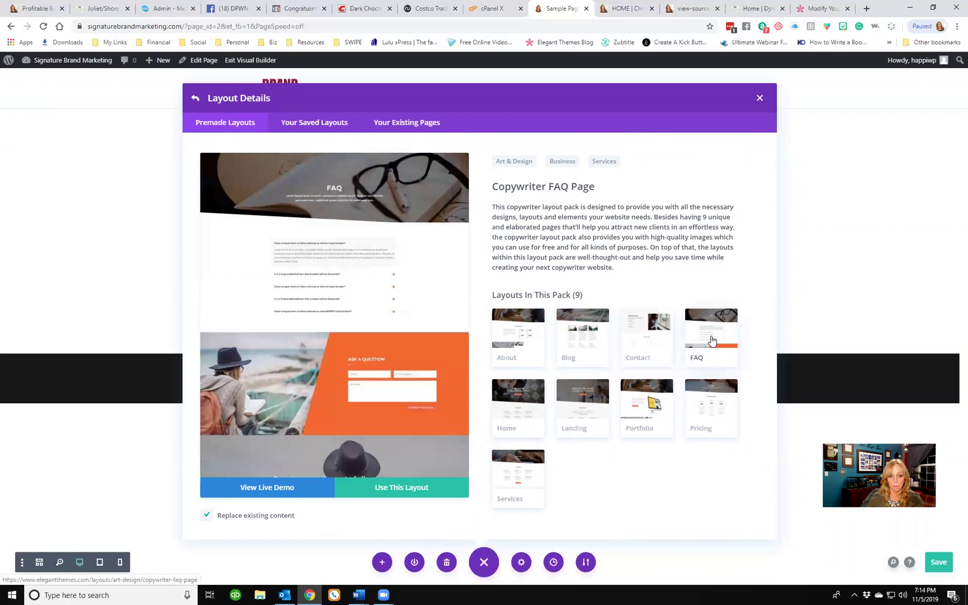
{"action": "left_click", "coordinate": [717, 405]}
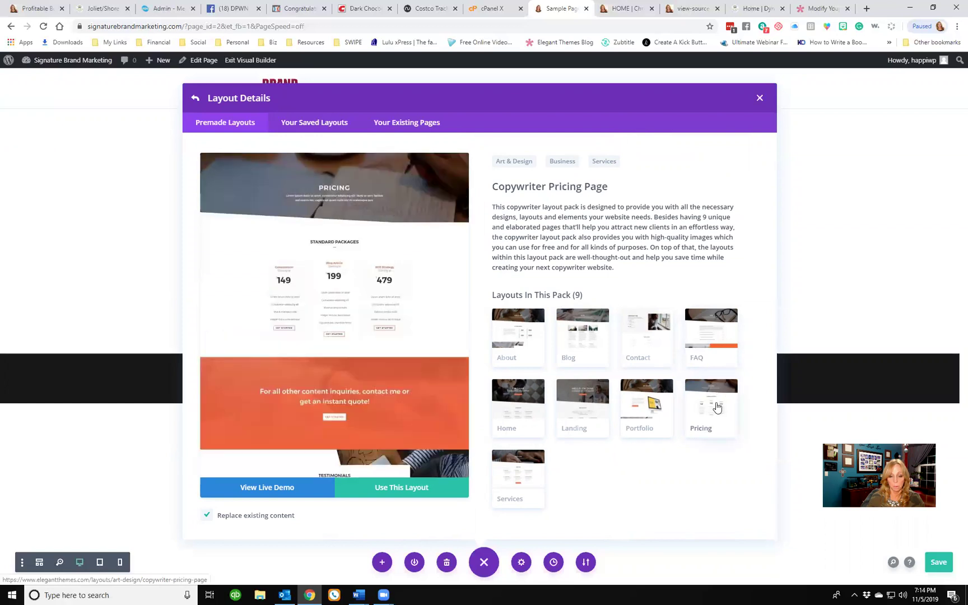
{"action": "left_click", "coordinate": [580, 412]}
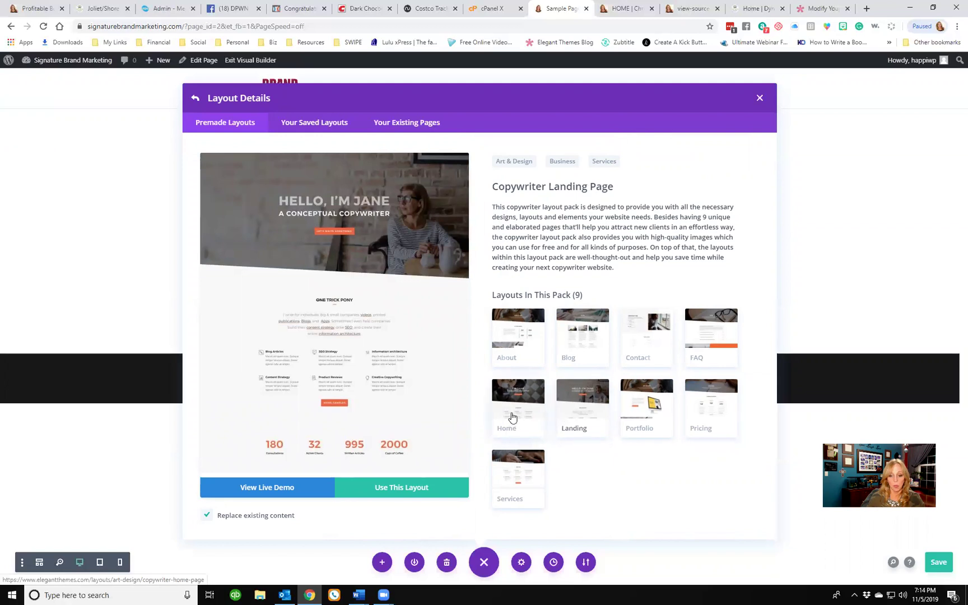
{"action": "left_click", "coordinate": [512, 417]}
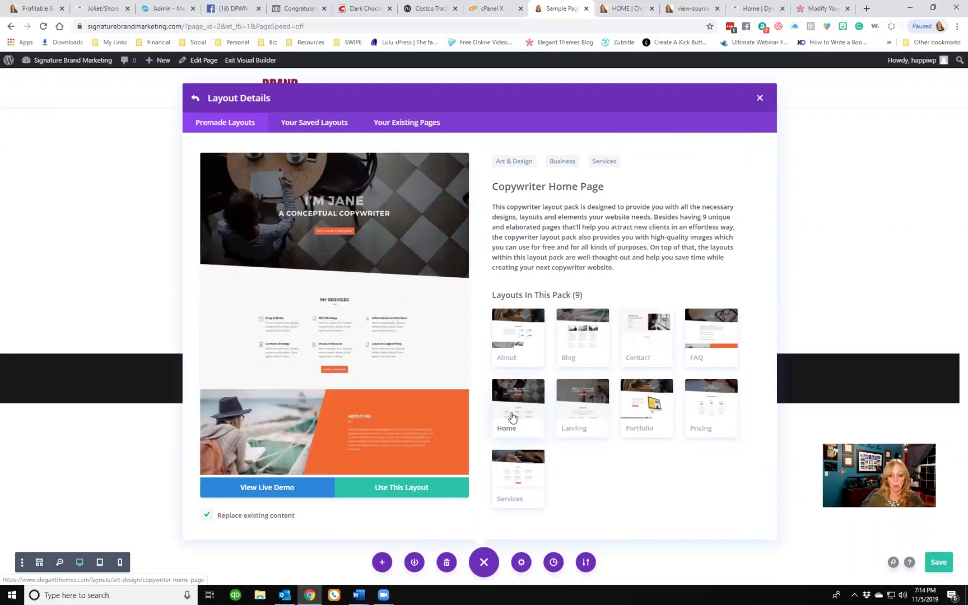
{"action": "left_click", "coordinate": [521, 469]}
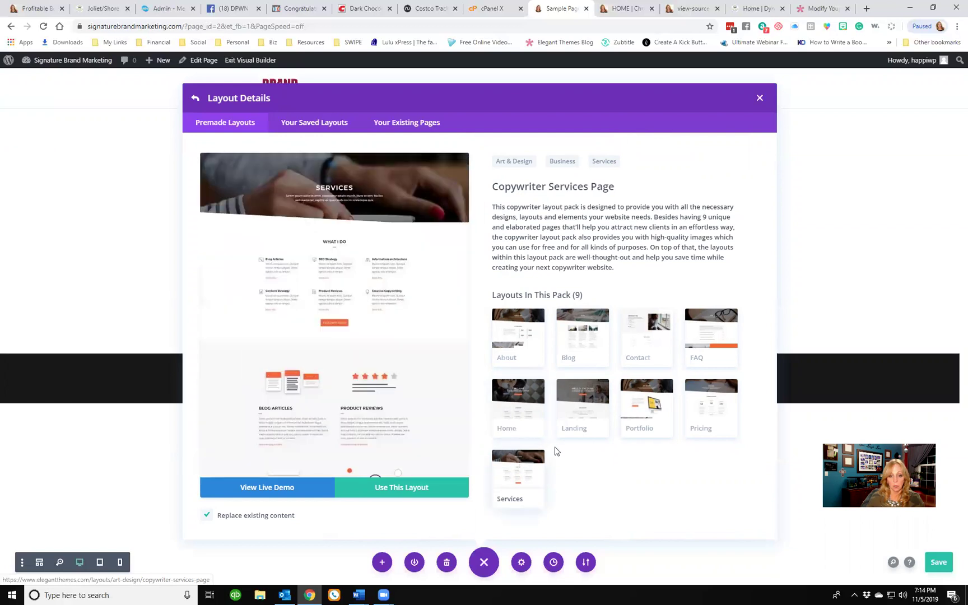
{"action": "left_click", "coordinate": [195, 98]}
- Look further through the premade packs for the Marathon layout pack and open its details
{"action": "scroll", "coordinate": [642, 393], "scroll_direction": "down", "scroll_amount": 6}
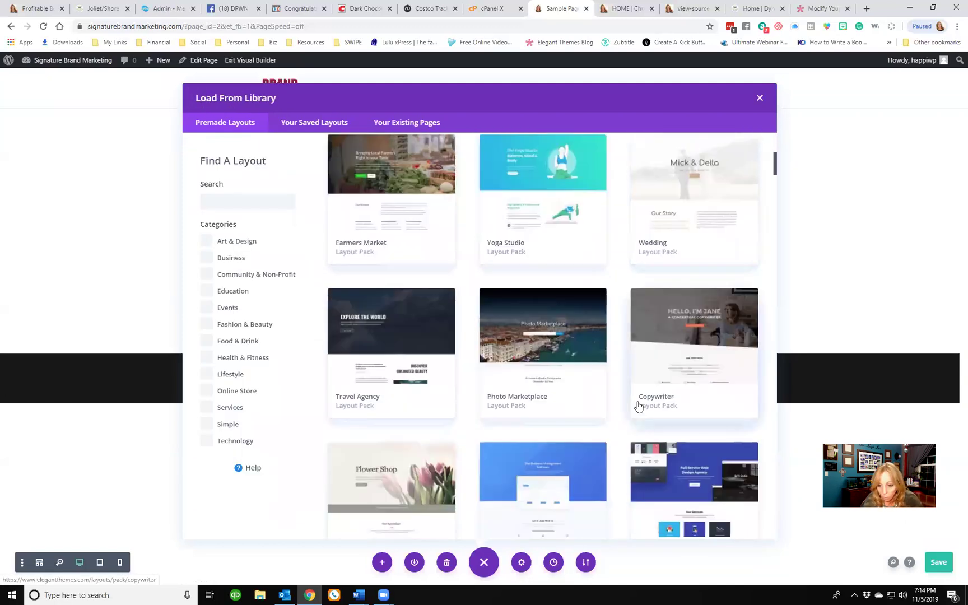
{"action": "scroll", "coordinate": [638, 405], "scroll_direction": "down", "scroll_amount": 6}
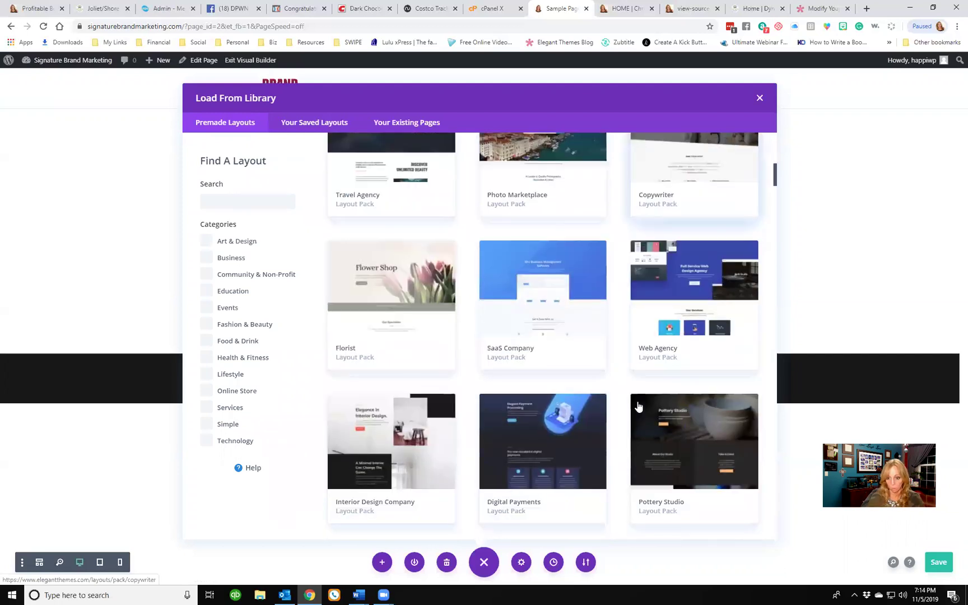
{"action": "scroll", "coordinate": [638, 406], "scroll_direction": "down", "scroll_amount": 3}
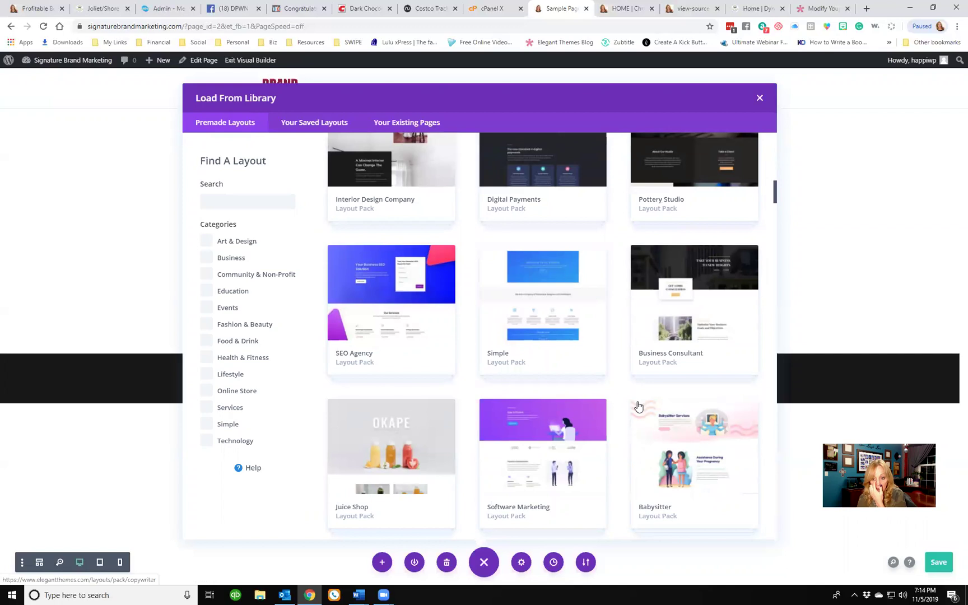
{"action": "scroll", "coordinate": [638, 406], "scroll_direction": "down", "scroll_amount": 3}
{"action": "scroll", "coordinate": [636, 404], "scroll_direction": "down", "scroll_amount": 3}
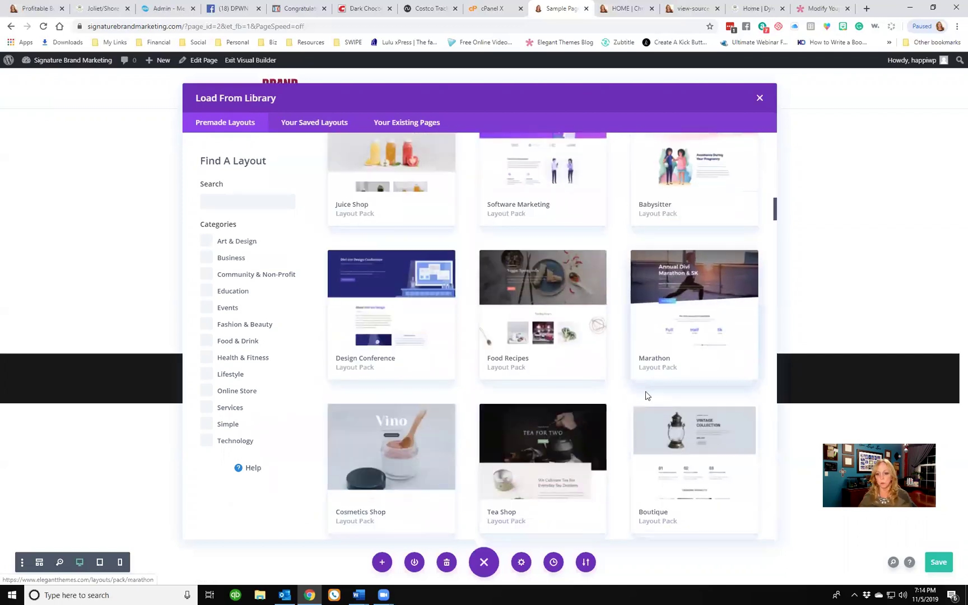
{"action": "left_click", "coordinate": [734, 272]}
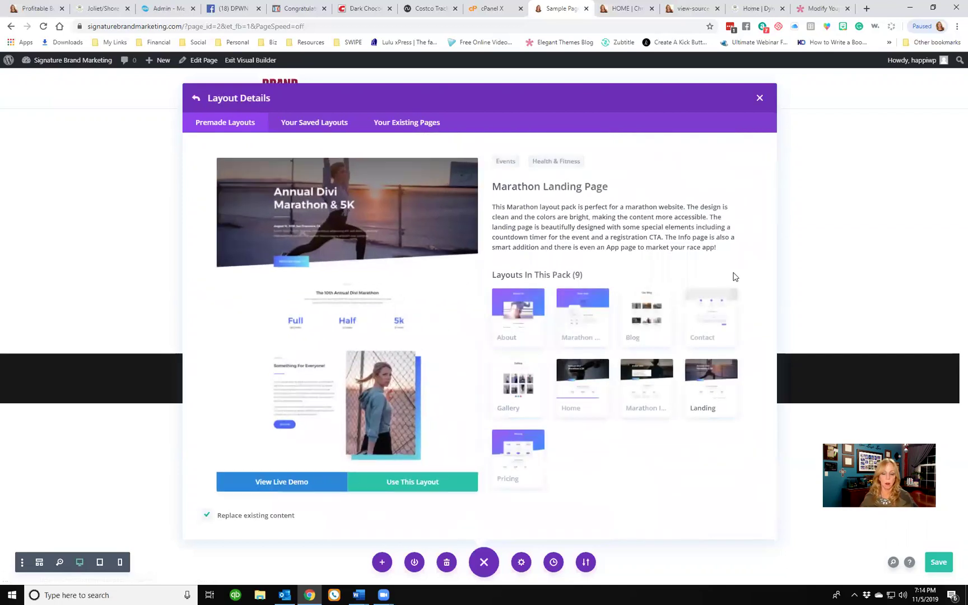
- Preview the Marathon pack's layouts, including About, Home, Info, Landing, Pricing and Gallery, and return to the layout library
{"action": "left_click", "coordinate": [518, 319]}
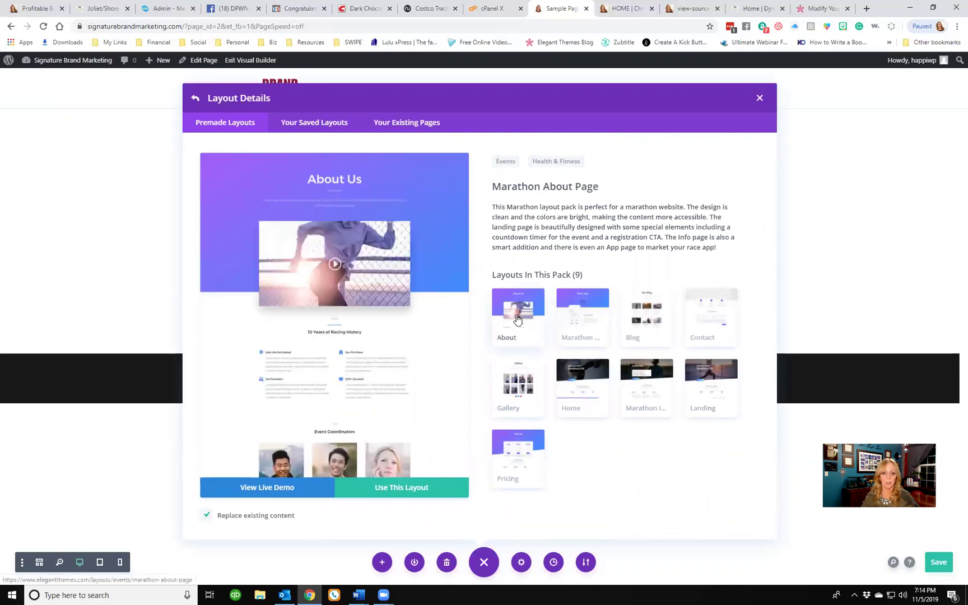
{"action": "left_click", "coordinate": [583, 320]}
{"action": "left_click", "coordinate": [603, 373]}
{"action": "left_click", "coordinate": [670, 384]}
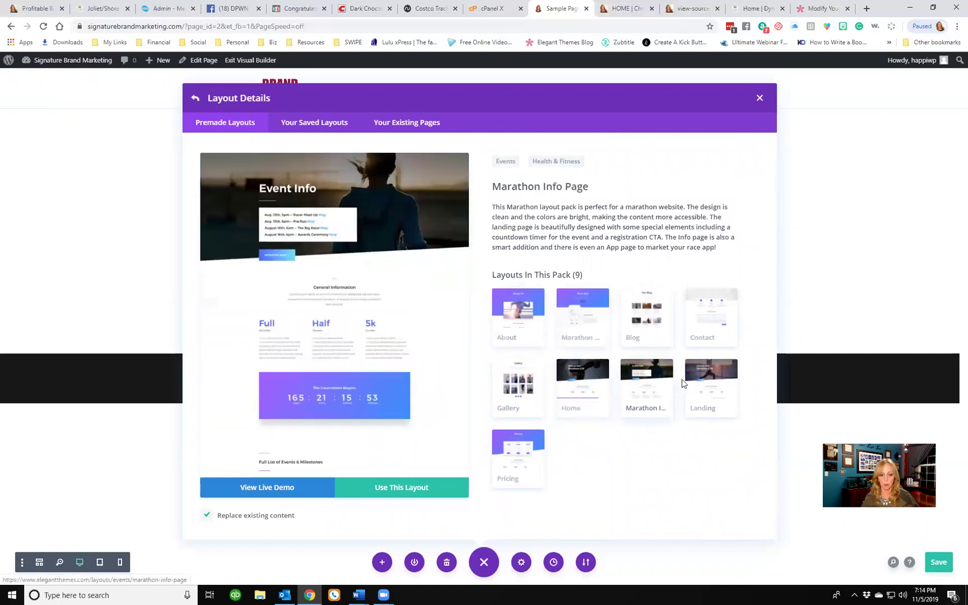
{"action": "left_click", "coordinate": [714, 376]}
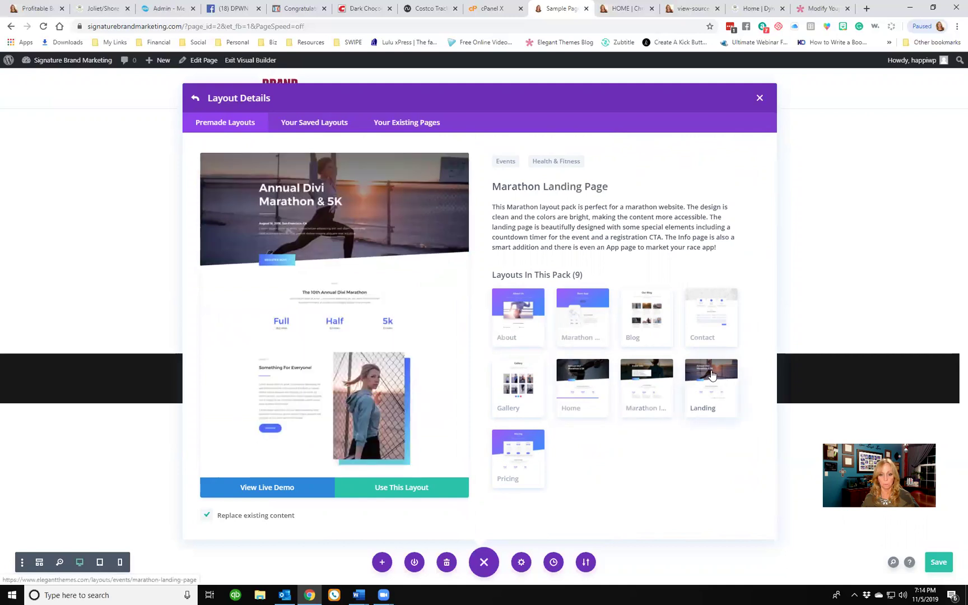
{"action": "left_click", "coordinate": [538, 445]}
{"action": "left_click", "coordinate": [532, 374]}
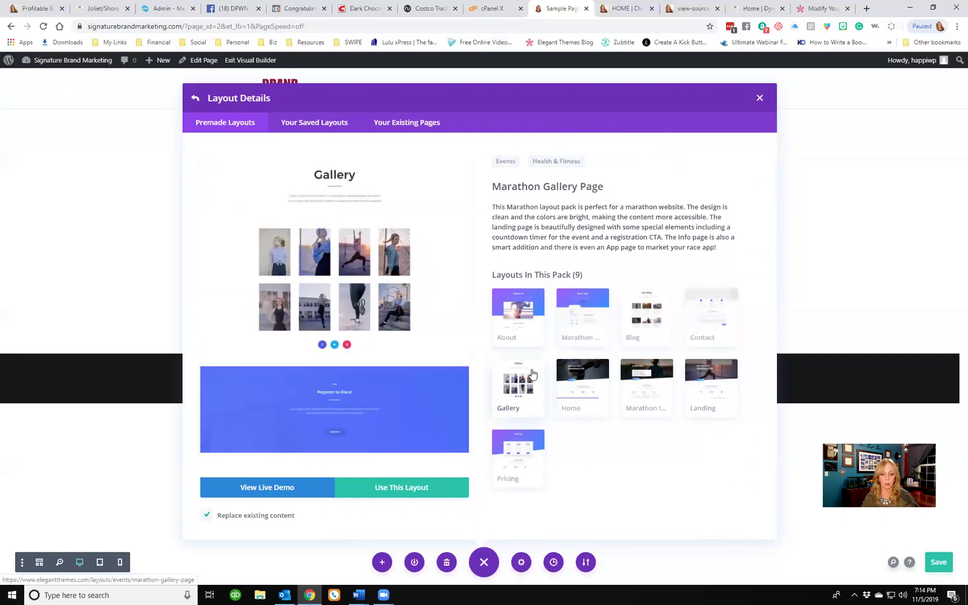
{"action": "left_click", "coordinate": [196, 99]}
- Open the Interior Design Company layout pack, preview its Blog and Portfolio layouts, and return to the layout library
{"action": "scroll", "coordinate": [389, 264], "scroll_direction": "down", "scroll_amount": 6}
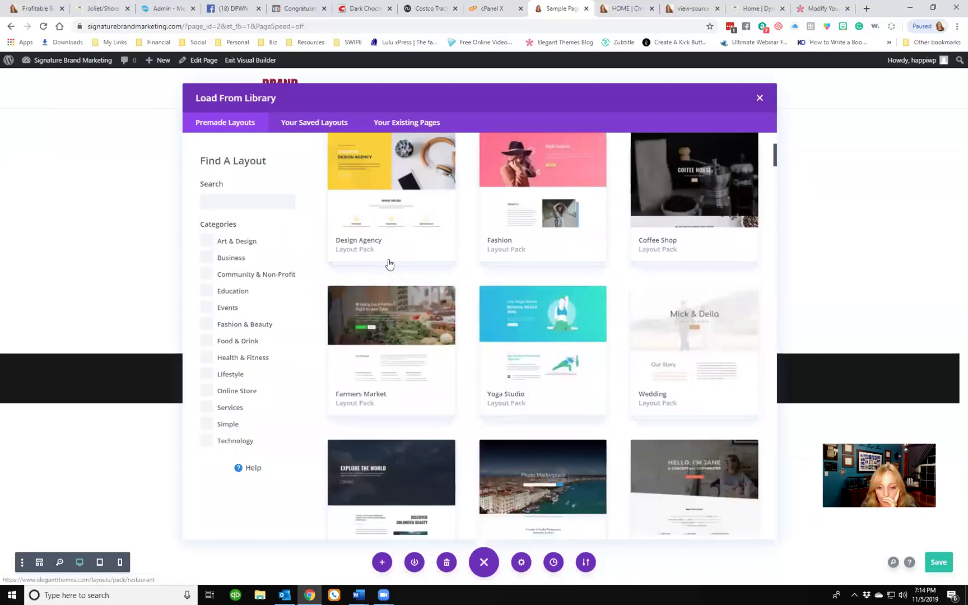
{"action": "scroll", "coordinate": [389, 264], "scroll_direction": "down", "scroll_amount": 6}
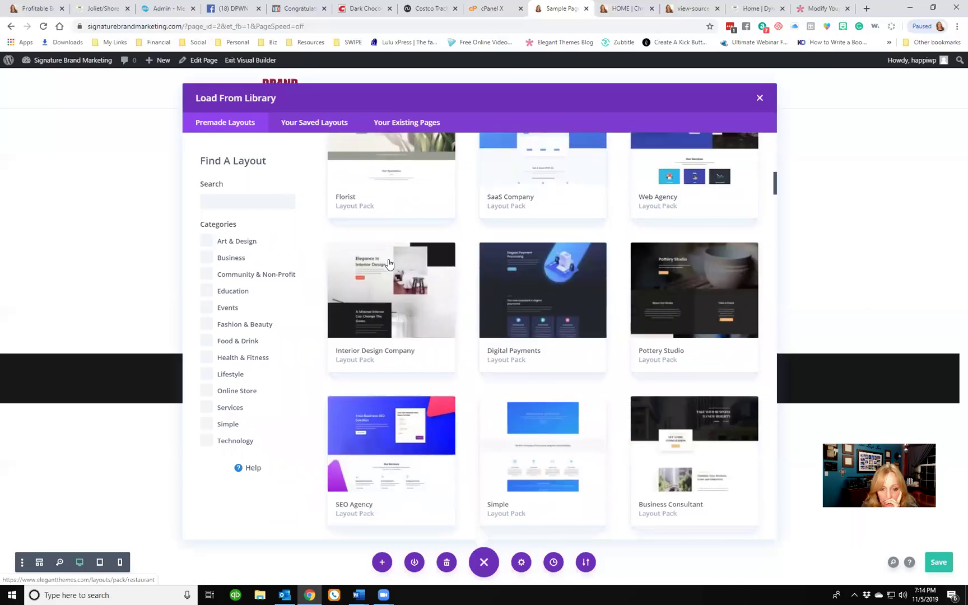
{"action": "left_click", "coordinate": [444, 317]}
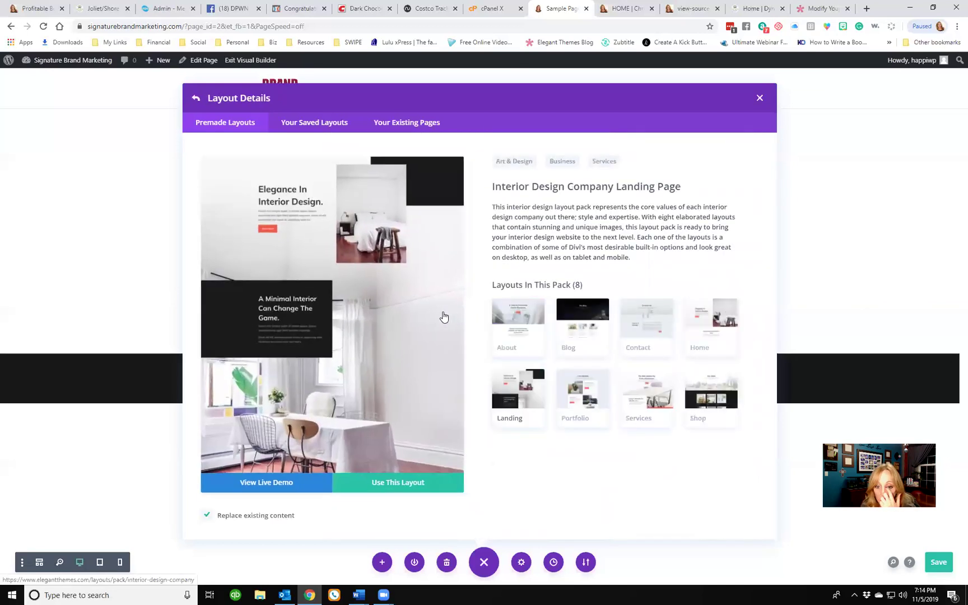
{"action": "left_click", "coordinate": [602, 335]}
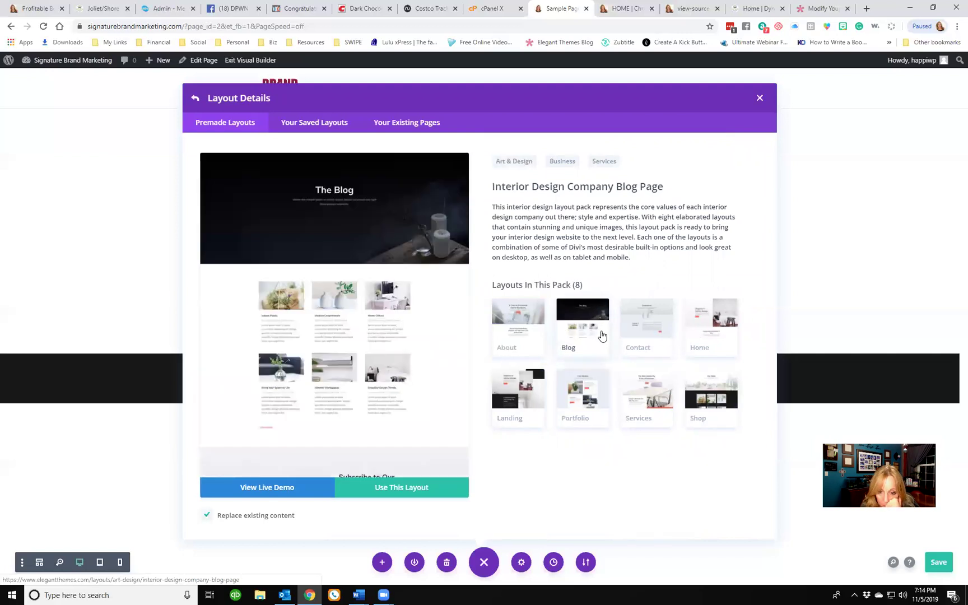
{"action": "left_click", "coordinate": [587, 401]}
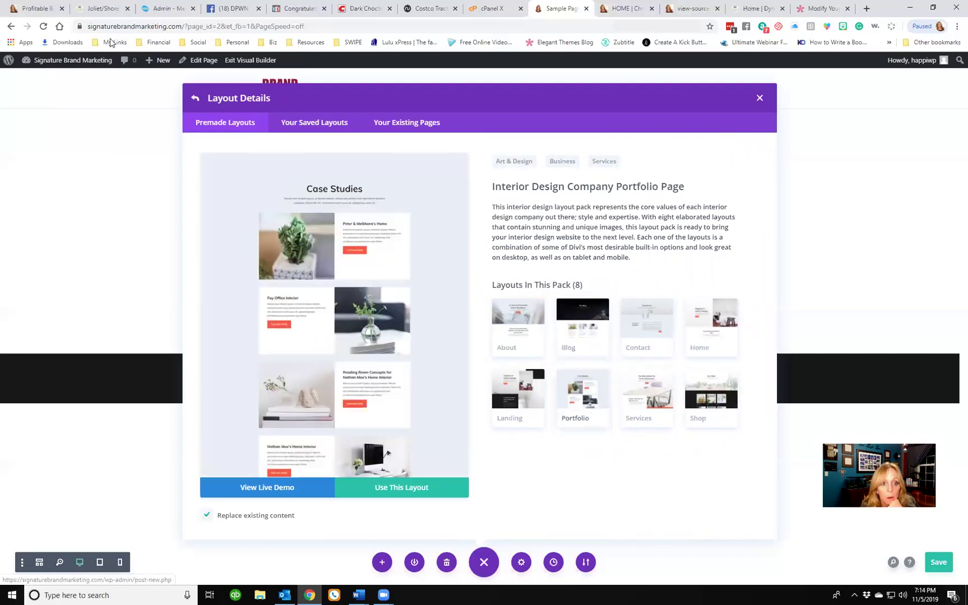
{"action": "left_click", "coordinate": [195, 98]}
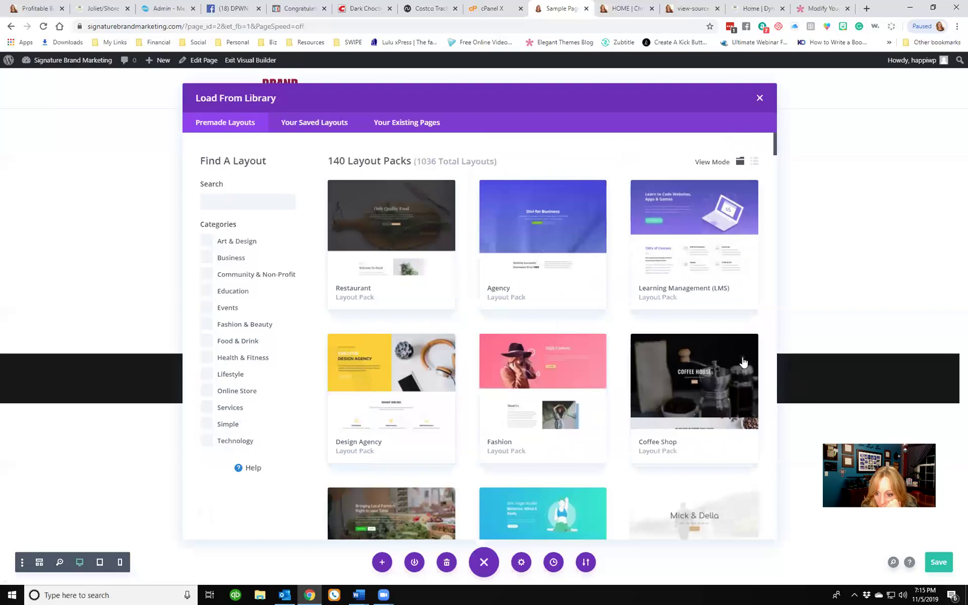
- Find the Locksmith layout pack further down the library and preview its Contact and Home layouts
{"action": "scroll", "coordinate": [674, 331], "scroll_direction": "down", "scroll_amount": 4}
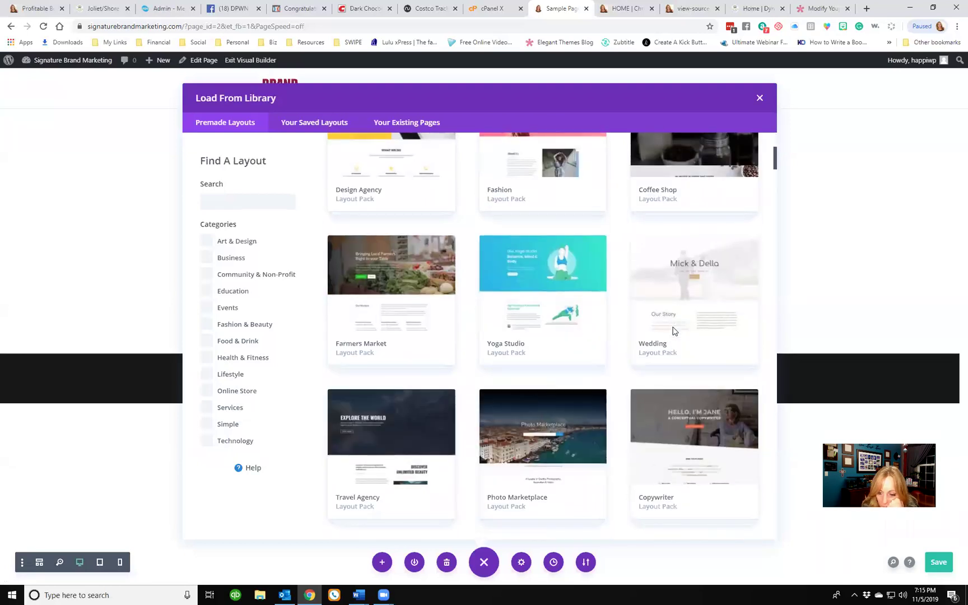
{"action": "scroll", "coordinate": [674, 331], "scroll_direction": "down", "scroll_amount": 5}
{"action": "scroll", "coordinate": [674, 331], "scroll_direction": "down", "scroll_amount": 3}
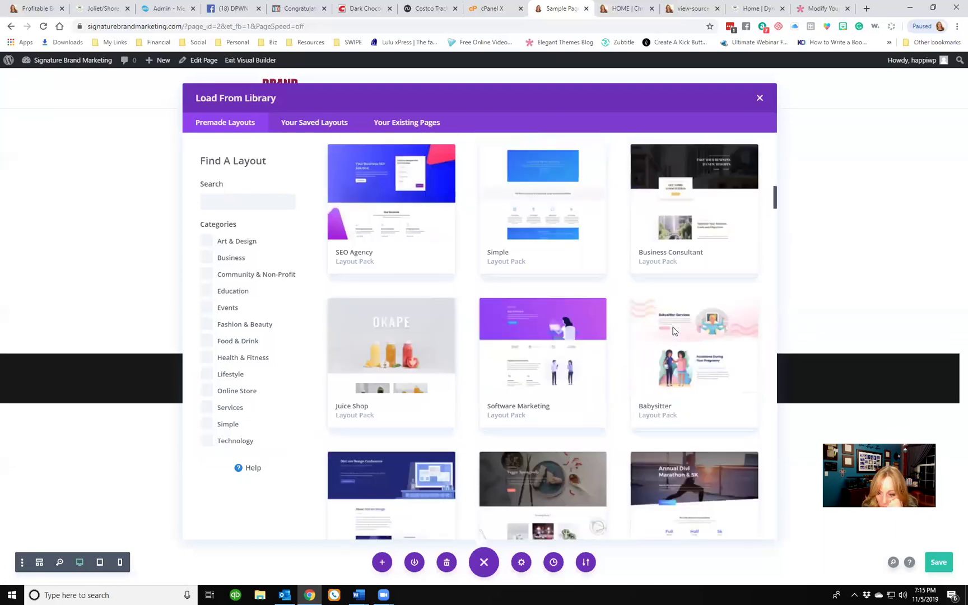
{"action": "scroll", "coordinate": [674, 331], "scroll_direction": "down", "scroll_amount": 4}
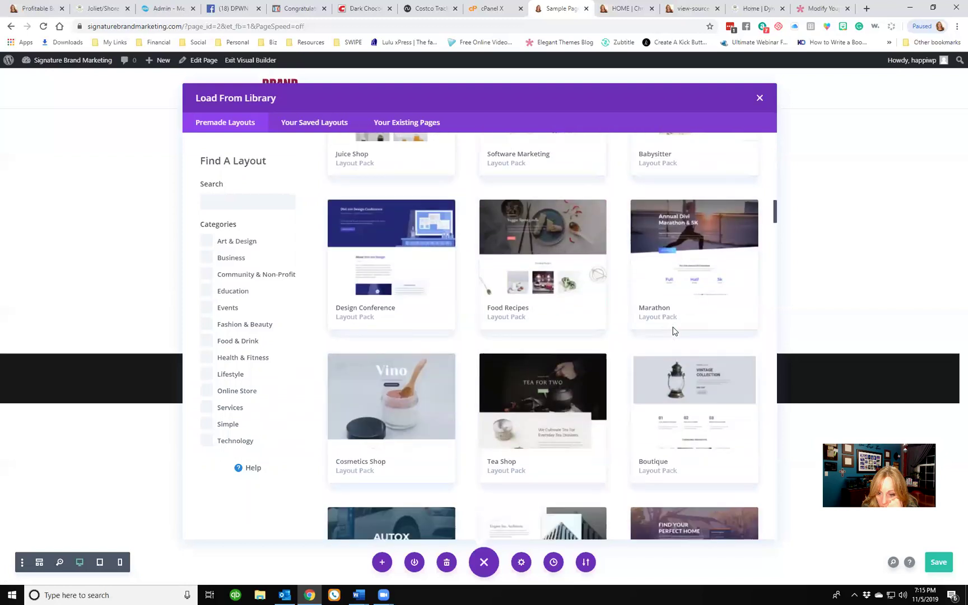
{"action": "scroll", "coordinate": [674, 330], "scroll_direction": "down", "scroll_amount": 3}
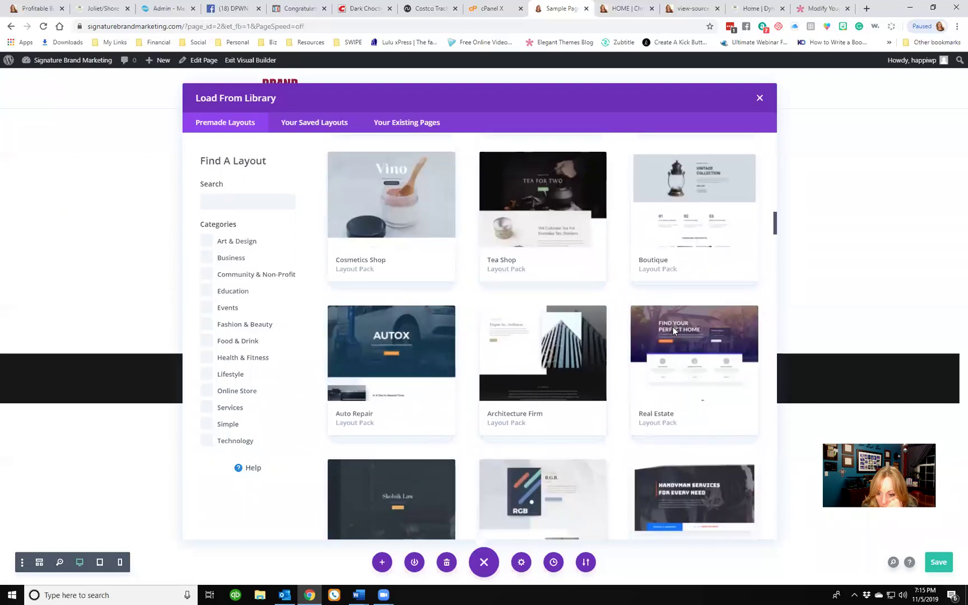
{"action": "scroll", "coordinate": [674, 328], "scroll_direction": "down", "scroll_amount": 3}
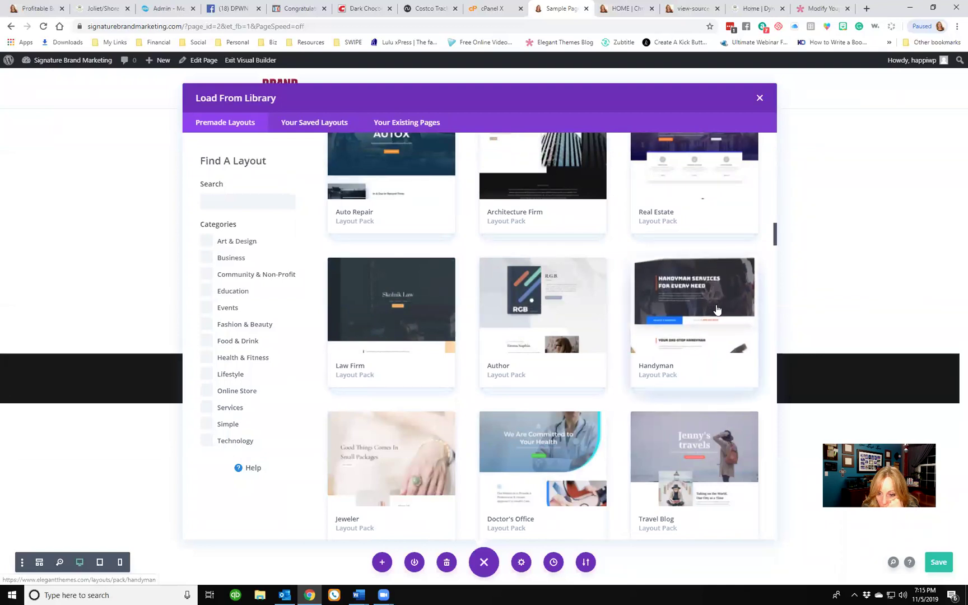
{"action": "scroll", "coordinate": [718, 310], "scroll_direction": "down", "scroll_amount": 4}
{"action": "scroll", "coordinate": [716, 310], "scroll_direction": "down", "scroll_amount": 2}
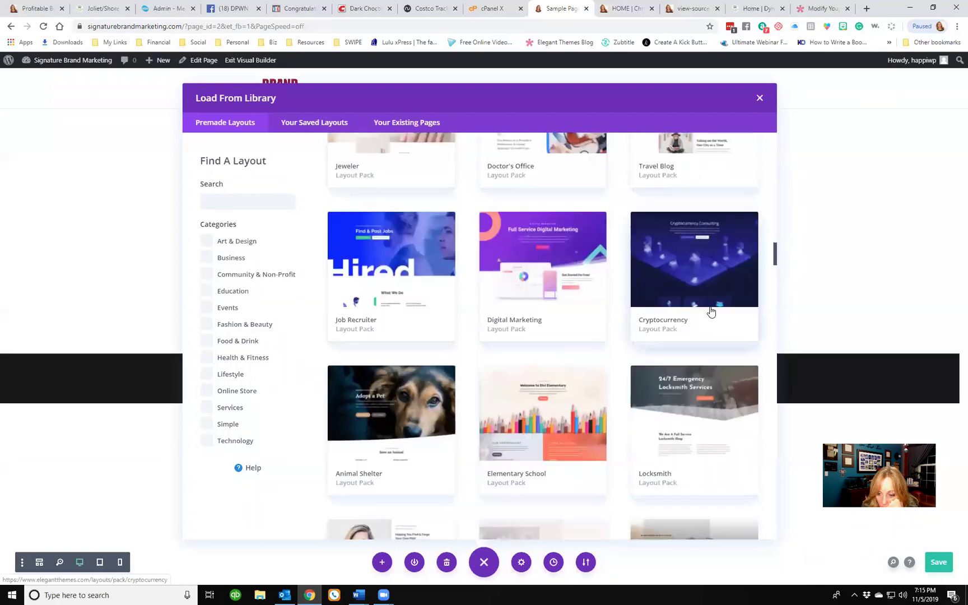
{"action": "left_click", "coordinate": [723, 432]}
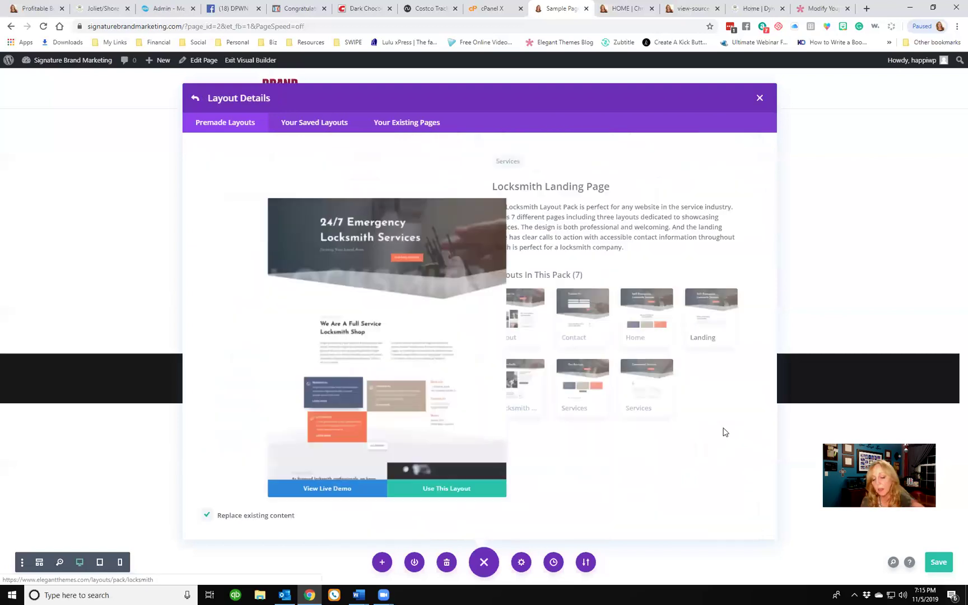
{"action": "left_click", "coordinate": [596, 317]}
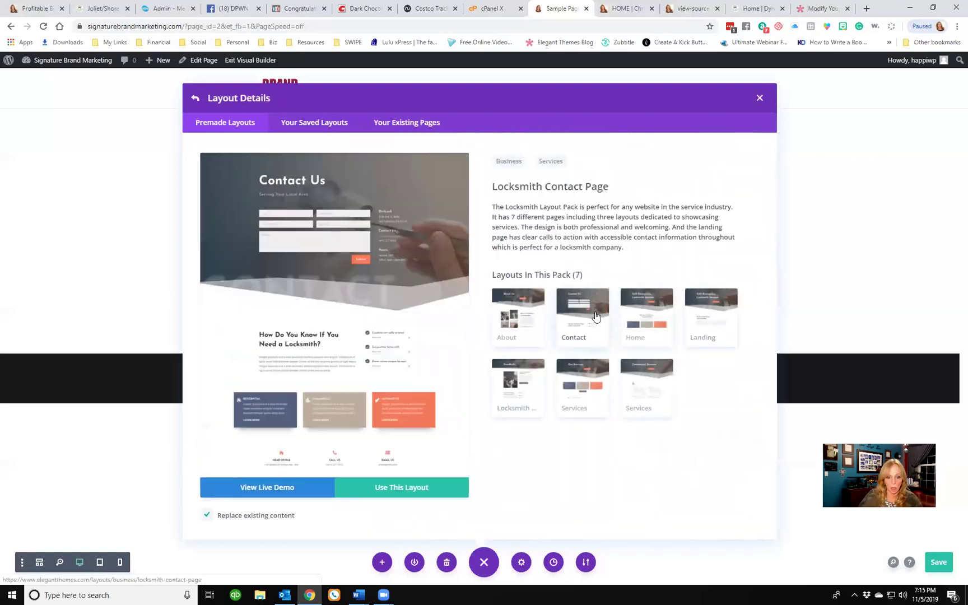
{"action": "left_click", "coordinate": [670, 307]}
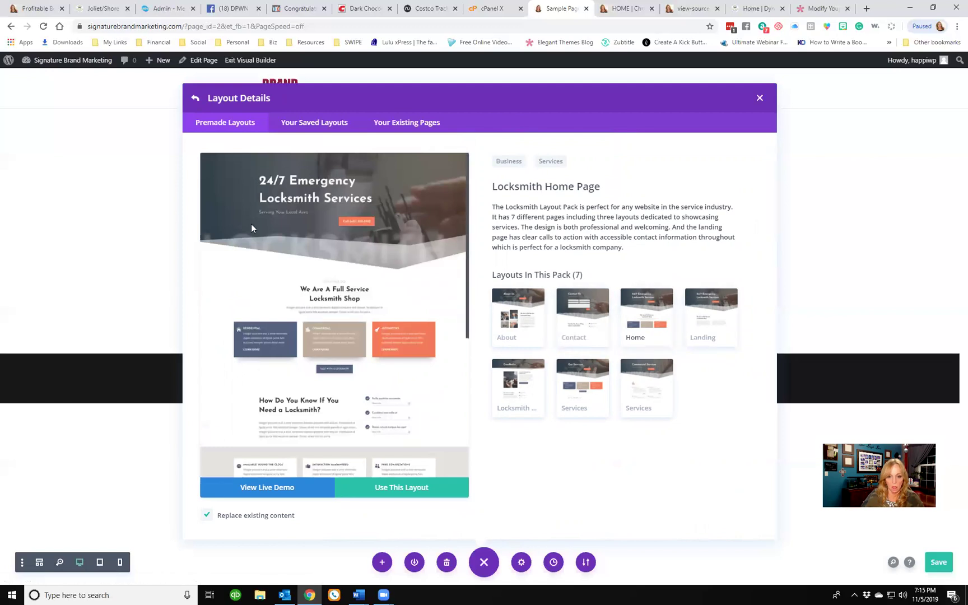
- Preview the Locksmith pack's two Services layouts and its Landing, About and individual Locksmith Service layouts
{"action": "left_click", "coordinate": [583, 374]}
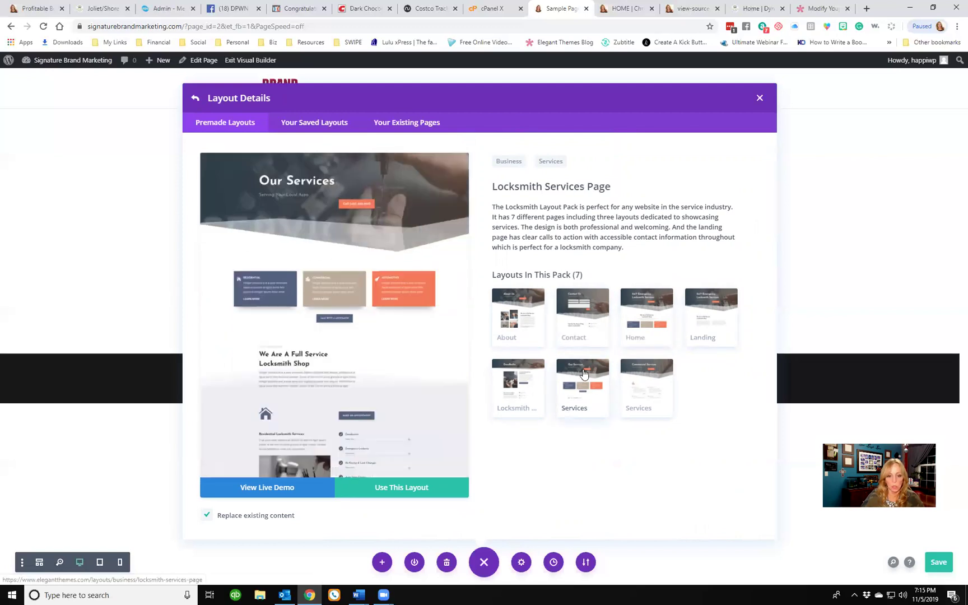
{"action": "left_click", "coordinate": [654, 401]}
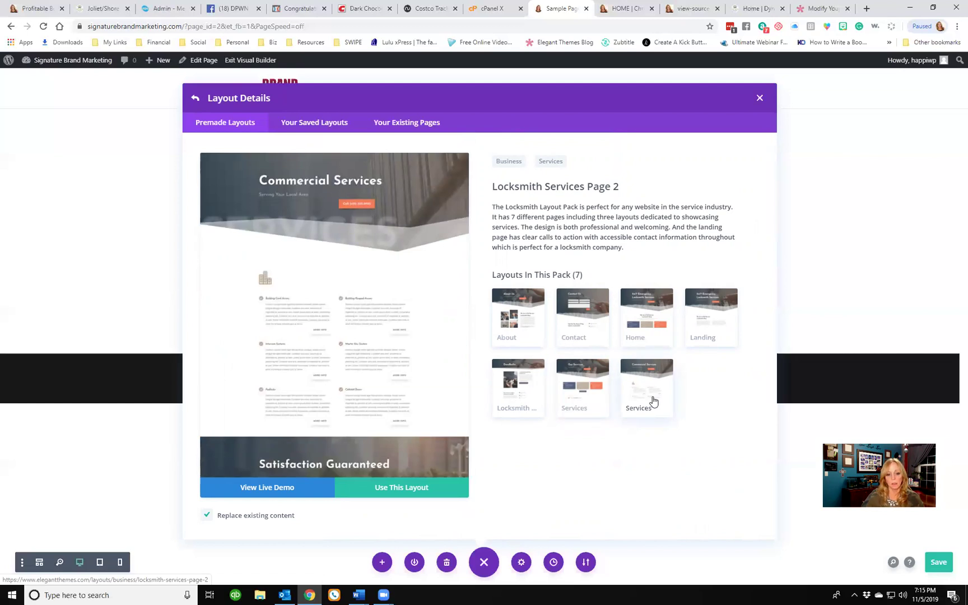
{"action": "left_click", "coordinate": [724, 305]}
{"action": "left_click", "coordinate": [518, 305]}
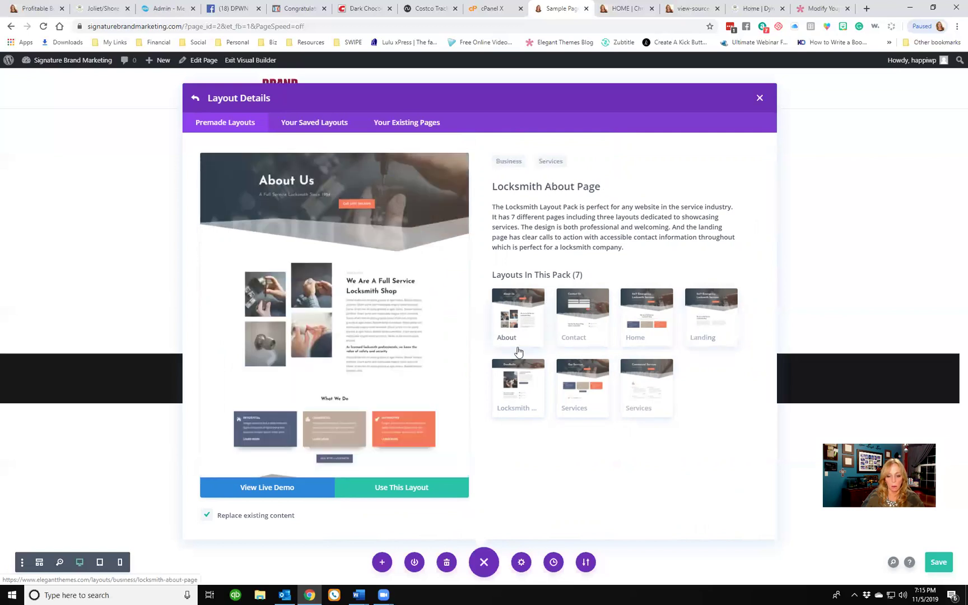
{"action": "left_click", "coordinate": [533, 408]}
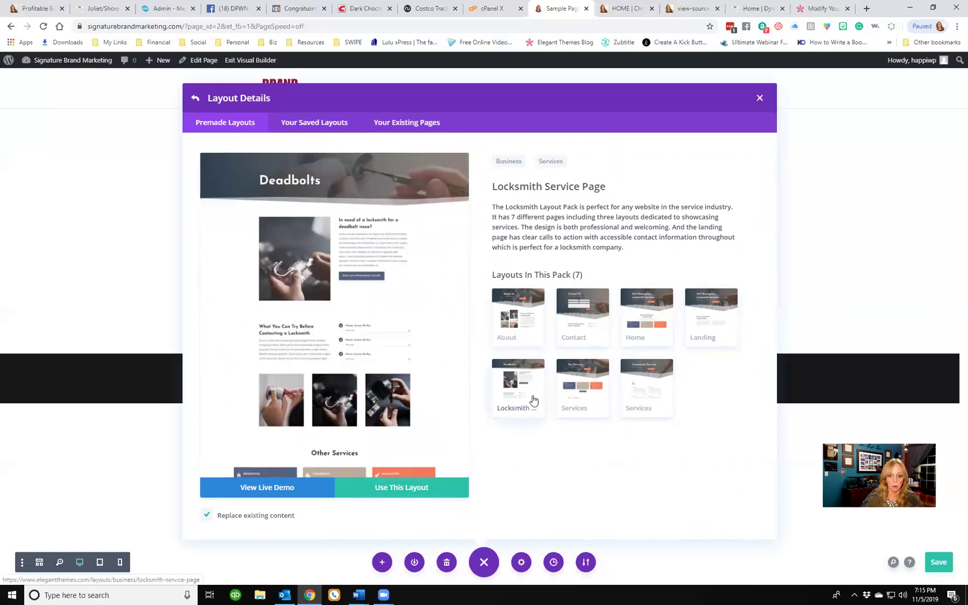
- Load the Locksmith About Page layout into the Sample Page, replacing its existing content
{"action": "left_click", "coordinate": [536, 301]}
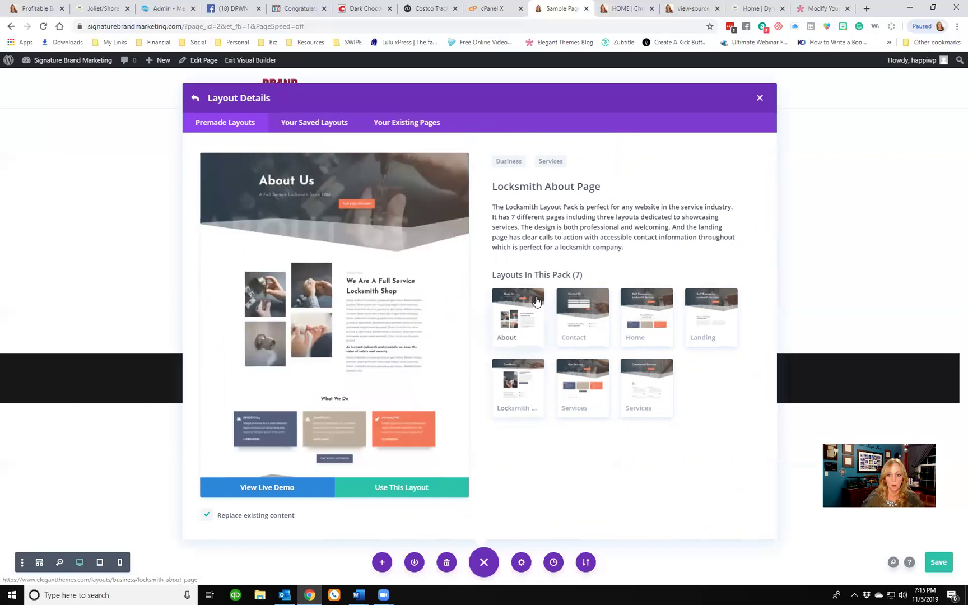
{"action": "scroll", "coordinate": [354, 458], "scroll_direction": "down", "scroll_amount": 1}
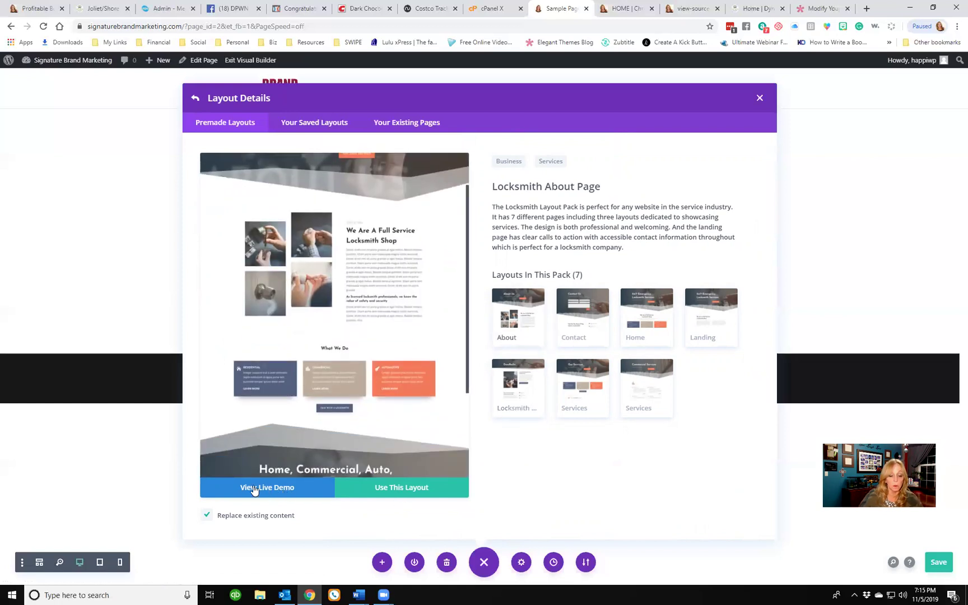
{"action": "left_click", "coordinate": [386, 490]}
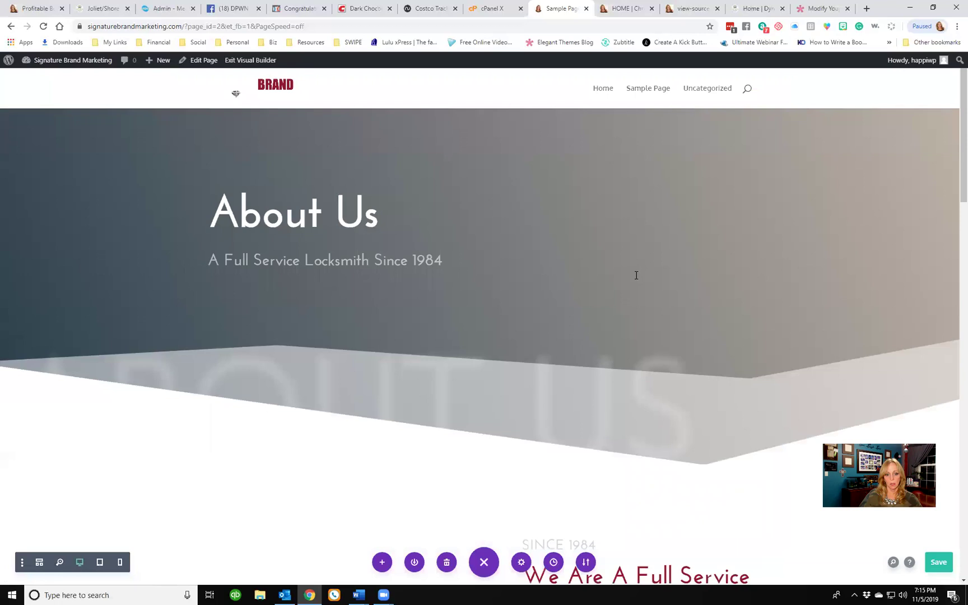
- Review the loaded About Us page from the header section down to the contact footer and save the page
{"action": "scroll", "coordinate": [636, 275], "scroll_direction": "down", "scroll_amount": 15}
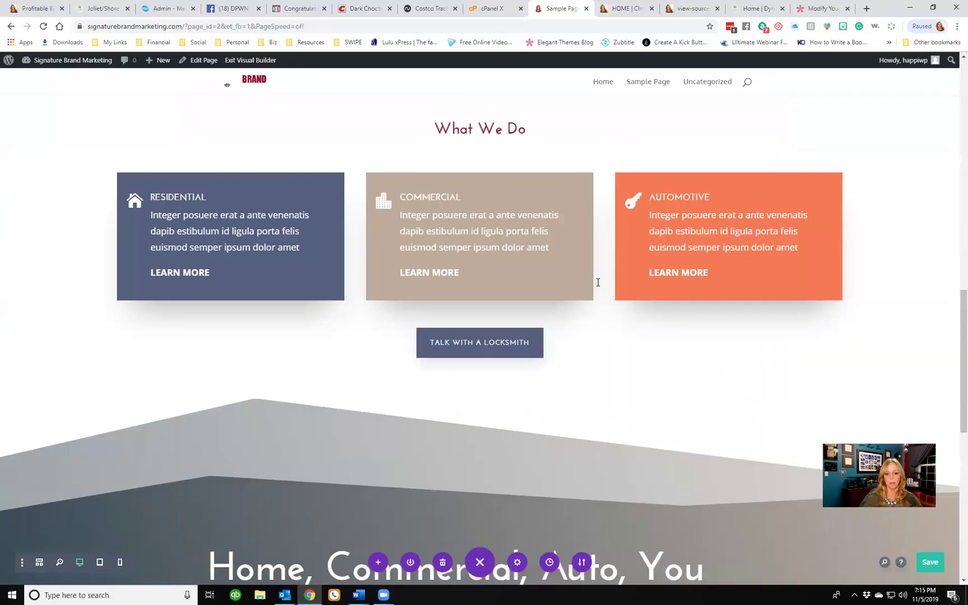
{"action": "scroll", "coordinate": [598, 282], "scroll_direction": "down", "scroll_amount": 9}
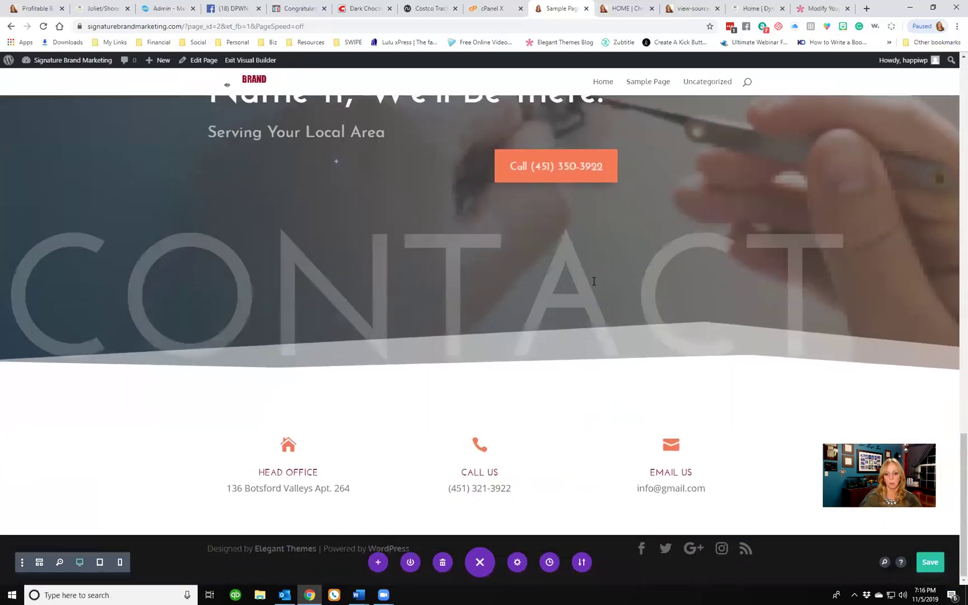
{"action": "scroll", "coordinate": [594, 282], "scroll_direction": "up", "scroll_amount": 8}
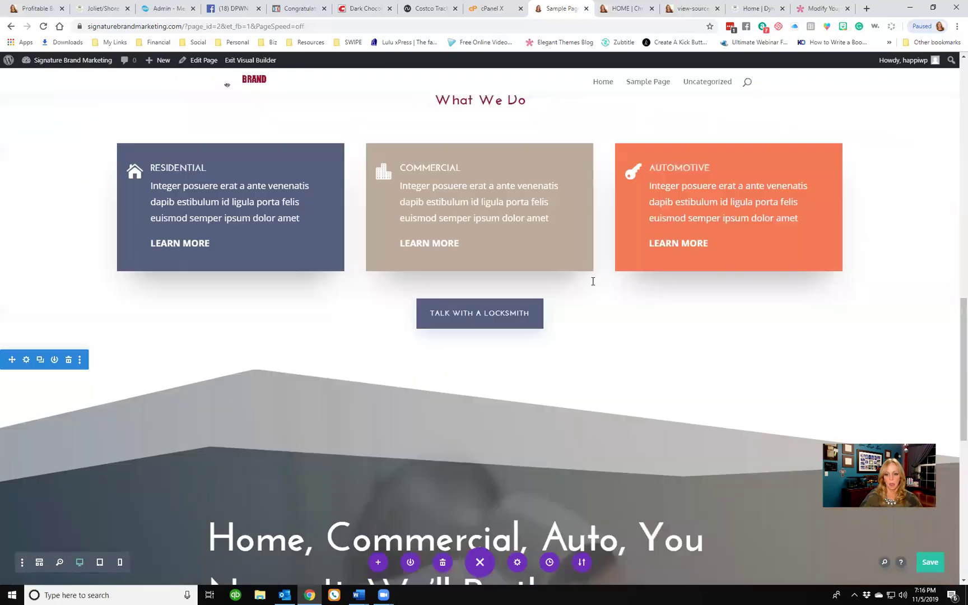
{"action": "scroll", "coordinate": [593, 281], "scroll_direction": "up", "scroll_amount": 12}
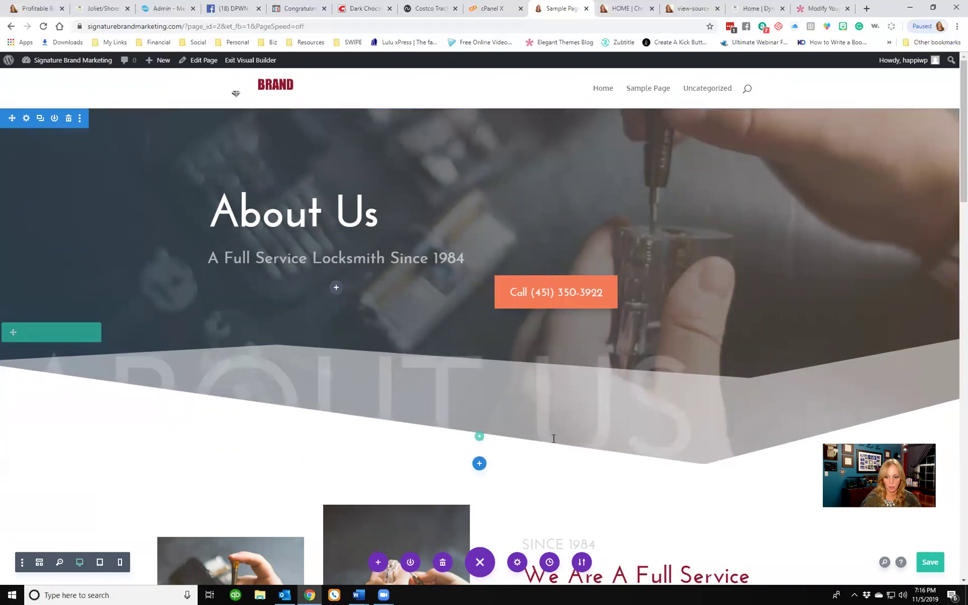
{"action": "scroll", "coordinate": [553, 439], "scroll_direction": "down", "scroll_amount": 5}
{"action": "scroll", "coordinate": [628, 357], "scroll_direction": "up", "scroll_amount": 5}
{"action": "scroll", "coordinate": [628, 357], "scroll_direction": "down", "scroll_amount": 15}
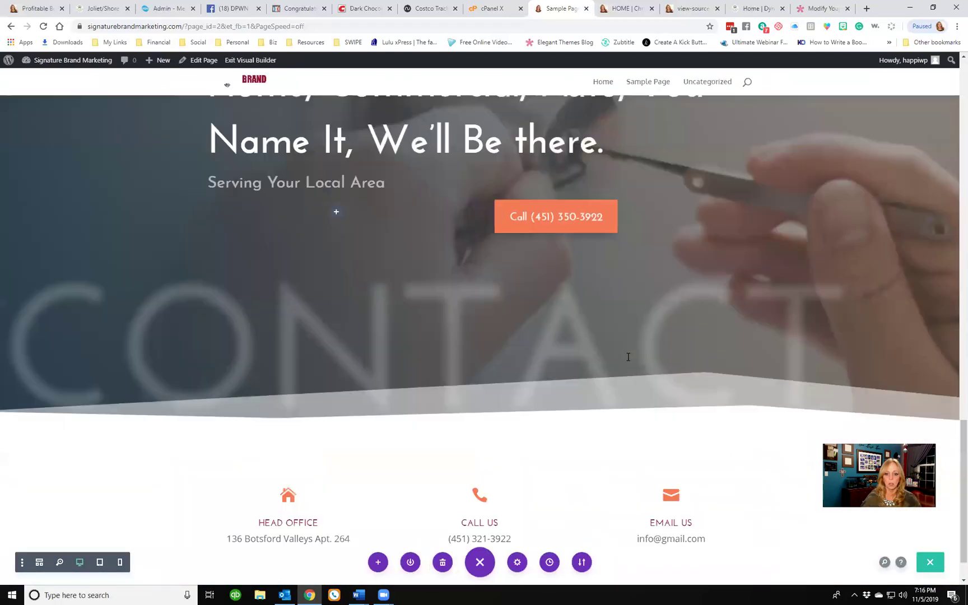
{"action": "scroll", "coordinate": [628, 357], "scroll_direction": "down", "scroll_amount": 2}
{"action": "scroll", "coordinate": [629, 357], "scroll_direction": "up", "scroll_amount": 10}
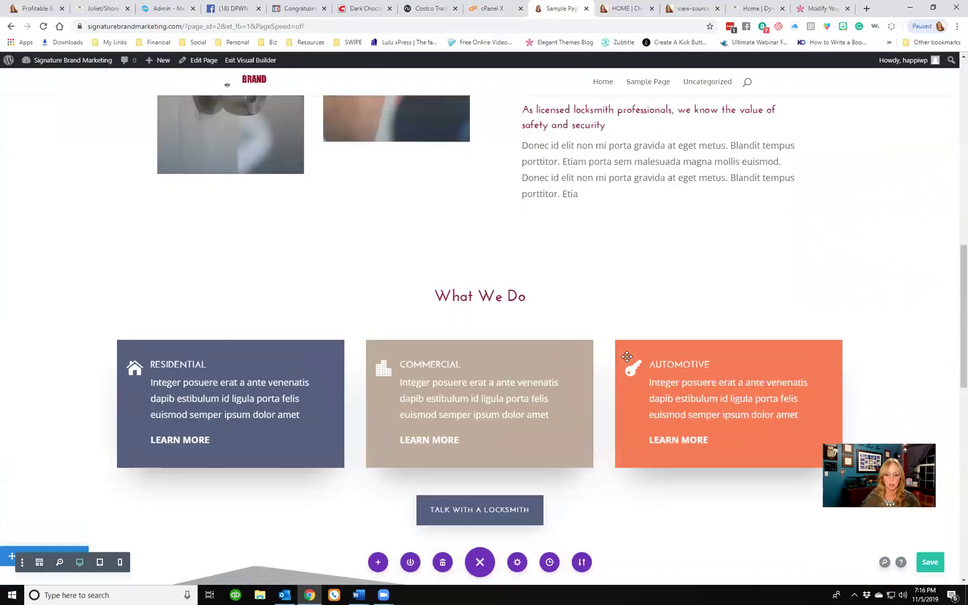
{"action": "scroll", "coordinate": [627, 357], "scroll_direction": "down", "scroll_amount": 8}
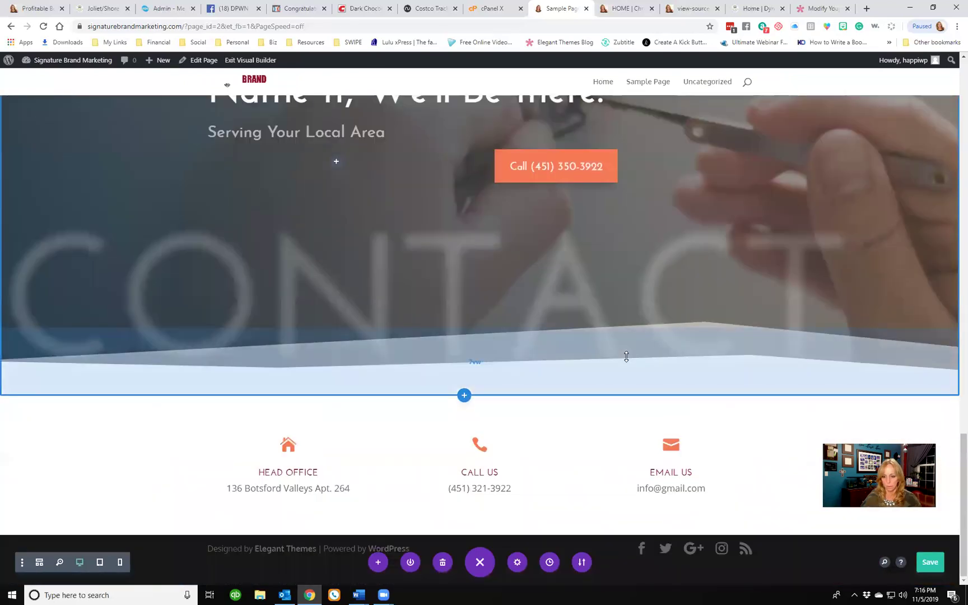
{"action": "scroll", "coordinate": [626, 357], "scroll_direction": "up", "scroll_amount": 13}
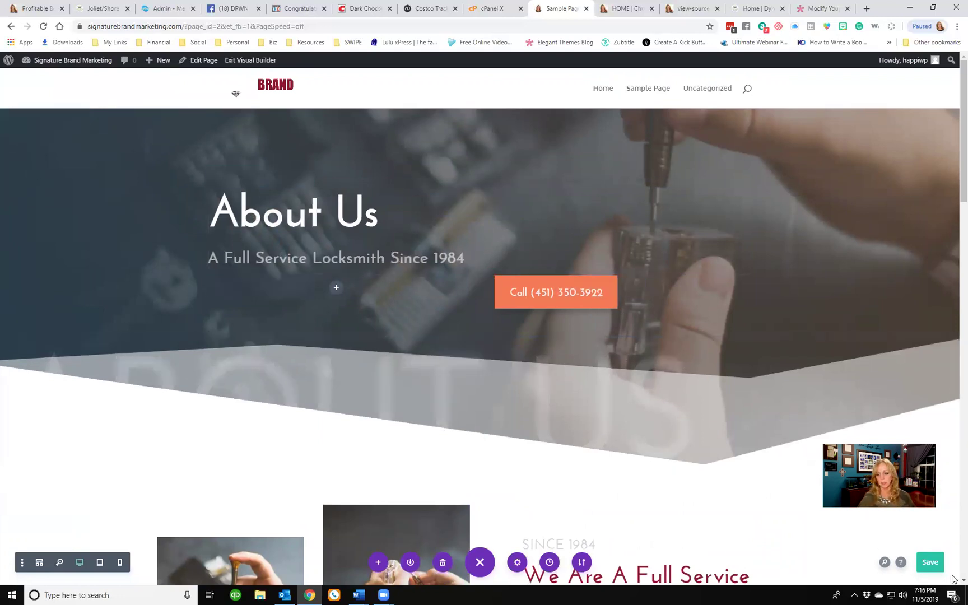
{"action": "left_click", "coordinate": [931, 563]}
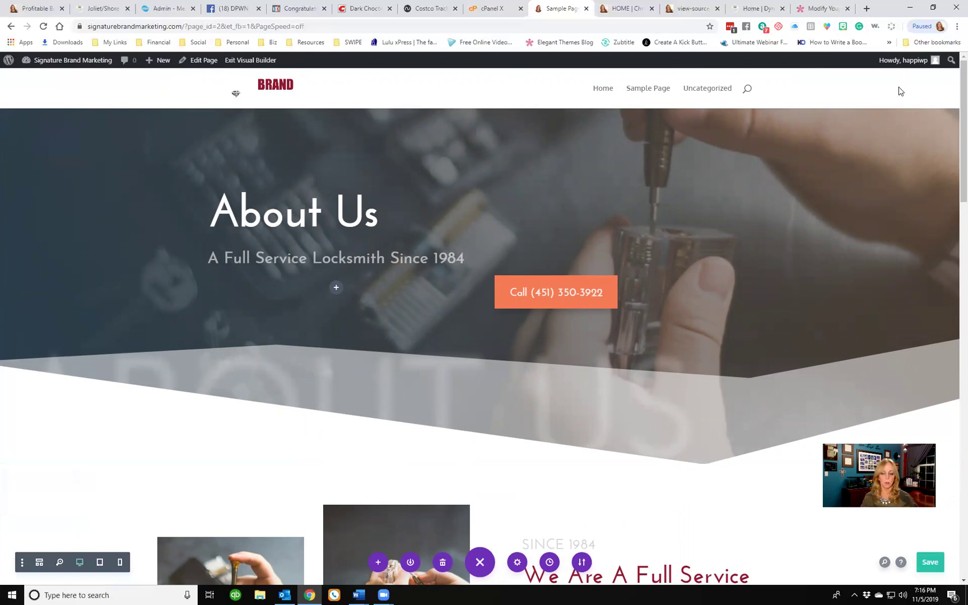
- Examine the full About Us page again and the section and row editing controls around its header
{"action": "scroll", "coordinate": [631, 448], "scroll_direction": "down", "scroll_amount": 1}
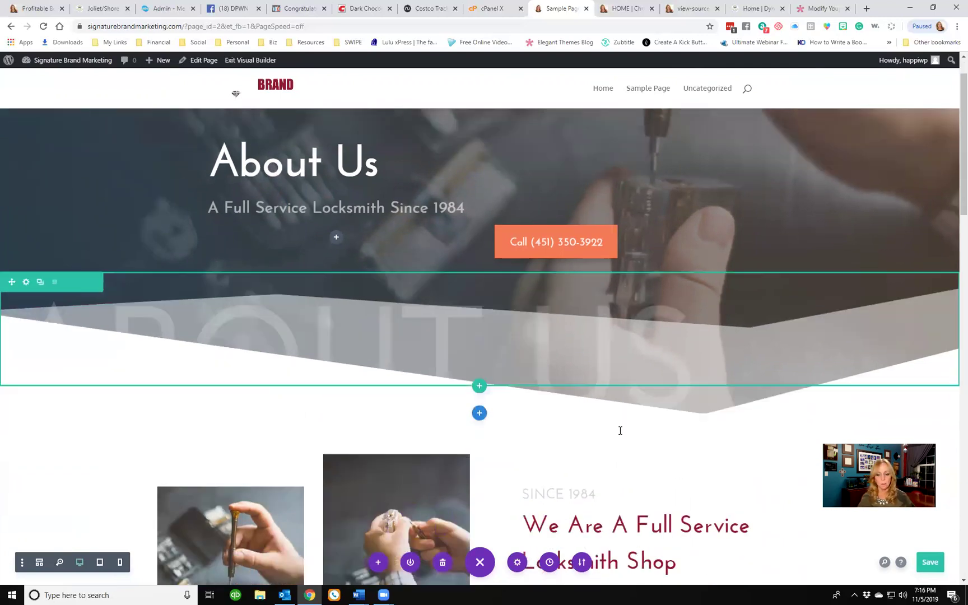
{"action": "scroll", "coordinate": [709, 584], "scroll_direction": "down", "scroll_amount": 1}
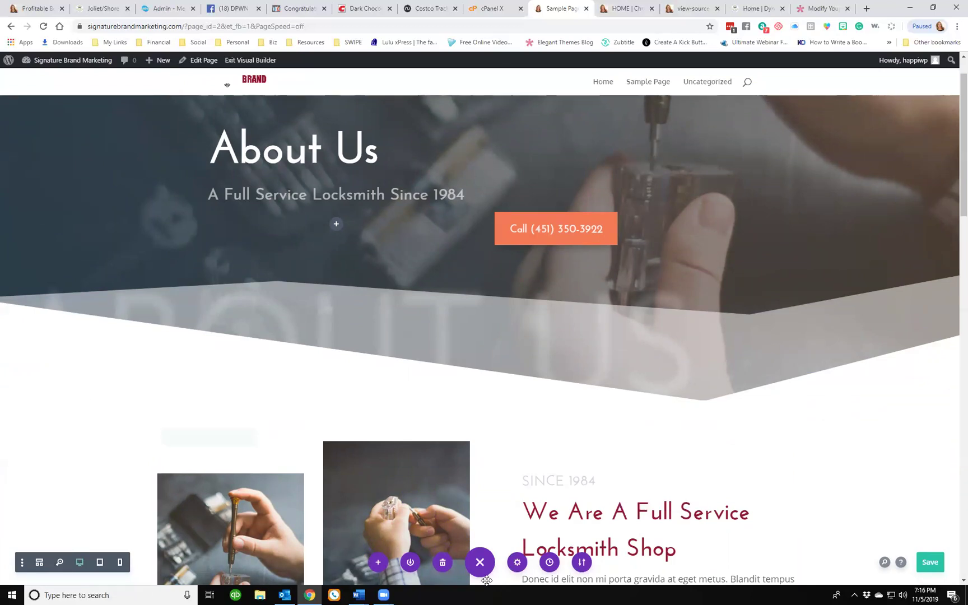
{"action": "scroll", "coordinate": [534, 395], "scroll_direction": "down", "scroll_amount": 5}
{"action": "scroll", "coordinate": [533, 395], "scroll_direction": "down", "scroll_amount": 18}
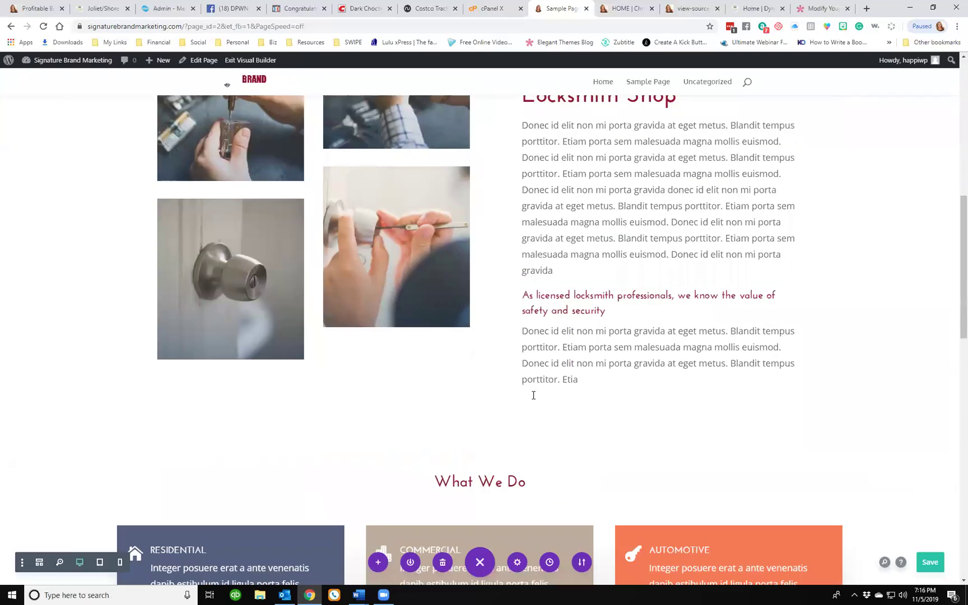
{"action": "scroll", "coordinate": [530, 401], "scroll_direction": "down", "scroll_amount": 3}
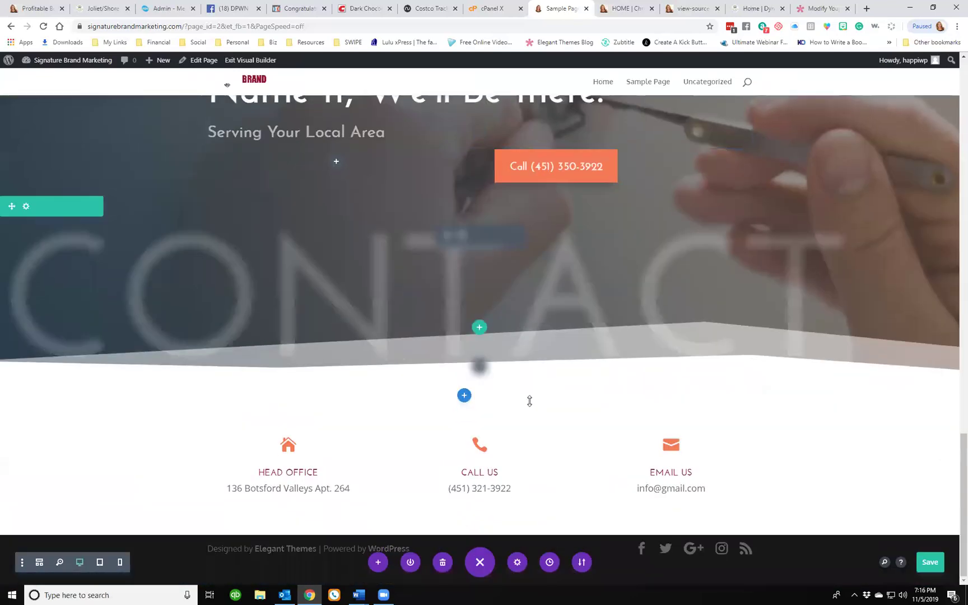
{"action": "scroll", "coordinate": [529, 401], "scroll_direction": "up", "scroll_amount": 20}
{"action": "scroll", "coordinate": [521, 393], "scroll_direction": "up", "scroll_amount": 10}
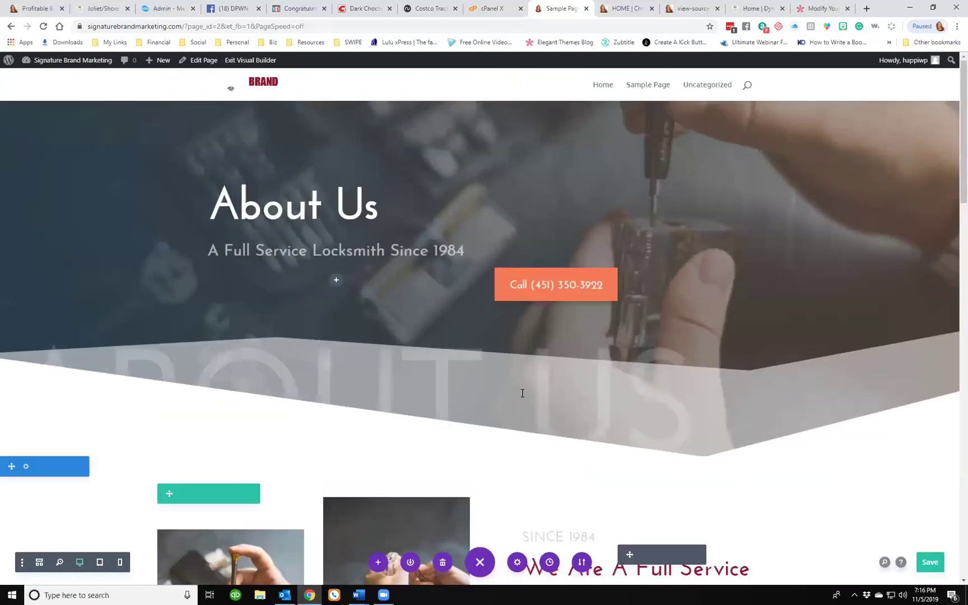
{"action": "mouse_move", "coordinate": [38, 126]}
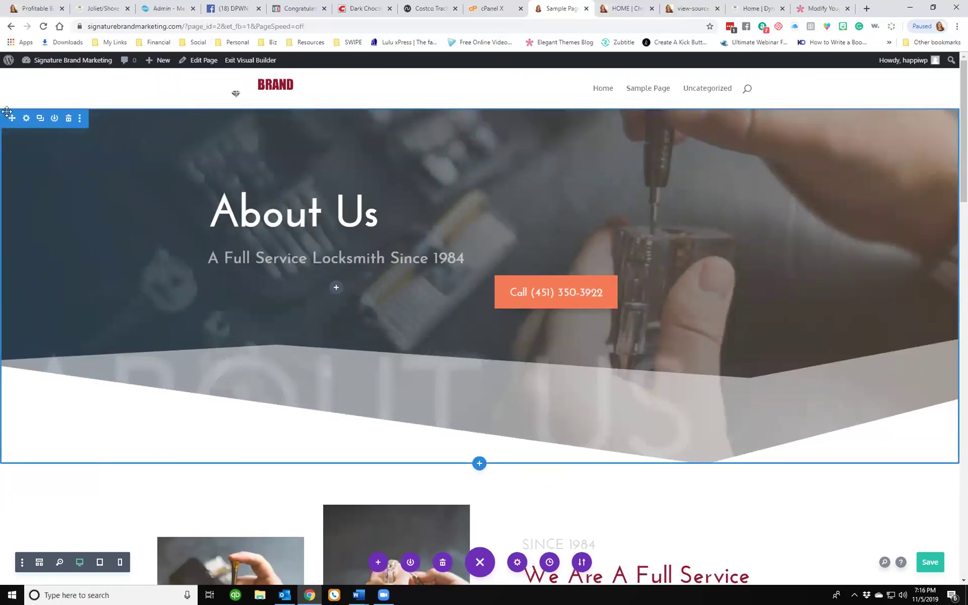
{"action": "mouse_move", "coordinate": [186, 199]}
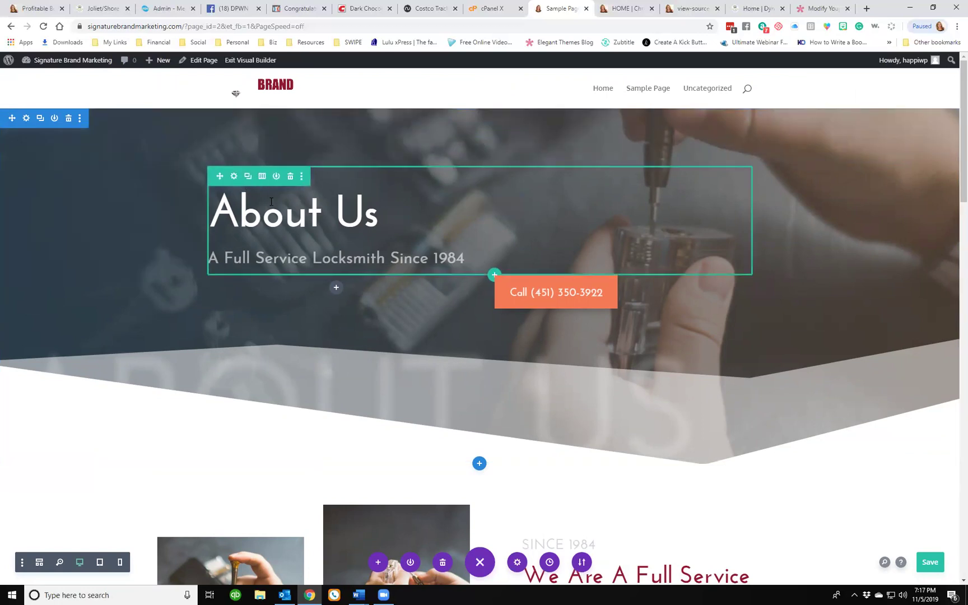
{"action": "mouse_move", "coordinate": [506, 212]}
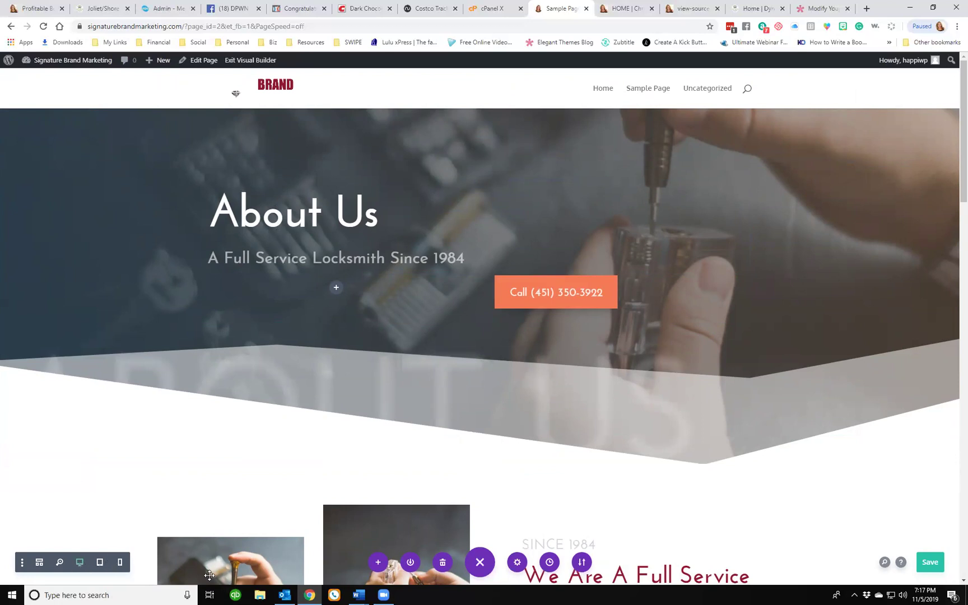
- Preview the About Us page in tablet view, checking the images, text and services content
{"action": "left_click", "coordinate": [100, 563]}
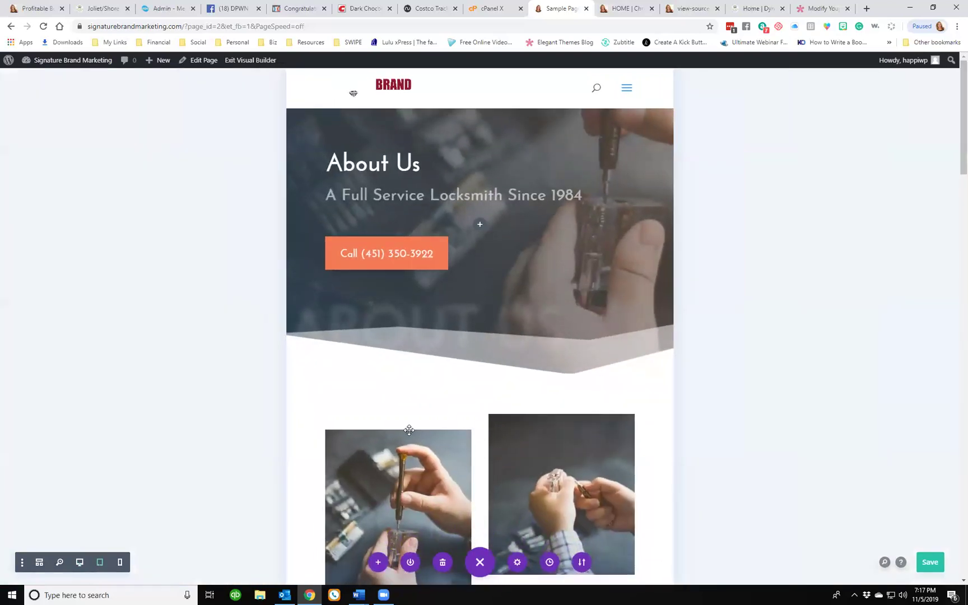
{"action": "scroll", "coordinate": [432, 361], "scroll_direction": "down", "scroll_amount": 10}
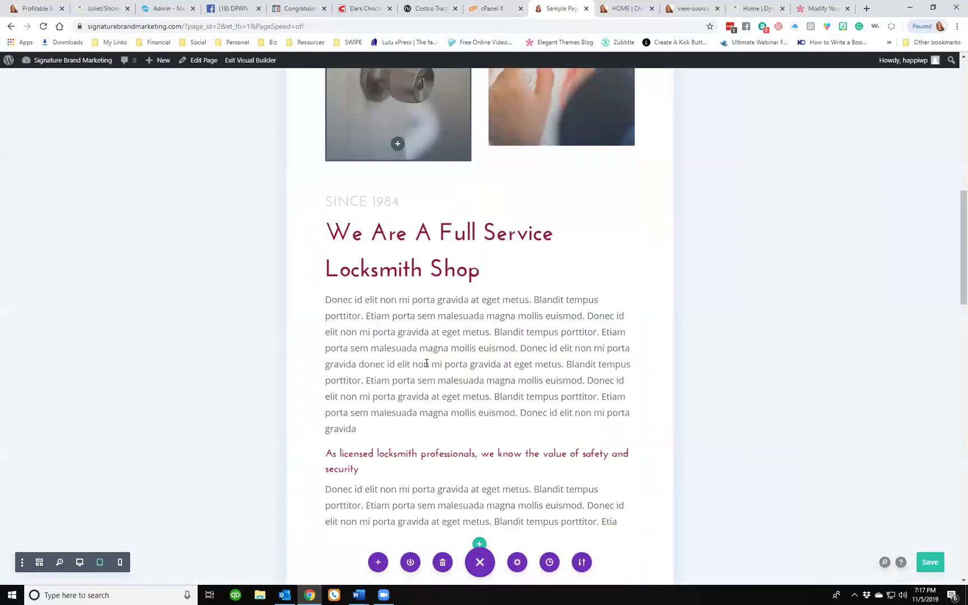
{"action": "scroll", "coordinate": [427, 363], "scroll_direction": "down", "scroll_amount": 10}
{"action": "scroll", "coordinate": [392, 392], "scroll_direction": "up", "scroll_amount": 10}
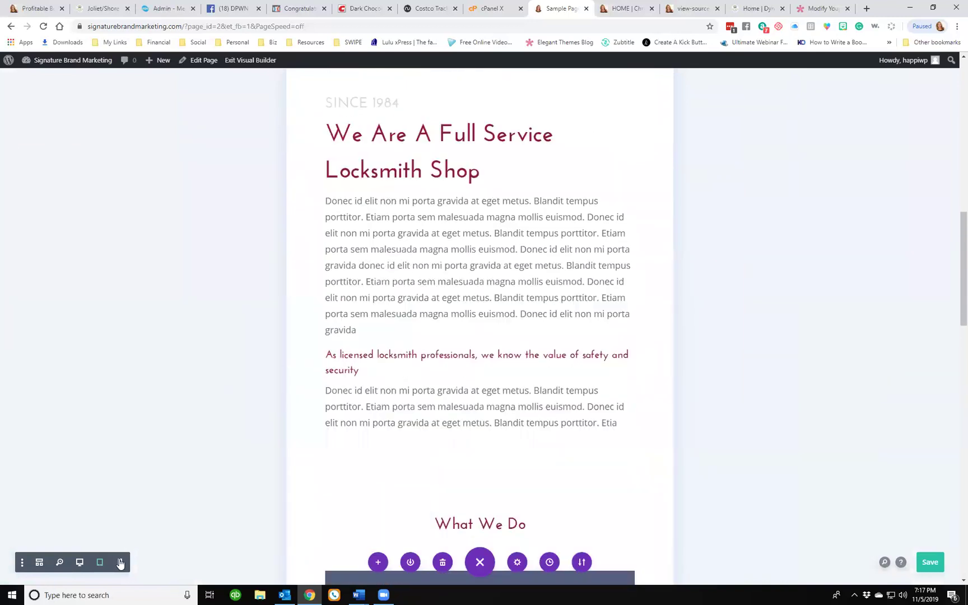
- Preview the About Us page in phone view and return to desktop view
{"action": "left_click", "coordinate": [120, 563]}
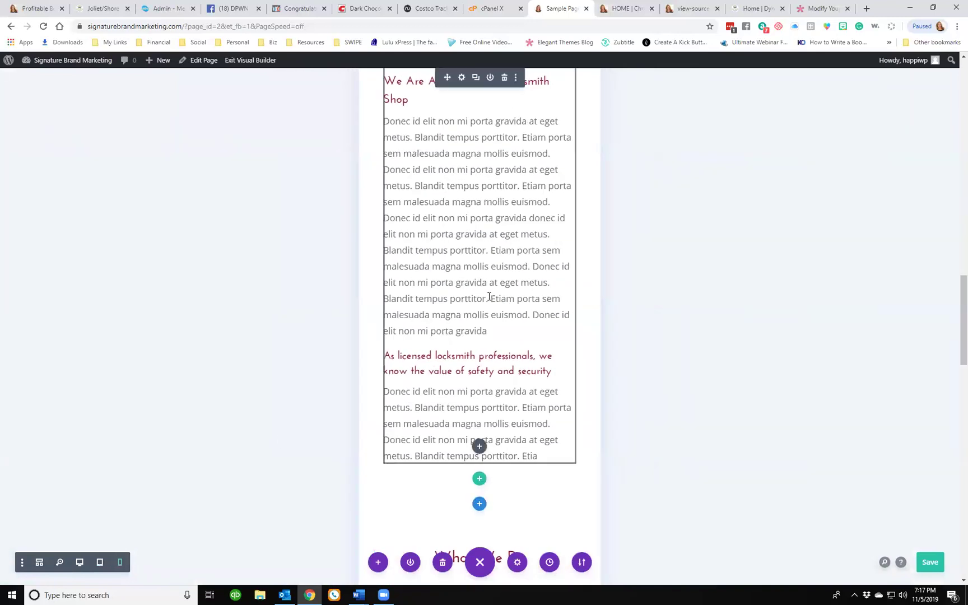
{"action": "scroll", "coordinate": [488, 296], "scroll_direction": "down", "scroll_amount": 10}
{"action": "scroll", "coordinate": [475, 300], "scroll_direction": "up", "scroll_amount": 8}
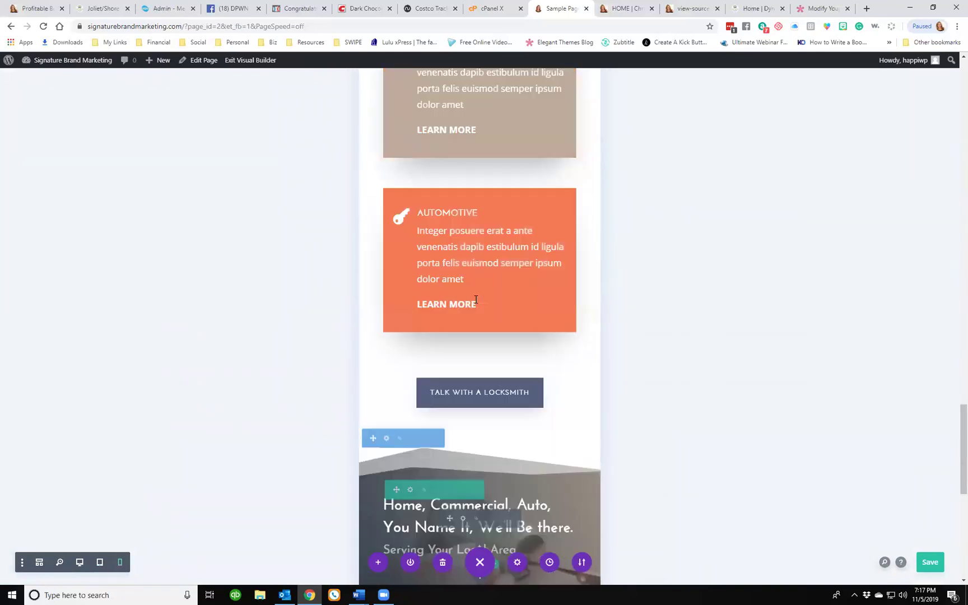
{"action": "scroll", "coordinate": [475, 300], "scroll_direction": "up", "scroll_amount": 10}
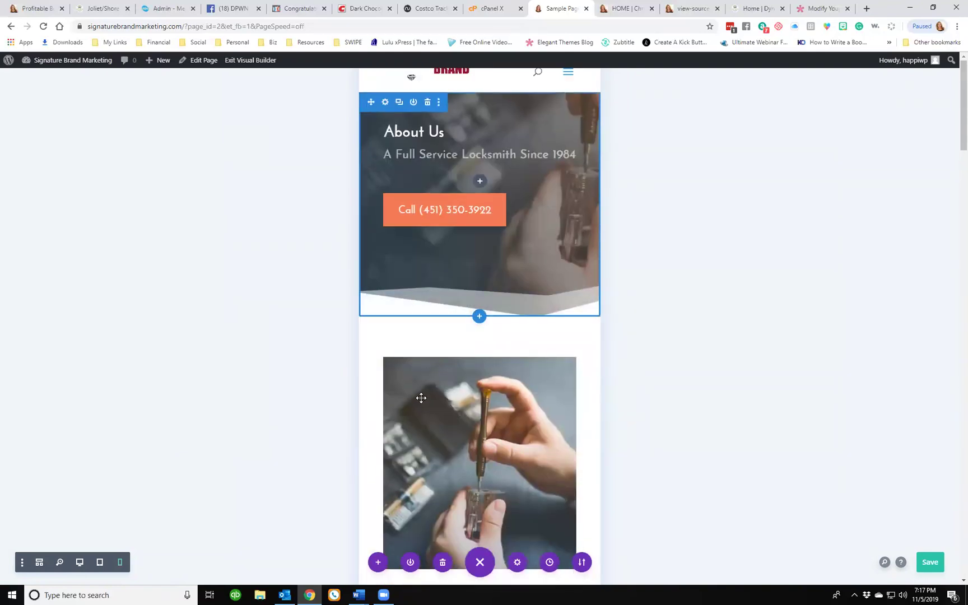
{"action": "left_click", "coordinate": [79, 563]}
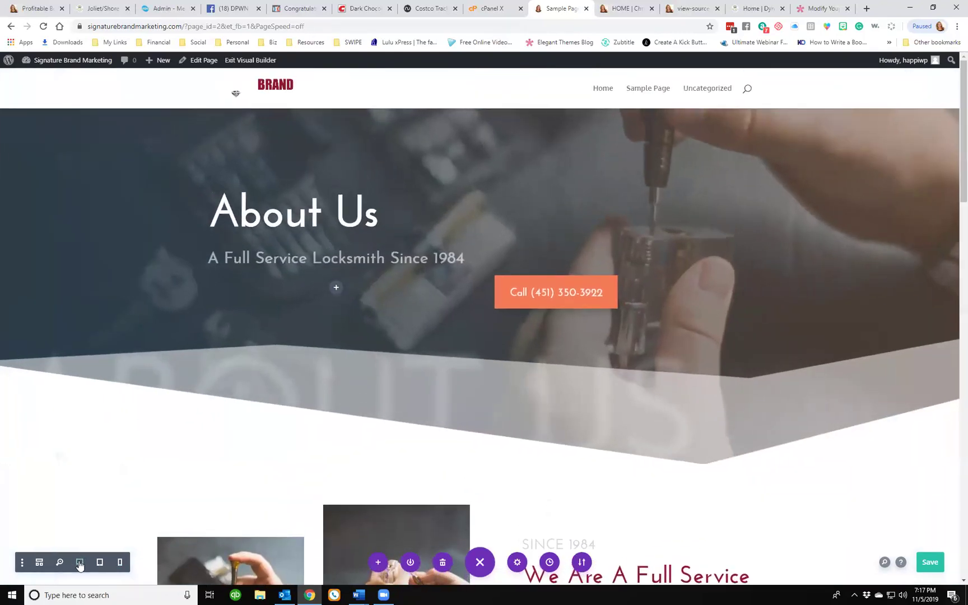
- Collapse the Hero, About Us, Services, Call To Action and Footer sections in wireframe view and save the page
{"action": "left_click", "coordinate": [39, 564]}
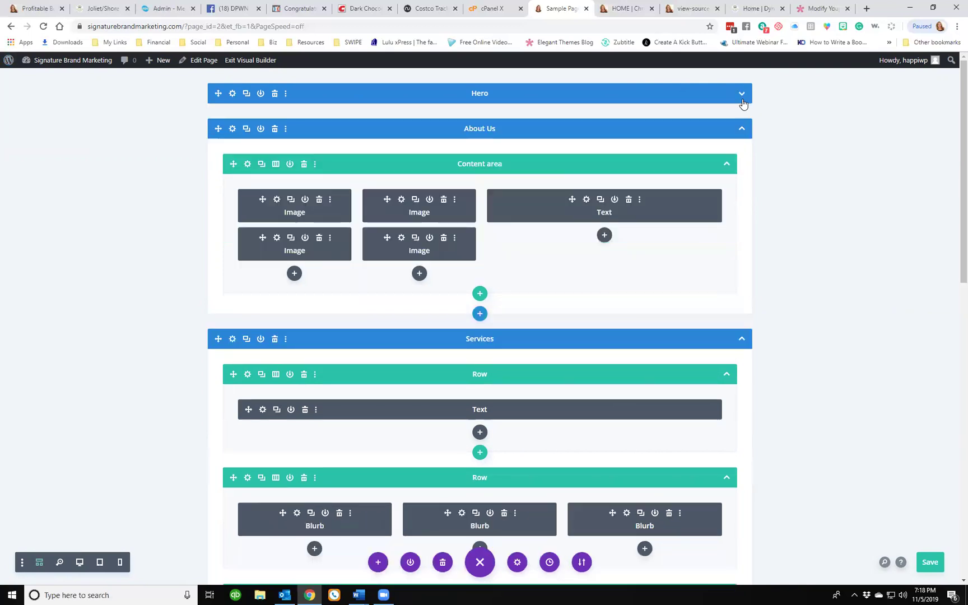
{"action": "left_click", "coordinate": [741, 130]}
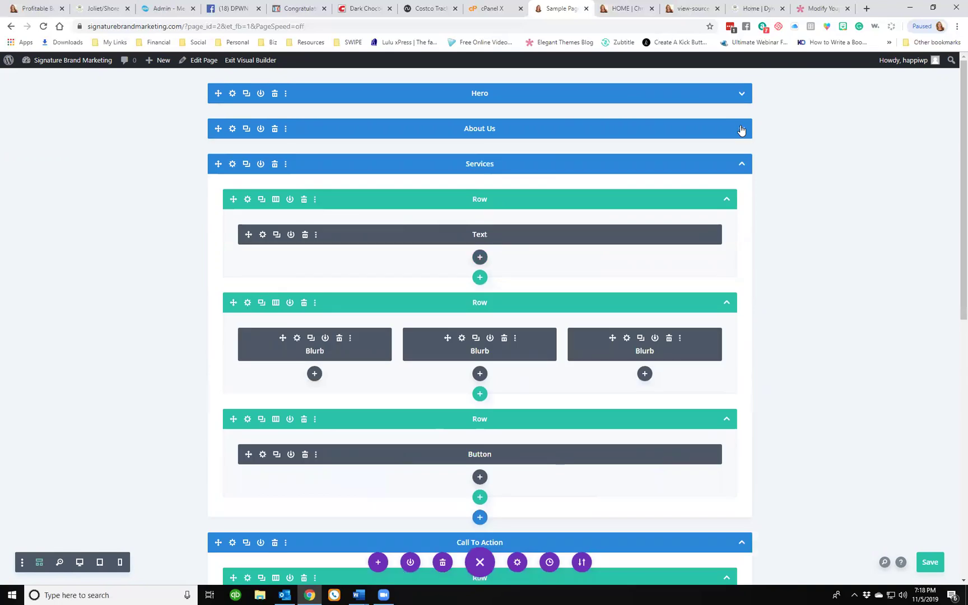
{"action": "left_click", "coordinate": [741, 164]}
{"action": "left_click", "coordinate": [738, 202]}
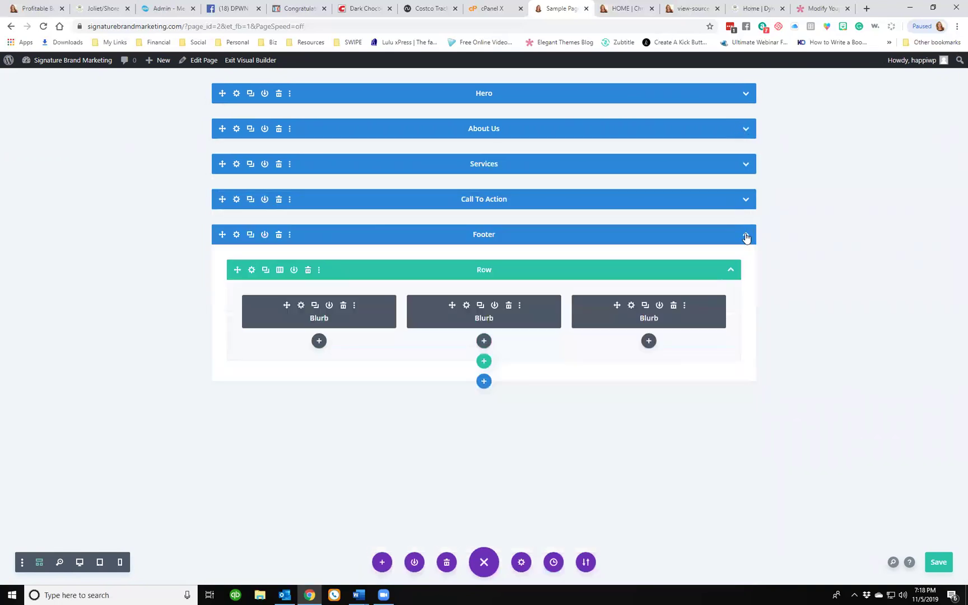
{"action": "left_click", "coordinate": [745, 235]}
{"action": "key", "text": "ctrl+s"}
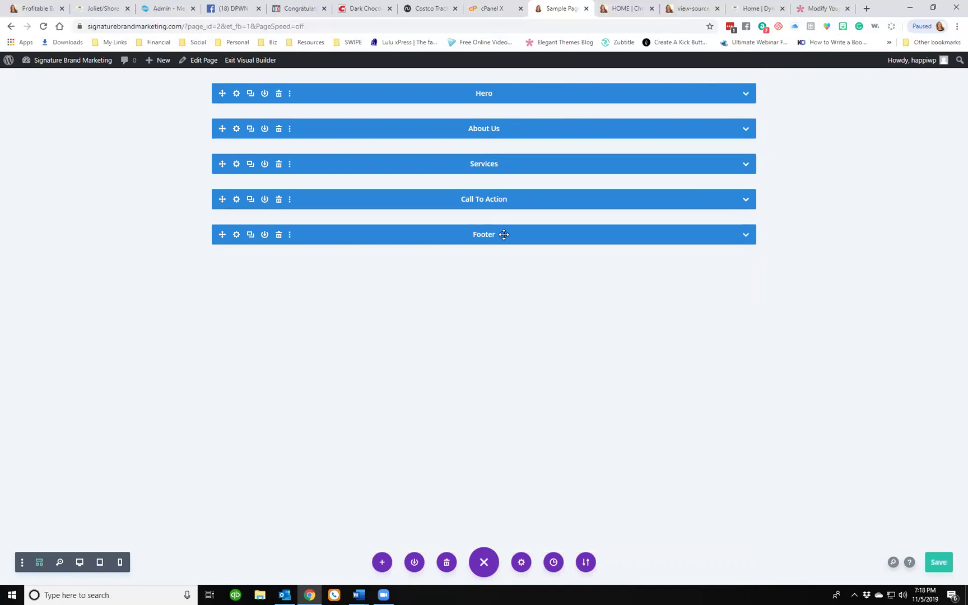
- Check the Footer section's structure, and insert a Text module in the empty column beside the Hero section's button
{"action": "left_click", "coordinate": [747, 235]}
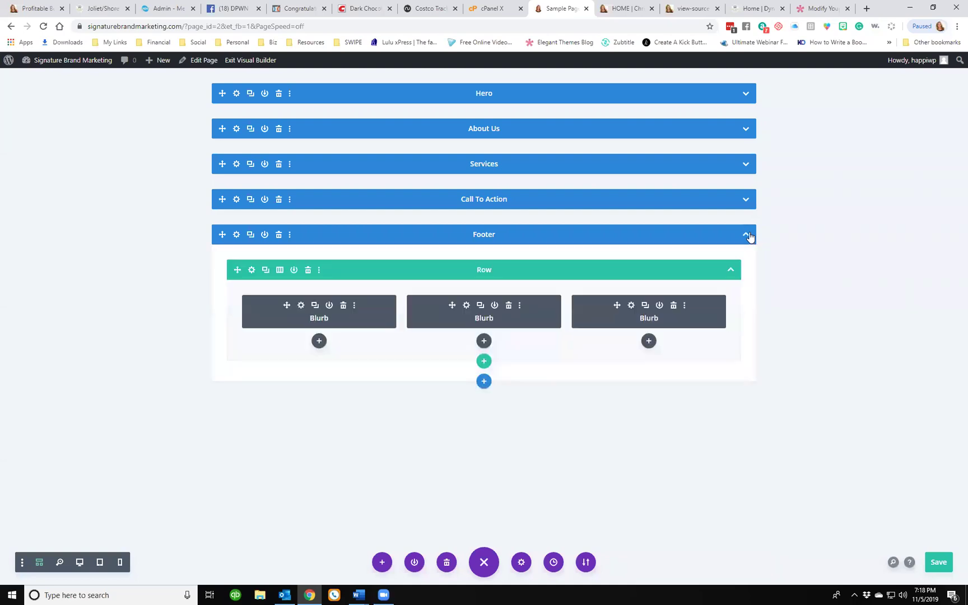
{"action": "left_click", "coordinate": [747, 235]}
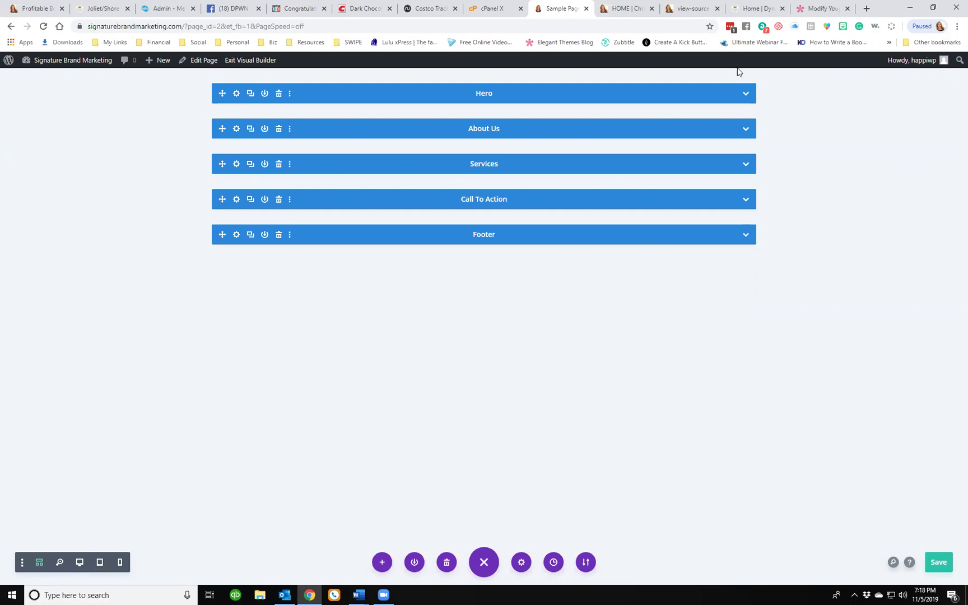
{"action": "left_click", "coordinate": [747, 94]}
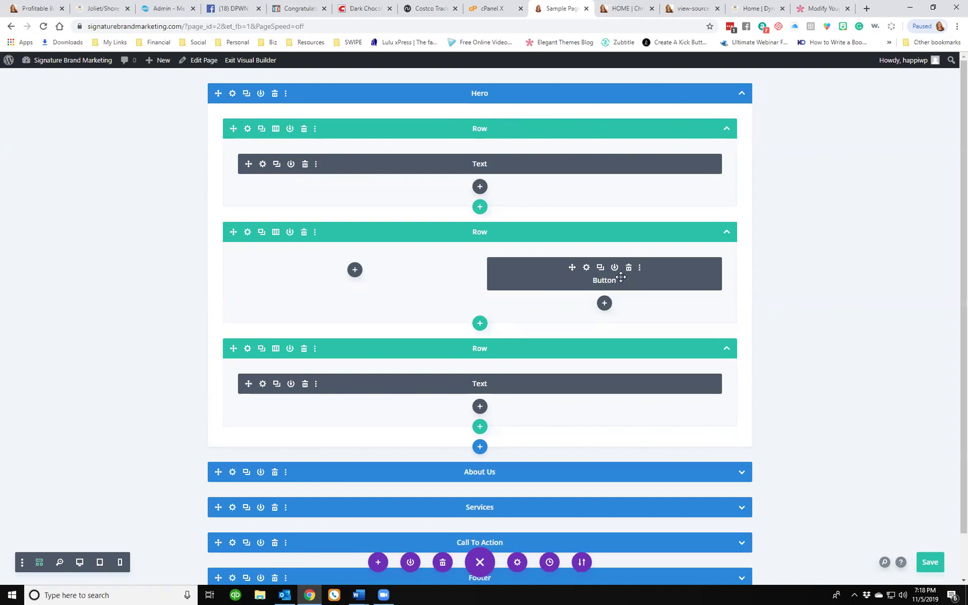
{"action": "left_click", "coordinate": [355, 271]}
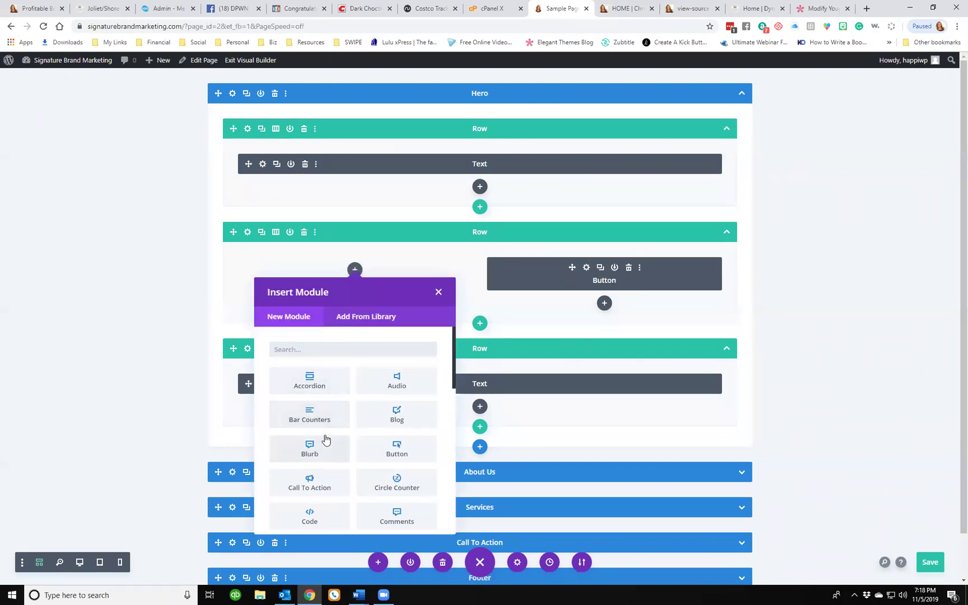
{"action": "scroll", "coordinate": [323, 400], "scroll_direction": "down", "scroll_amount": 2}
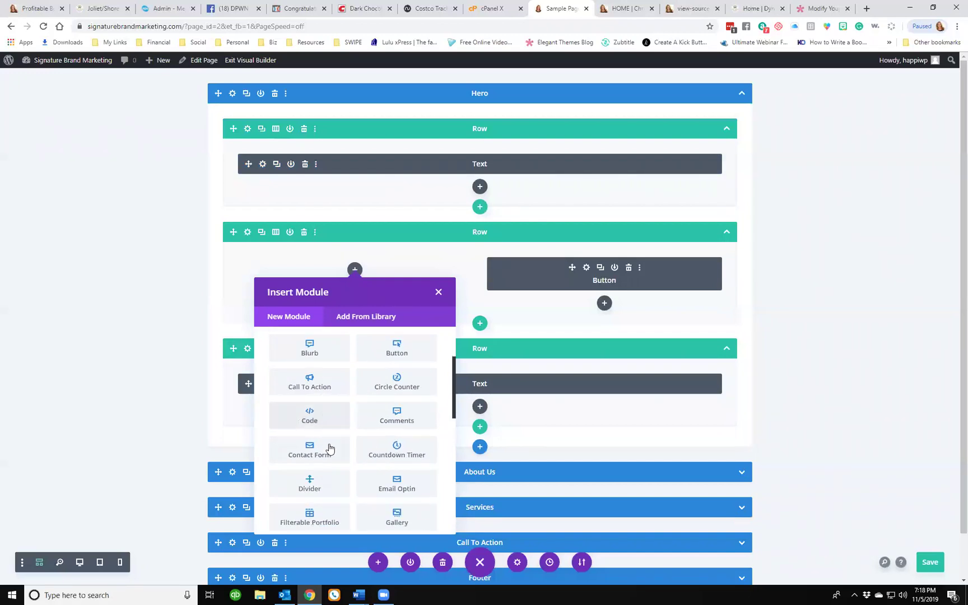
{"action": "scroll", "coordinate": [395, 428], "scroll_direction": "down", "scroll_amount": 3}
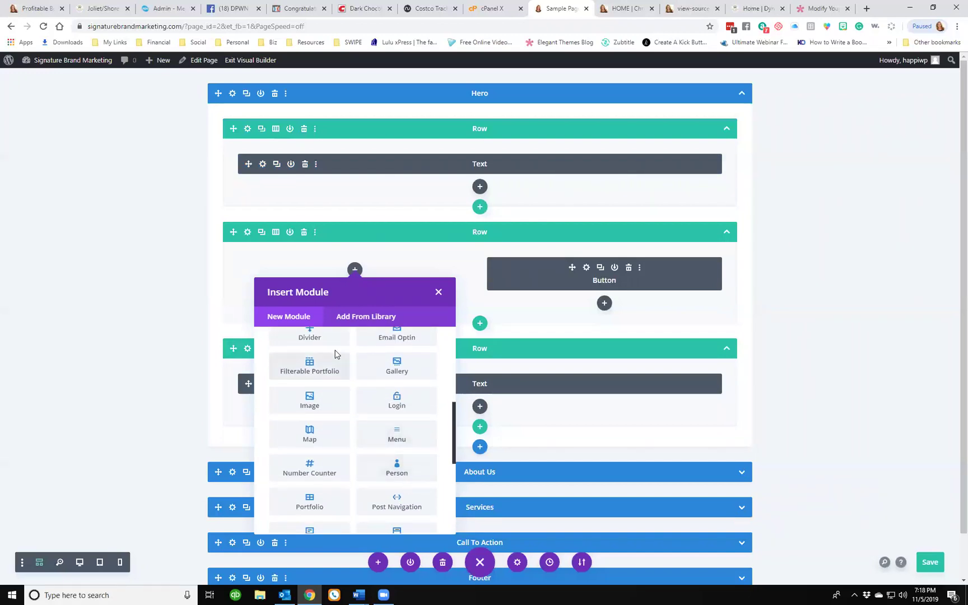
{"action": "scroll", "coordinate": [334, 359], "scroll_direction": "up", "scroll_amount": 6}
{"action": "type", "text": "te"}
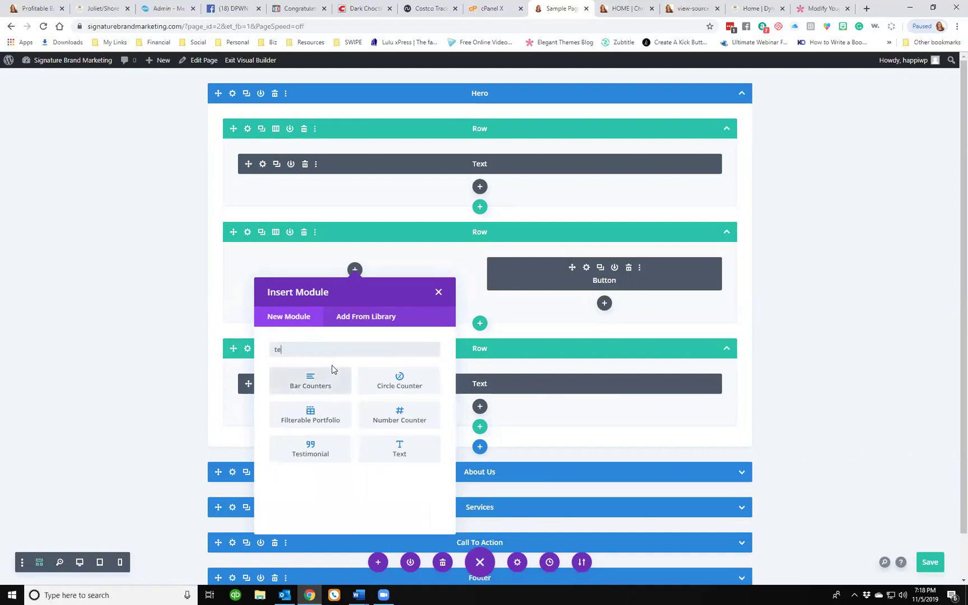
{"action": "left_click", "coordinate": [421, 450]}
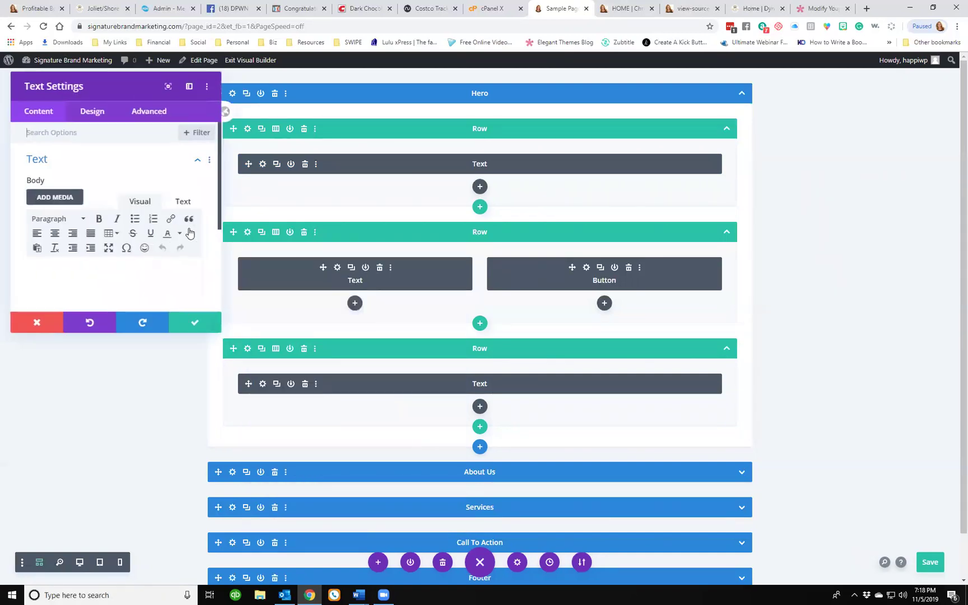
- Enter "Sample text" as the new Text module's body, accept the module settings and save the page
{"action": "left_click", "coordinate": [87, 262]}
{"action": "type", "text": "Sample text"}
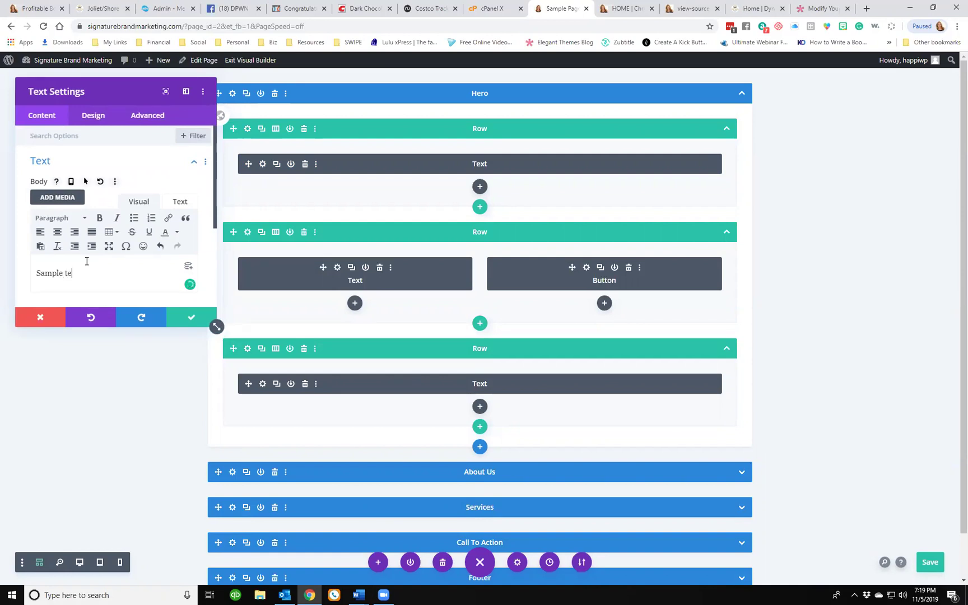
{"action": "left_click", "coordinate": [194, 318]}
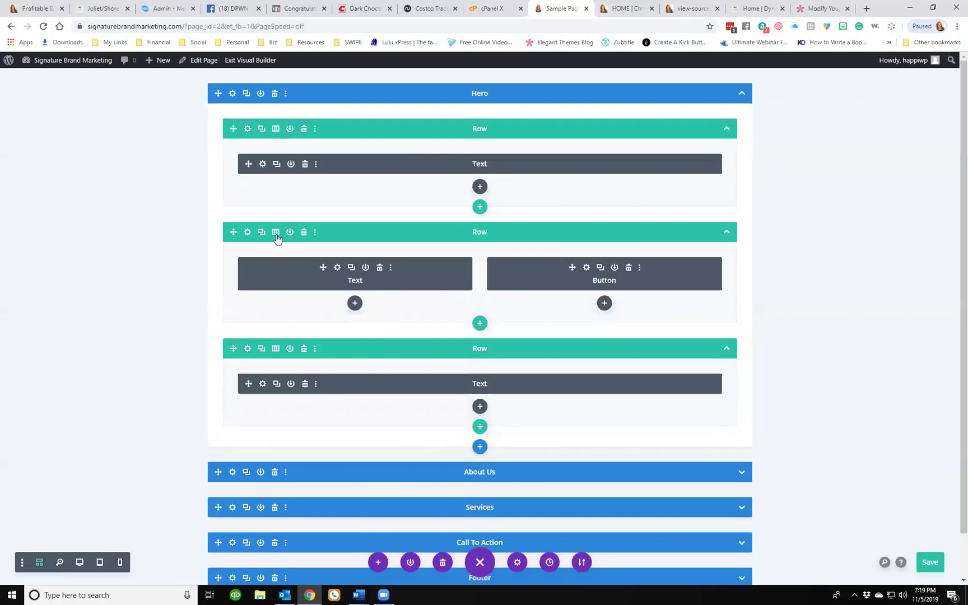
{"action": "left_click", "coordinate": [931, 563]}
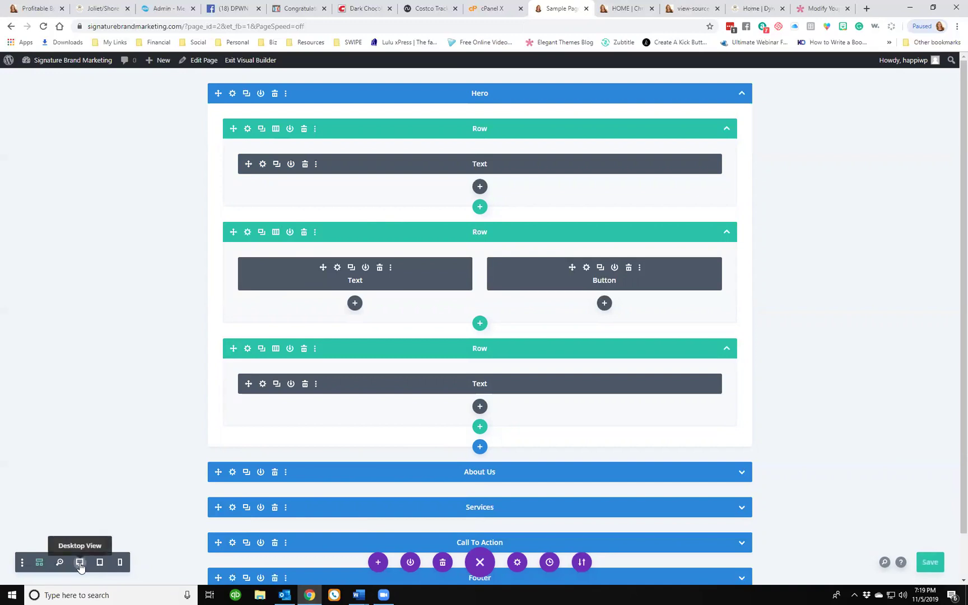
- Try a three-equal-column layout on the hero's button row in desktop view, and restore the two-equal-column layout
{"action": "left_click", "coordinate": [79, 563]}
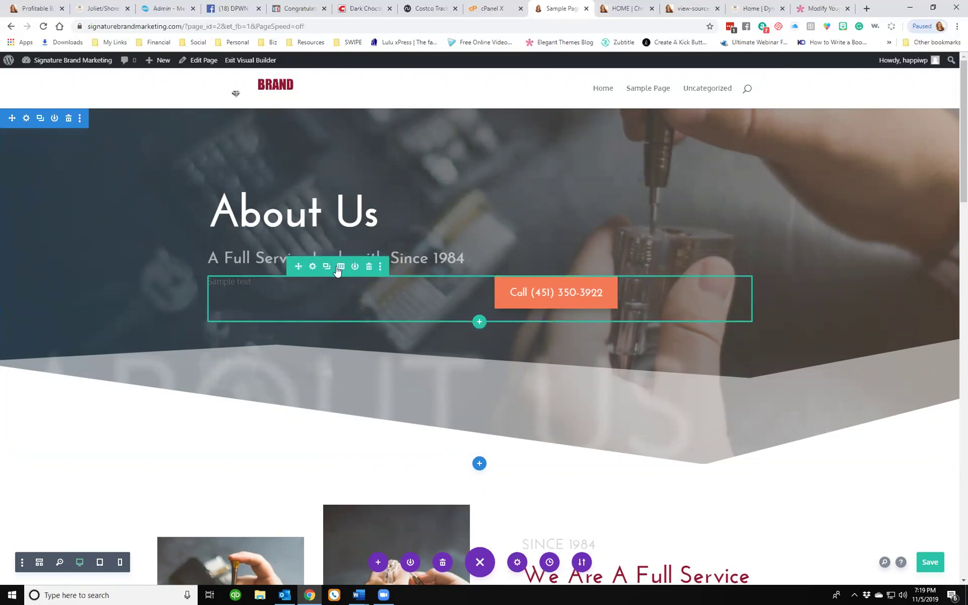
{"action": "left_click", "coordinate": [341, 267]}
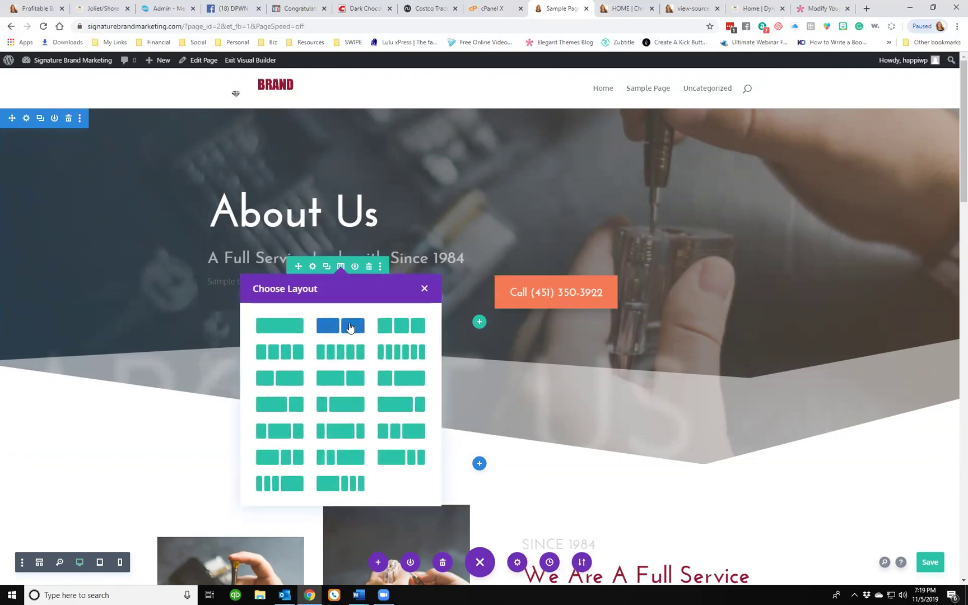
{"action": "left_click", "coordinate": [386, 324]}
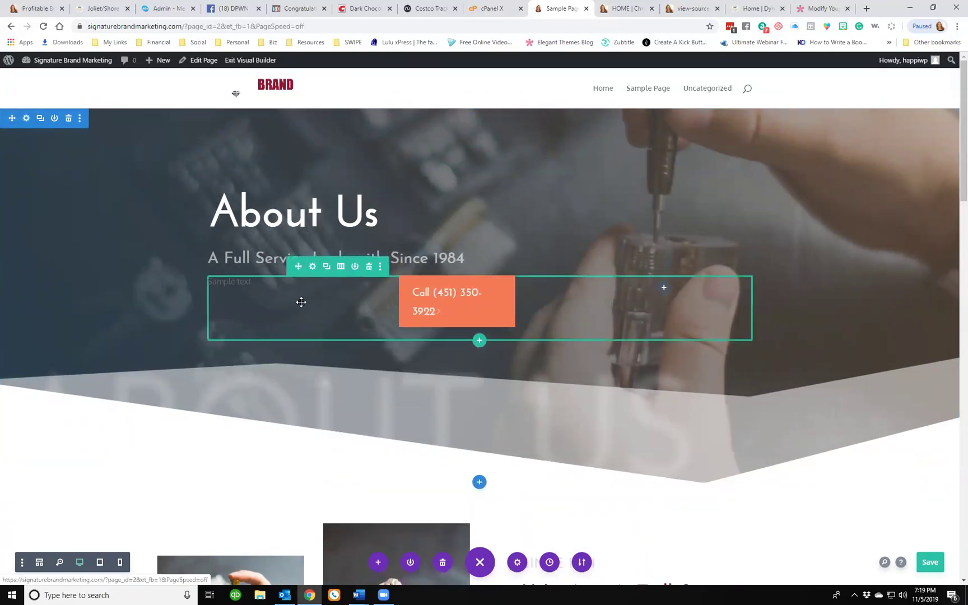
{"action": "left_click", "coordinate": [343, 269]}
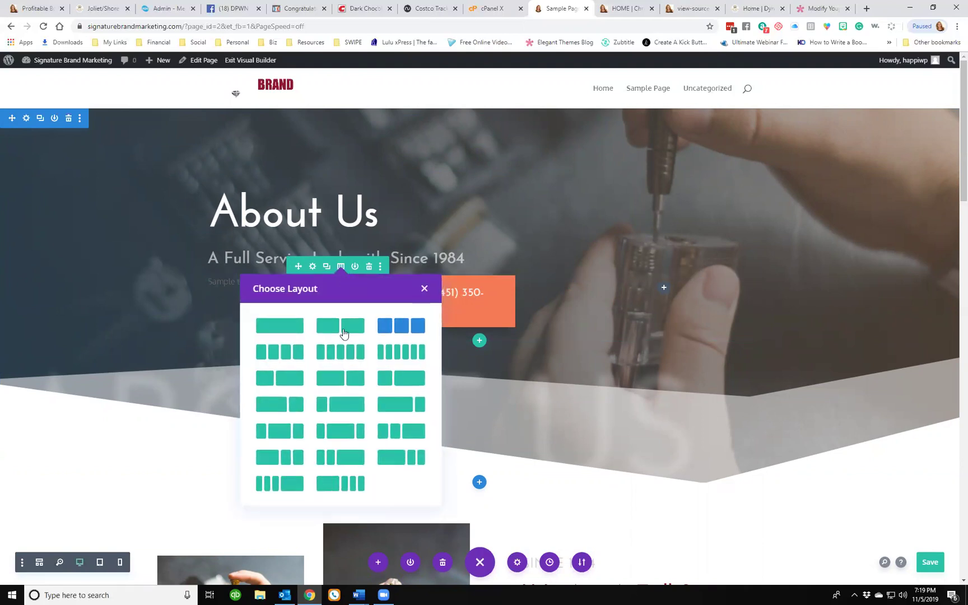
{"action": "left_click", "coordinate": [347, 327]}
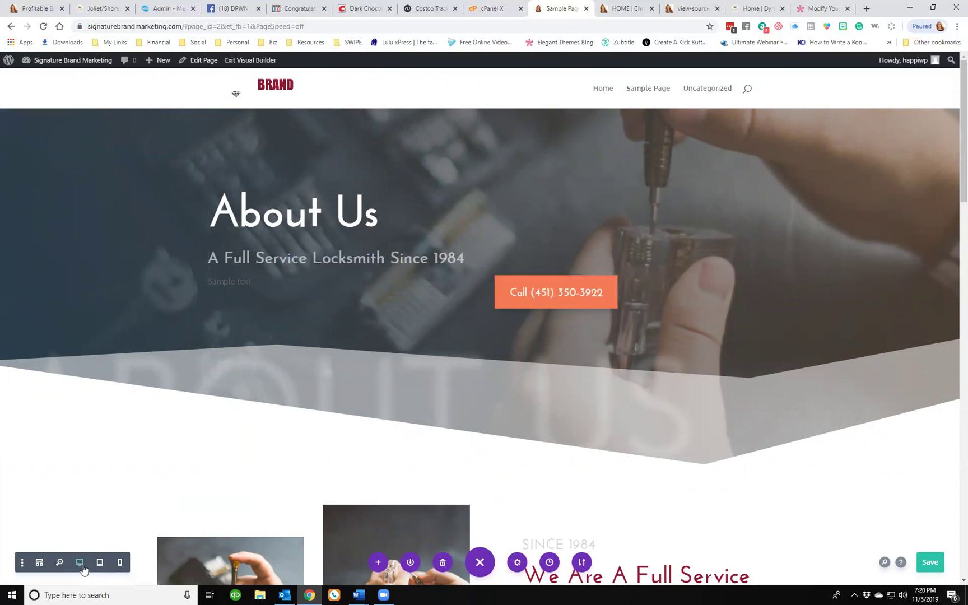
- Inspect the About Us section's modules and its content area row's column layout options in wireframe view
{"action": "left_click", "coordinate": [40, 562]}
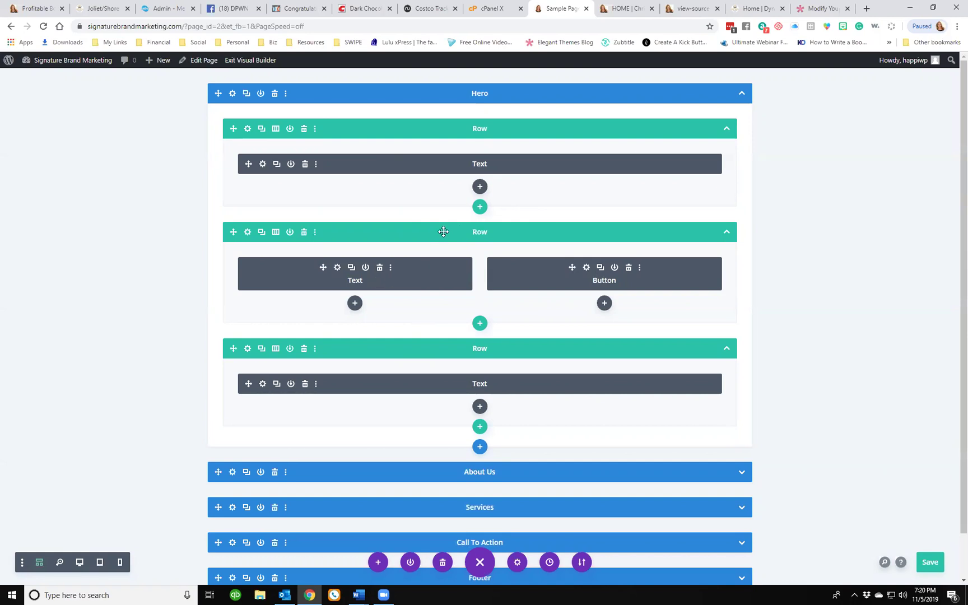
{"action": "left_click", "coordinate": [743, 94]}
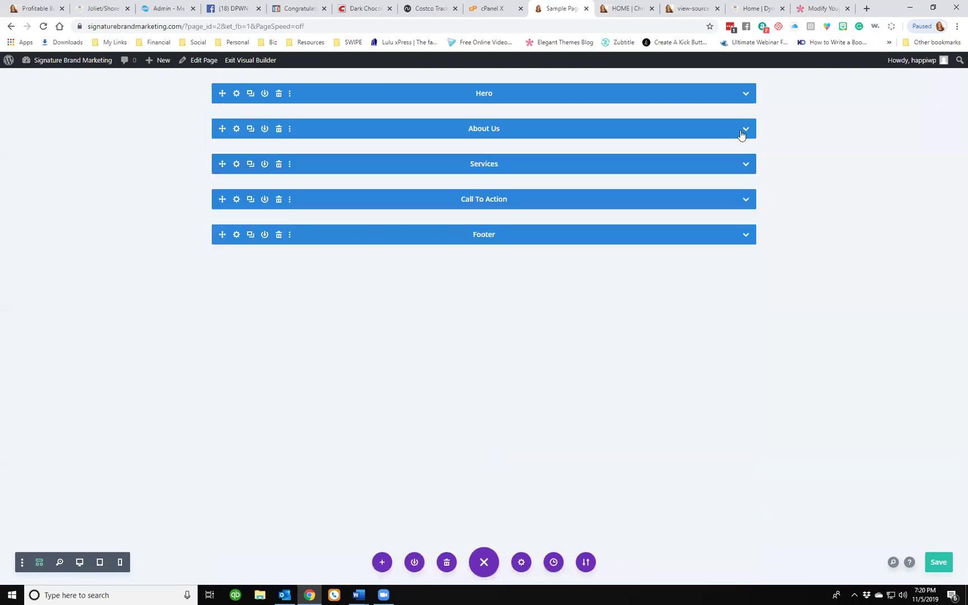
{"action": "left_click", "coordinate": [744, 132]}
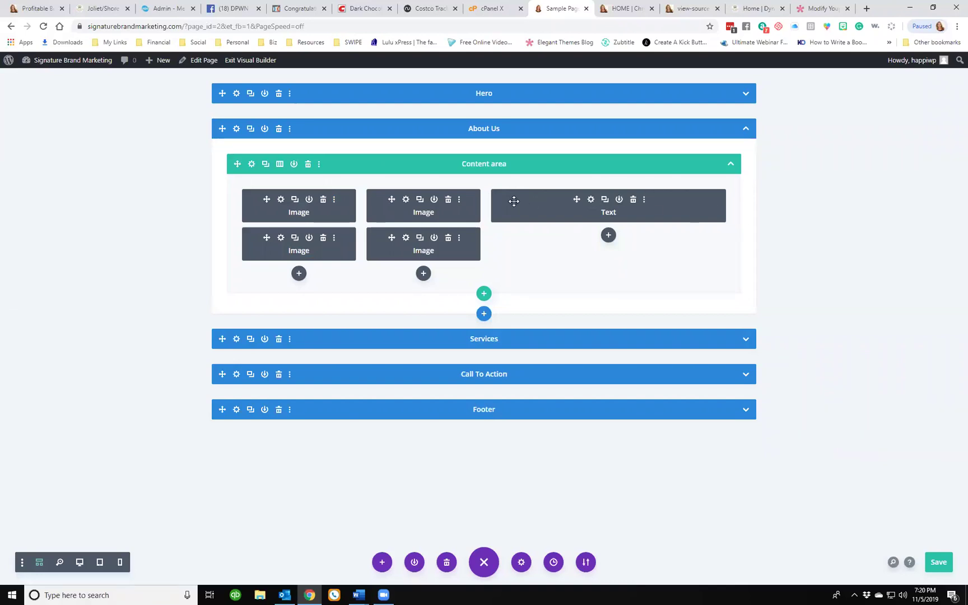
{"action": "left_click", "coordinate": [280, 165]}
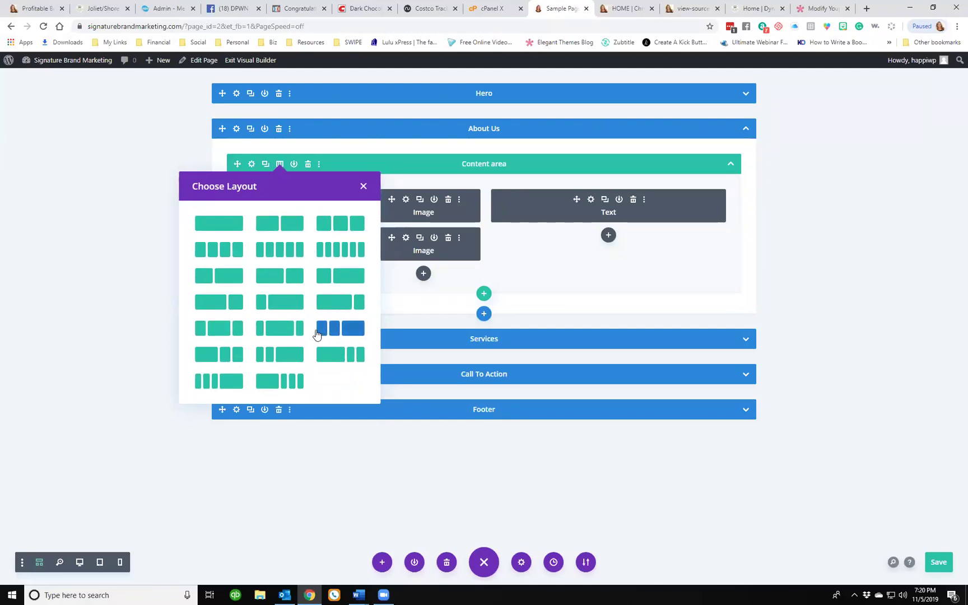
{"action": "left_click", "coordinate": [363, 187]}
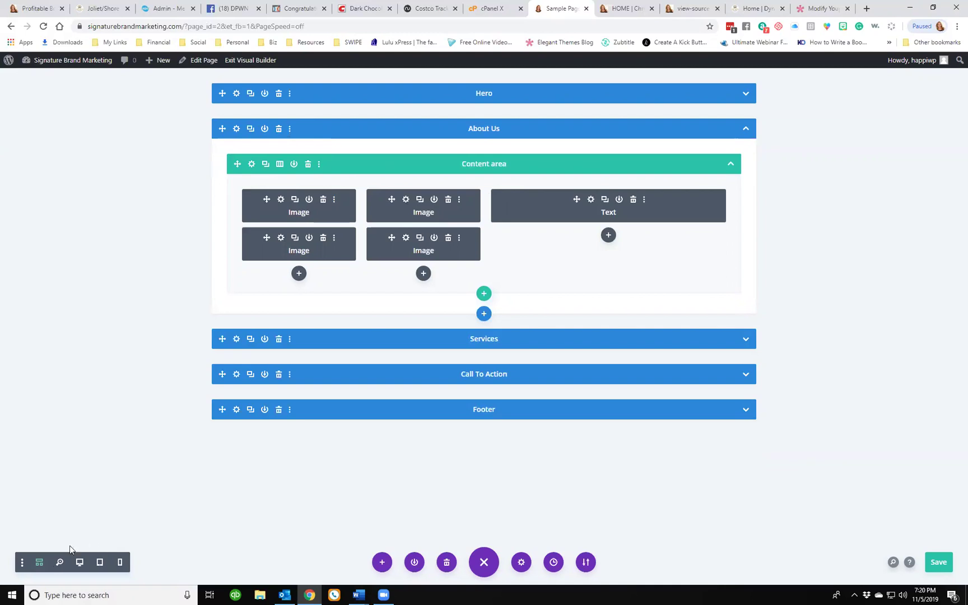
- Review the page in desktop view from the hero through the images, services and call to action down to the footer
{"action": "left_click", "coordinate": [79, 562]}
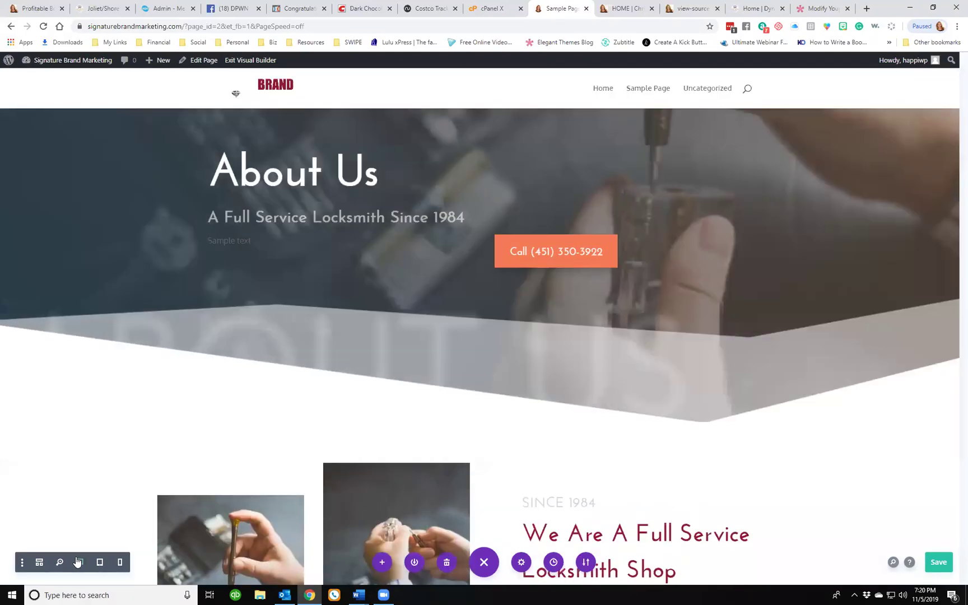
{"action": "scroll", "coordinate": [497, 426], "scroll_direction": "down", "scroll_amount": 4}
{"action": "scroll", "coordinate": [497, 427], "scroll_direction": "down", "scroll_amount": 2}
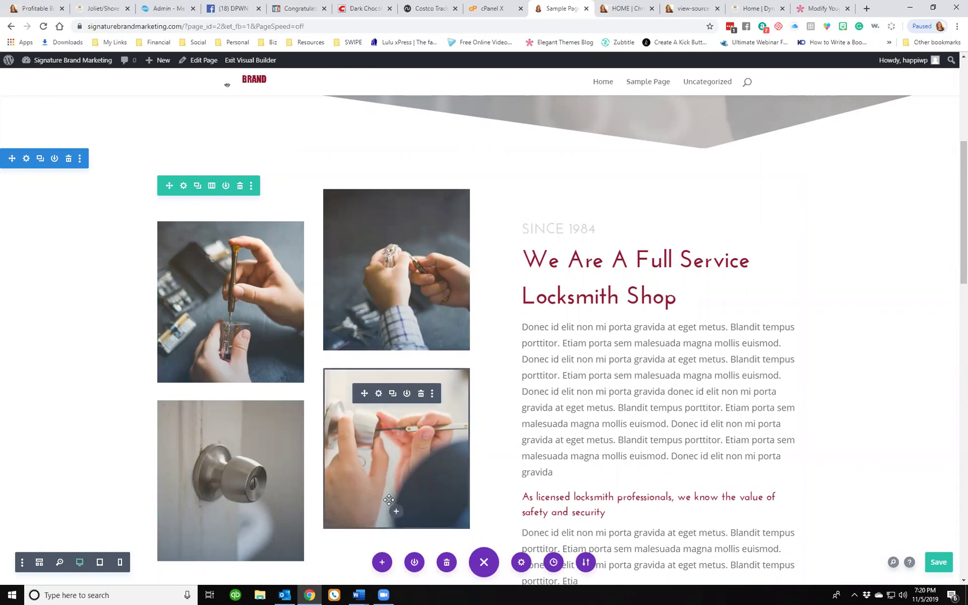
{"action": "scroll", "coordinate": [266, 469], "scroll_direction": "down", "scroll_amount": 3}
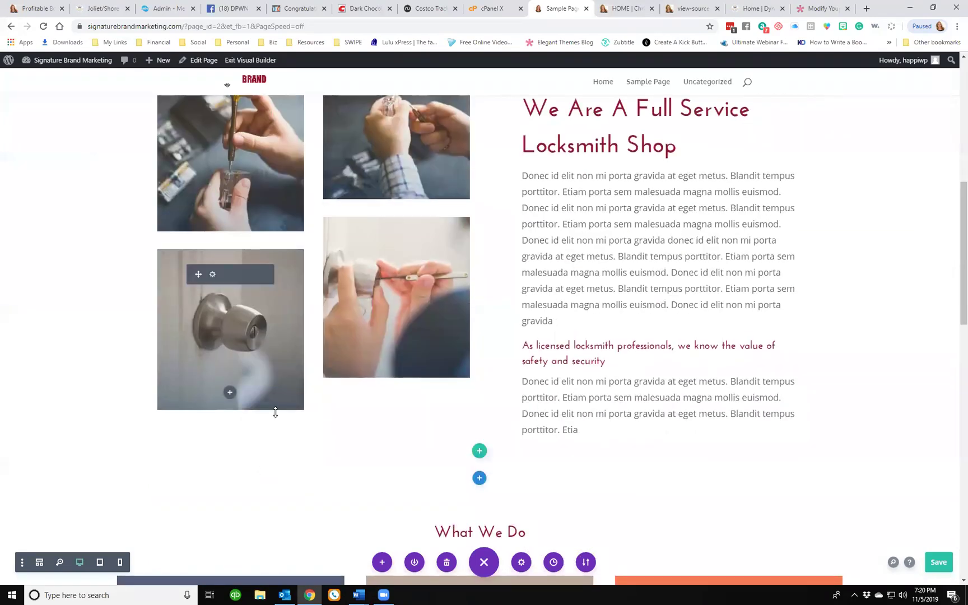
{"action": "scroll", "coordinate": [275, 411], "scroll_direction": "down", "scroll_amount": 5}
{"action": "scroll", "coordinate": [276, 413], "scroll_direction": "up", "scroll_amount": 5}
{"action": "scroll", "coordinate": [273, 406], "scroll_direction": "down", "scroll_amount": 15}
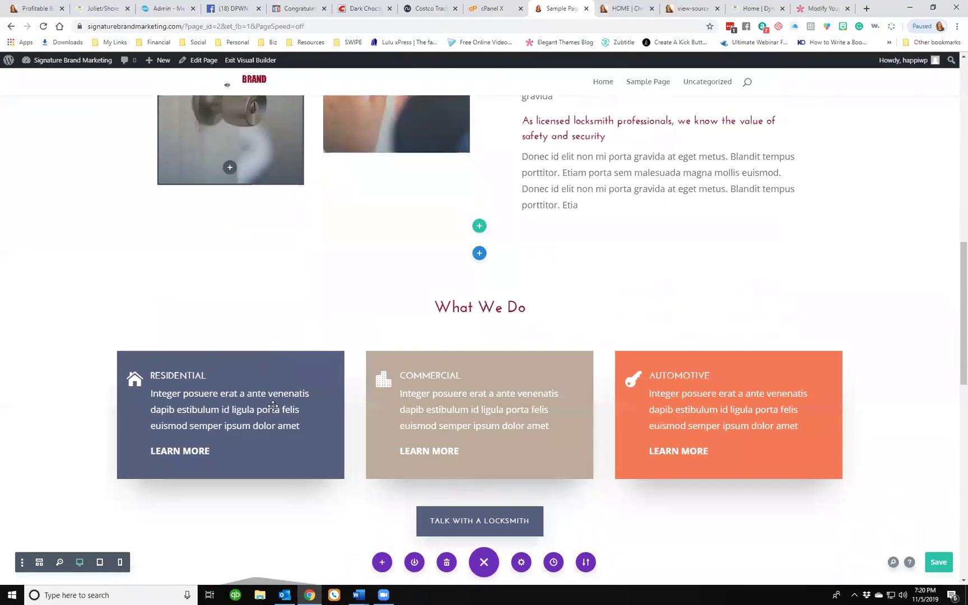
{"action": "scroll", "coordinate": [272, 406], "scroll_direction": "down", "scroll_amount": 2}
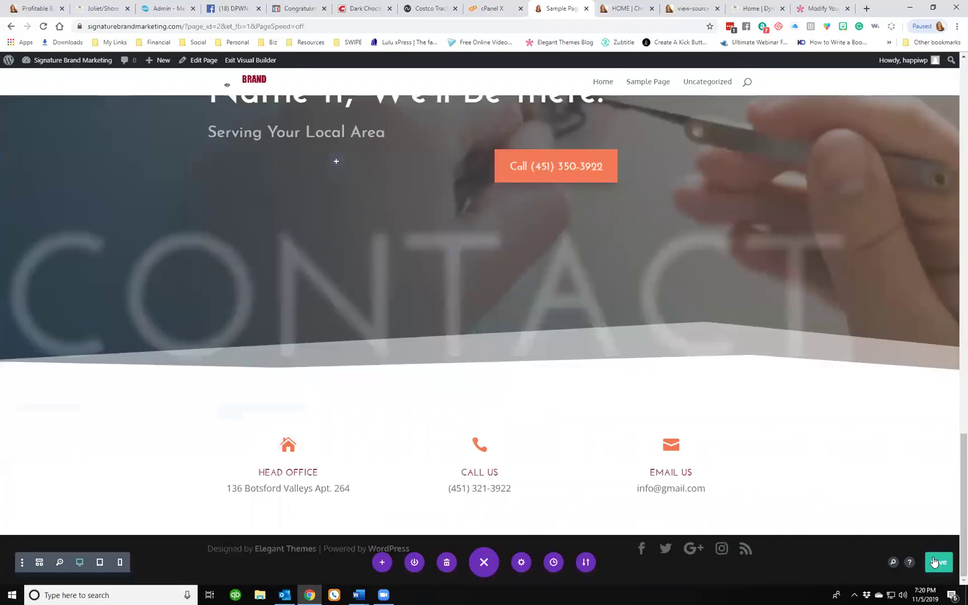
- Save the Sample Page and start a new page from the WordPress dashboard
{"action": "left_click", "coordinate": [939, 564]}
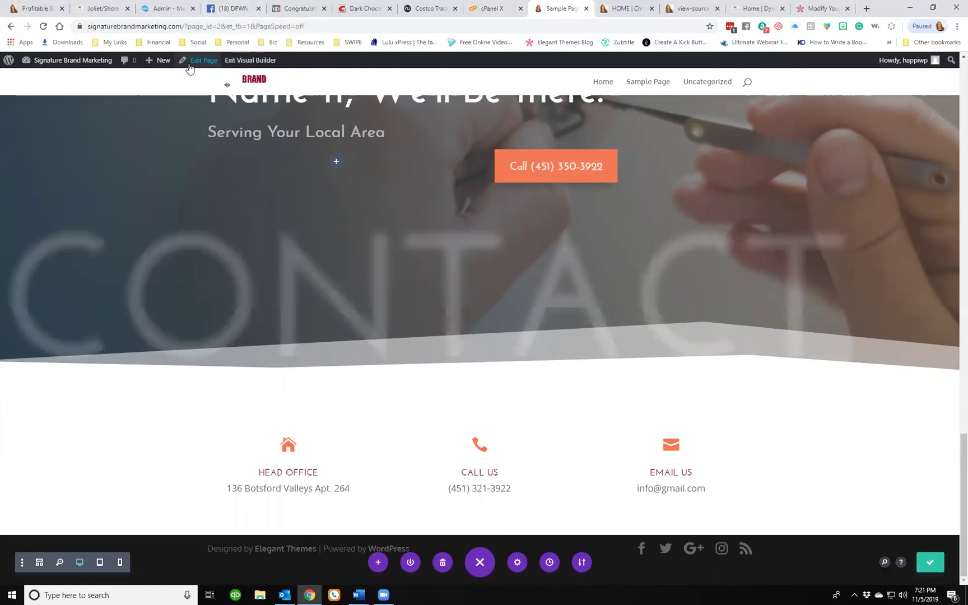
{"action": "mouse_move", "coordinate": [40, 63]}
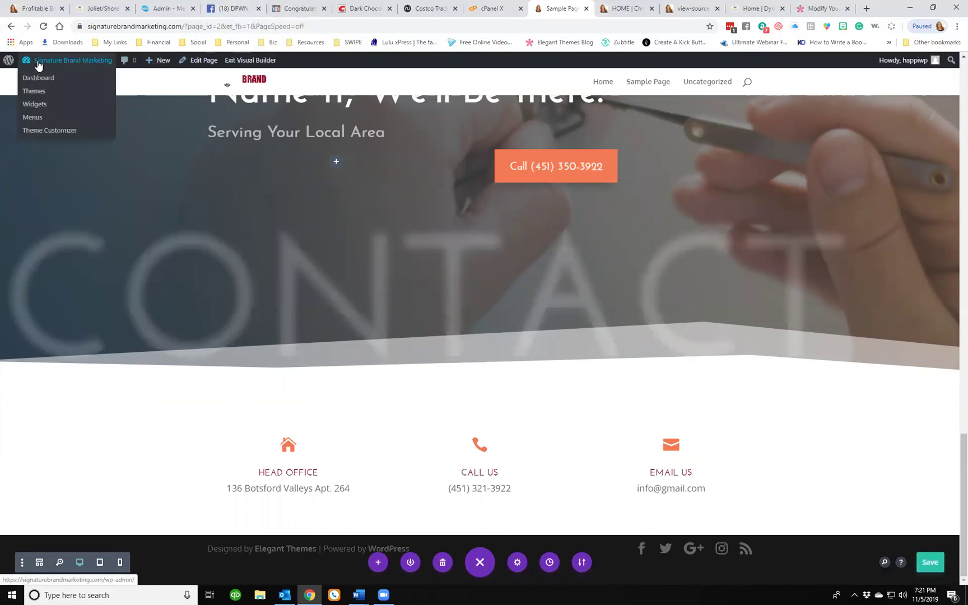
{"action": "left_click", "coordinate": [32, 83]}
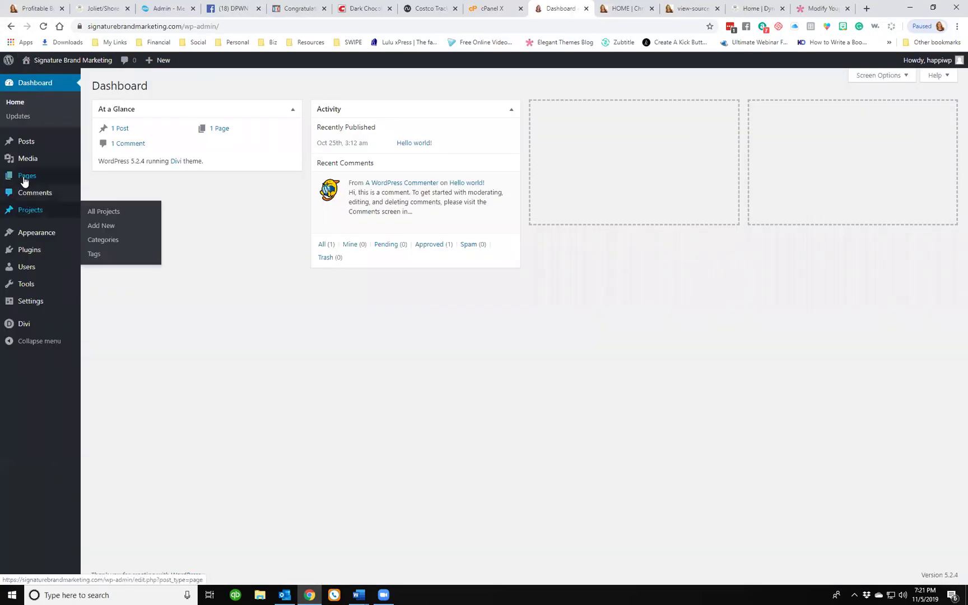
{"action": "mouse_move", "coordinate": [25, 181]}
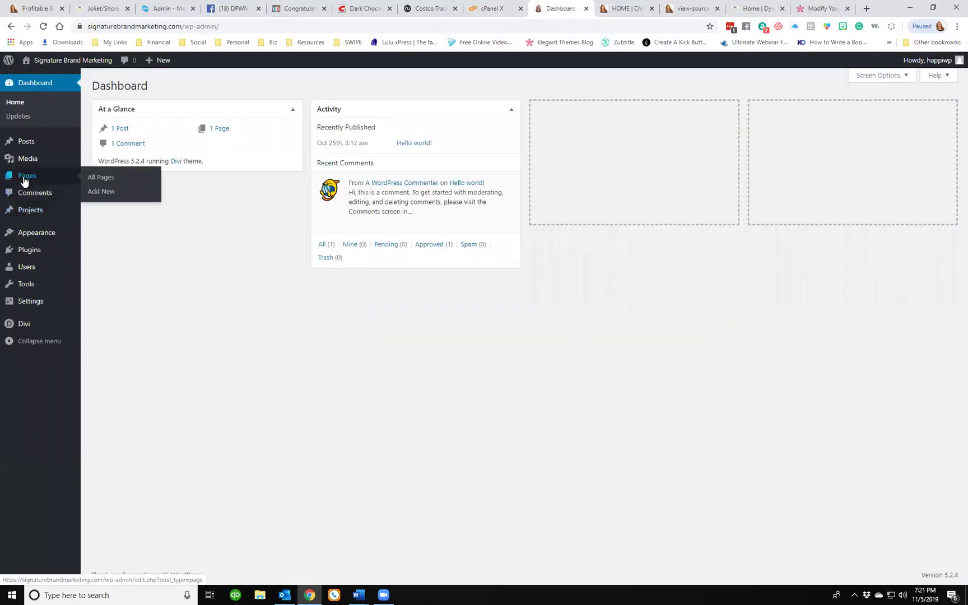
{"action": "left_click", "coordinate": [100, 193]}
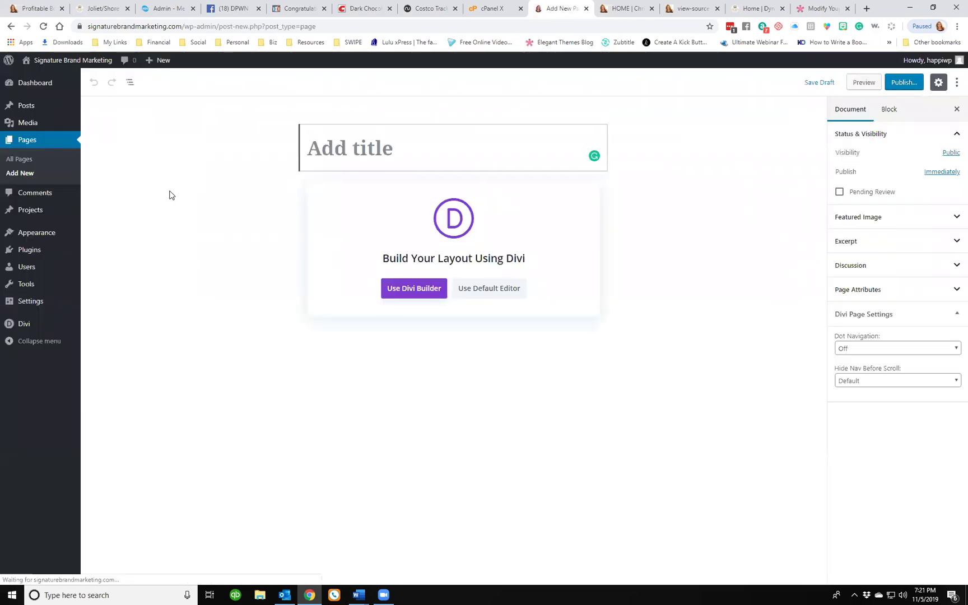
- Title the new page "sample 2" and publish it
{"action": "type", "text": "sample"}
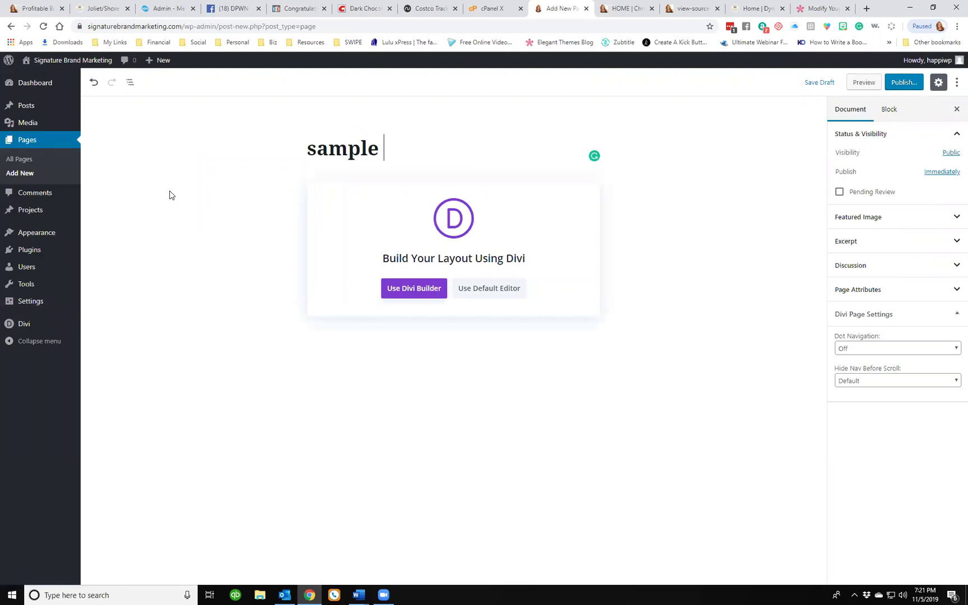
{"action": "type", "text": " 2"}
{"action": "left_click", "coordinate": [904, 83]}
{"action": "left_click", "coordinate": [904, 83]}
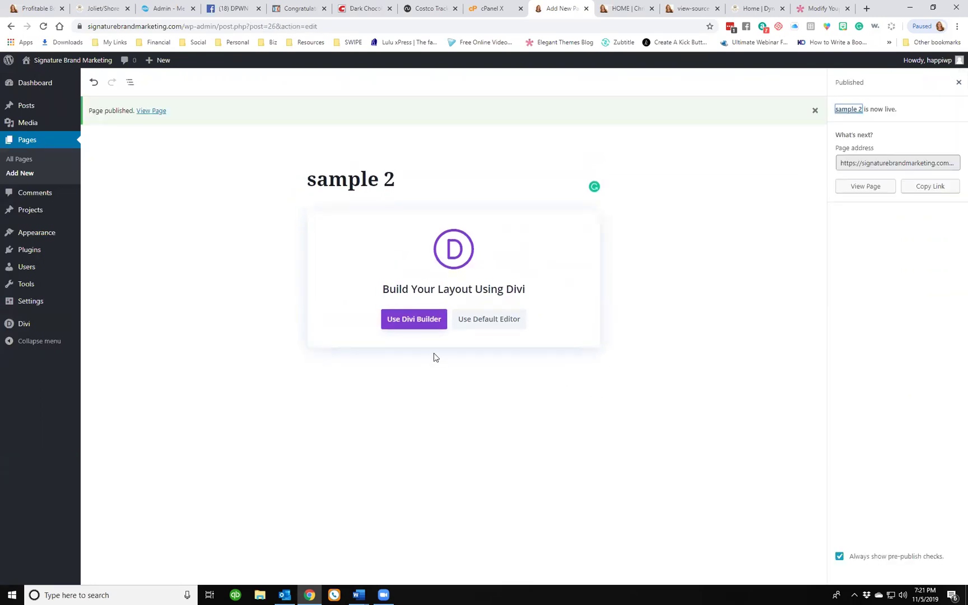
- Open the sample 2 page in the Divi Builder and find the Locksmith pack among the premade layouts
{"action": "left_click", "coordinate": [425, 323]}
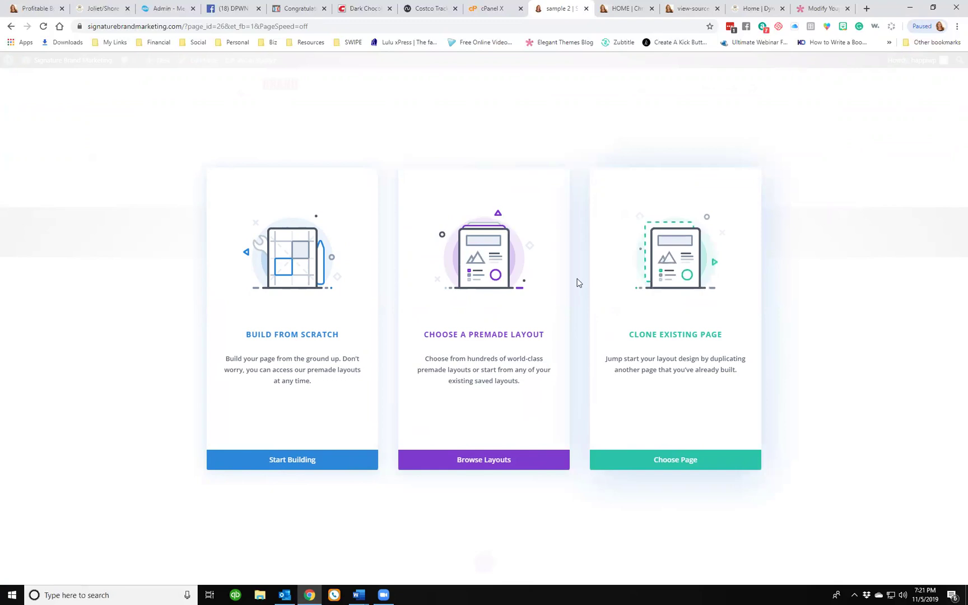
{"action": "left_click", "coordinate": [499, 264]}
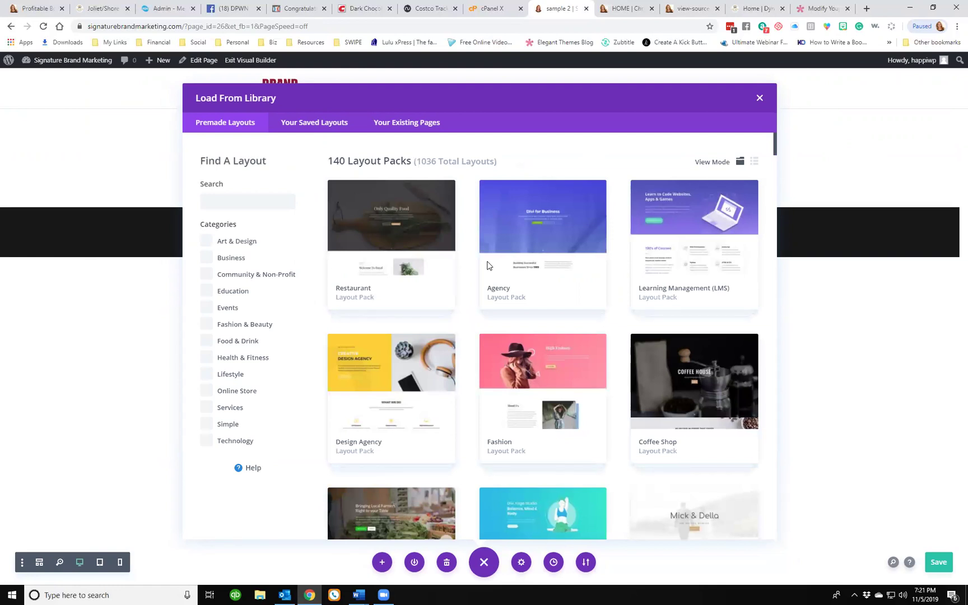
{"action": "scroll", "coordinate": [586, 377], "scroll_direction": "down", "scroll_amount": 12}
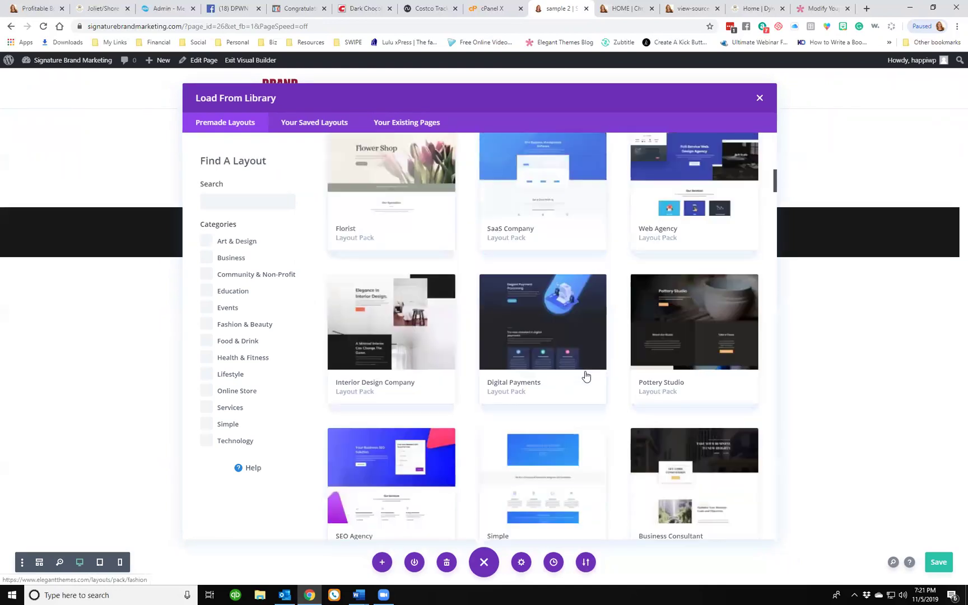
{"action": "scroll", "coordinate": [586, 376], "scroll_direction": "down", "scroll_amount": 2}
{"action": "scroll", "coordinate": [585, 376], "scroll_direction": "down", "scroll_amount": 12}
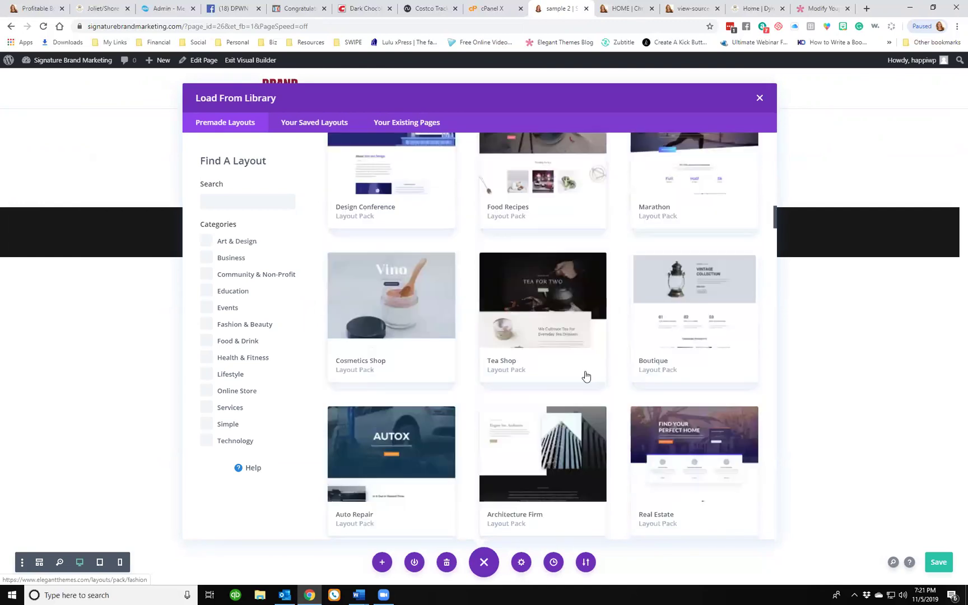
{"action": "scroll", "coordinate": [585, 376], "scroll_direction": "down", "scroll_amount": 9}
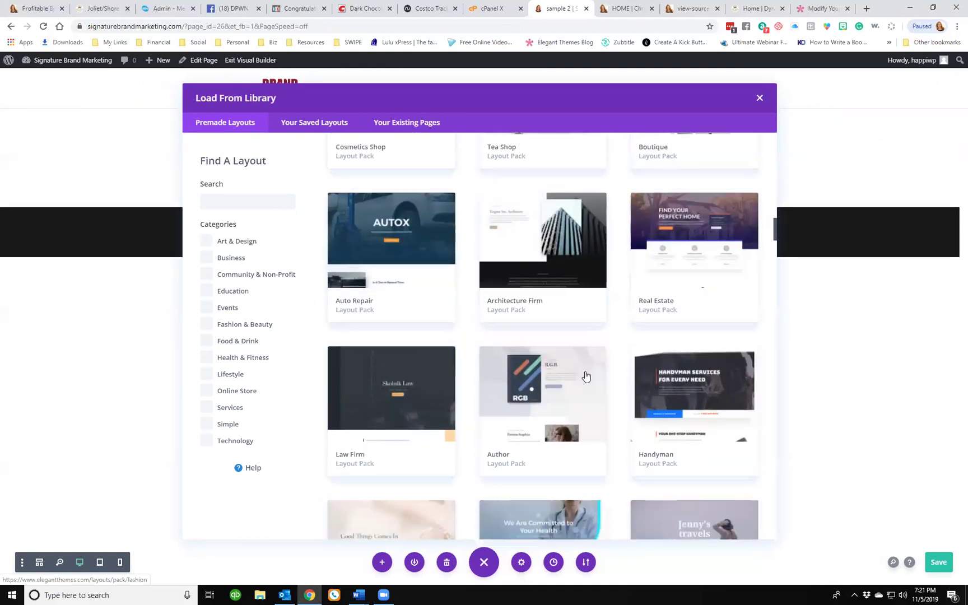
{"action": "scroll", "coordinate": [586, 376], "scroll_direction": "down", "scroll_amount": 3}
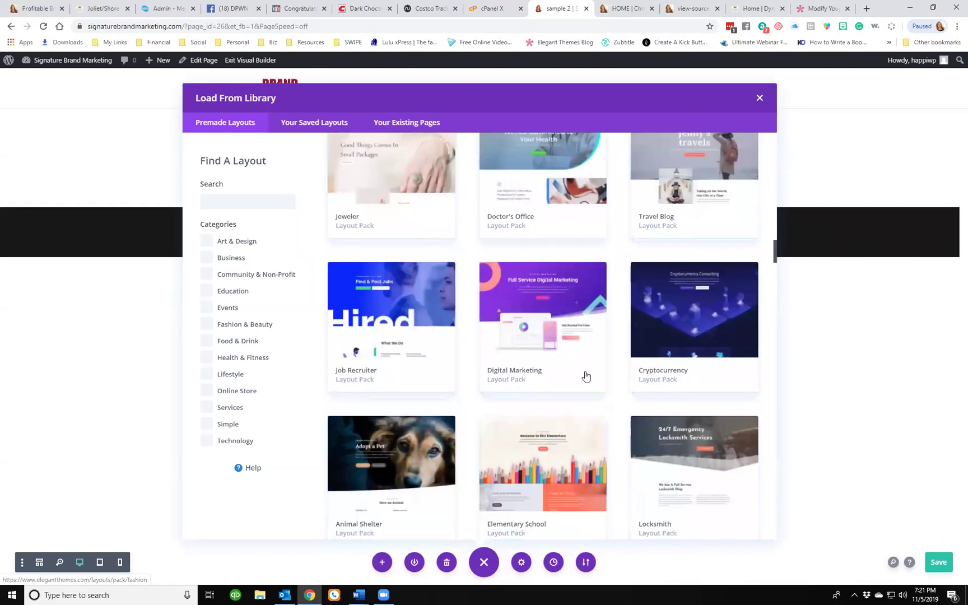
{"action": "left_click", "coordinate": [714, 486]}
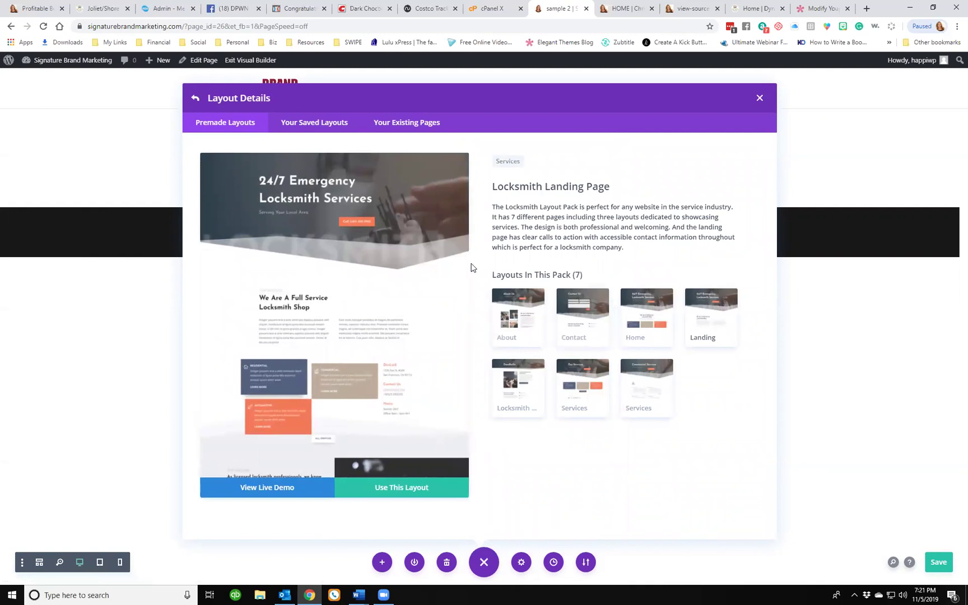
- Preview the Locksmith pack's About, Contact, Landing and service layouts, and apply the Locksmith Home Page layout
{"action": "left_click", "coordinate": [516, 321]}
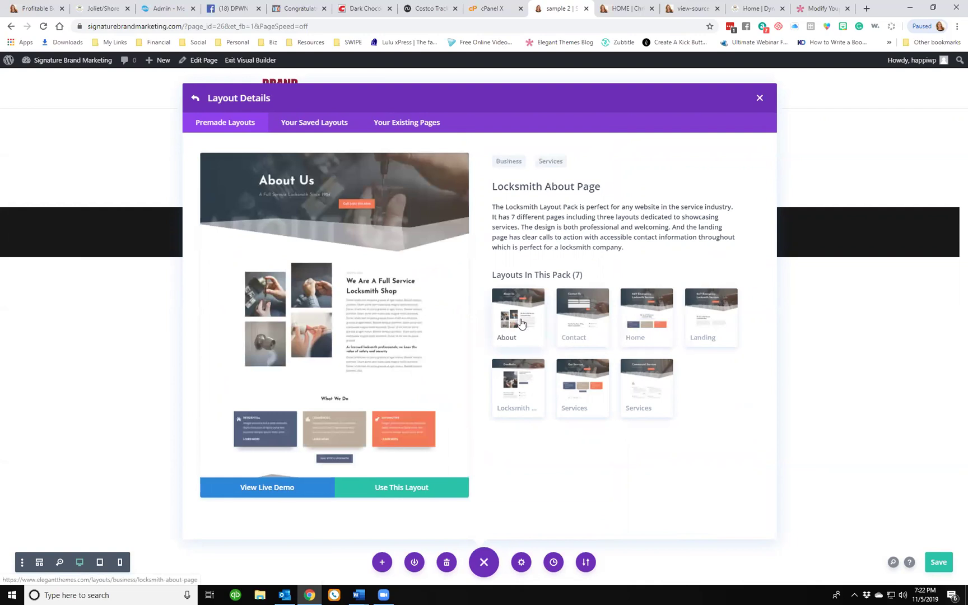
{"action": "left_click", "coordinate": [582, 326]}
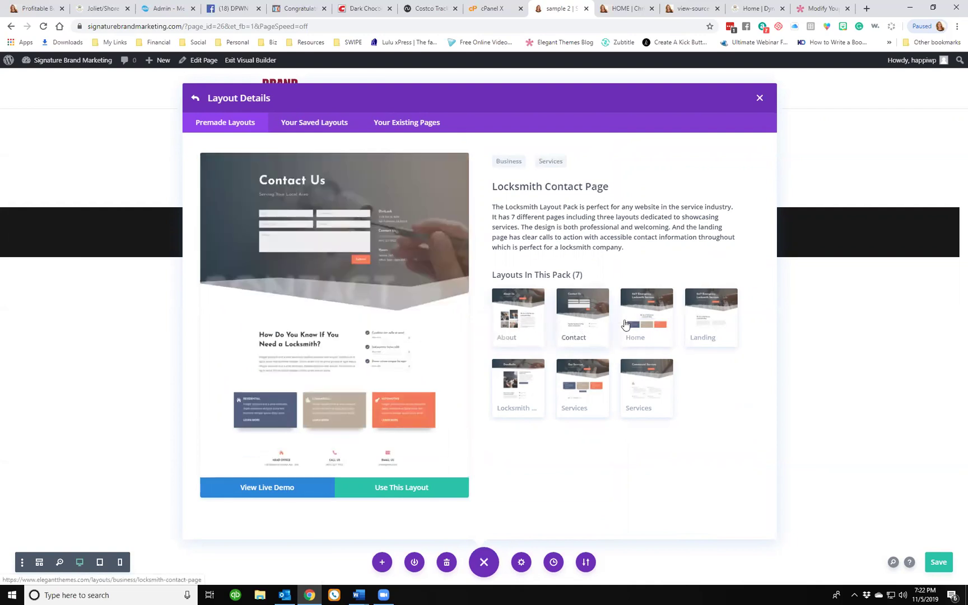
{"action": "left_click", "coordinate": [661, 313]}
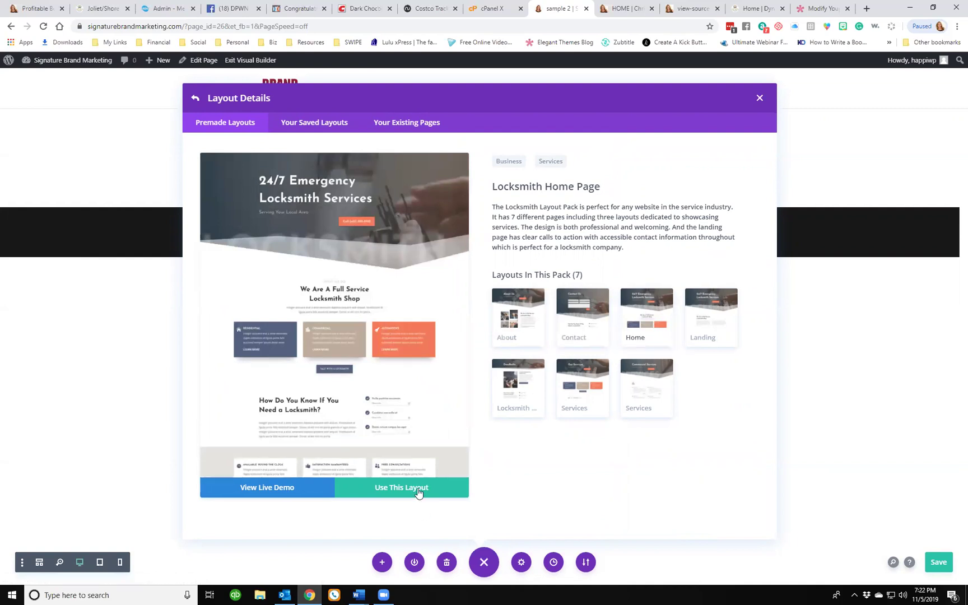
{"action": "left_click", "coordinate": [714, 323]}
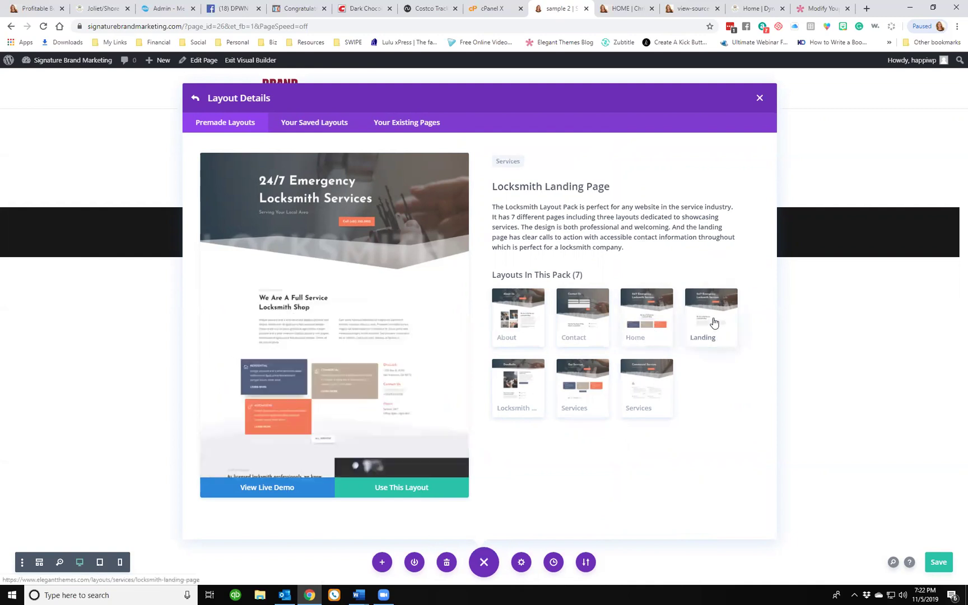
{"action": "left_click", "coordinate": [668, 394]}
{"action": "left_click", "coordinate": [588, 394]}
{"action": "left_click", "coordinate": [532, 394]}
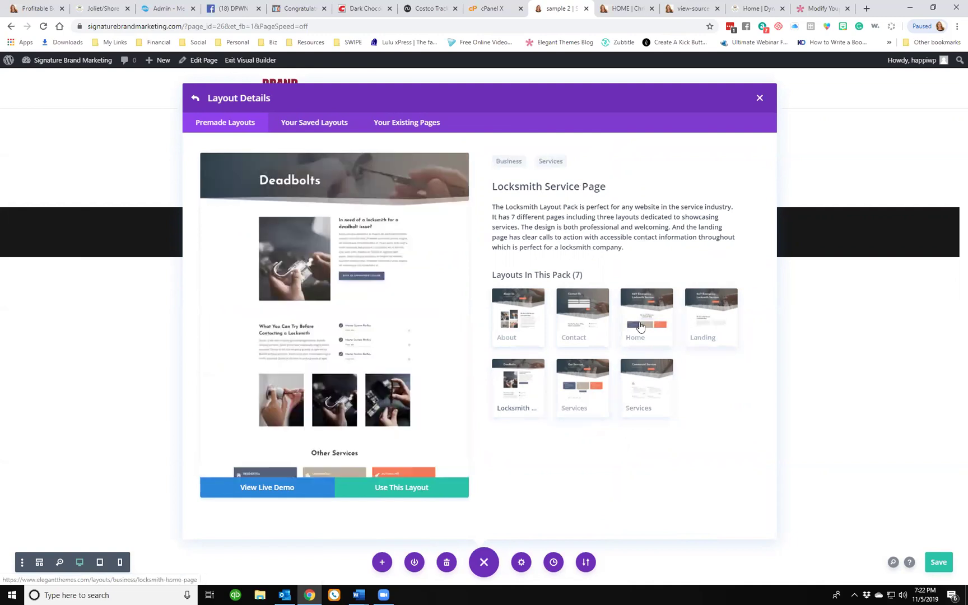
{"action": "left_click", "coordinate": [641, 327]}
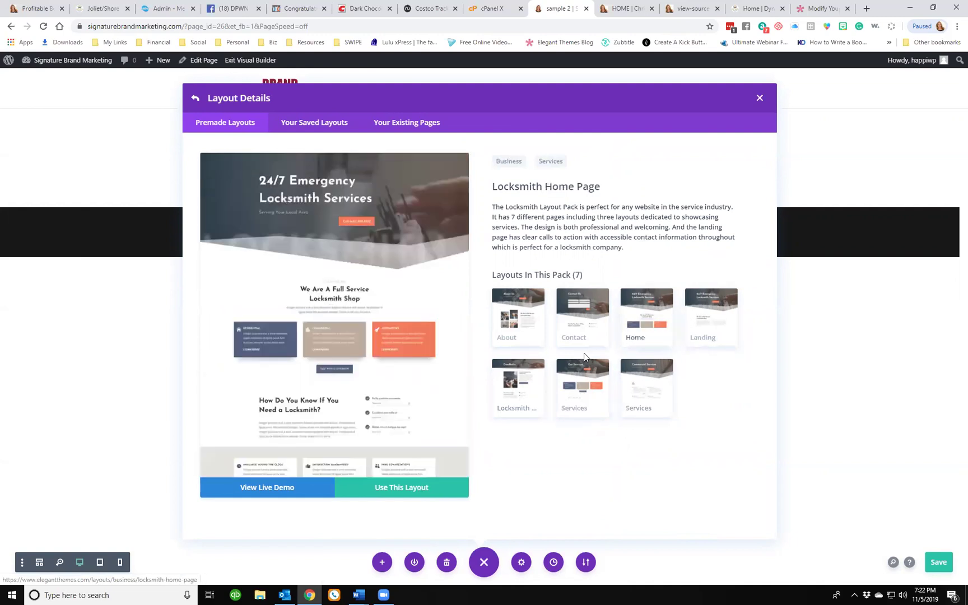
{"action": "left_click", "coordinate": [389, 487]}
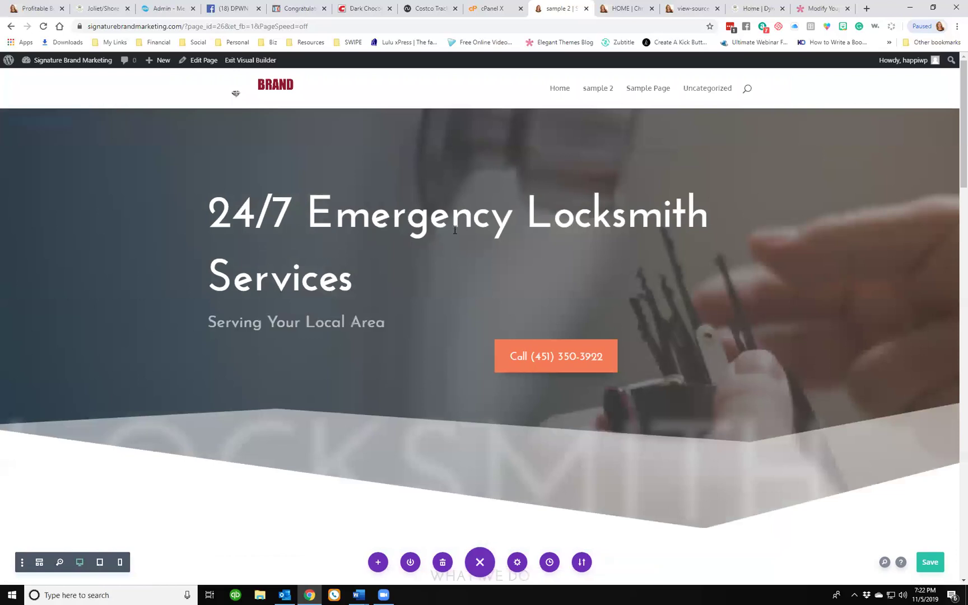
- Delete the section with the head office, phone and email details above the footer
{"action": "scroll", "coordinate": [449, 269], "scroll_direction": "down", "scroll_amount": 15}
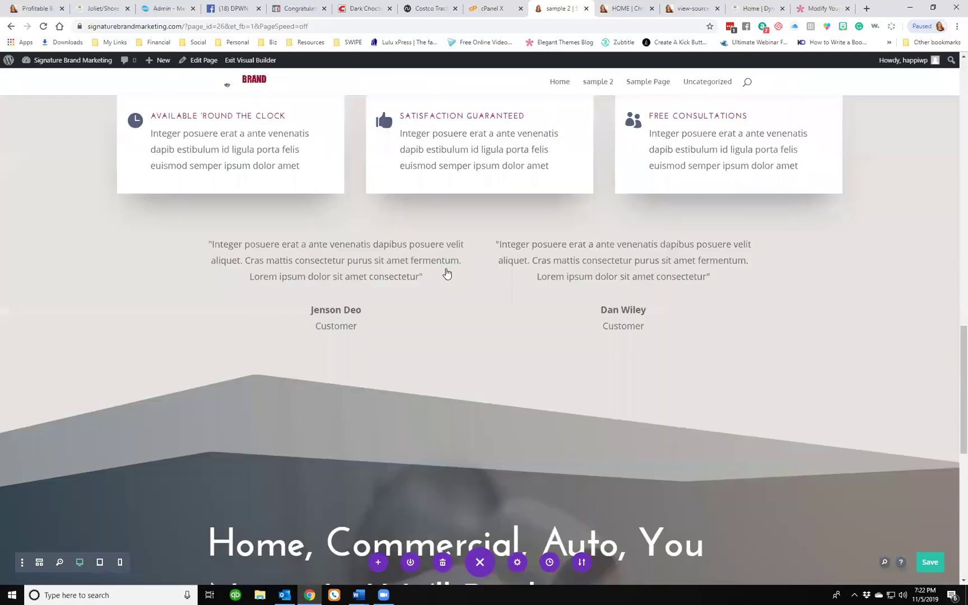
{"action": "scroll", "coordinate": [447, 274], "scroll_direction": "down", "scroll_amount": 8}
{"action": "scroll", "coordinate": [447, 268], "scroll_direction": "up", "scroll_amount": 20}
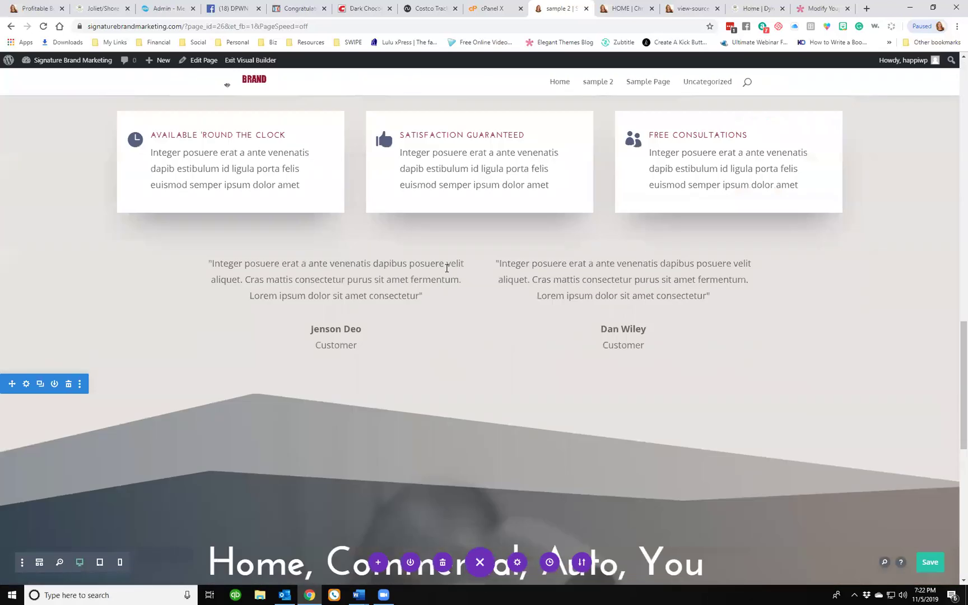
{"action": "scroll", "coordinate": [447, 268], "scroll_direction": "down", "scroll_amount": 20}
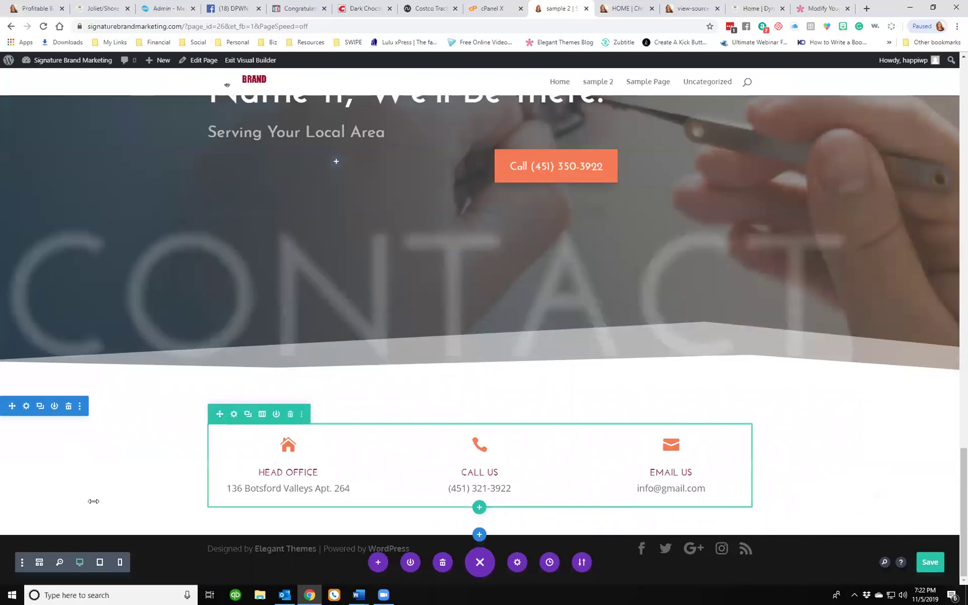
{"action": "left_click", "coordinate": [68, 407]}
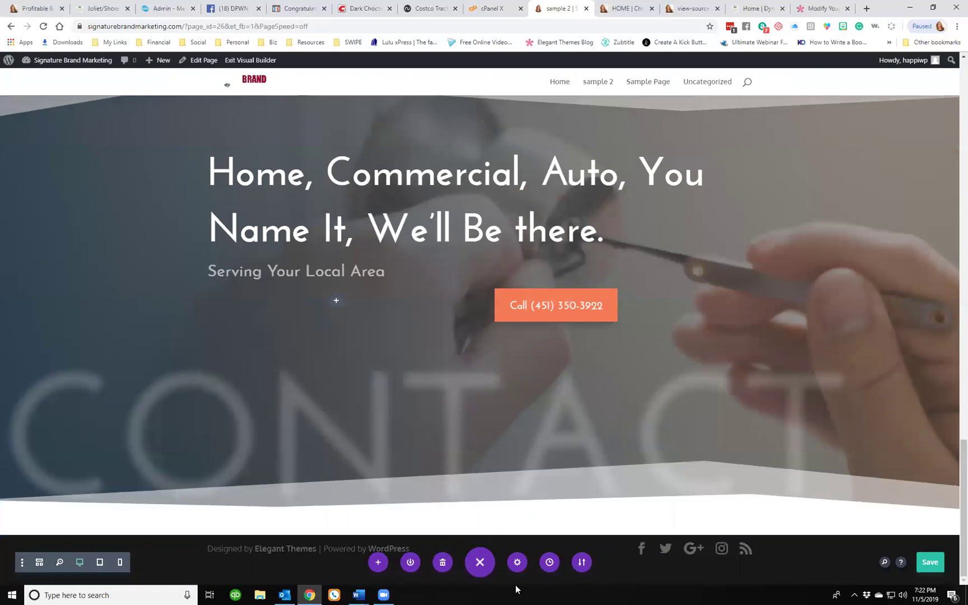
- Restore the deleted contact details section by returning to the "Edited Column" state in the editing history
{"action": "left_click", "coordinate": [550, 562]}
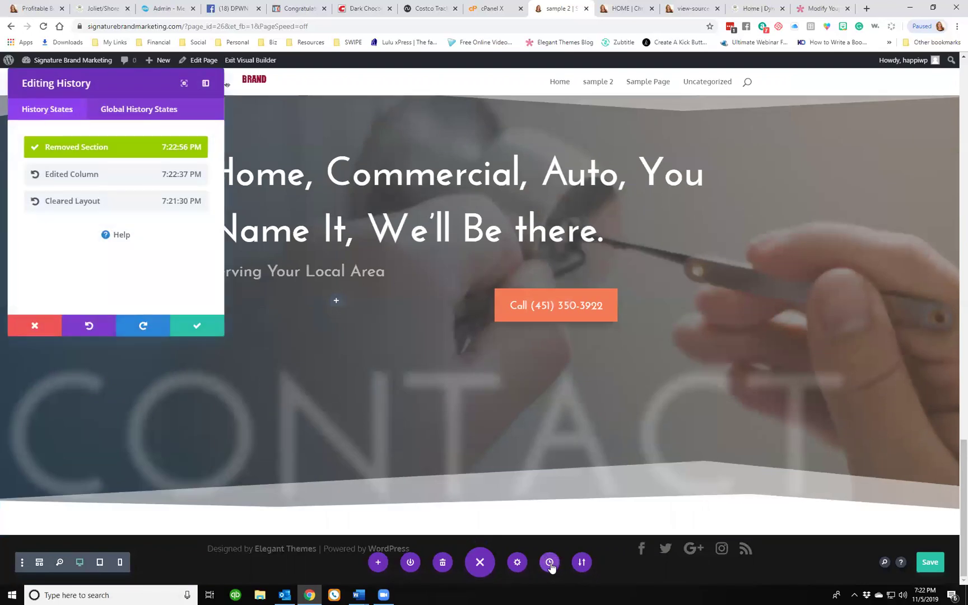
{"action": "left_click", "coordinate": [83, 183]}
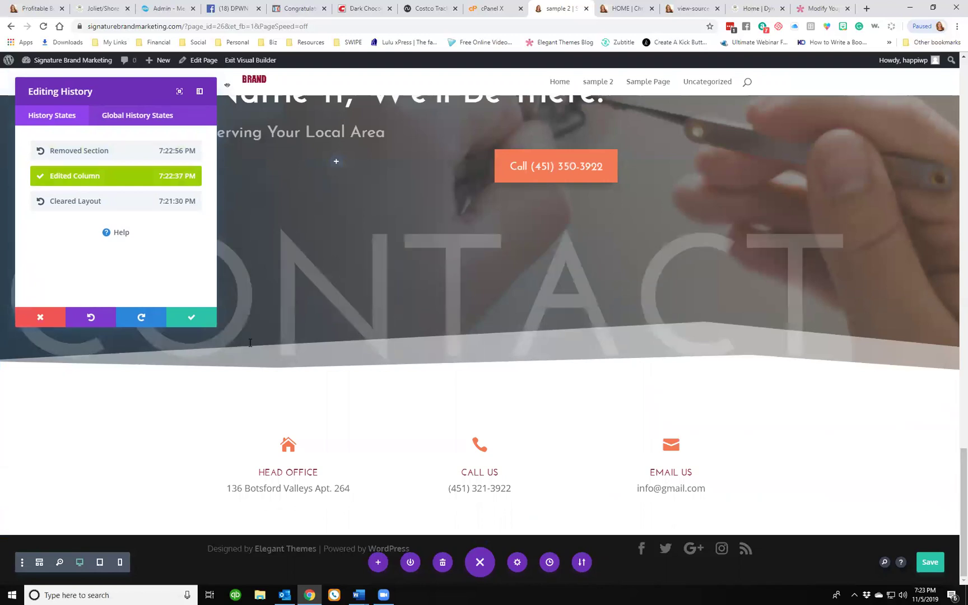
{"action": "left_click", "coordinate": [195, 320]}
- Save the sample 2 page with its locksmith layout
{"action": "left_click", "coordinate": [940, 562]}
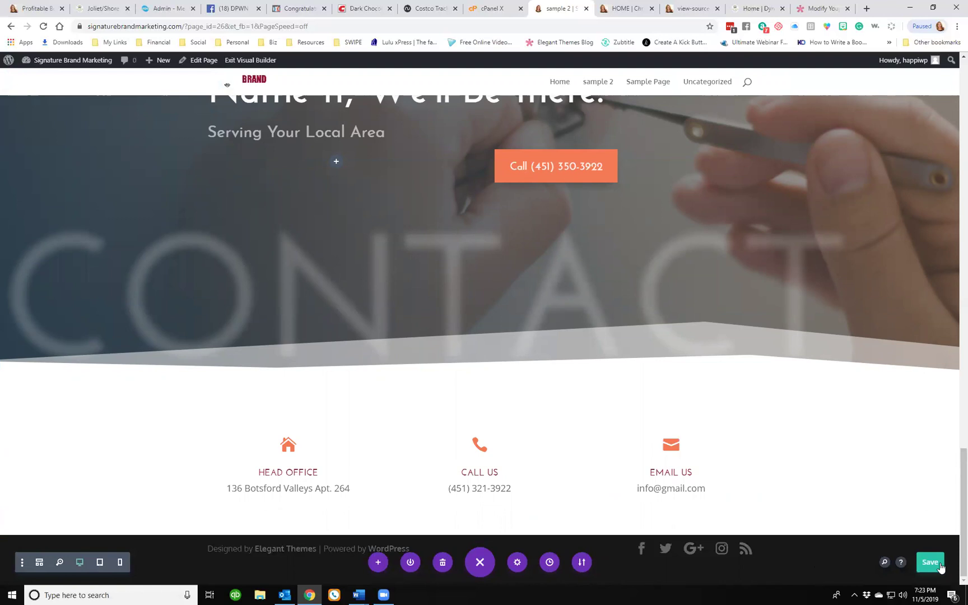
{"action": "scroll", "coordinate": [515, 375], "scroll_direction": "up", "scroll_amount": 15}
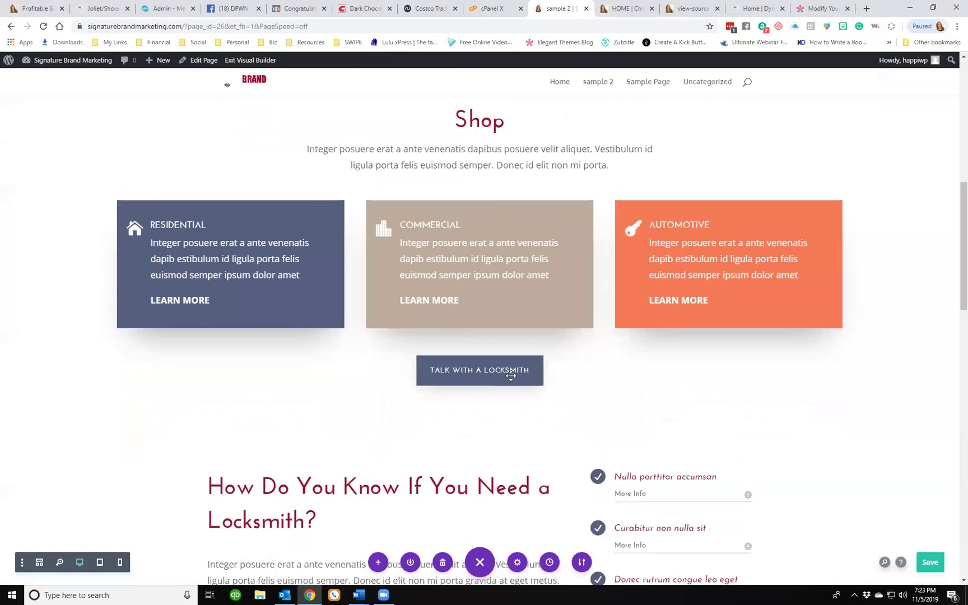
{"action": "scroll", "coordinate": [511, 376], "scroll_direction": "up", "scroll_amount": 8}
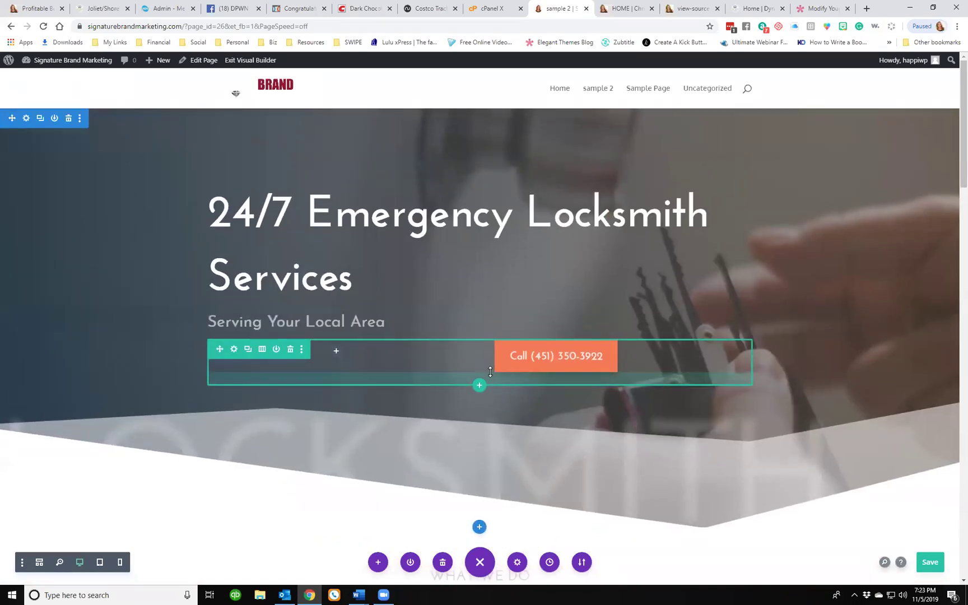
{"action": "left_click", "coordinate": [932, 563]}
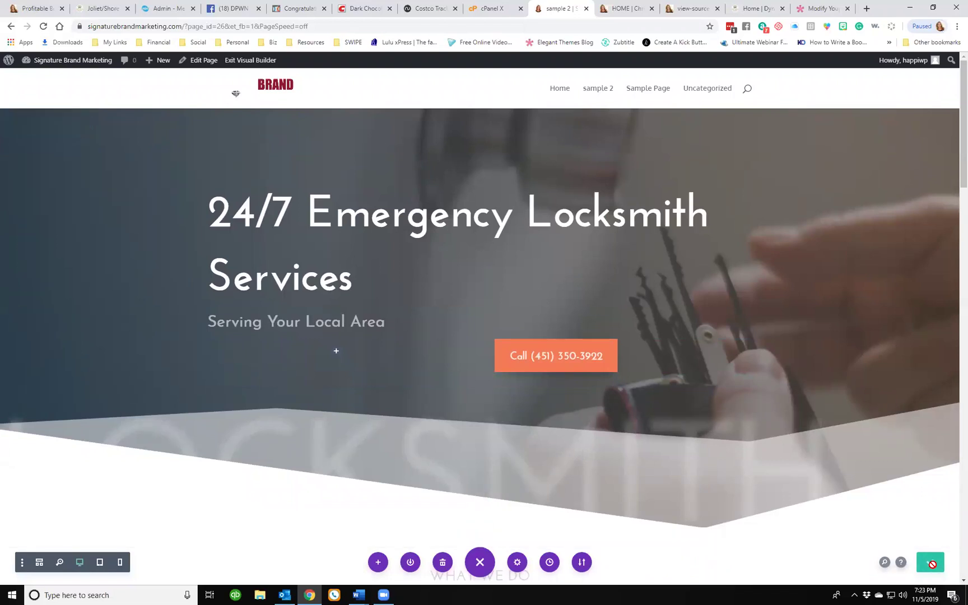
- Open the text settings of the "24/7 Emergency Locksmith Services" hero heading and move the settings window away from the start of the heading
{"action": "mouse_move", "coordinate": [25, 135]}
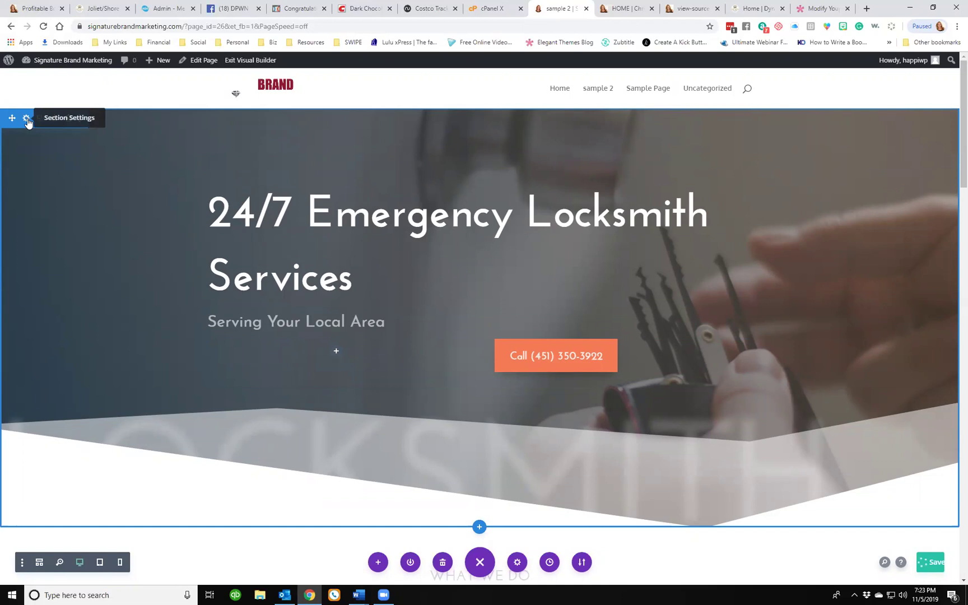
{"action": "mouse_move", "coordinate": [469, 213]}
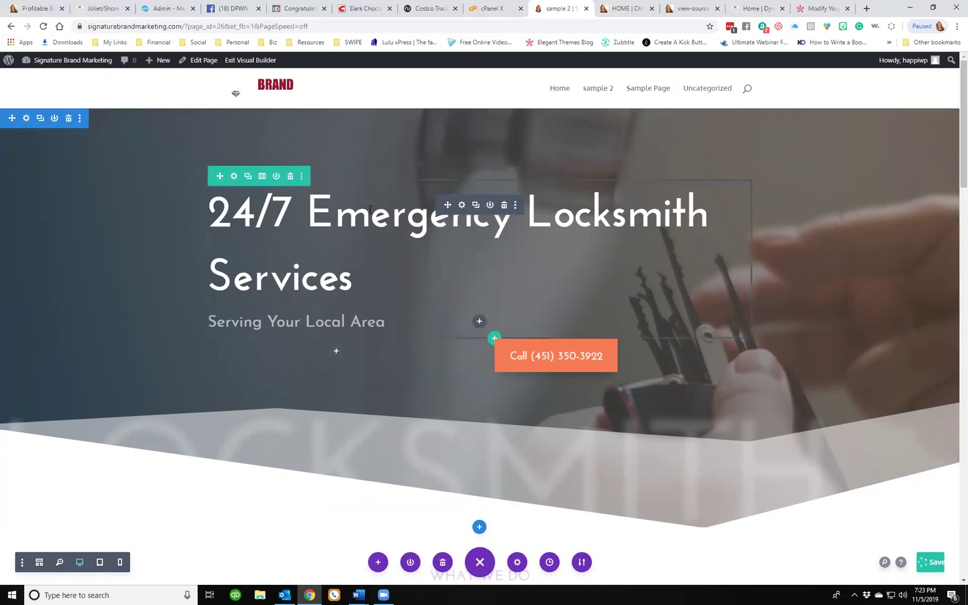
{"action": "left_click", "coordinate": [462, 206]}
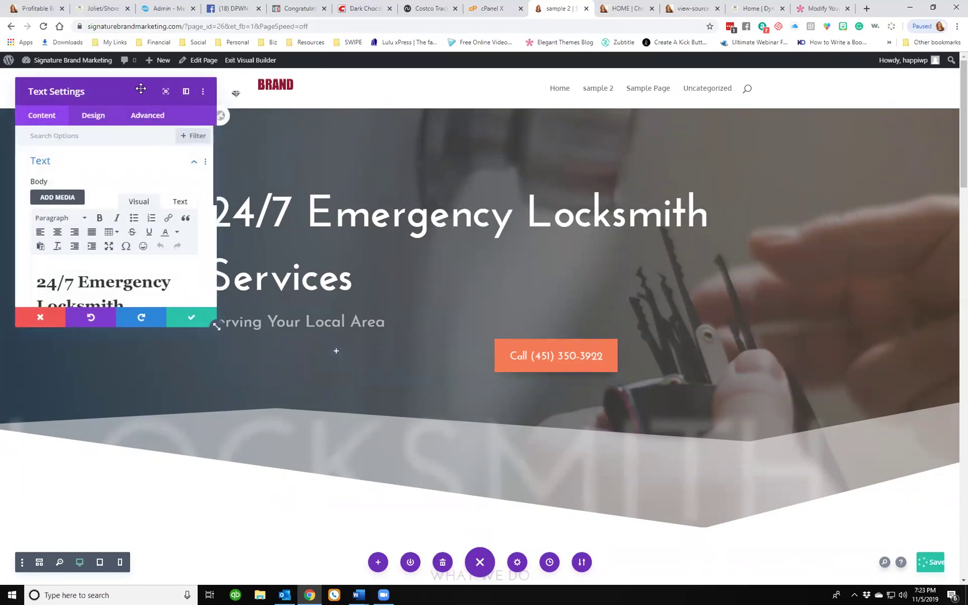
{"action": "left_click_drag", "start_coordinate": [140, 89], "coordinate": [958, 108]}
{"action": "left_click_drag", "start_coordinate": [873, 67], "coordinate": [788, 62]}
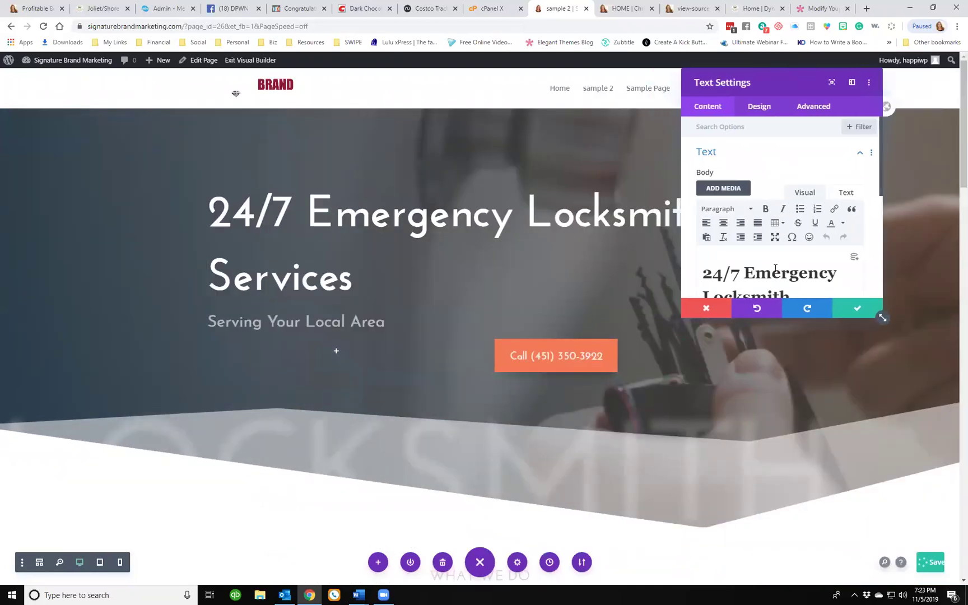
- Remove the word "Services" from the hero heading so it reads "24/7 Emergency Locksmith", and save the text module
{"action": "scroll", "coordinate": [773, 263], "scroll_direction": "down", "scroll_amount": 2}
{"action": "scroll", "coordinate": [769, 265], "scroll_direction": "down", "scroll_amount": 3}
{"action": "scroll", "coordinate": [769, 264], "scroll_direction": "up", "scroll_amount": 5}
{"action": "scroll", "coordinate": [769, 257], "scroll_direction": "down", "scroll_amount": 2}
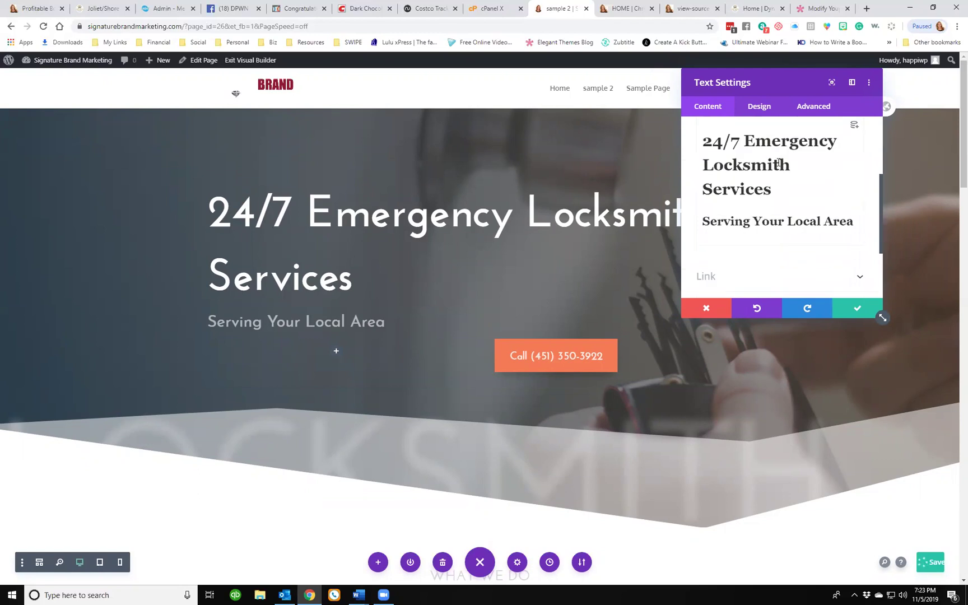
{"action": "left_click_drag", "start_coordinate": [689, 190], "coordinate": [730, 189]}
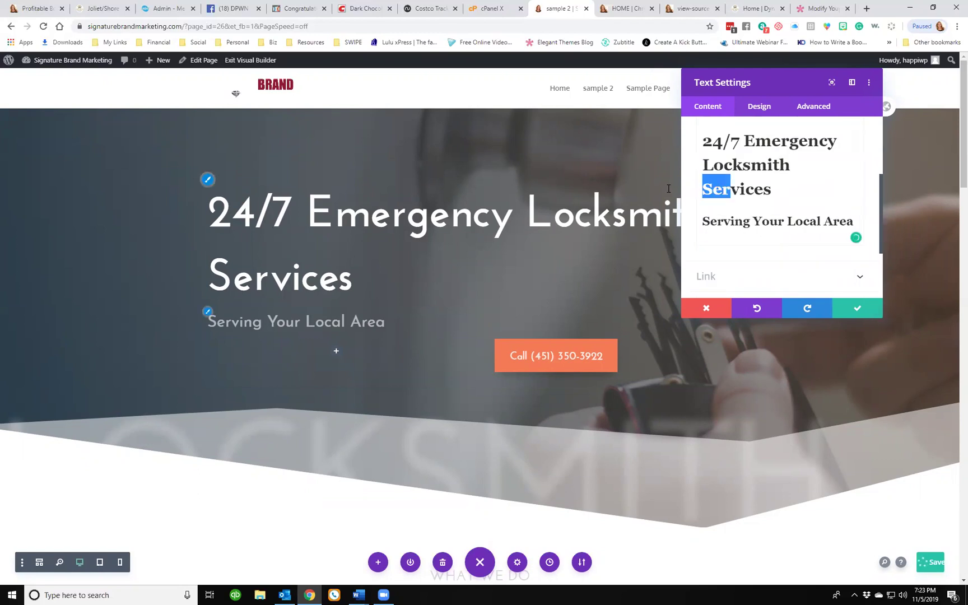
{"action": "key", "text": "Delete"}
{"action": "key", "text": "Delete"}
{"action": "key", "text": "Delete"}
{"action": "key", "text": "Delete"}
{"action": "key", "text": "Delete"}
{"action": "key", "text": "Delete"}
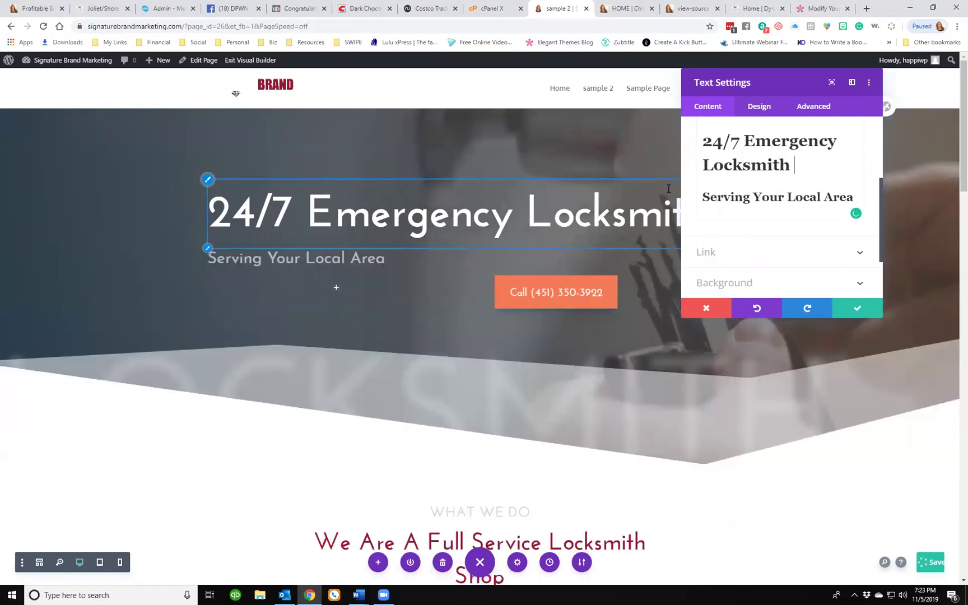
{"action": "left_click", "coordinate": [857, 308]}
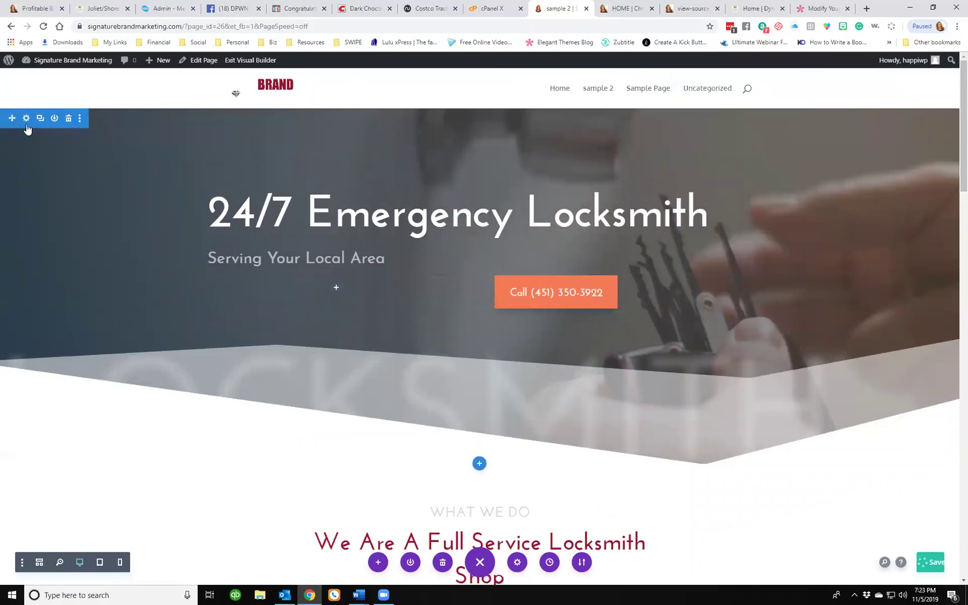
- Open the hero section's background image for replacement and choose to upload a new file from the computer
{"action": "left_click", "coordinate": [26, 119]}
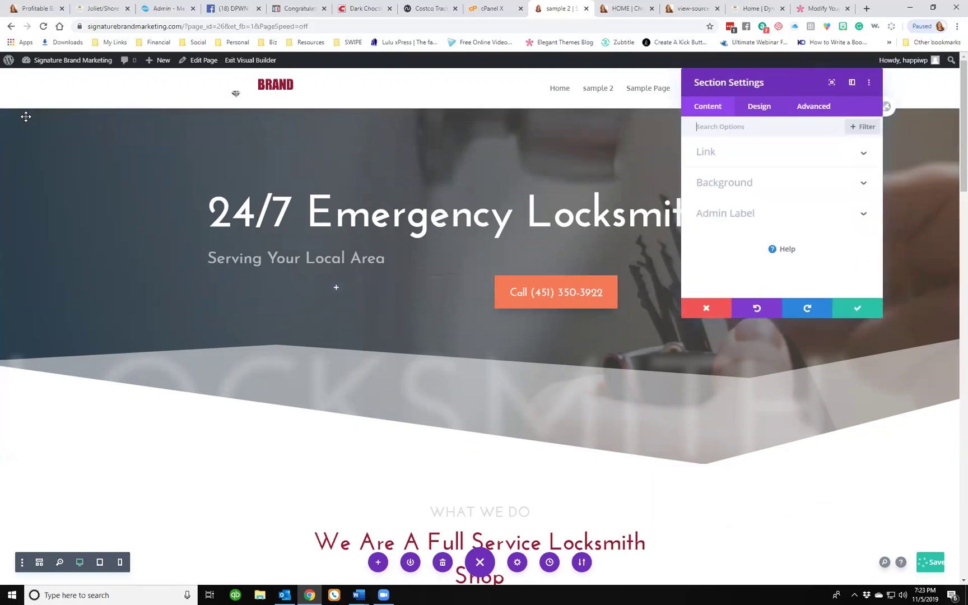
{"action": "left_click", "coordinate": [705, 182]}
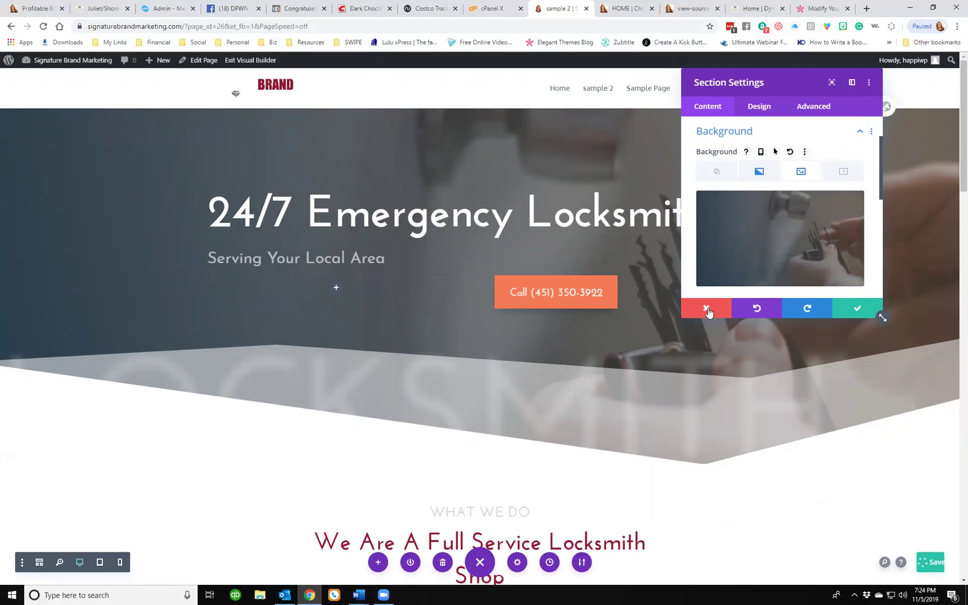
{"action": "mouse_move", "coordinate": [840, 227]}
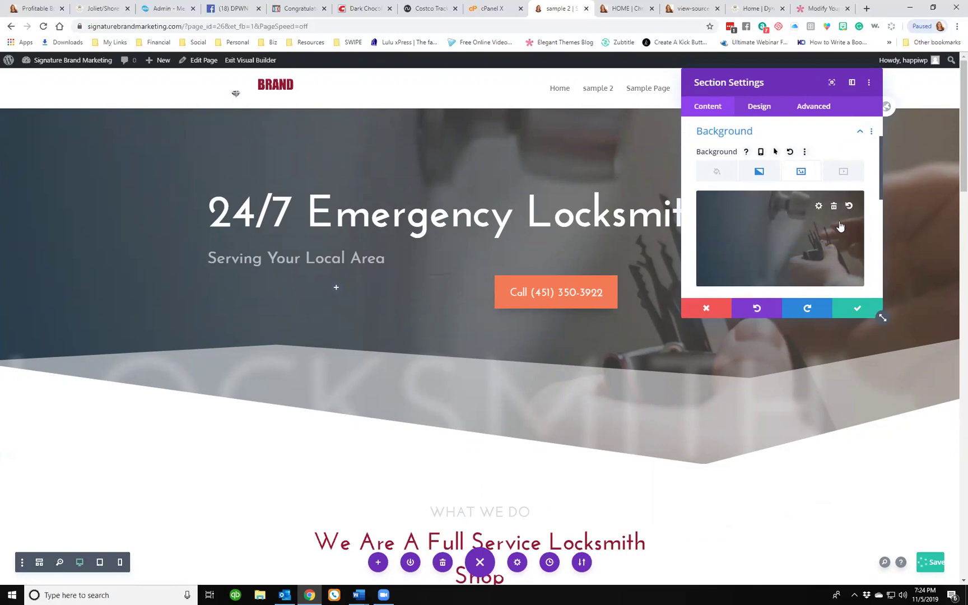
{"action": "left_click", "coordinate": [819, 208]}
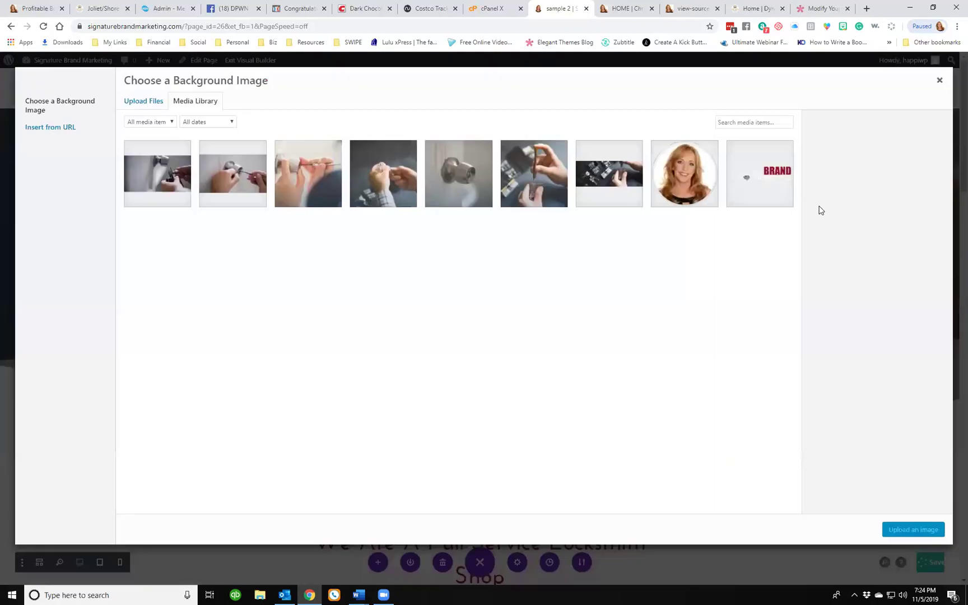
{"action": "left_click", "coordinate": [139, 103]}
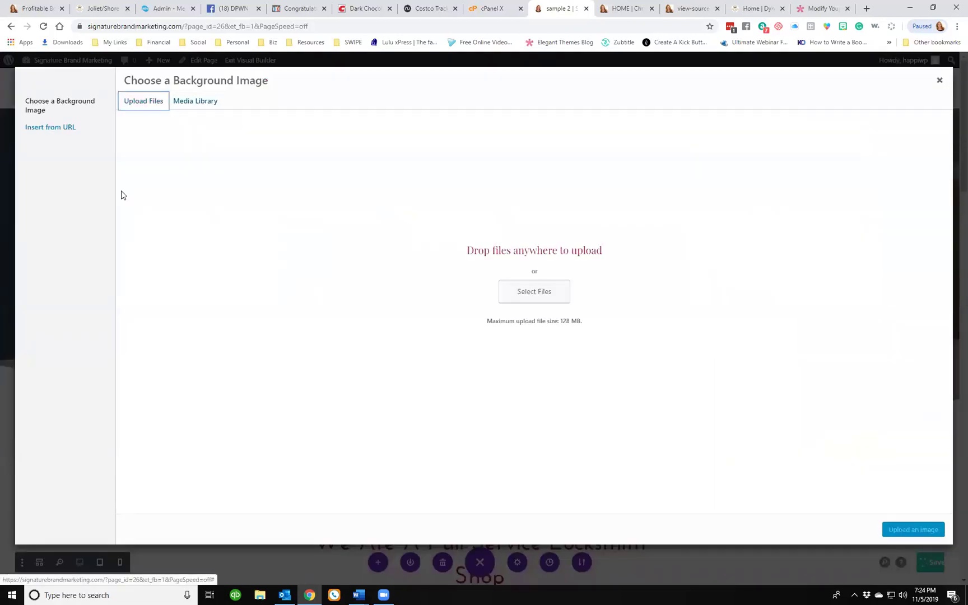
{"action": "left_click", "coordinate": [535, 295]}
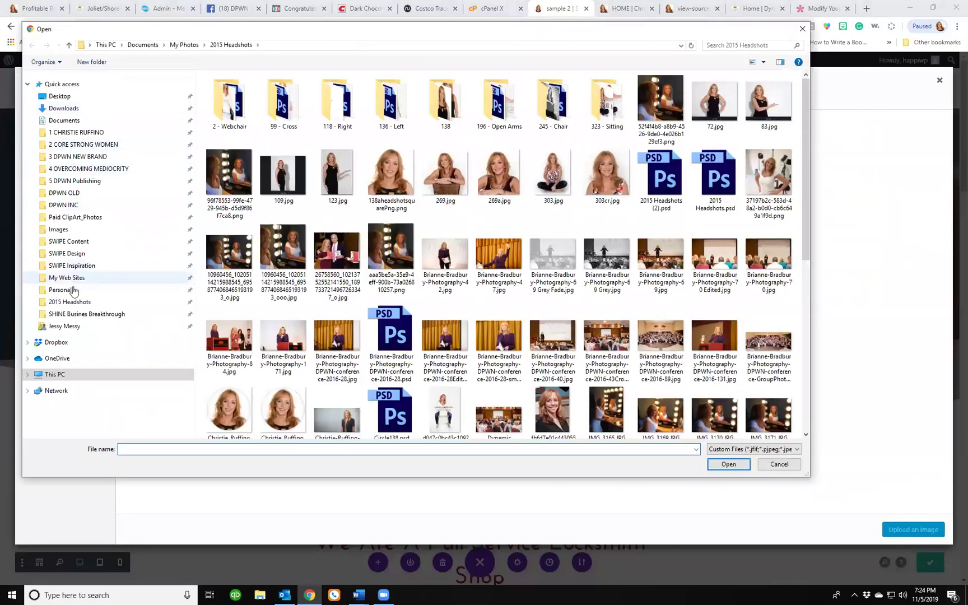
- Upload the ocean waves clip Pexels Videos 1409899.mp4 from the VIDEOS folder inside Paid ClipArt_Photos
{"action": "left_click", "coordinate": [75, 218]}
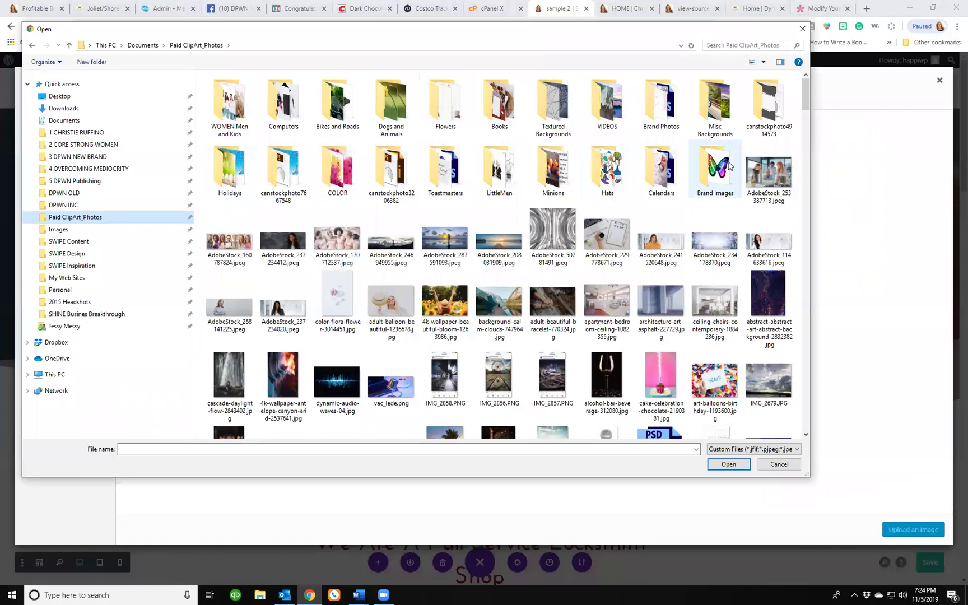
{"action": "double_click", "coordinate": [614, 94]}
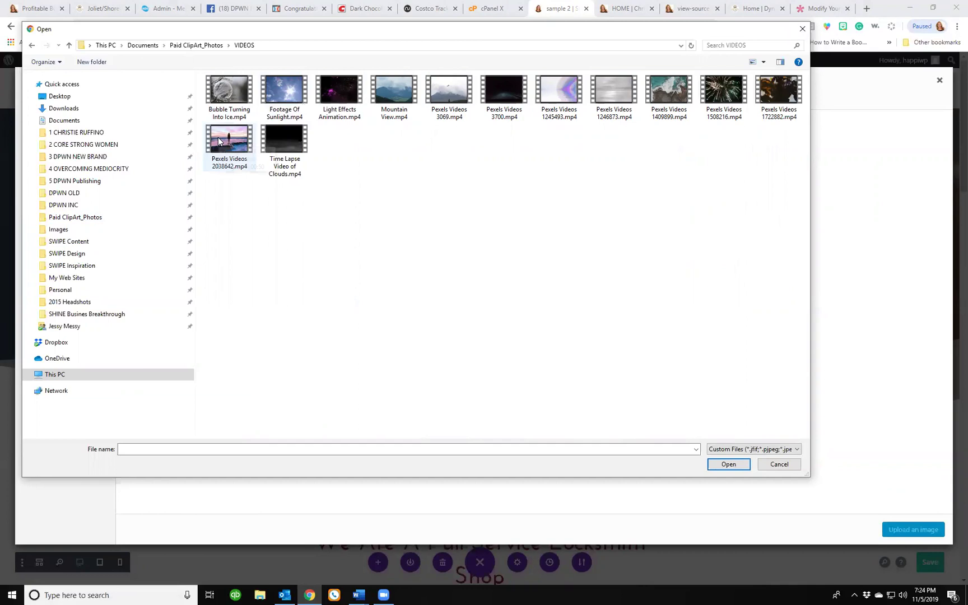
{"action": "left_click", "coordinate": [686, 97]}
{"action": "left_click", "coordinate": [732, 466]}
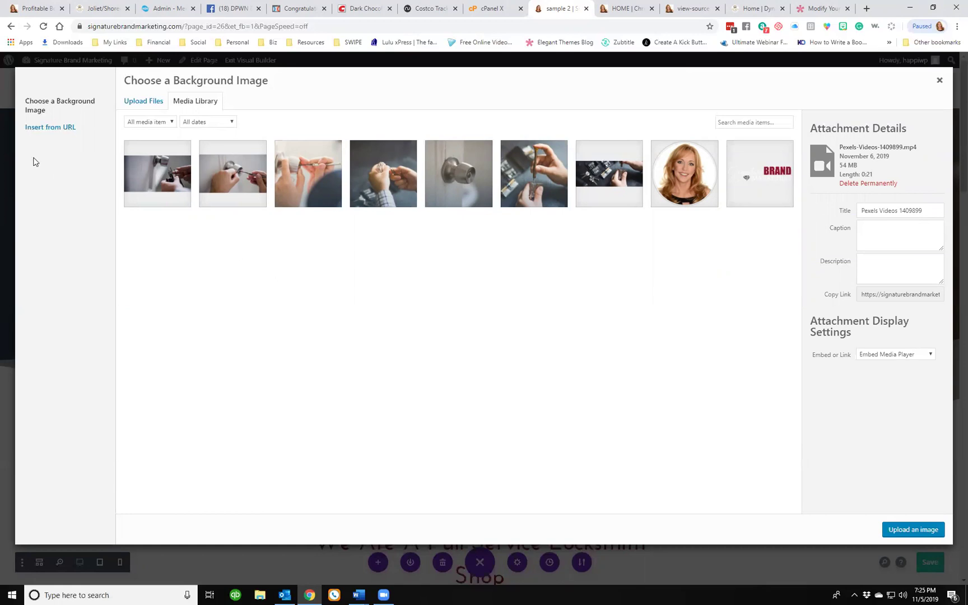
- Try the uploaded video as the hero section's background image, and remove that background image
{"action": "left_click", "coordinate": [147, 104]}
{"action": "left_click", "coordinate": [188, 104]}
{"action": "left_click", "coordinate": [898, 532]}
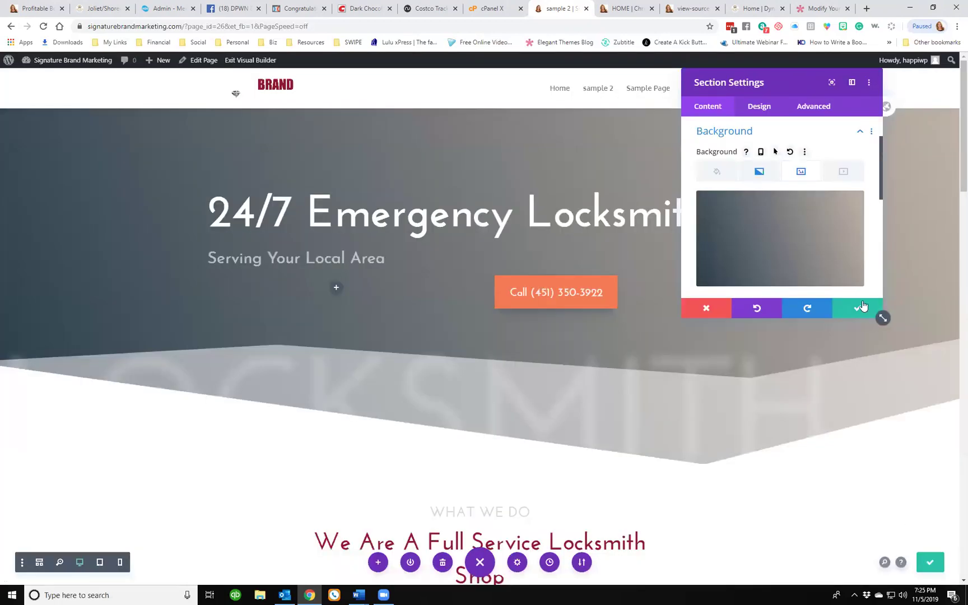
{"action": "left_click", "coordinate": [834, 206]}
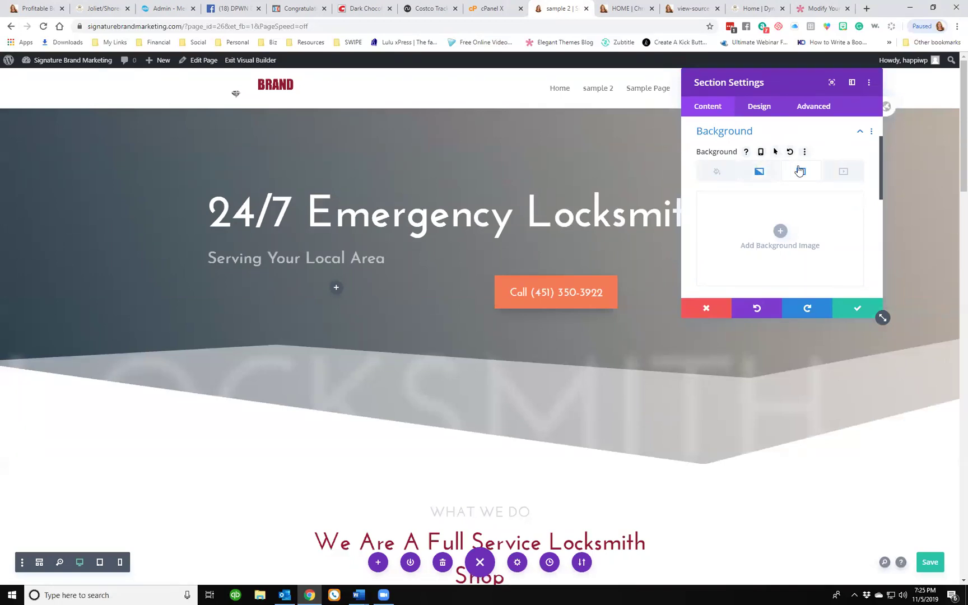
{"action": "left_click", "coordinate": [771, 174]}
{"action": "left_click", "coordinate": [717, 171]}
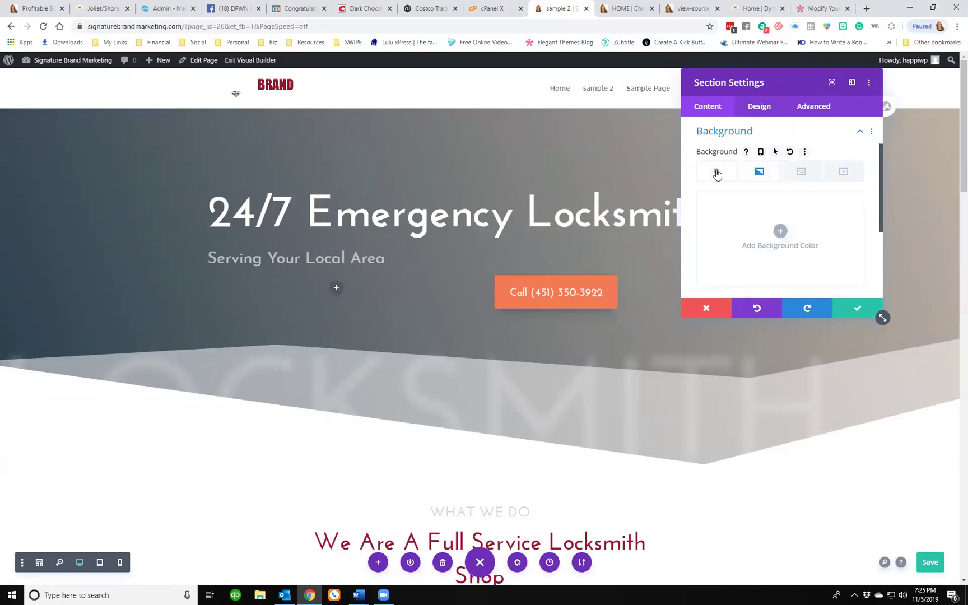
{"action": "left_click", "coordinate": [797, 174]}
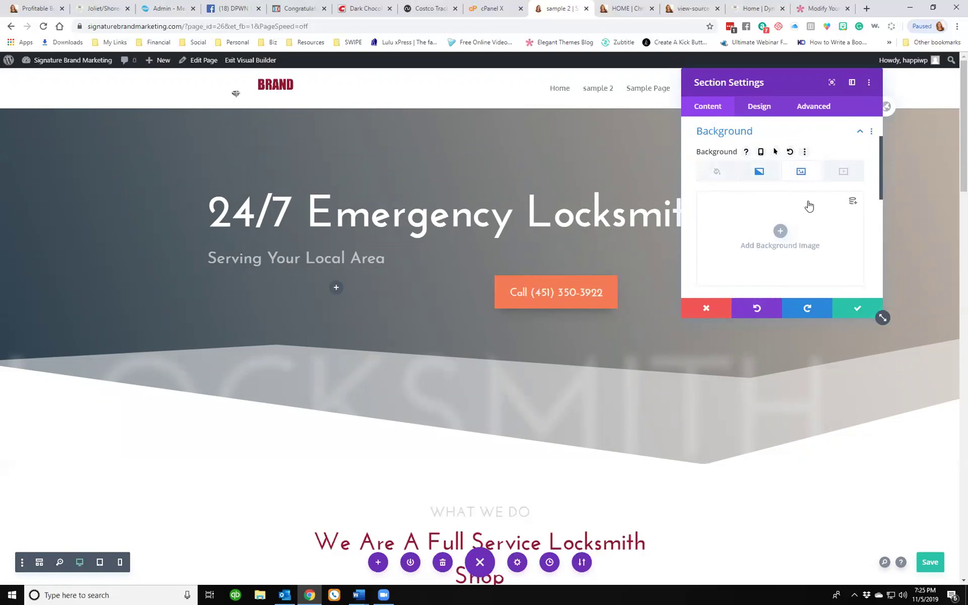
- Filter the media library to Video and assign Pexels-Videos-1409899.mp4 as the hero section's background image
{"action": "left_click", "coordinate": [834, 225]}
{"action": "left_click", "coordinate": [155, 105]}
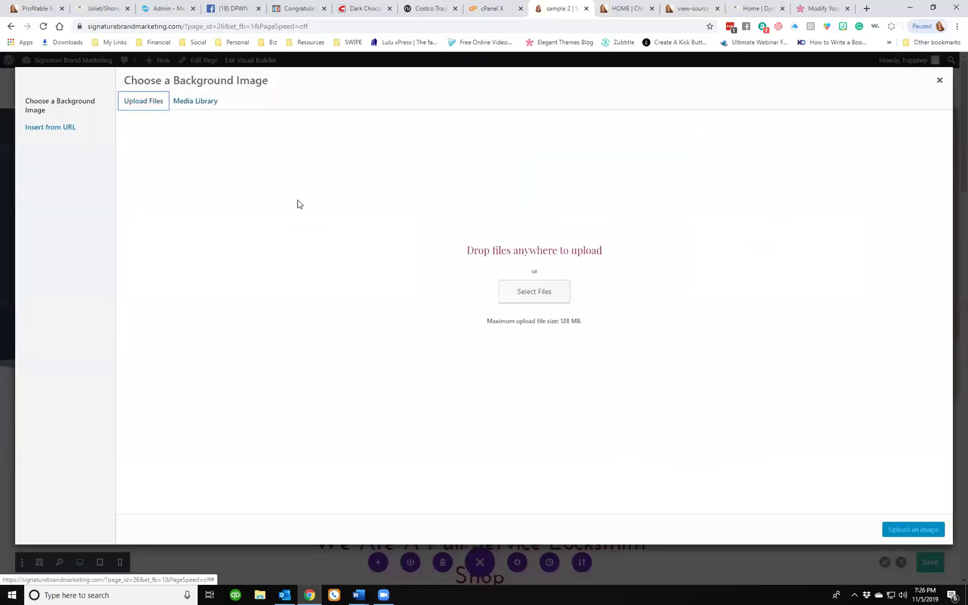
{"action": "left_click", "coordinate": [186, 106]}
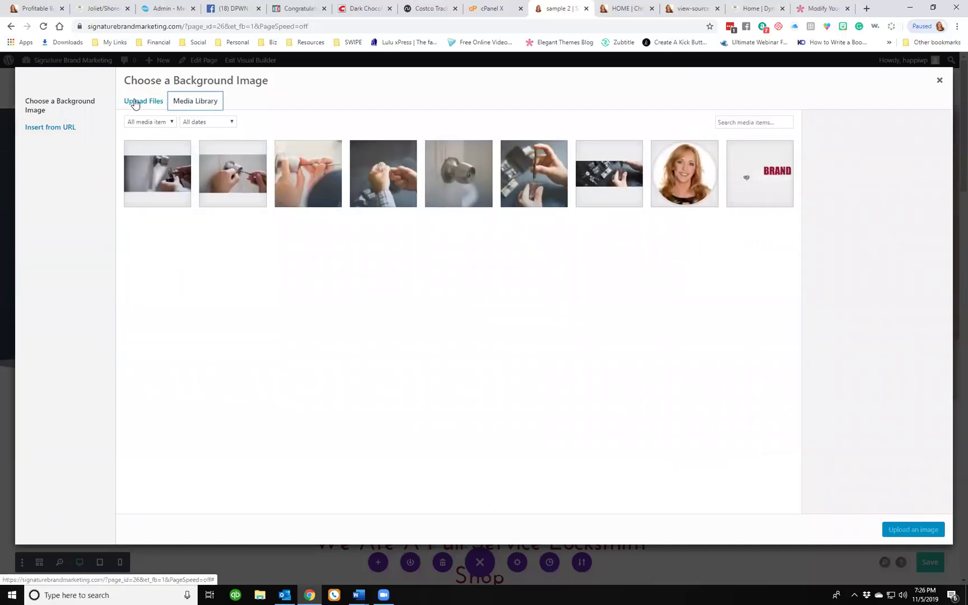
{"action": "left_click", "coordinate": [164, 123]}
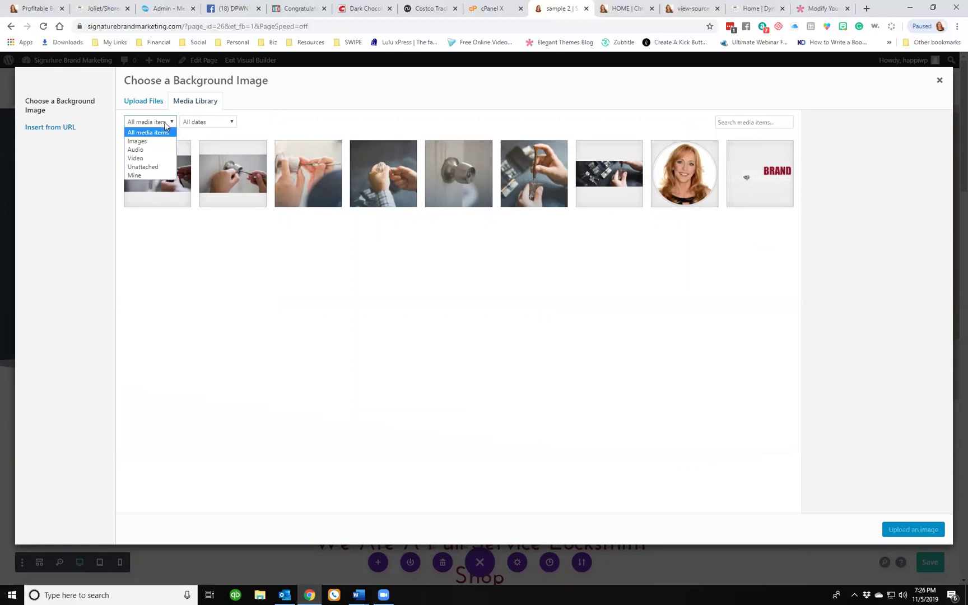
{"action": "left_click", "coordinate": [140, 158]}
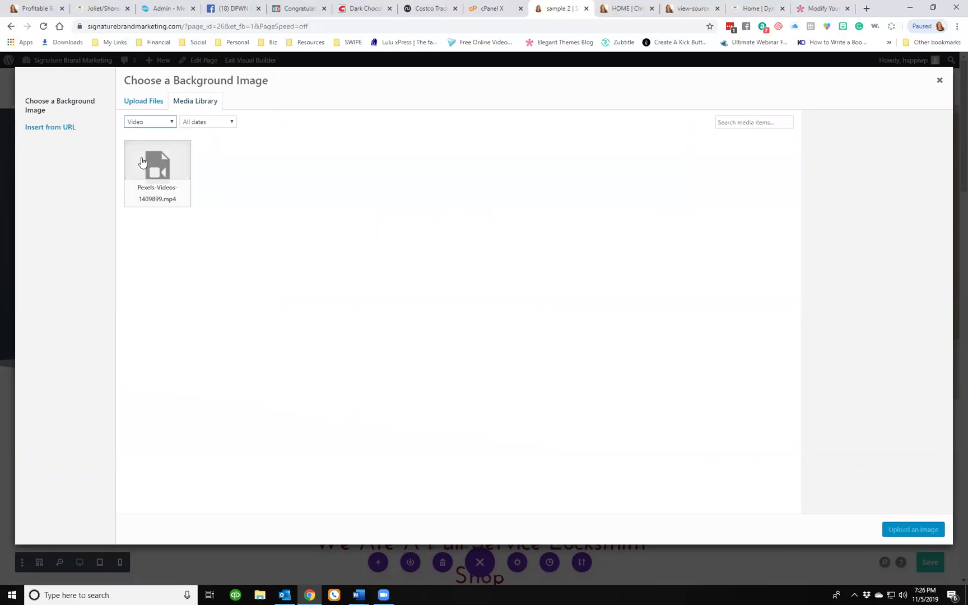
{"action": "left_click", "coordinate": [164, 175]}
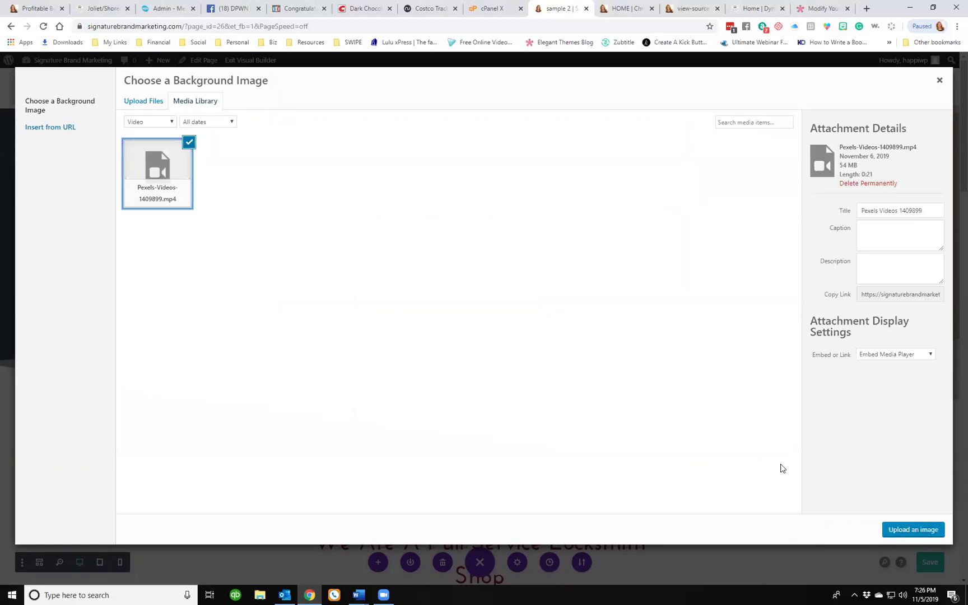
{"action": "left_click", "coordinate": [912, 530]}
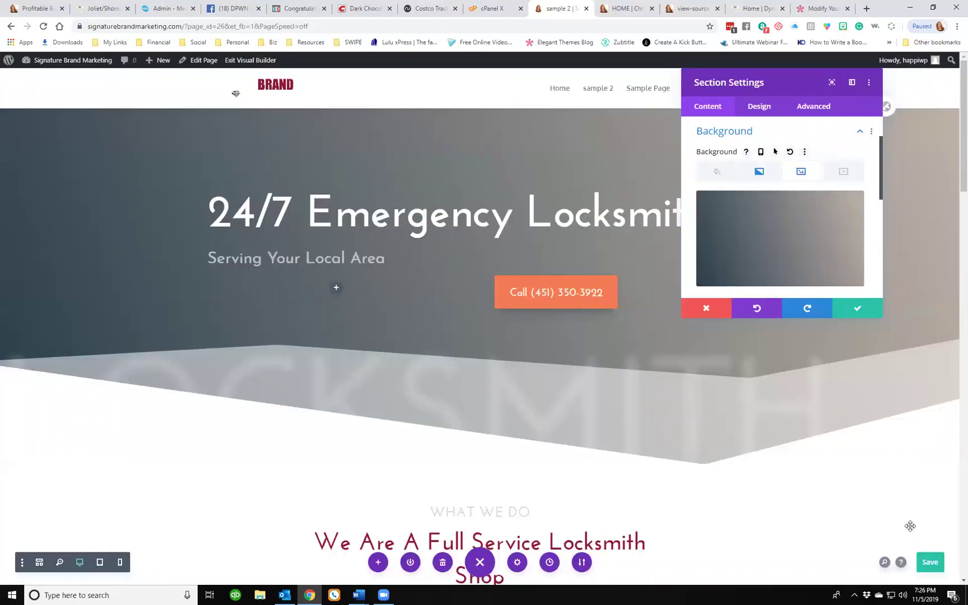
- Set Pexels-Videos-1409899.mp4 as the hero section's MP4 background video and save the section settings
{"action": "mouse_move", "coordinate": [828, 281]}
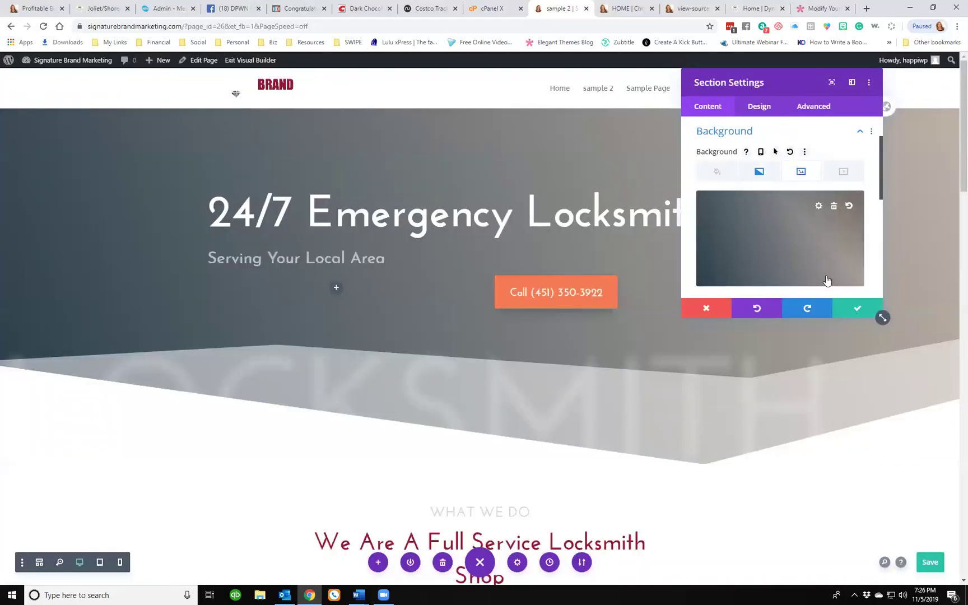
{"action": "left_click", "coordinate": [846, 171]}
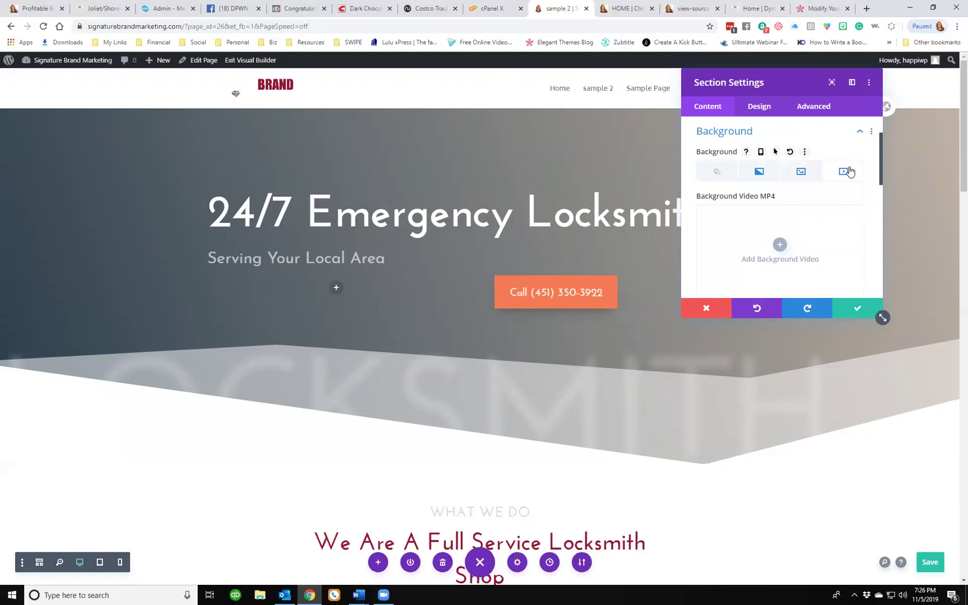
{"action": "left_click", "coordinate": [780, 246]}
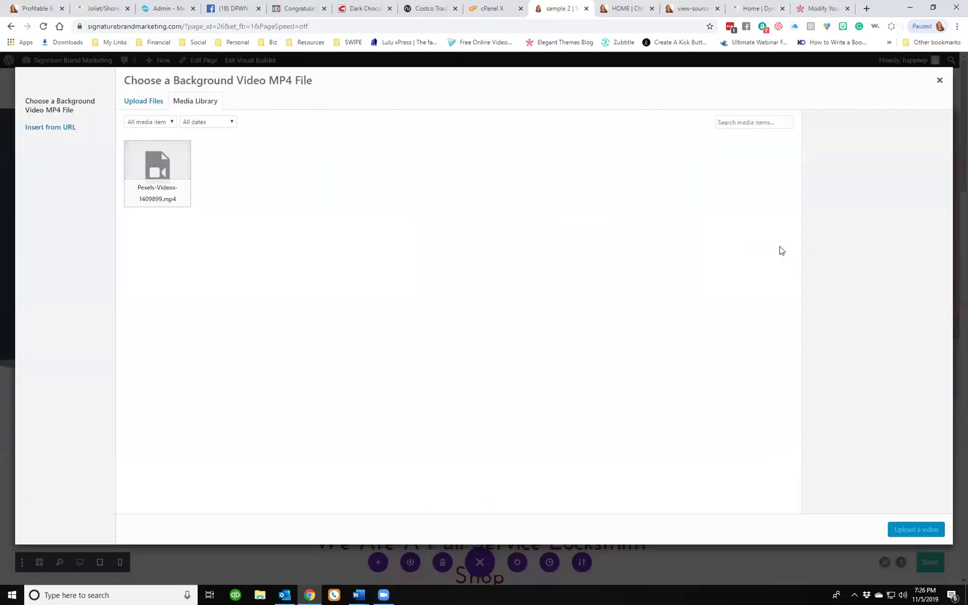
{"action": "left_click", "coordinate": [163, 186]}
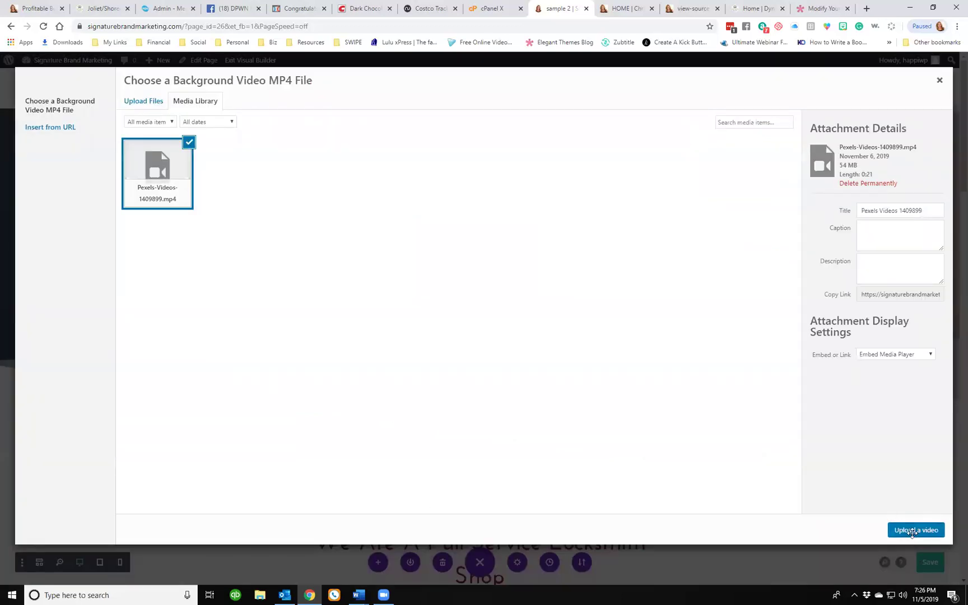
{"action": "left_click", "coordinate": [916, 530]}
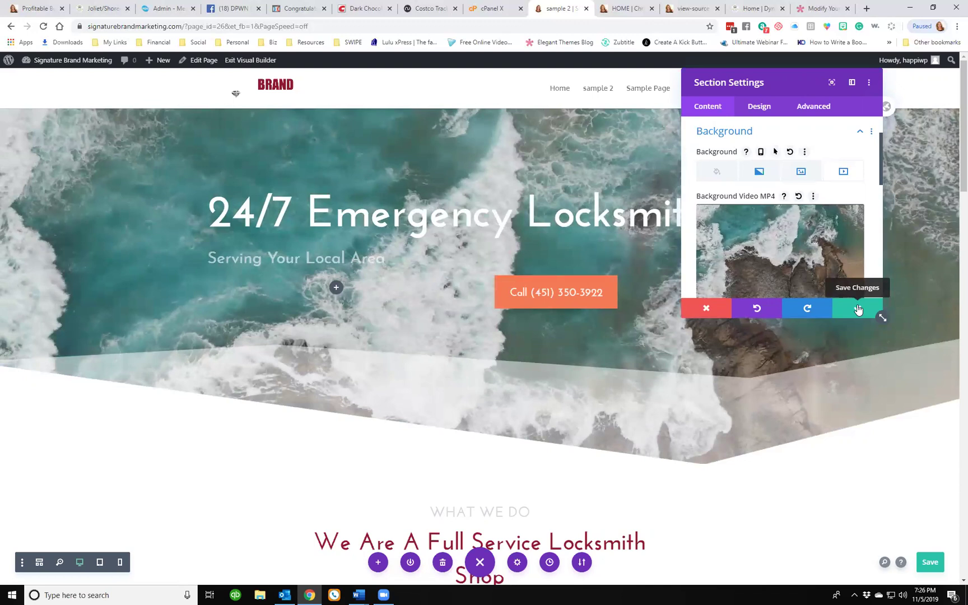
{"action": "left_click", "coordinate": [859, 309]}
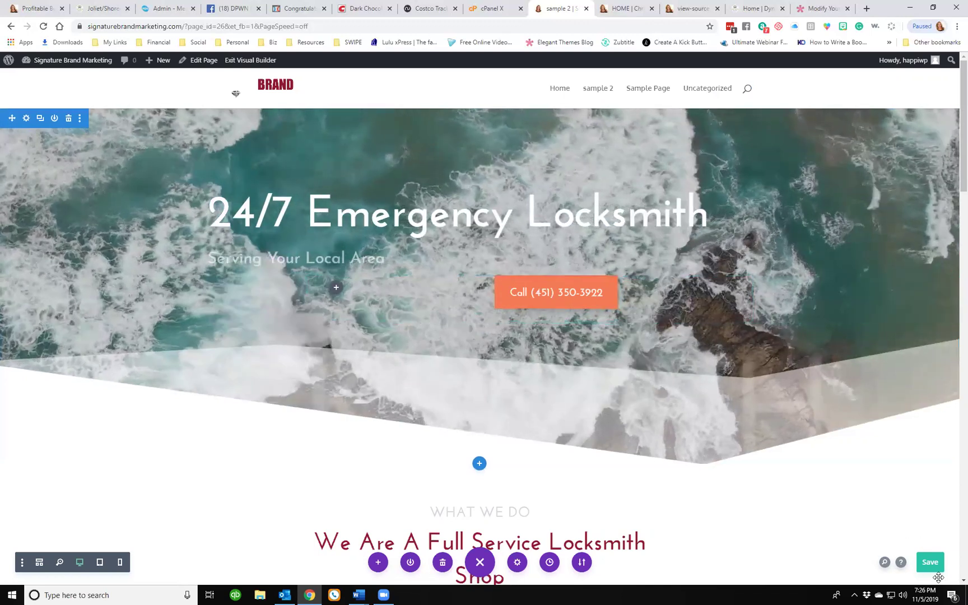
- Save the sample 2 page with its hero background video and look over the rest of the layout
{"action": "left_click", "coordinate": [930, 562]}
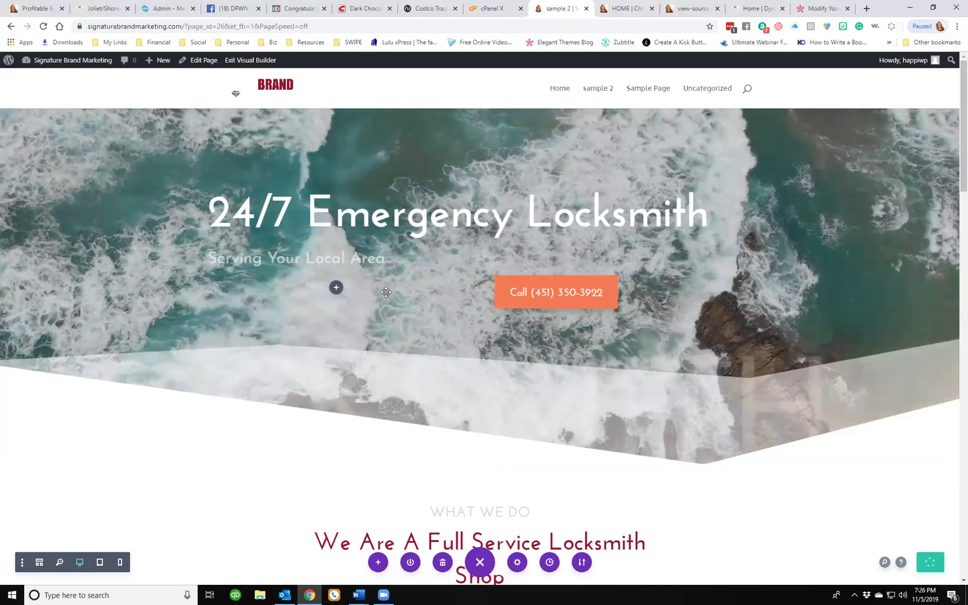
{"action": "scroll", "coordinate": [227, 250], "scroll_direction": "down", "scroll_amount": 7}
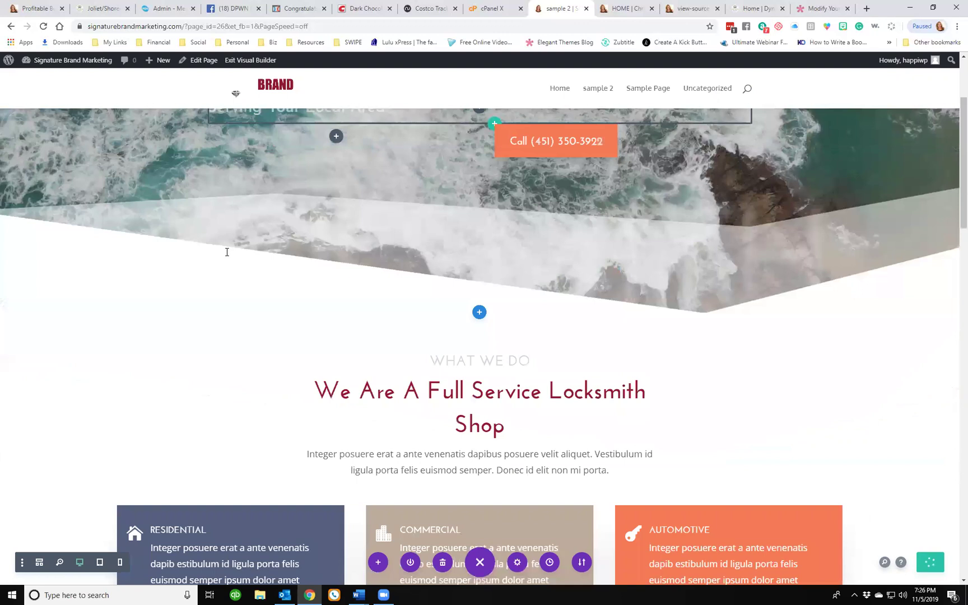
{"action": "scroll", "coordinate": [225, 251], "scroll_direction": "down", "scroll_amount": 10}
{"action": "scroll", "coordinate": [223, 250], "scroll_direction": "up", "scroll_amount": 12}
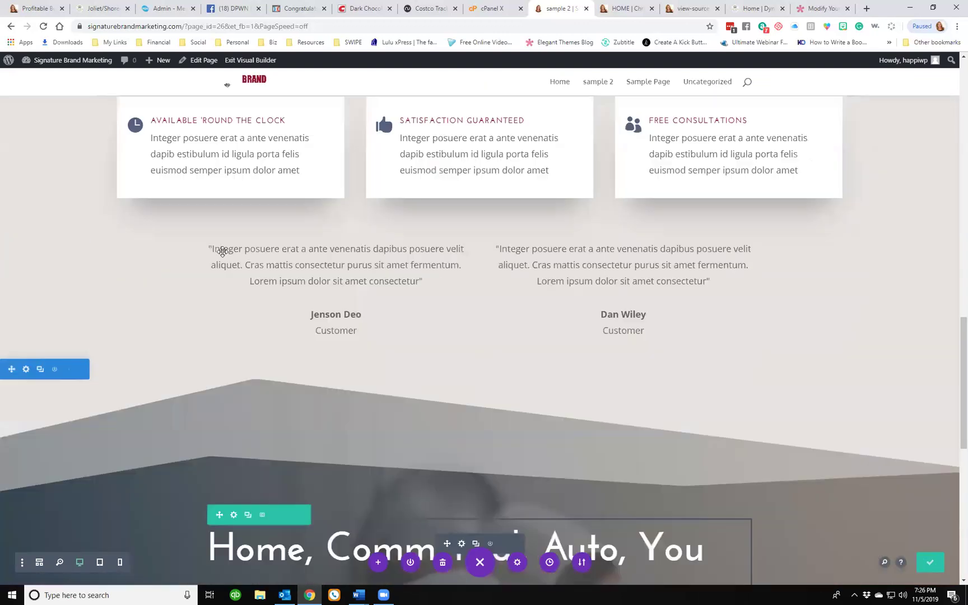
{"action": "scroll", "coordinate": [218, 251], "scroll_direction": "up", "scroll_amount": 5}
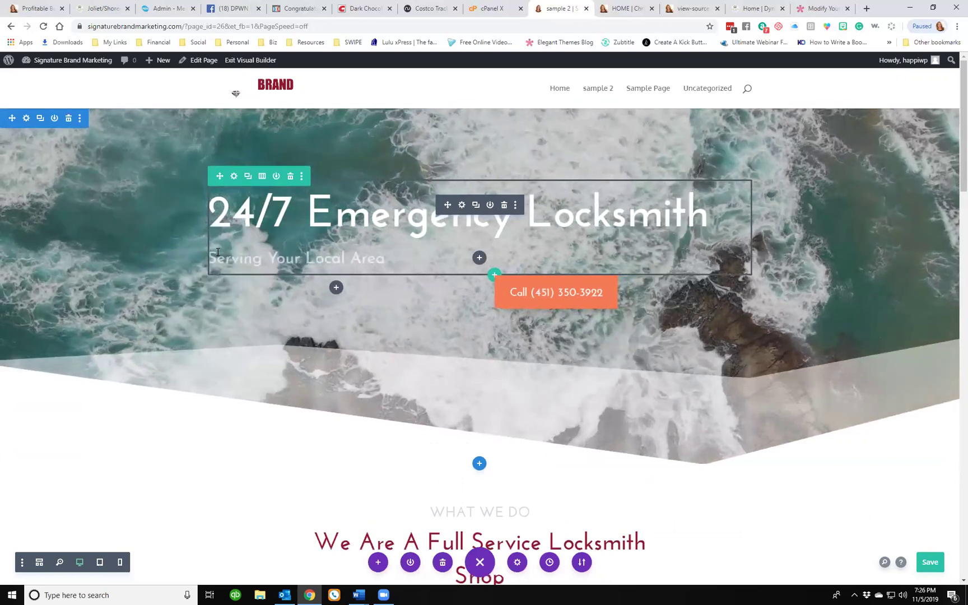
{"action": "key", "text": "ctrl+s"}
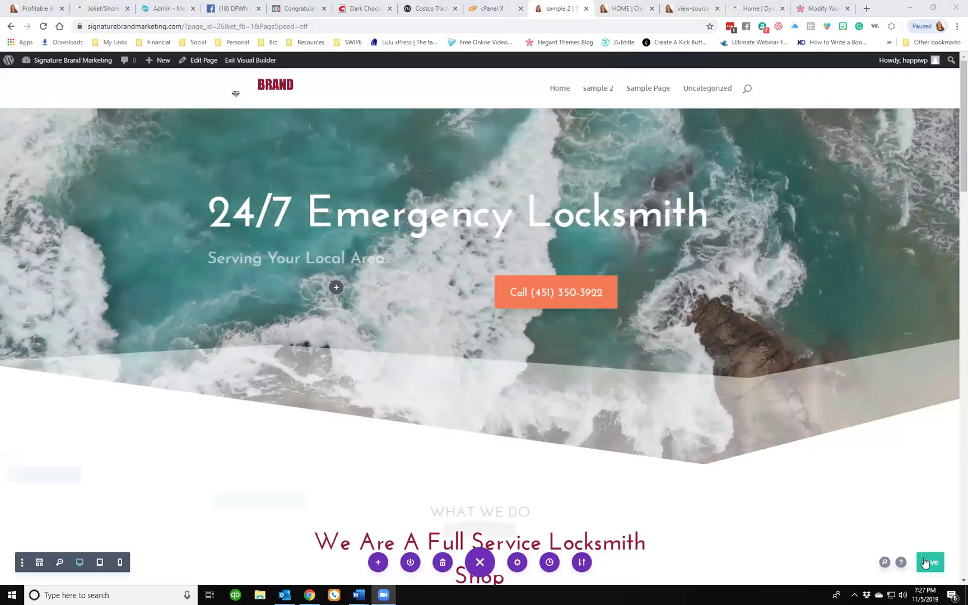
{"action": "left_click", "coordinate": [925, 562]}
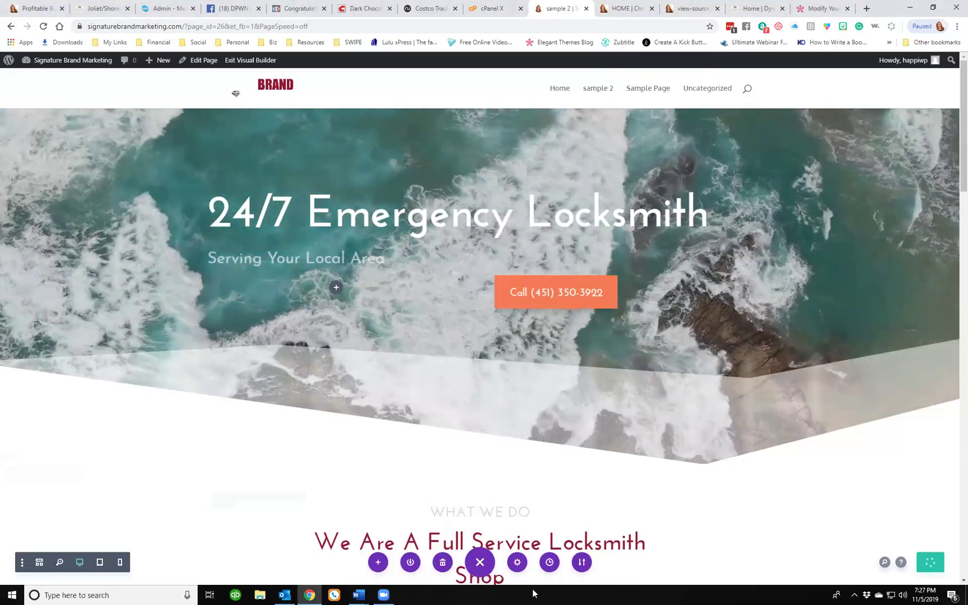